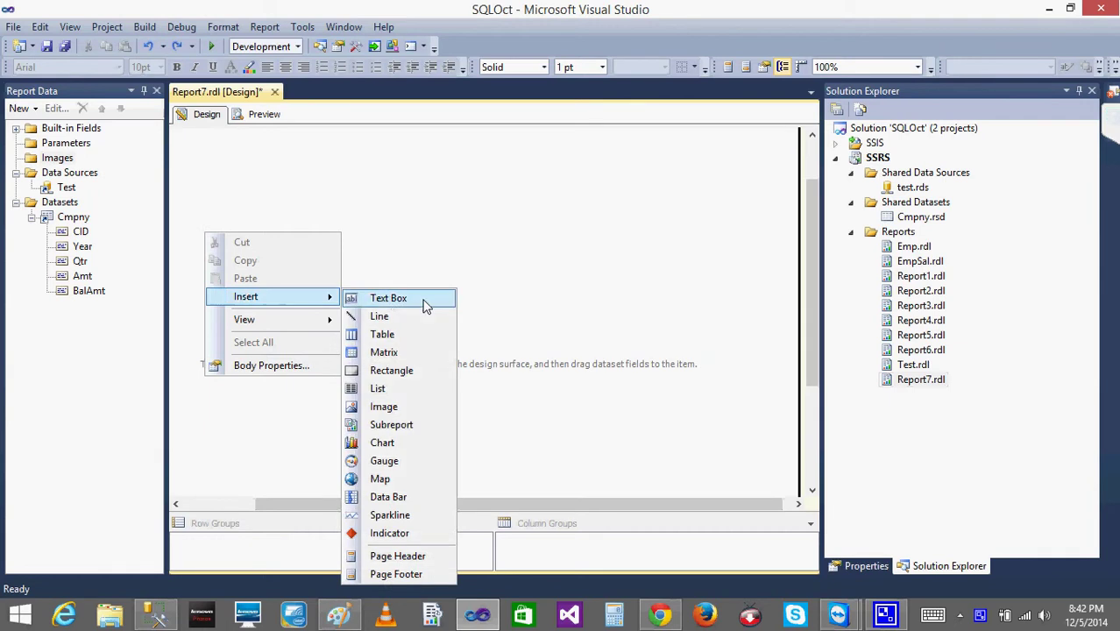
Insert a table showing the CID, Year, Qtr and Amt fields of the Cmpny dataset, and preview the report.
left_click(406, 334)
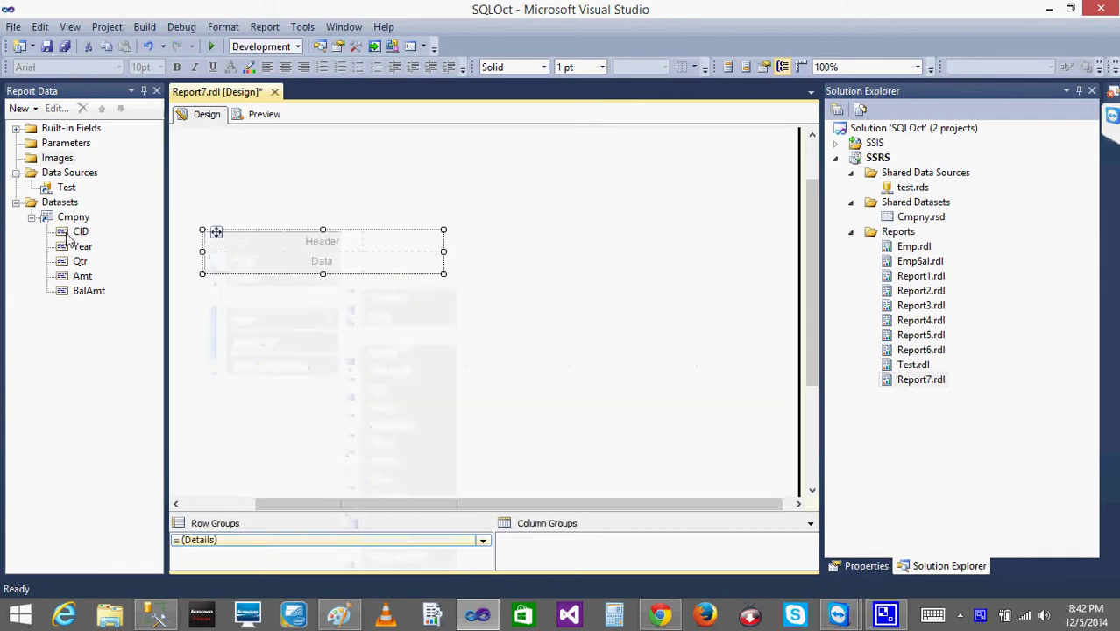
left_click_drag(72, 232, 219, 262)
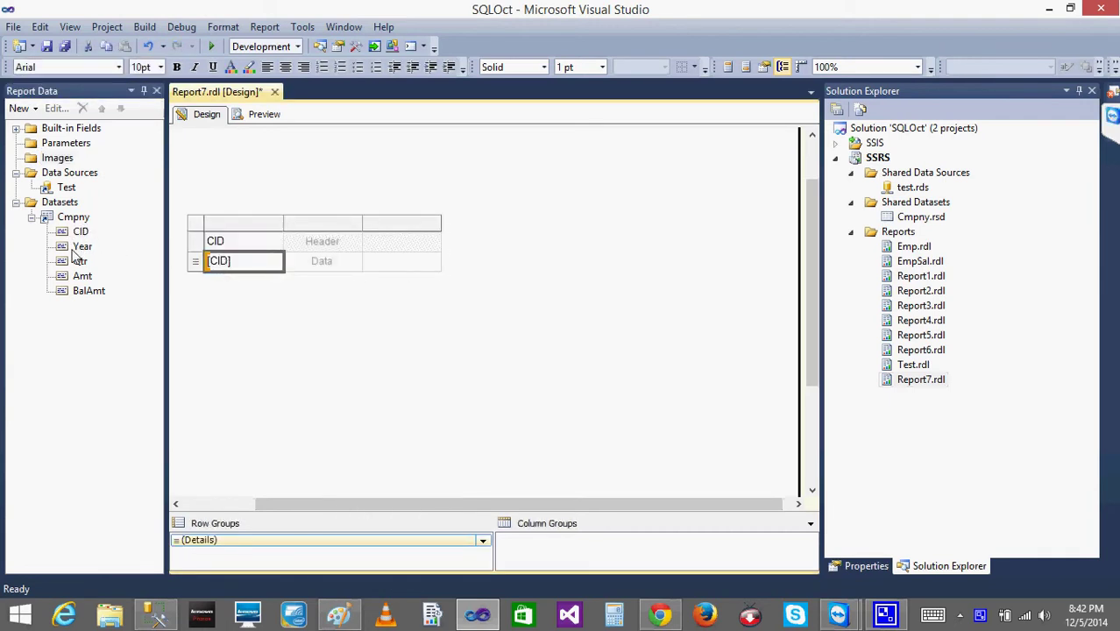
left_click_drag(81, 246, 305, 258)
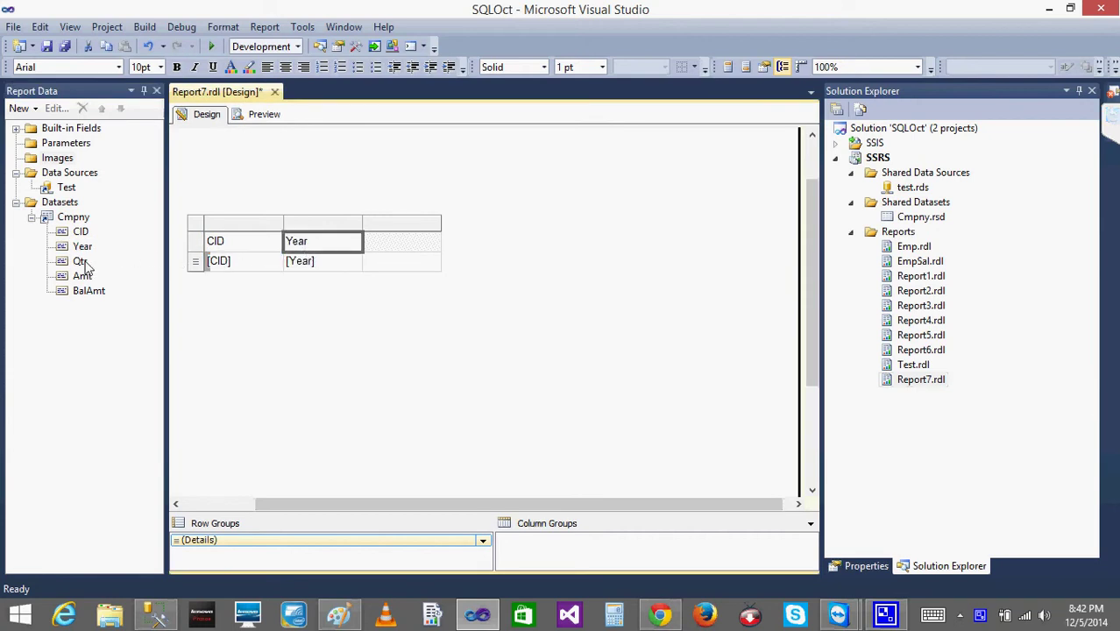
left_click_drag(79, 262, 396, 253)
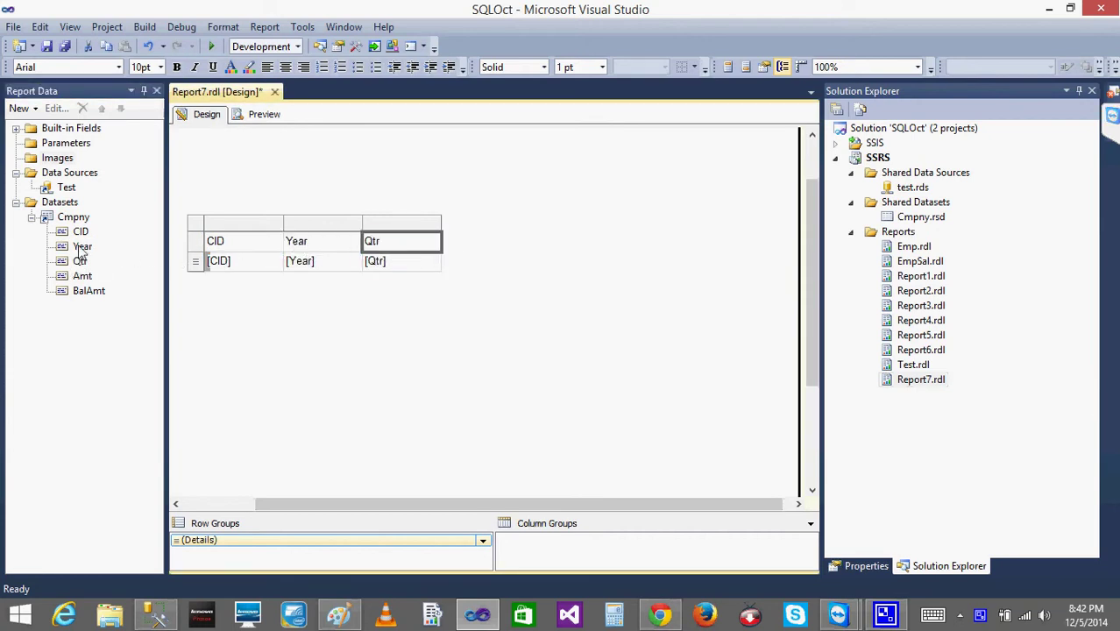
left_click_drag(82, 275, 441, 253)
left_click(425, 187)
left_click(259, 114)
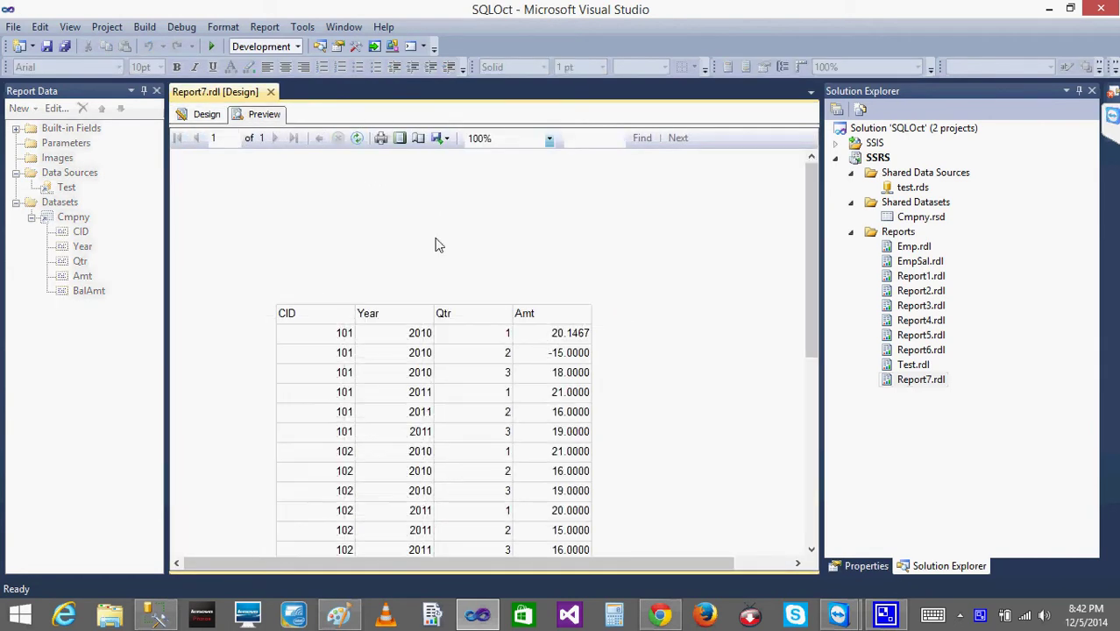
Add a blank column to the right of the Amt column in the report design and preview the report.
left_click(207, 114)
left_click(499, 245)
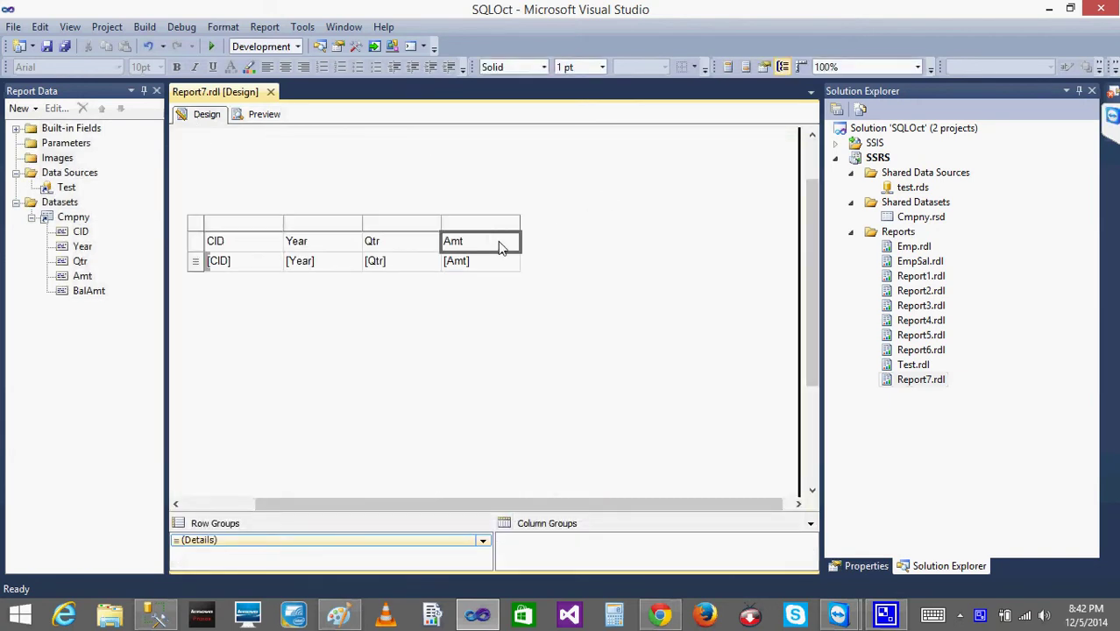
right_click(489, 226)
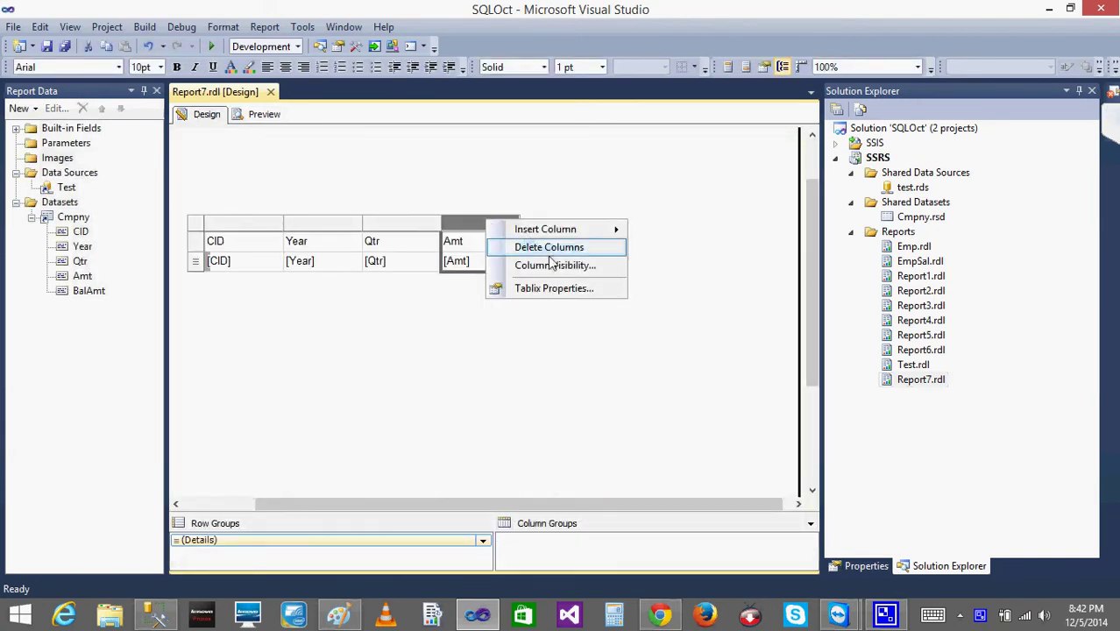
mouse_move(552, 229)
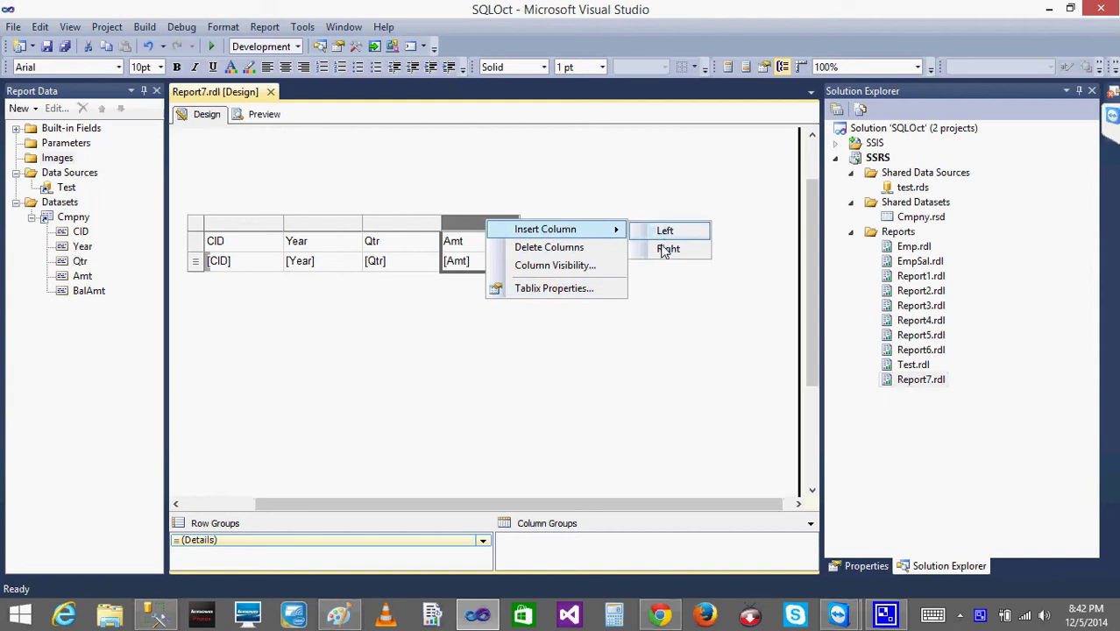
left_click(666, 245)
left_click(262, 114)
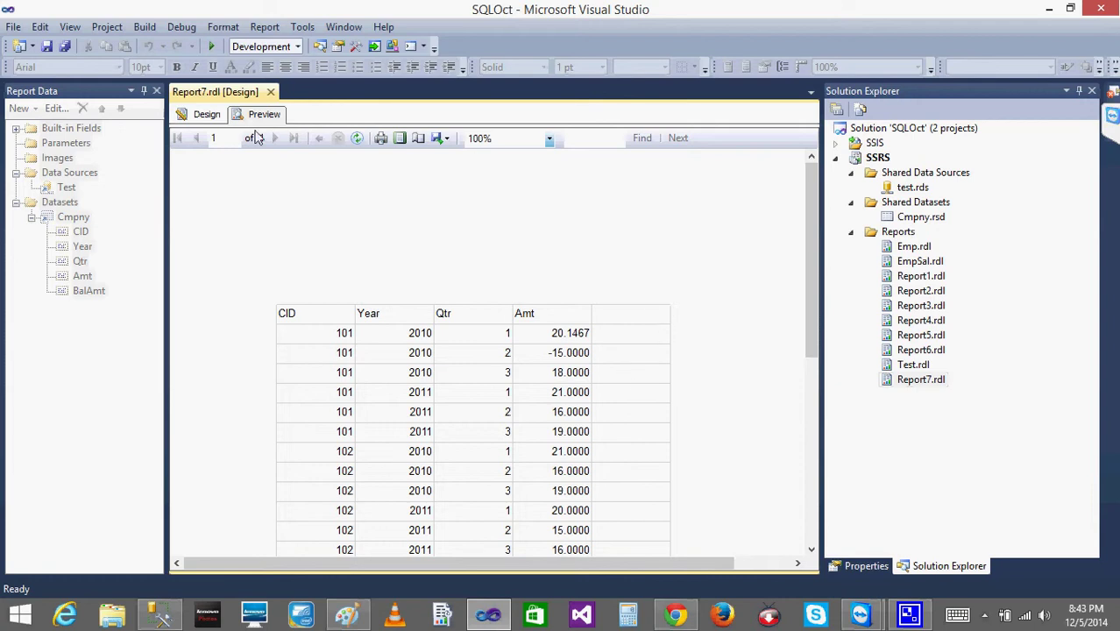
Insert an indicator below the table in the report design, using the plain red, yellow and green circles type.
left_click(205, 114)
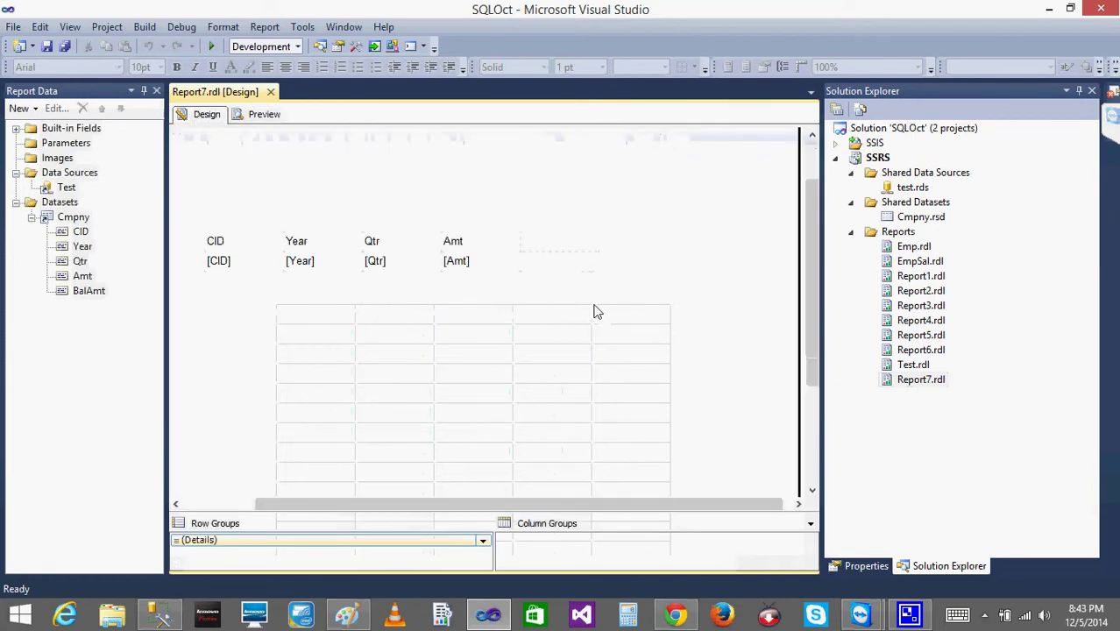
left_click(567, 263)
right_click(489, 313)
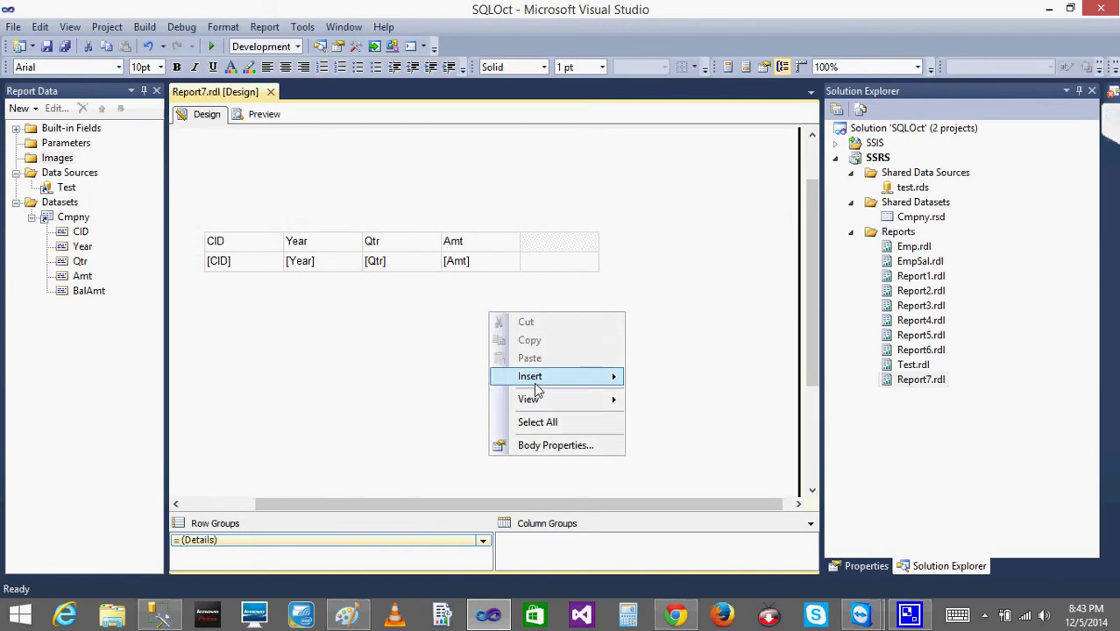
mouse_move(536, 386)
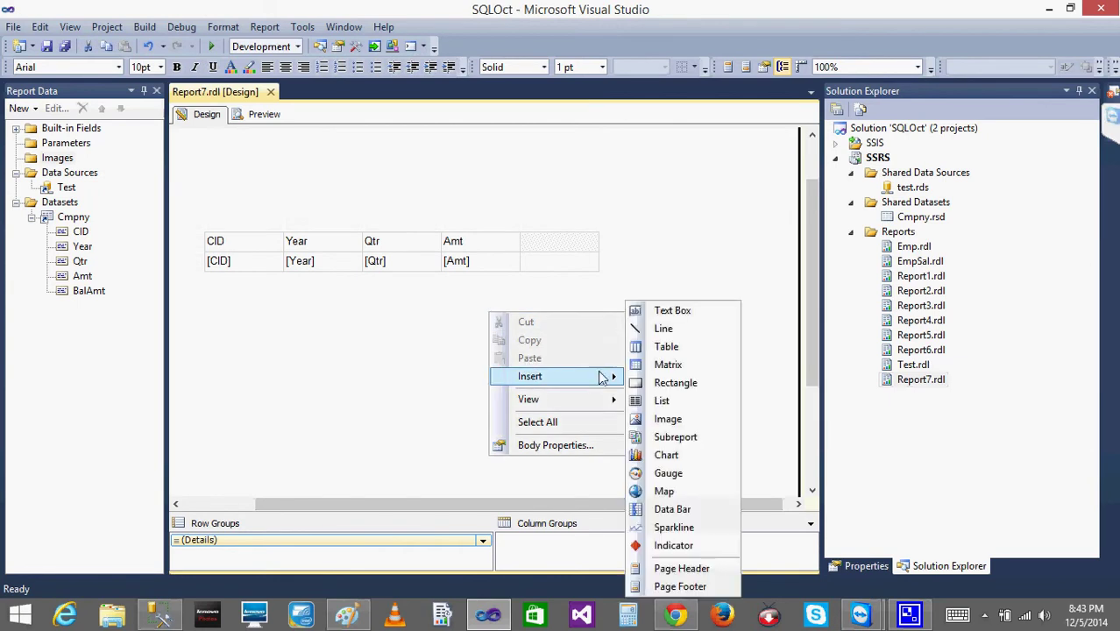
left_click(680, 542)
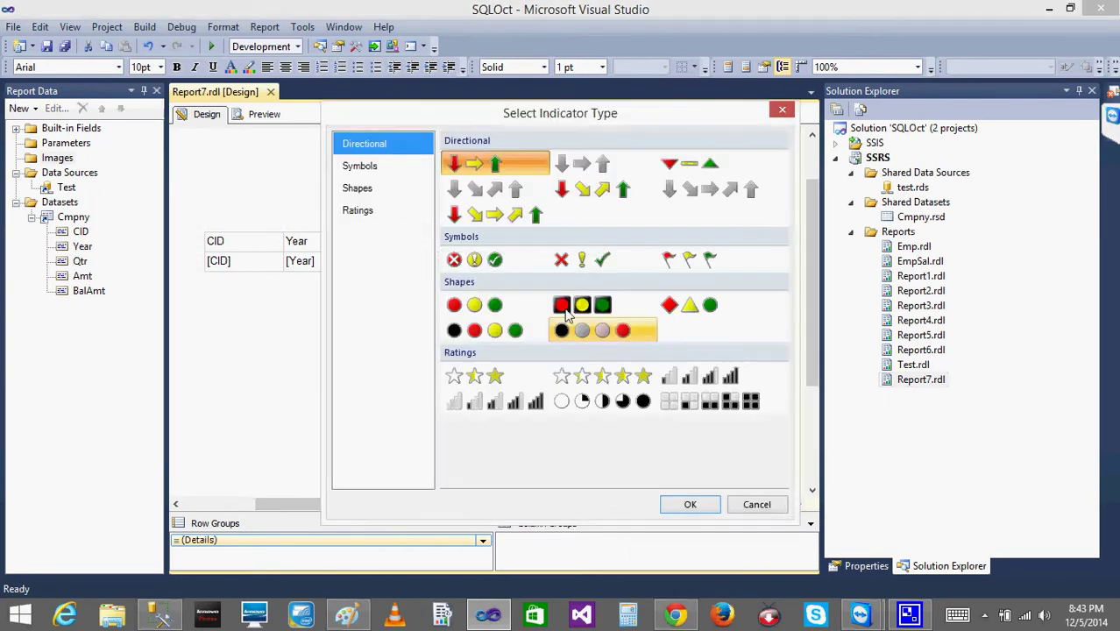
double_click(474, 307)
left_click(507, 348)
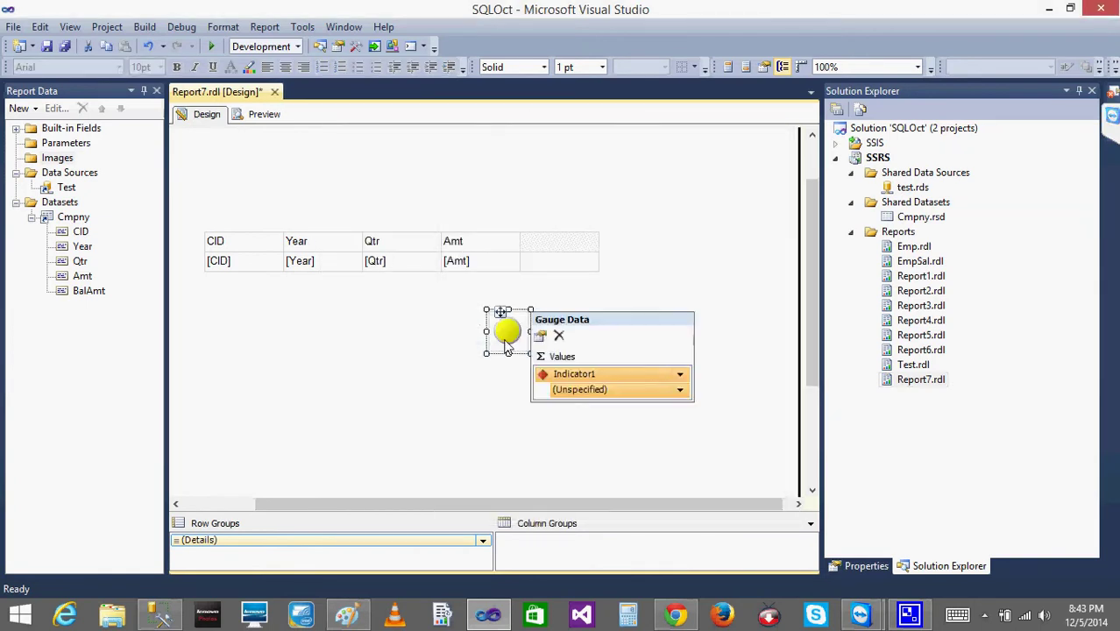
right_click(507, 348)
left_click(552, 289)
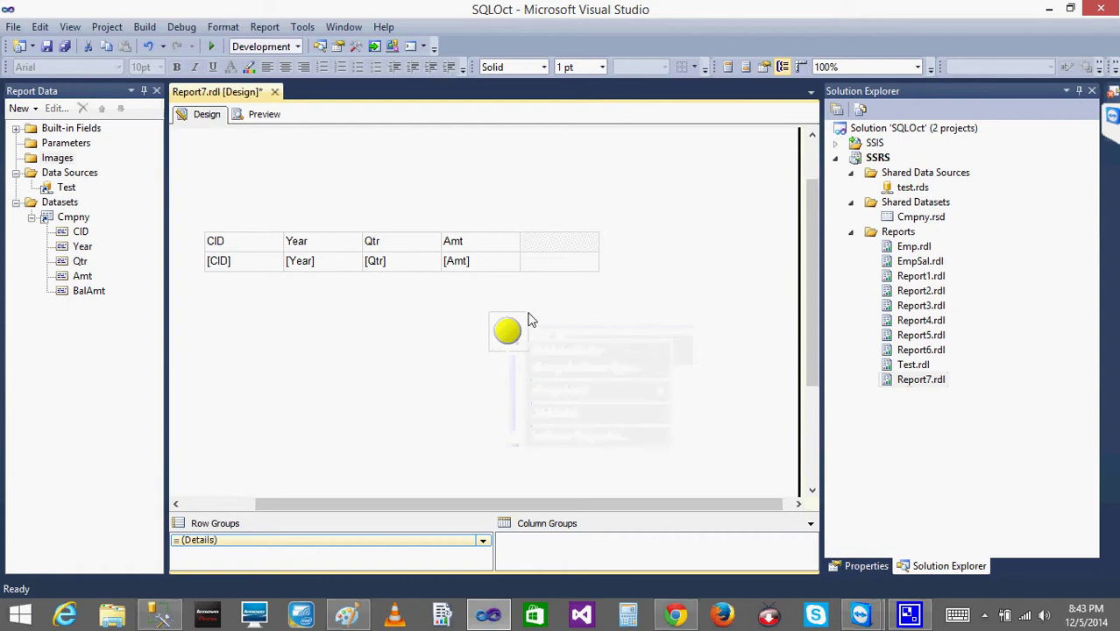
left_click(509, 334)
right_click(511, 336)
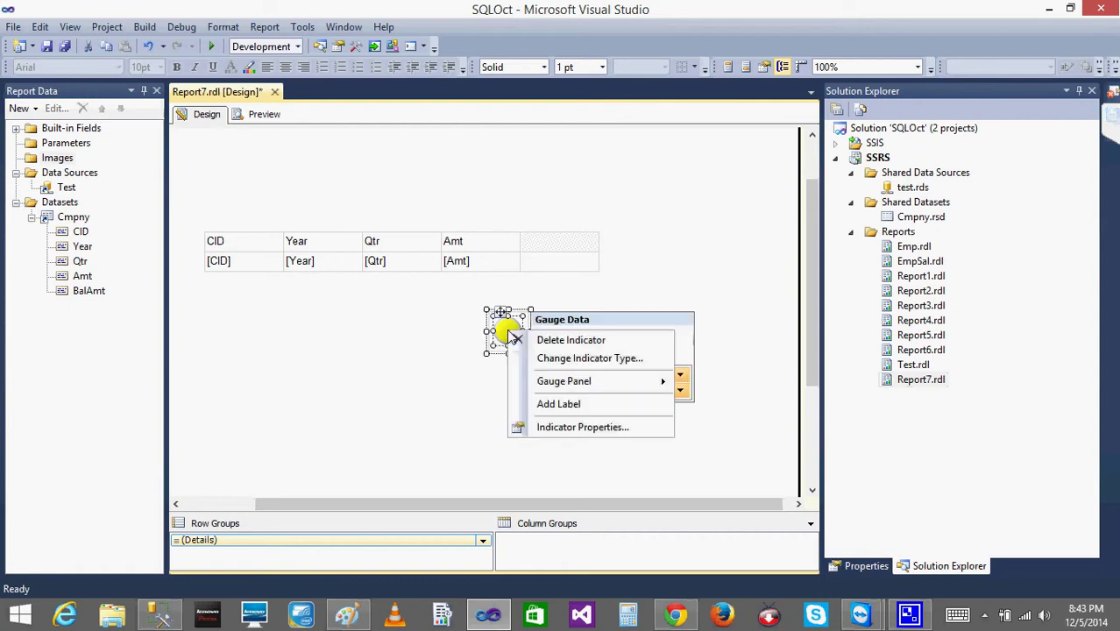
left_click(471, 321)
In the indicator's value and states properties, set the red state to range from -100 to 0.
left_click(508, 328)
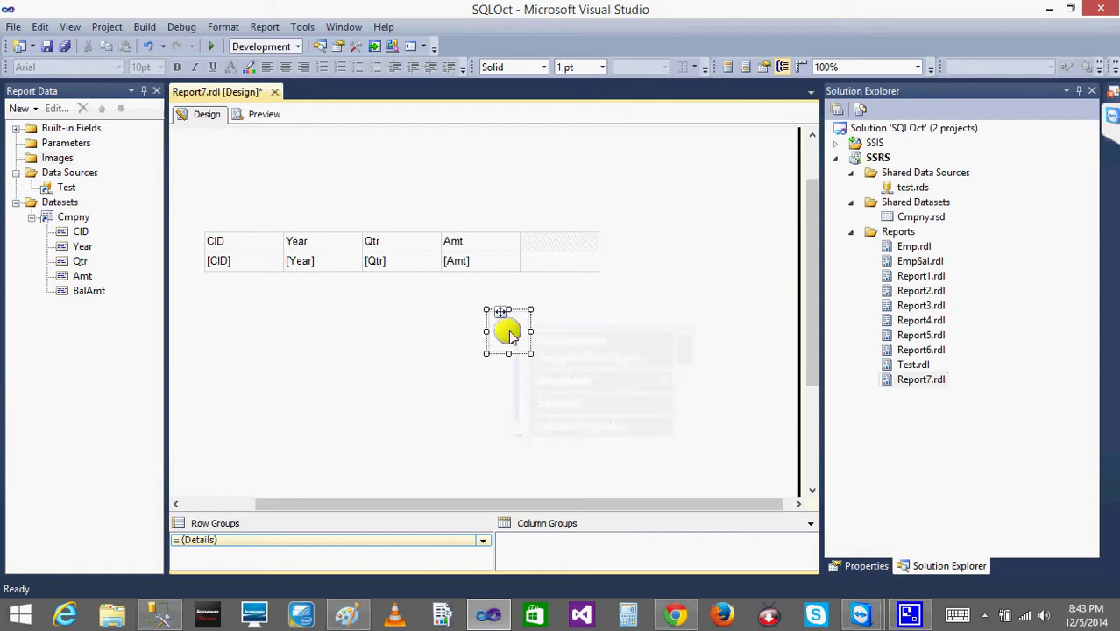
right_click(509, 330)
left_click(575, 427)
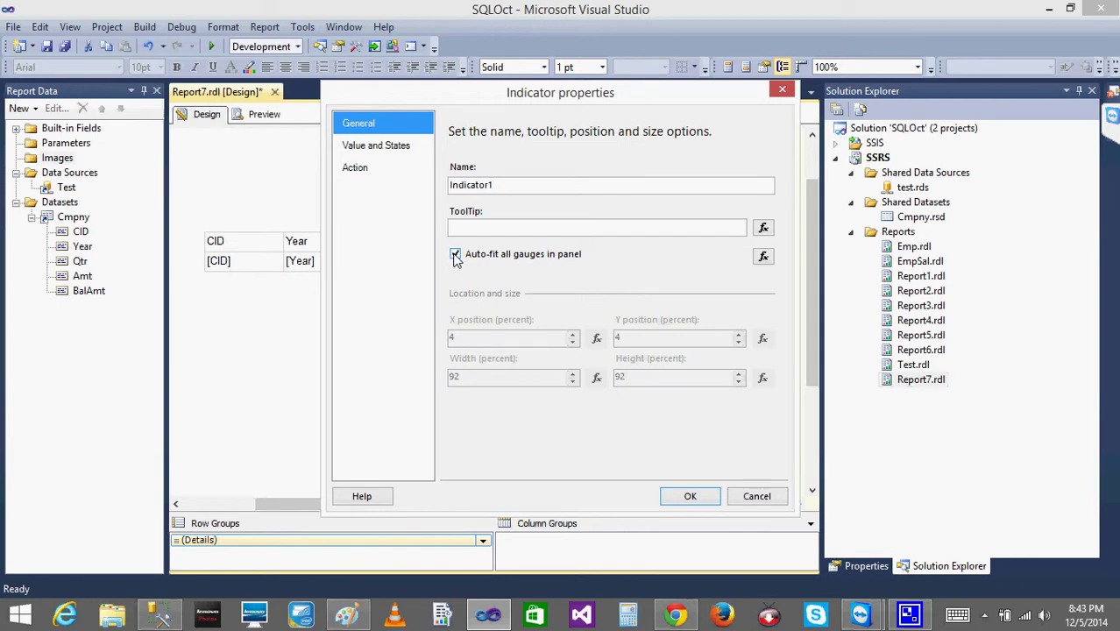
left_click(382, 147)
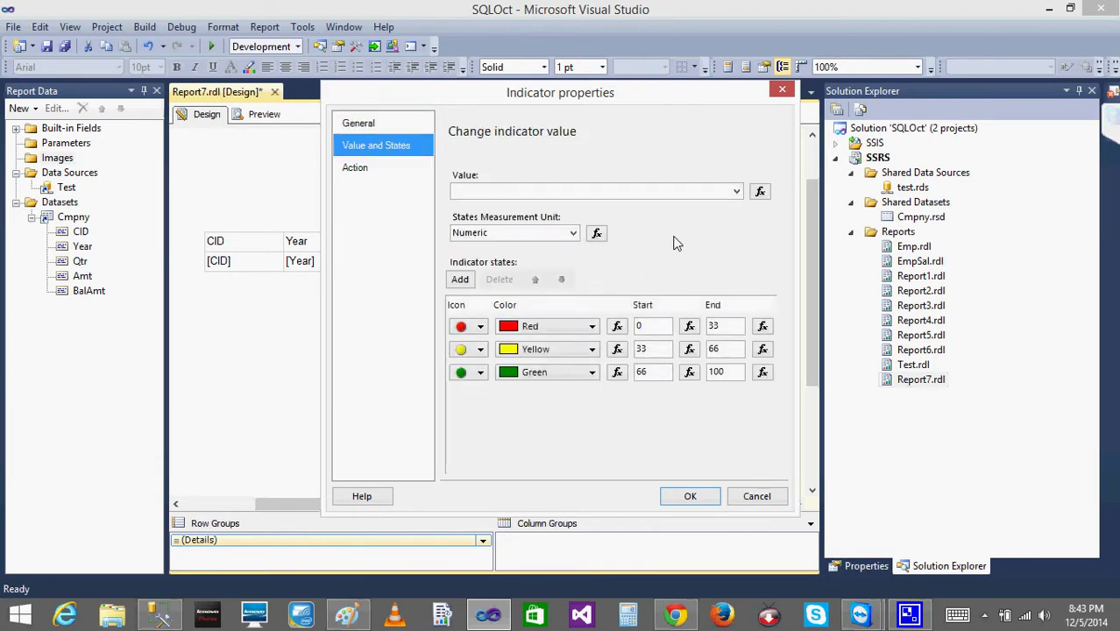
left_click(737, 193)
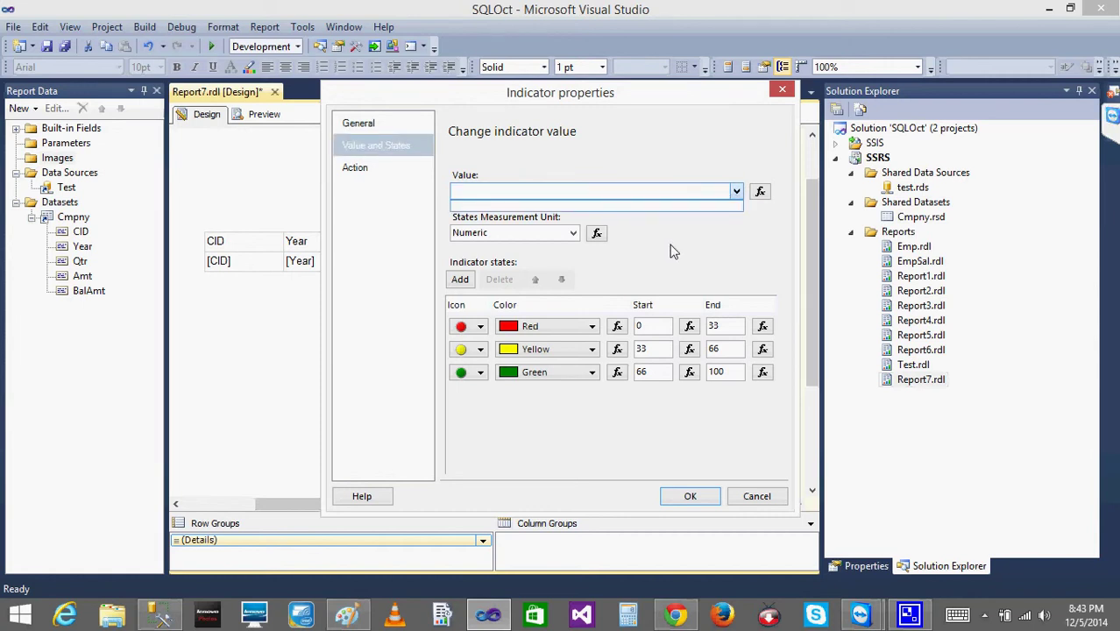
left_click(648, 326)
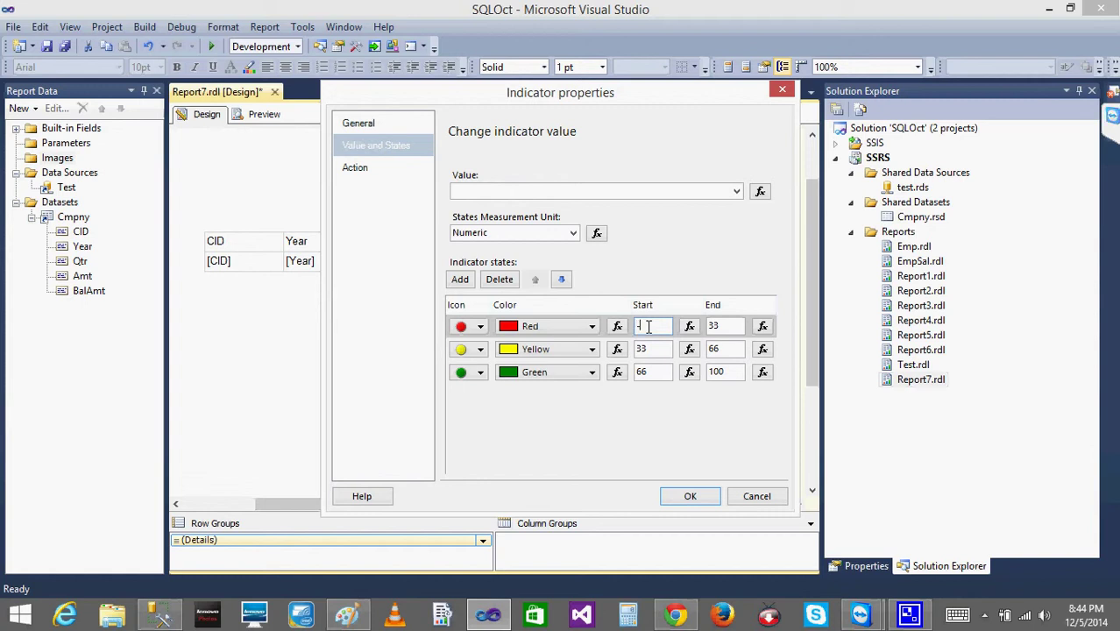
left_click(736, 326)
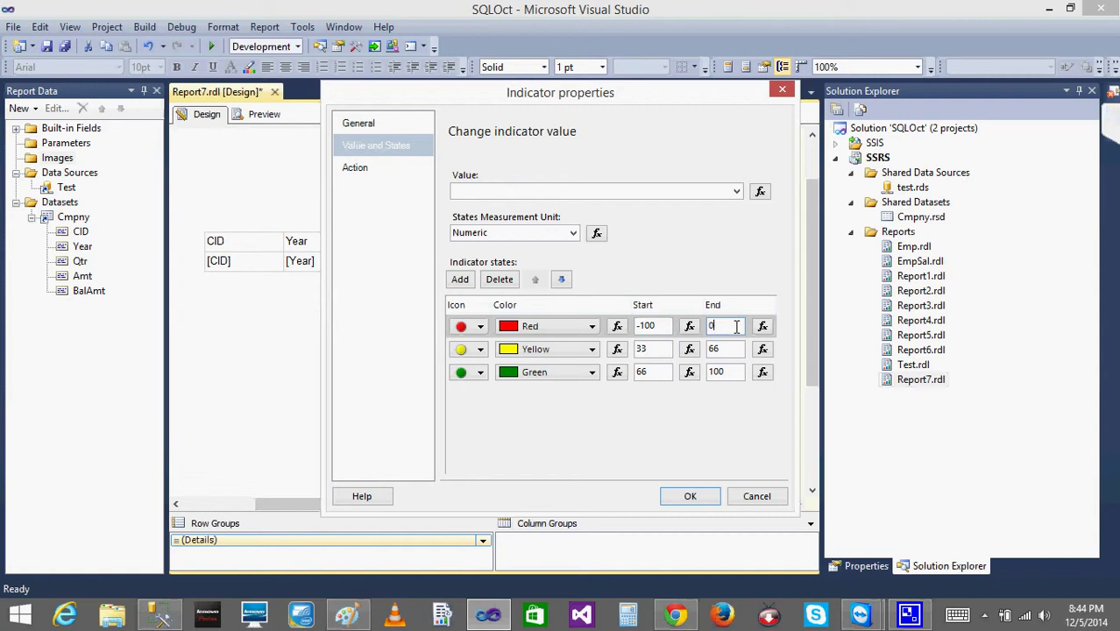
type("0")
Set the yellow state to range from 1 to 10, start the green state at 10, and apply the properties.
left_click(647, 349)
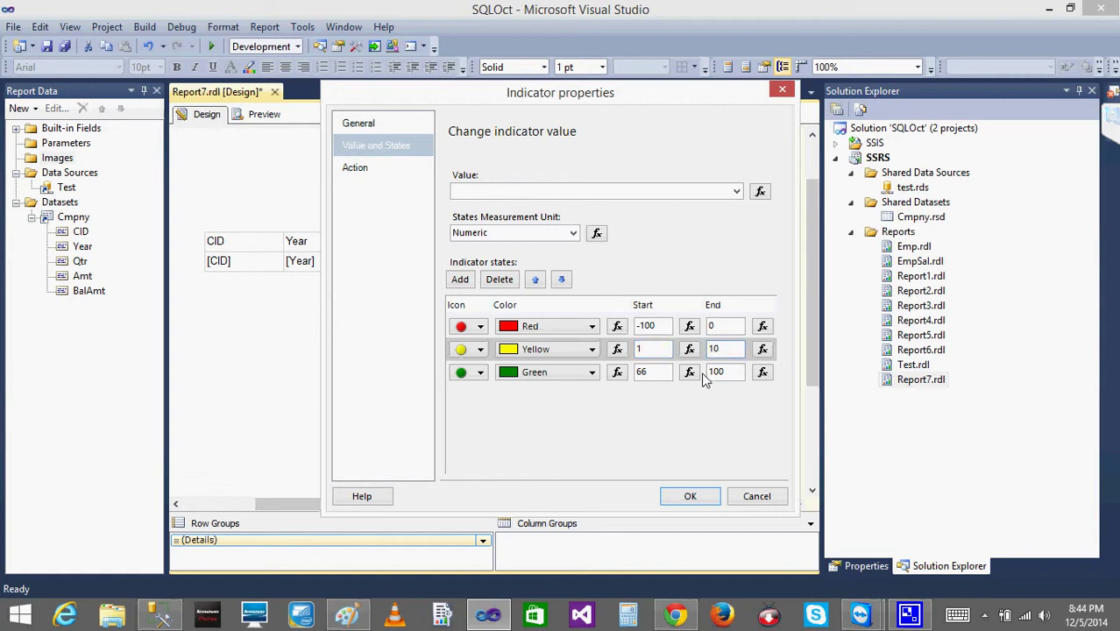
left_click(657, 372)
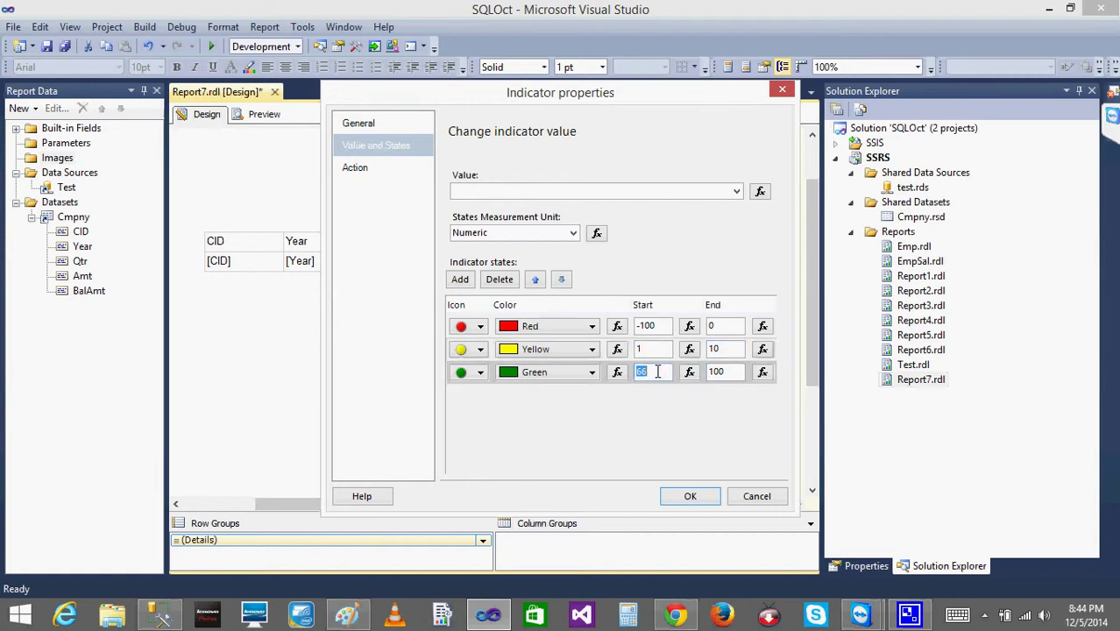
type("10")
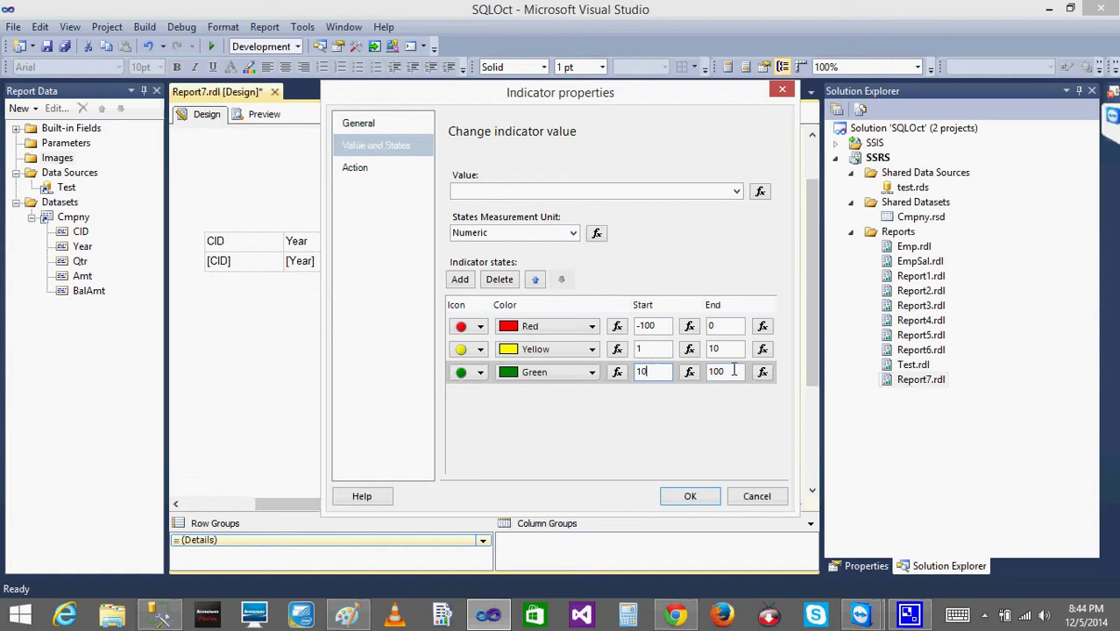
left_click(682, 496)
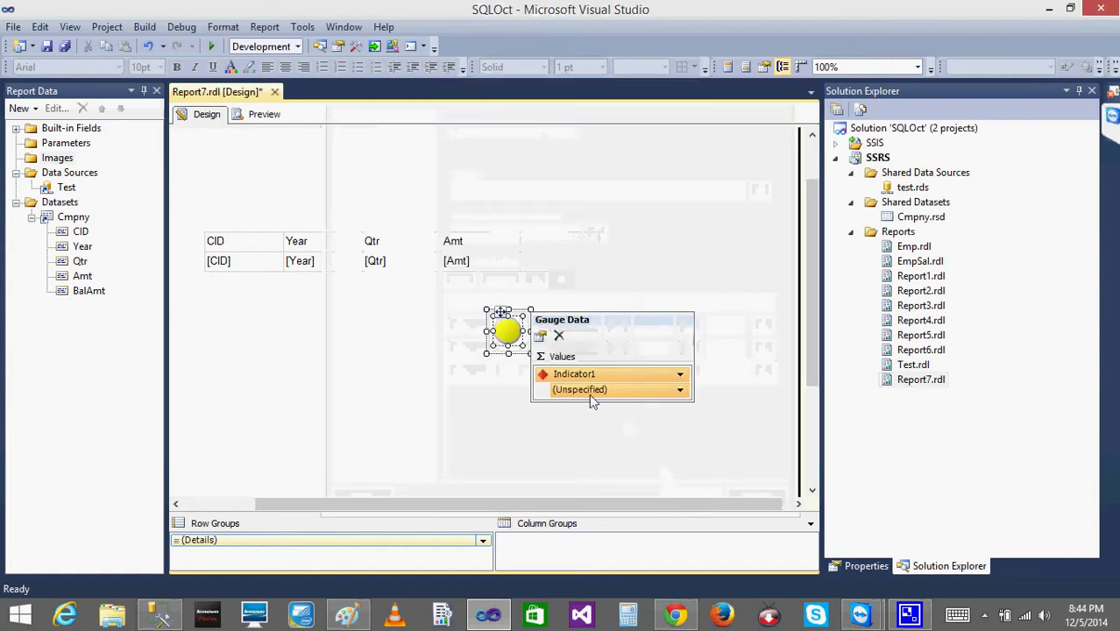
Try to move the indicator into the blank column of the table.
left_click(598, 290)
left_click(498, 313)
mouse_move(498, 312)
left_mouse_down()
mouse_move(551, 267)
mouse_move(499, 312)
left_mouse_up()
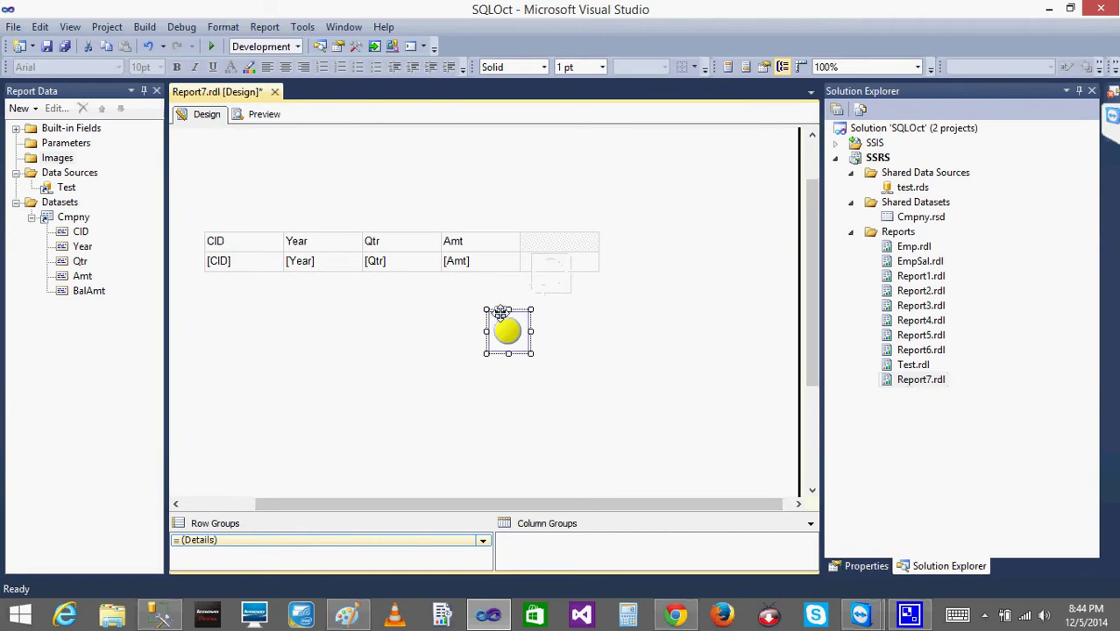
Assign the Amt field as the indicator's value.
left_click(508, 329)
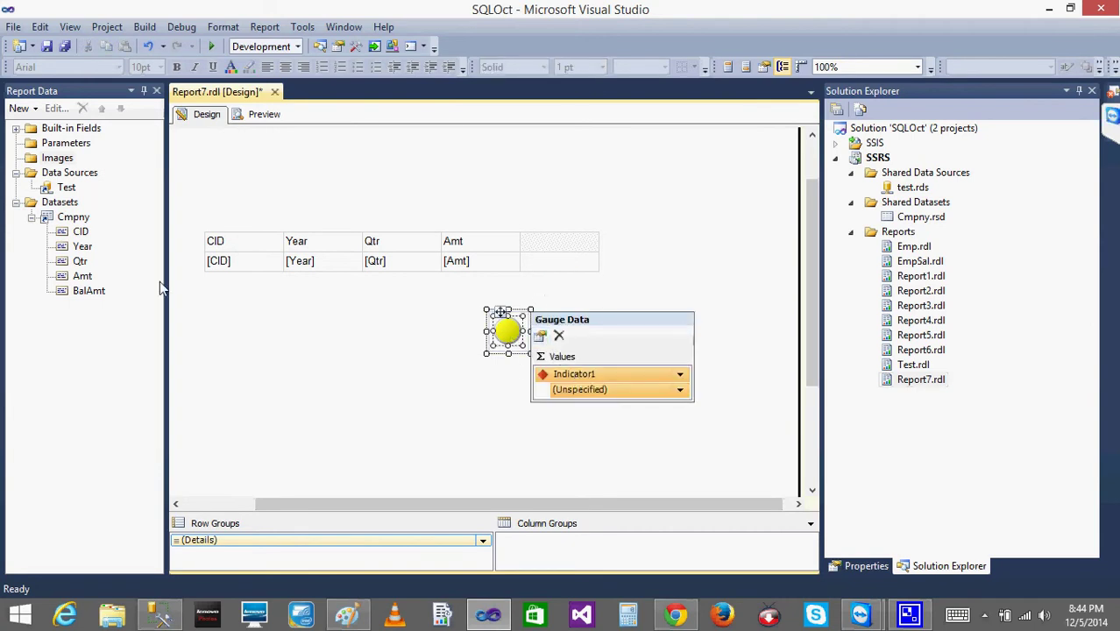
left_click(83, 277)
left_click_drag(82, 277, 595, 389)
left_click(438, 420)
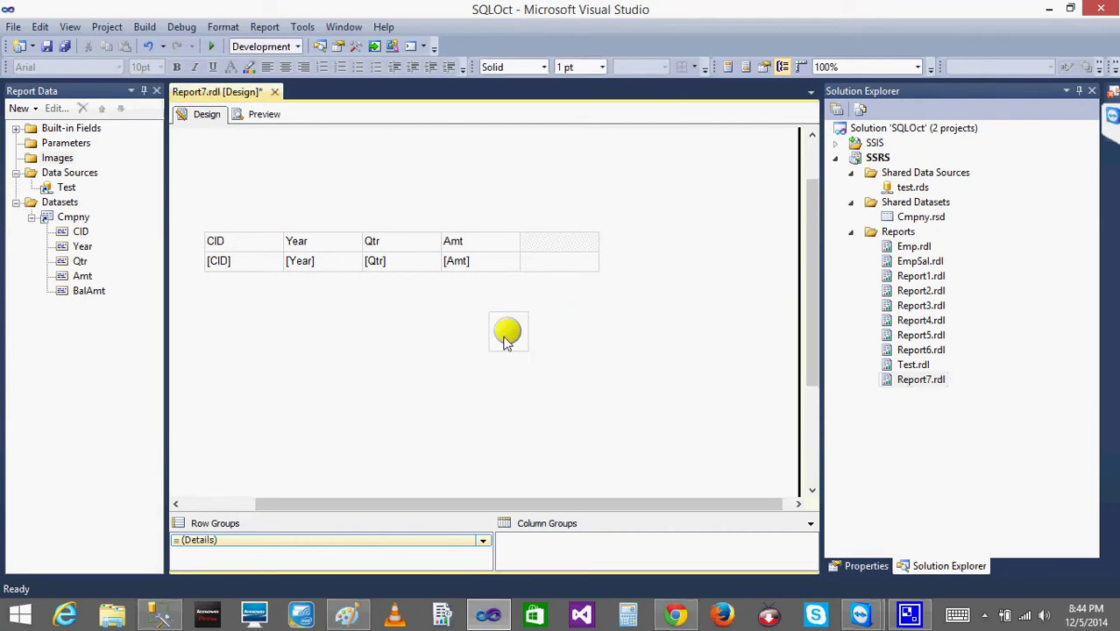
Try to place the indicator in the header cell of the table's blank column.
left_click_drag(506, 340, 552, 273)
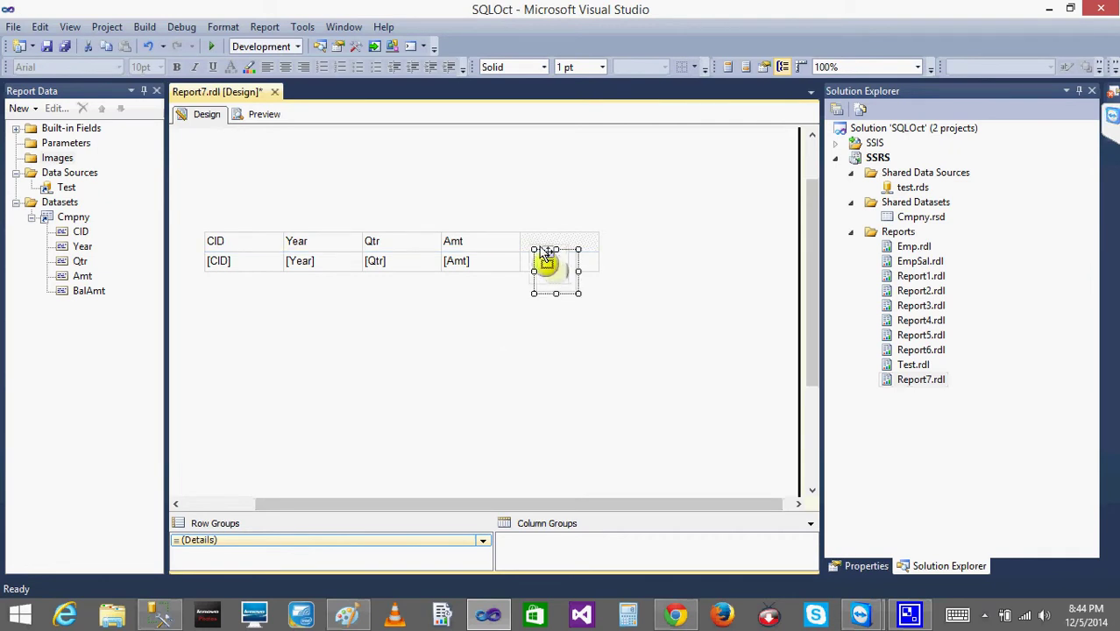
left_click(555, 244)
left_click(559, 244)
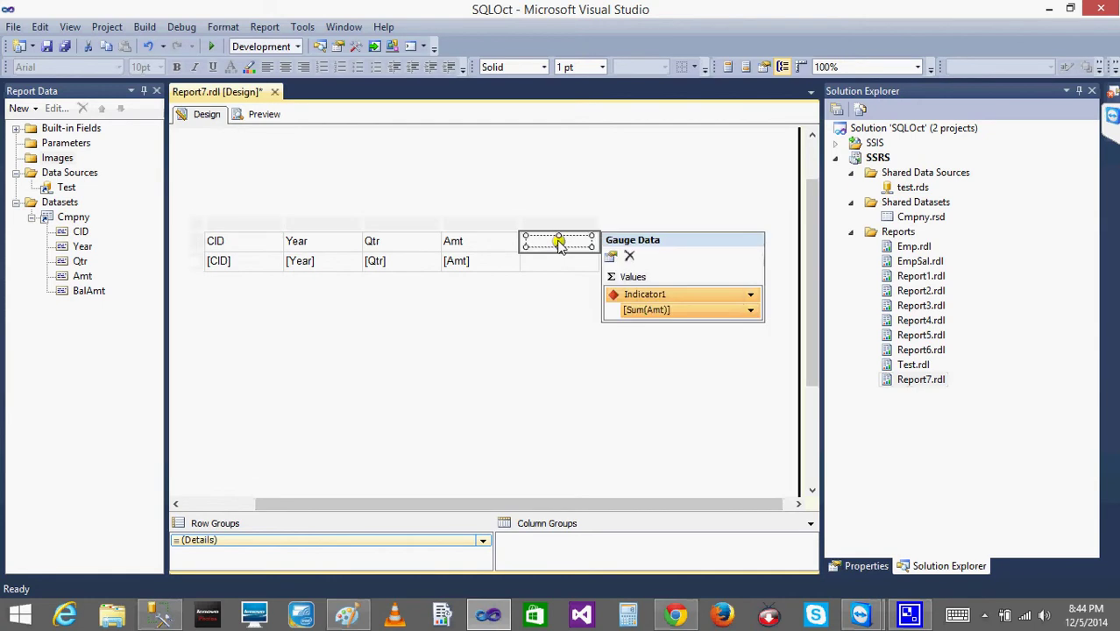
Place the indicator in the data row of the blank column and preview the report down to its last rows.
left_click(553, 269)
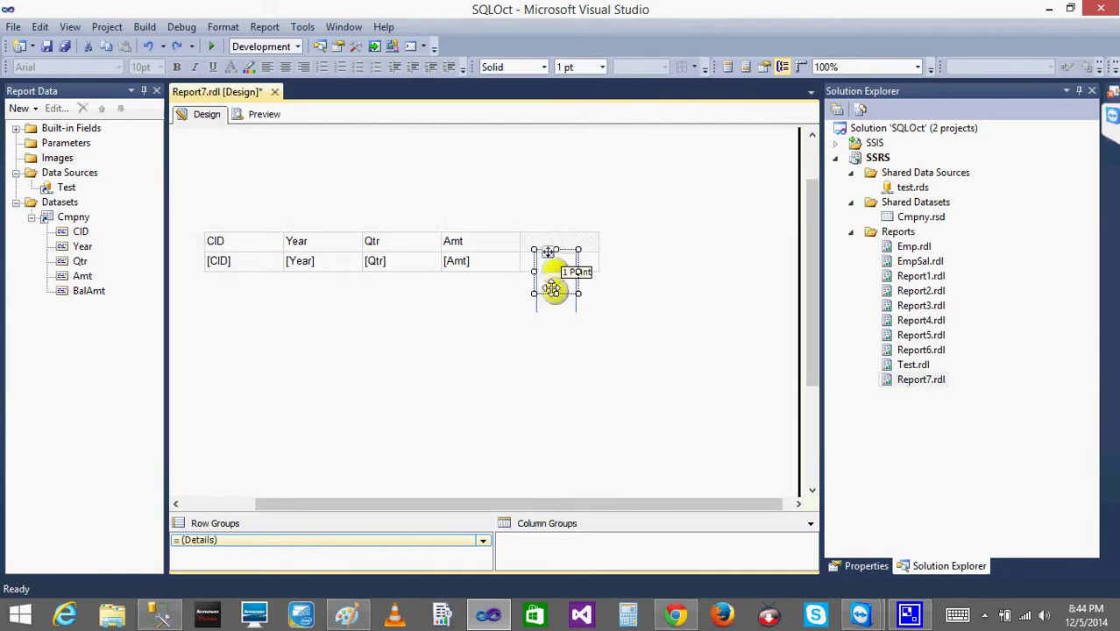
left_click(548, 263)
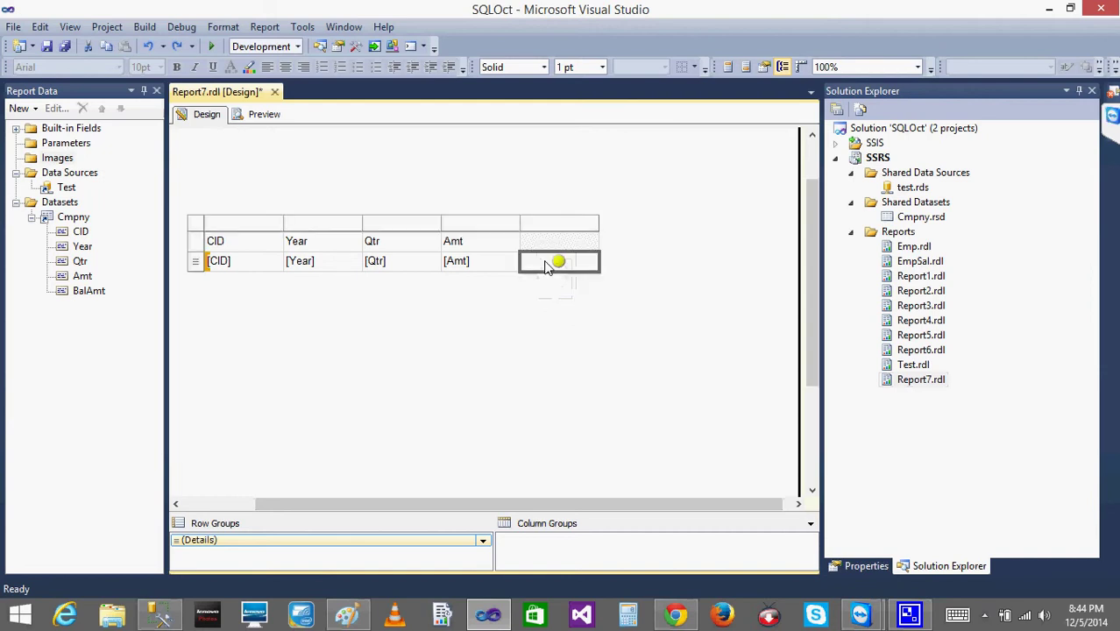
left_click(554, 310)
left_click(263, 114)
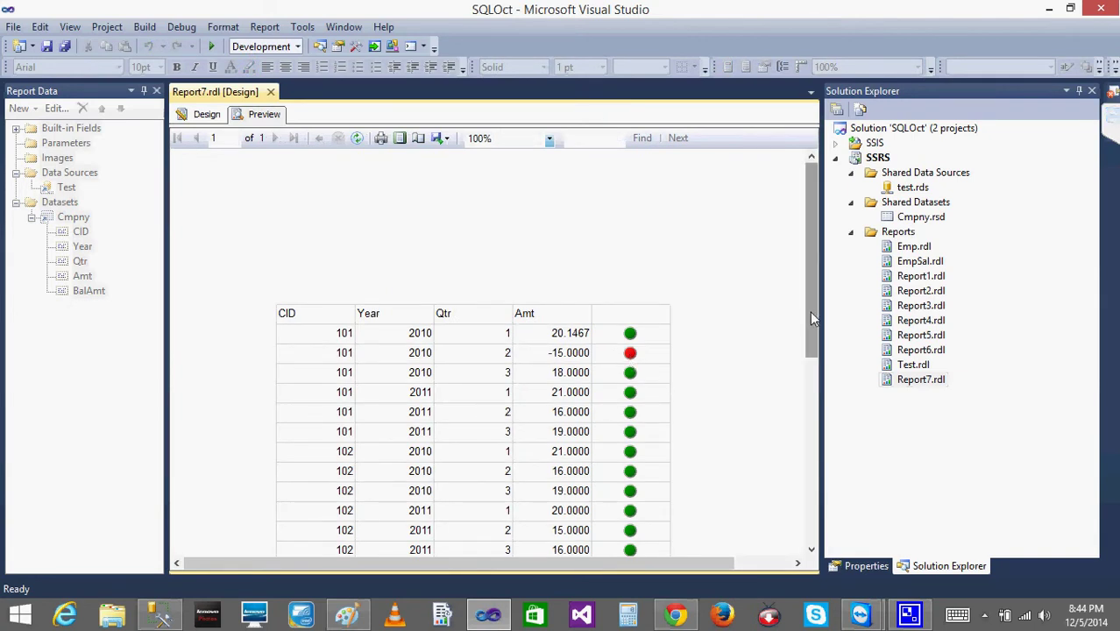
left_click_drag(812, 319, 820, 360)
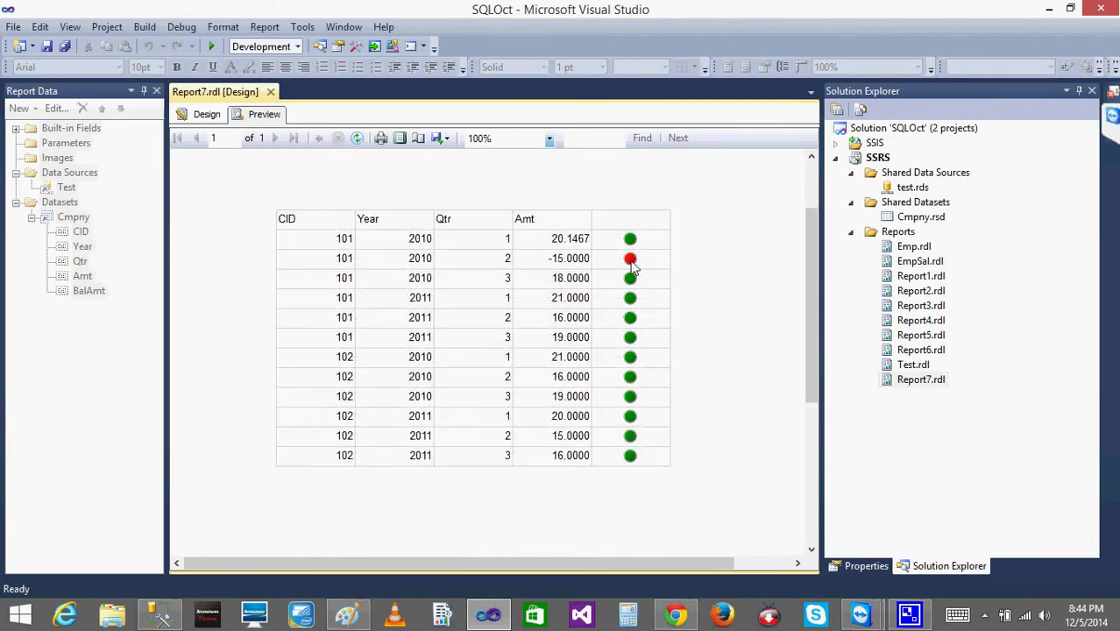
Switch to SQL Server Management Studio and set BalAmt to 9 for CID 101, year 2010, quarter 2 in dbo.Cmpny.
left_click(160, 614)
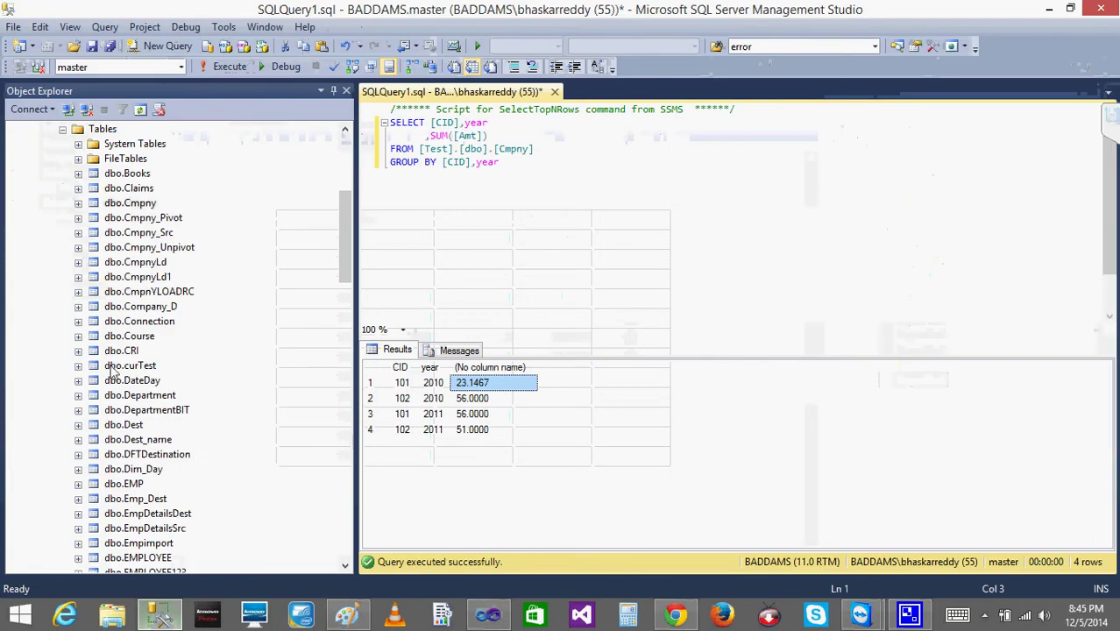
right_click(129, 207)
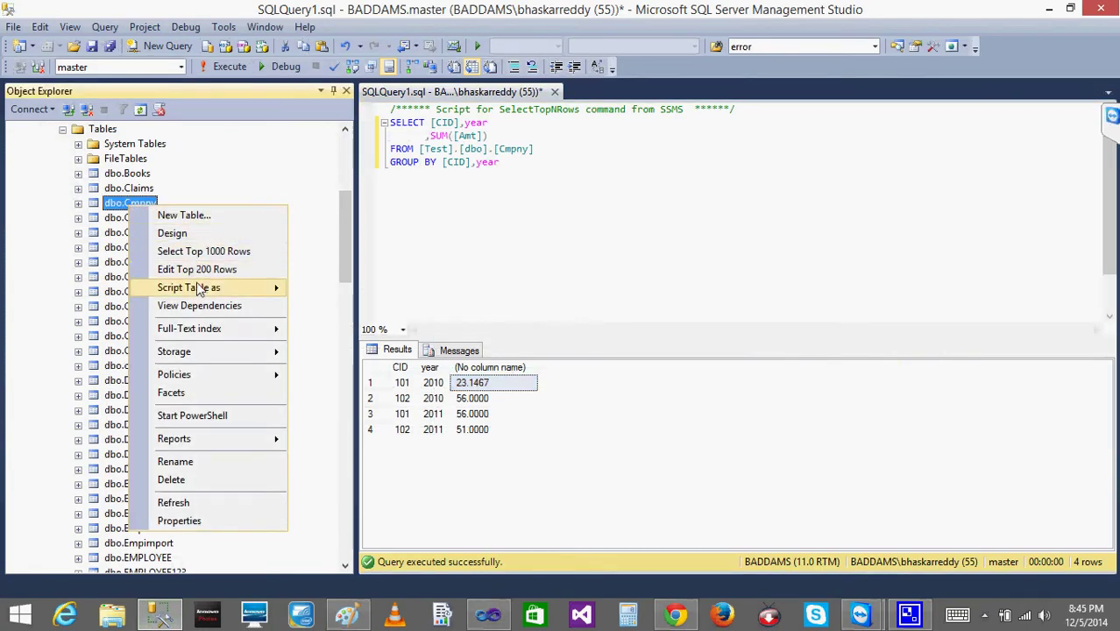
left_click(162, 270)
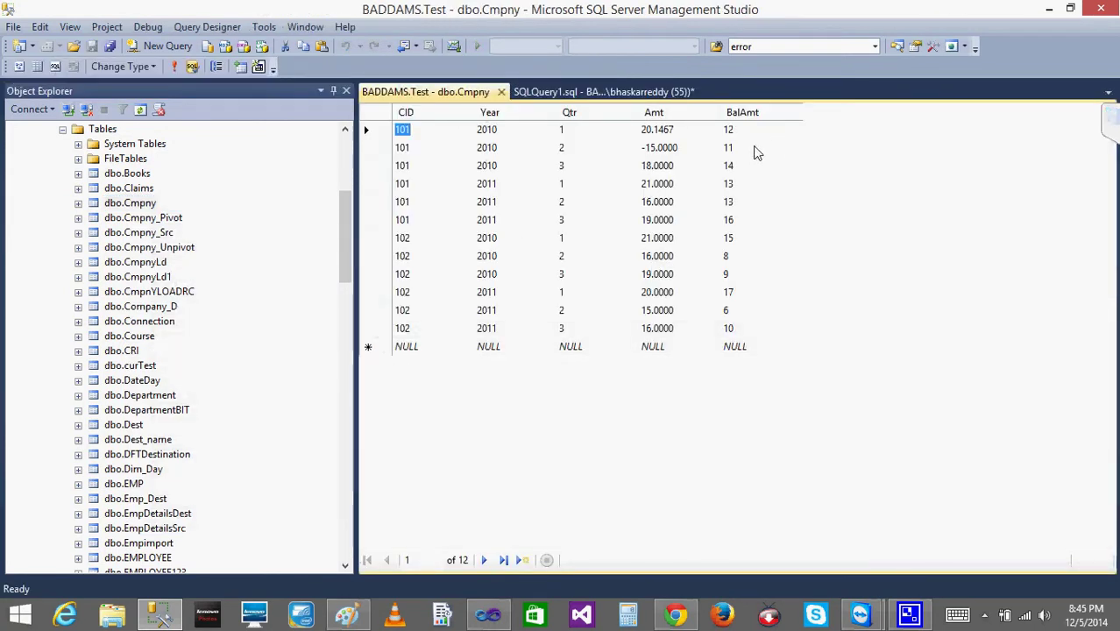
left_click(751, 153)
type("9")
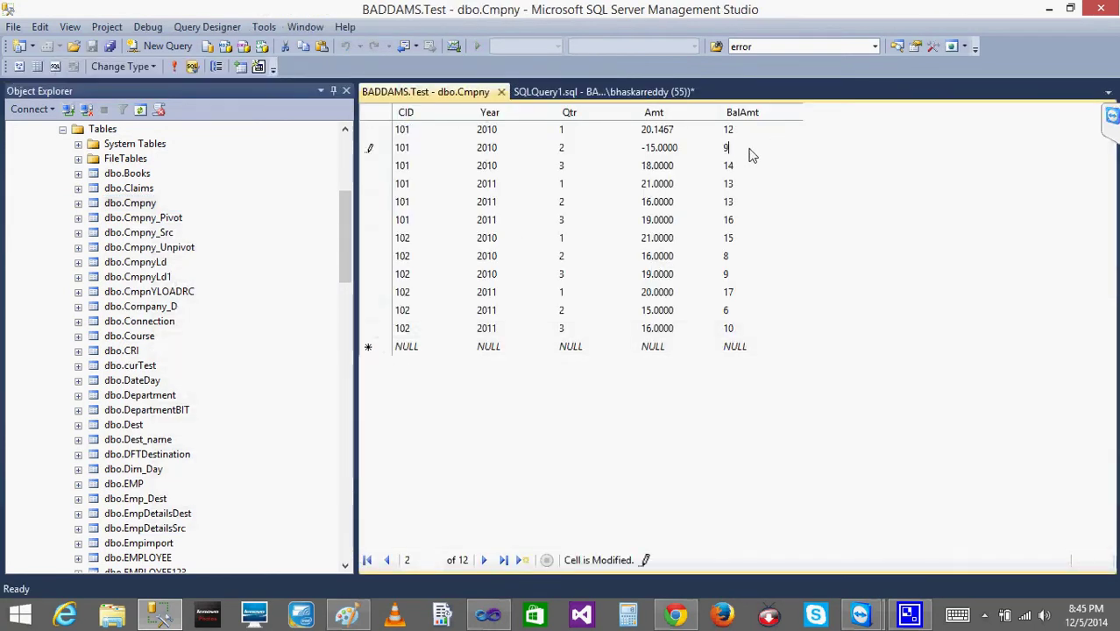
left_click(499, 92)
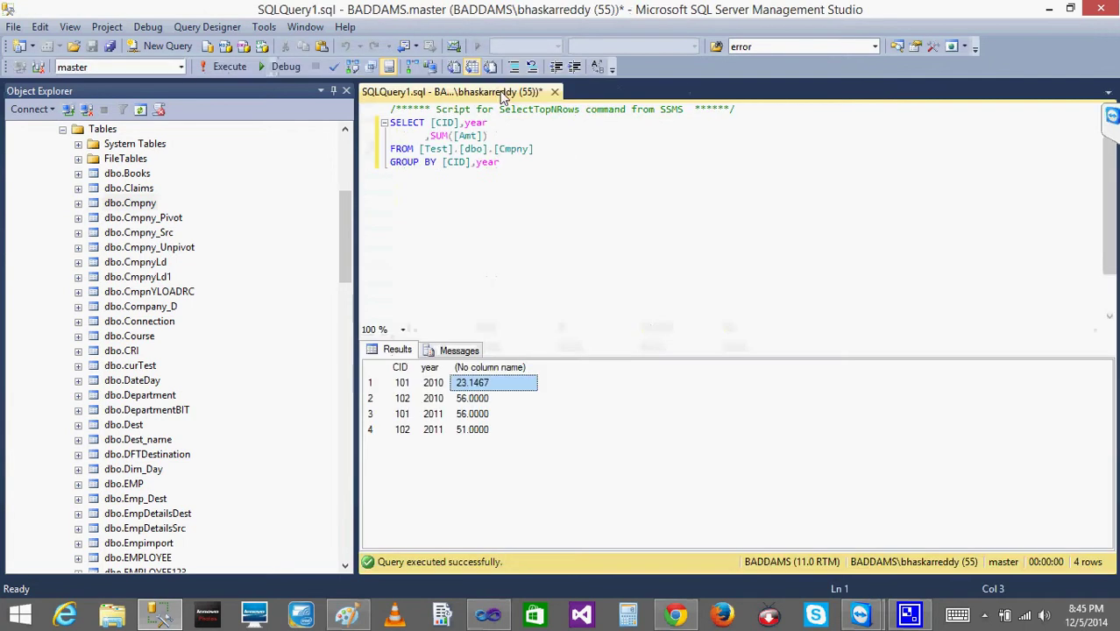
Return to Visual Studio, refresh the Report7 preview and check the indicator colours in all rows.
left_click(489, 616)
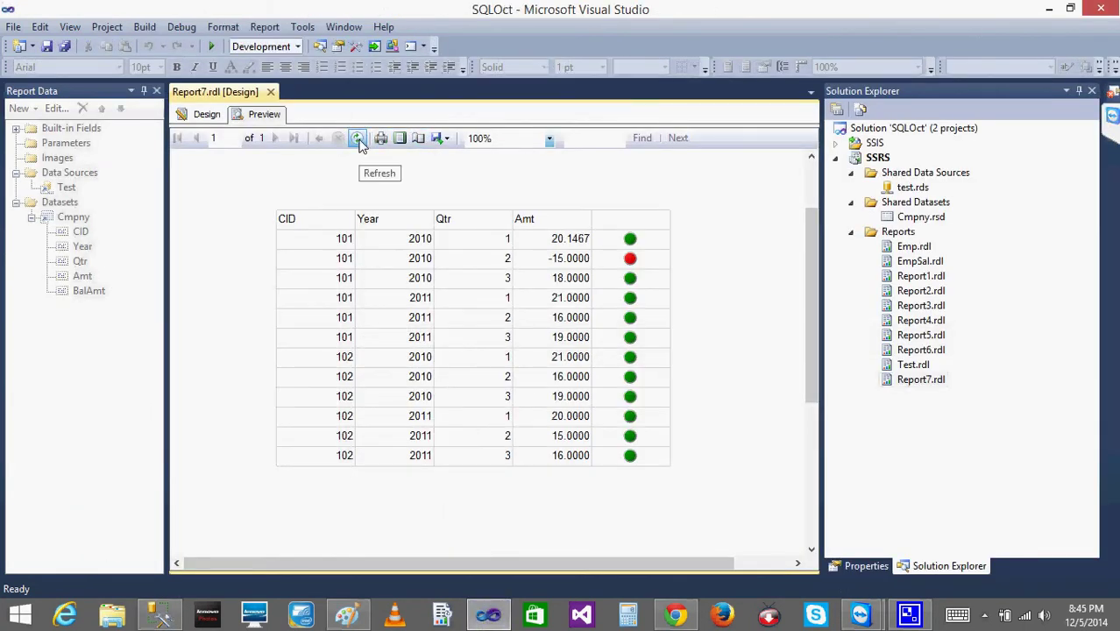
left_click(361, 142)
left_click(361, 142)
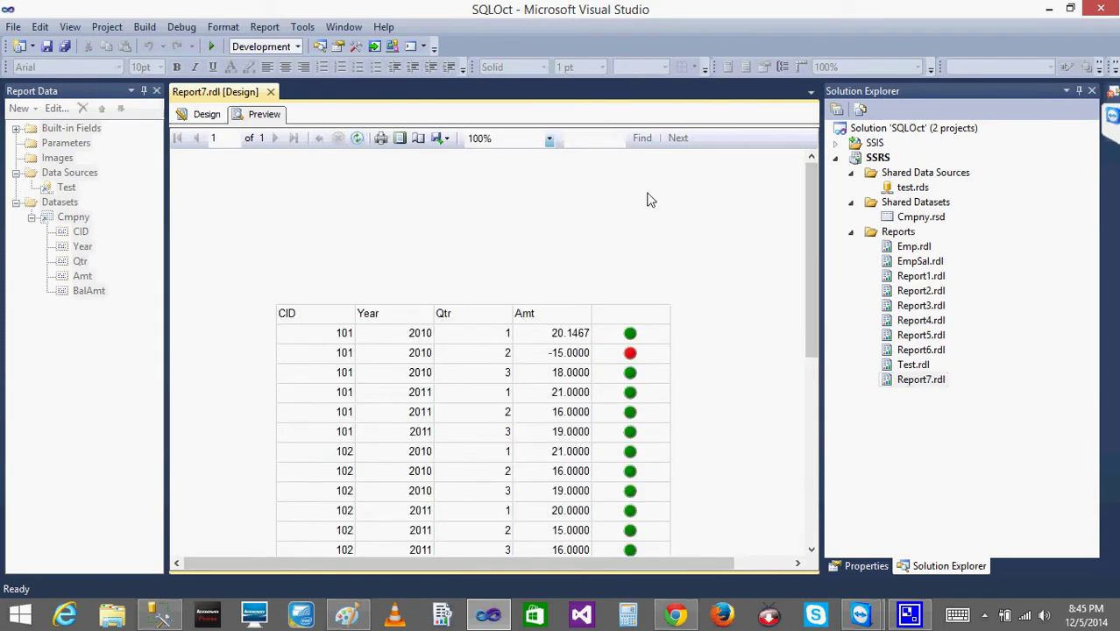
left_click_drag(812, 272, 825, 314)
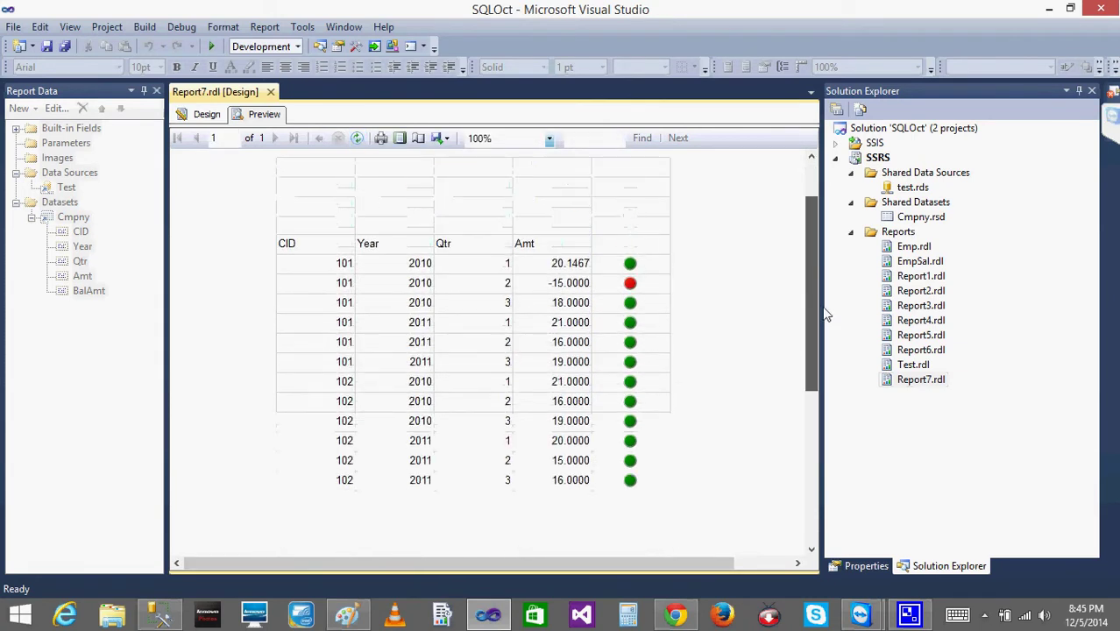
left_click(357, 140)
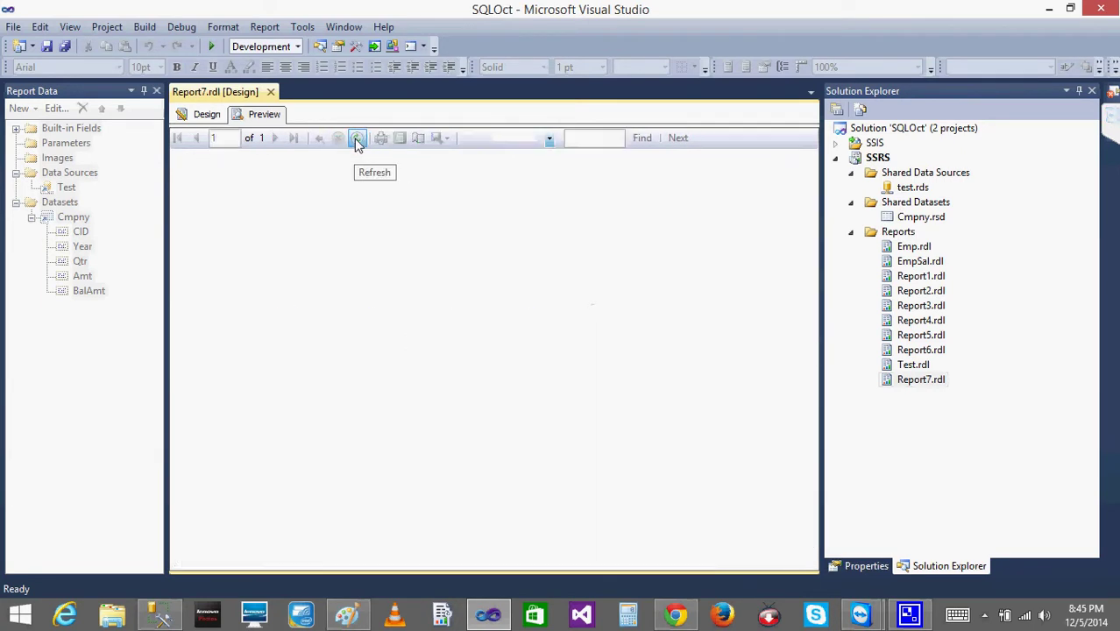
left_click(357, 140)
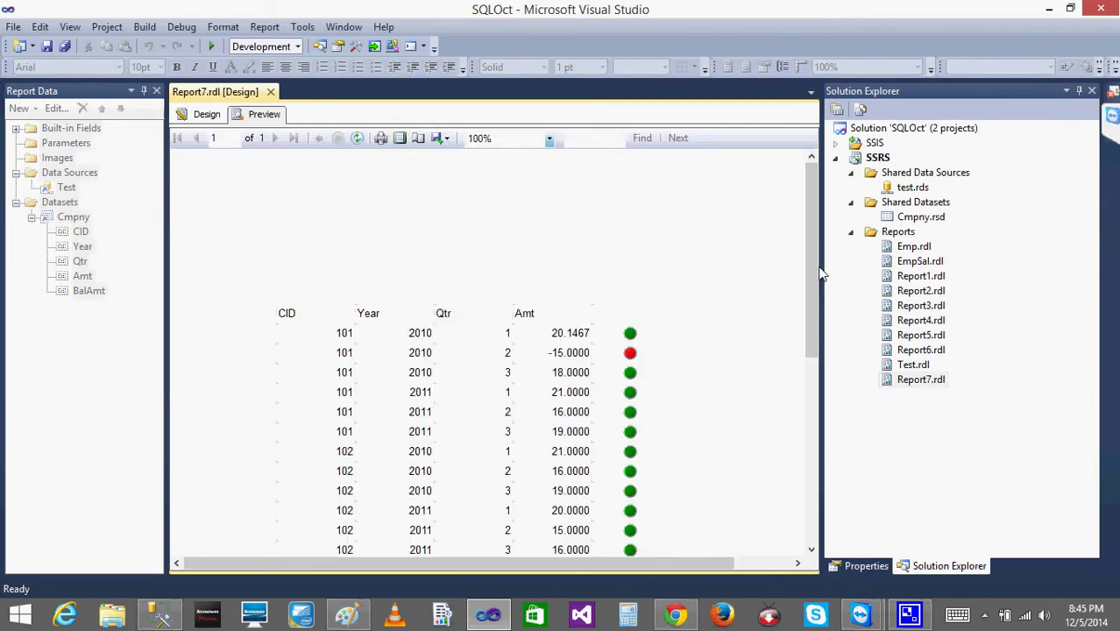
left_click_drag(811, 268, 809, 335)
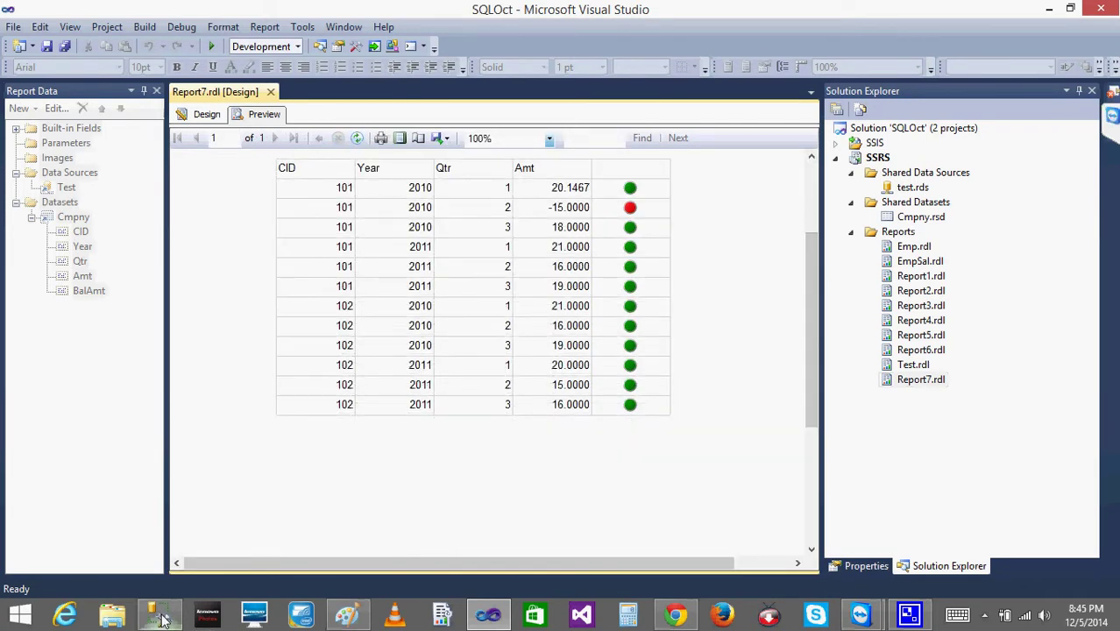
In SQL Server Management Studio, set Amt to 9 for CID 102, year 2010, quarter 2 in dbo.Cmpny and close the row editor.
left_click(160, 615)
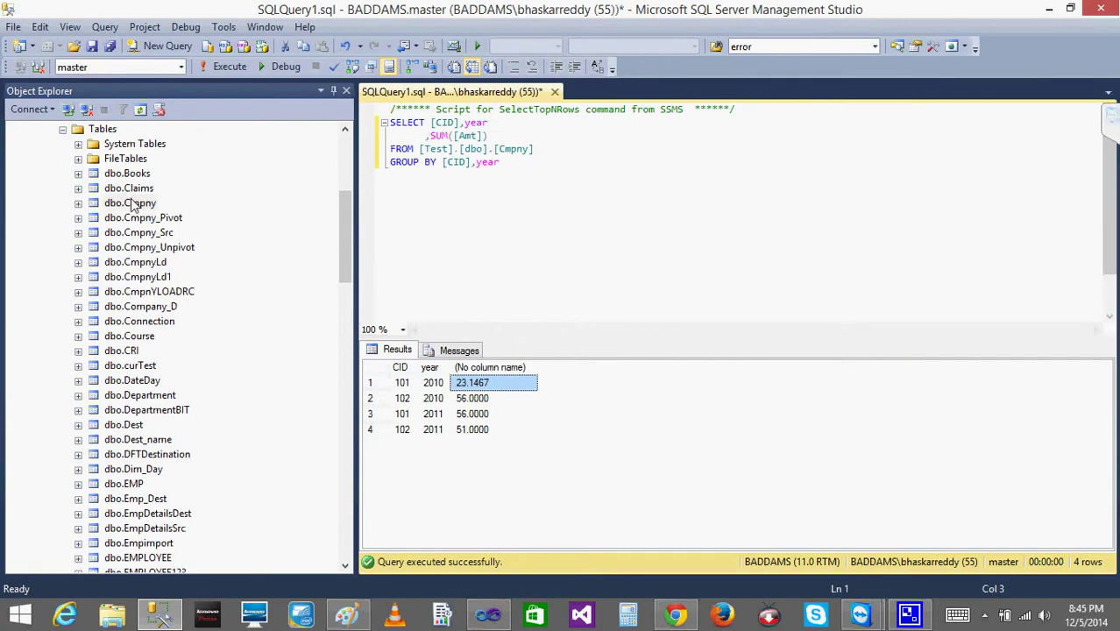
right_click(131, 203)
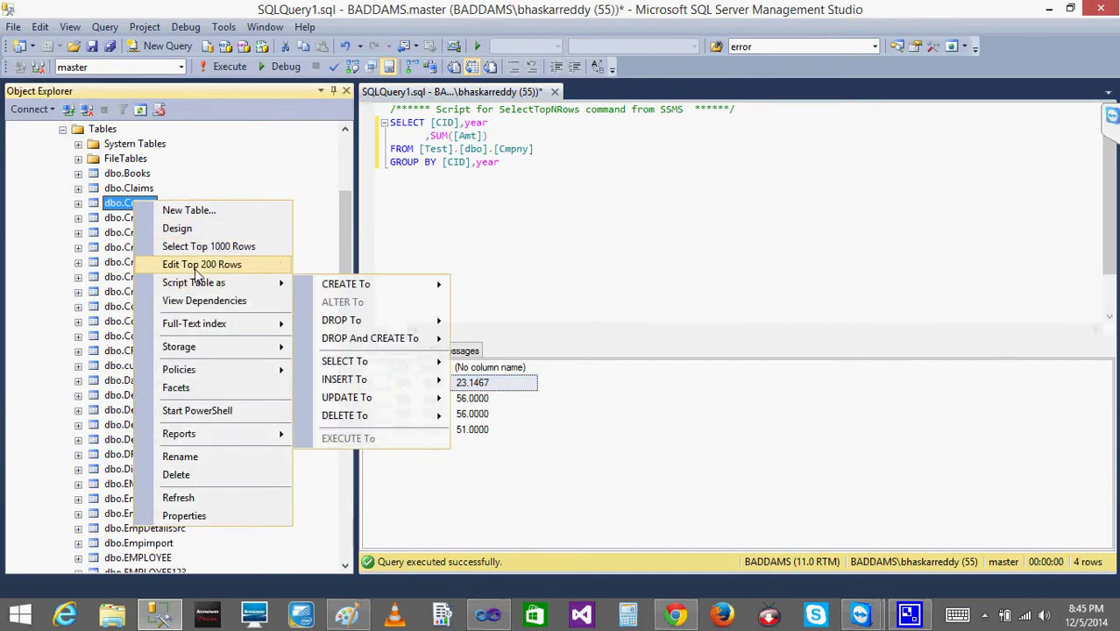
left_click(197, 265)
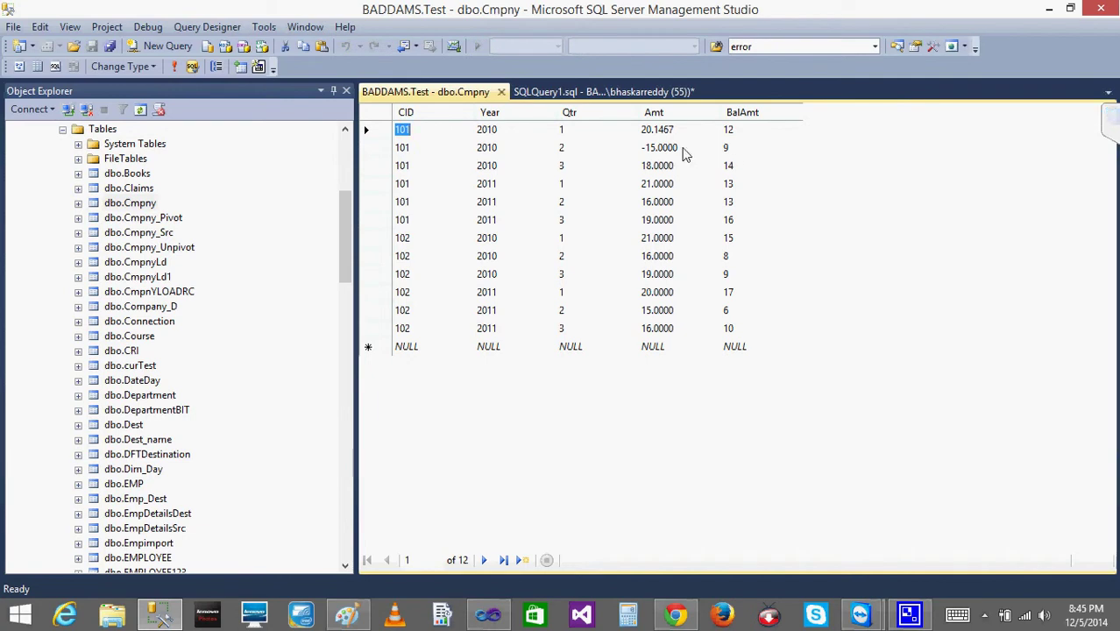
left_click(652, 167)
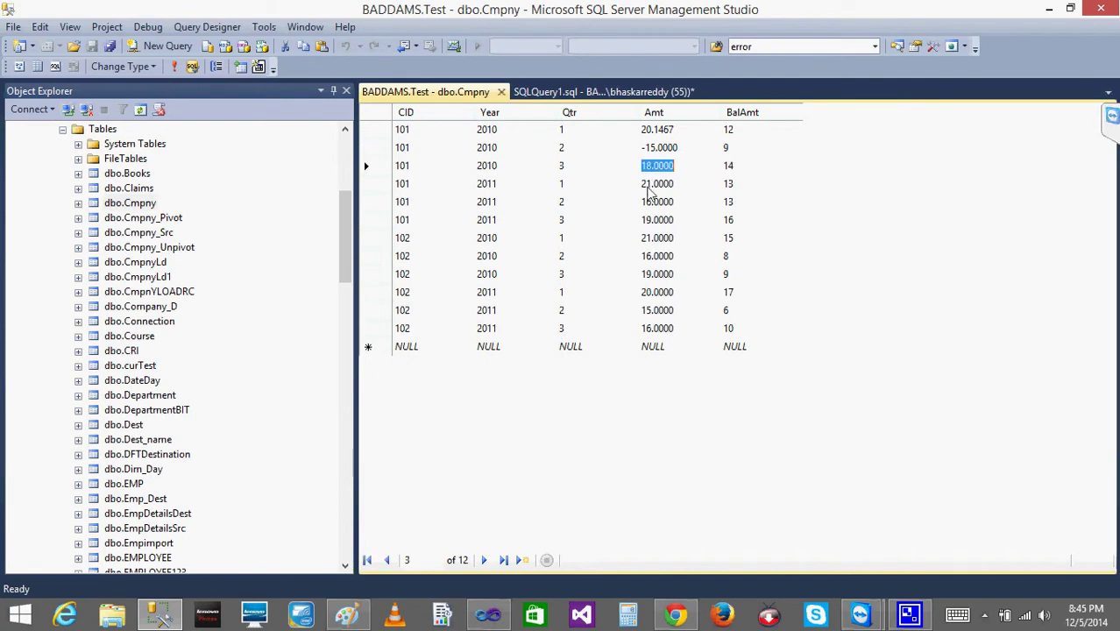
left_click(649, 186)
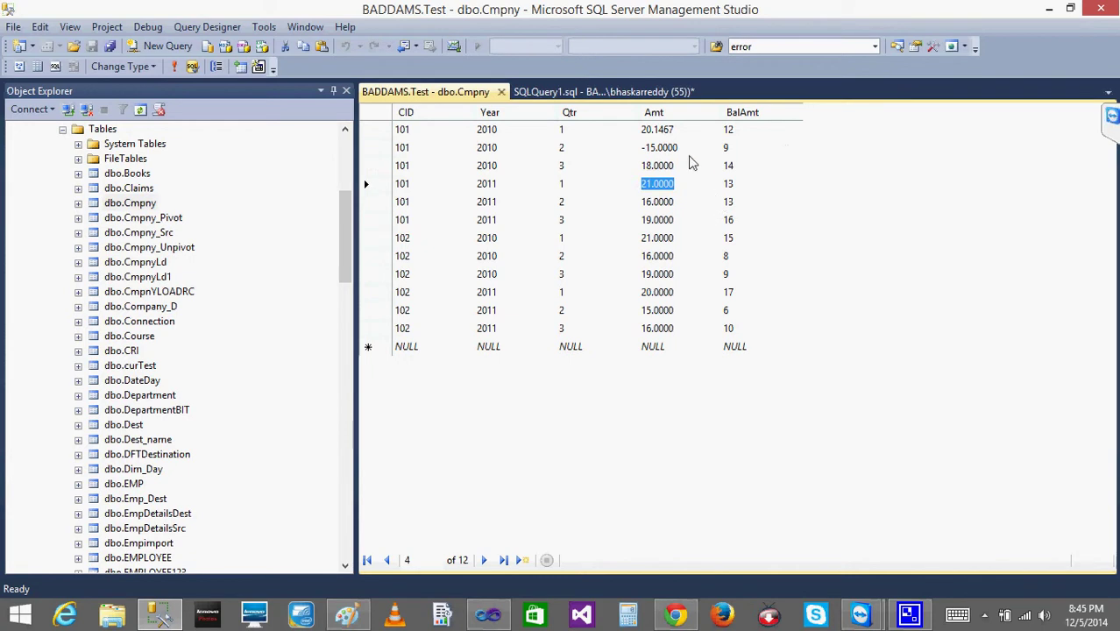
left_click(656, 275)
left_click(655, 273)
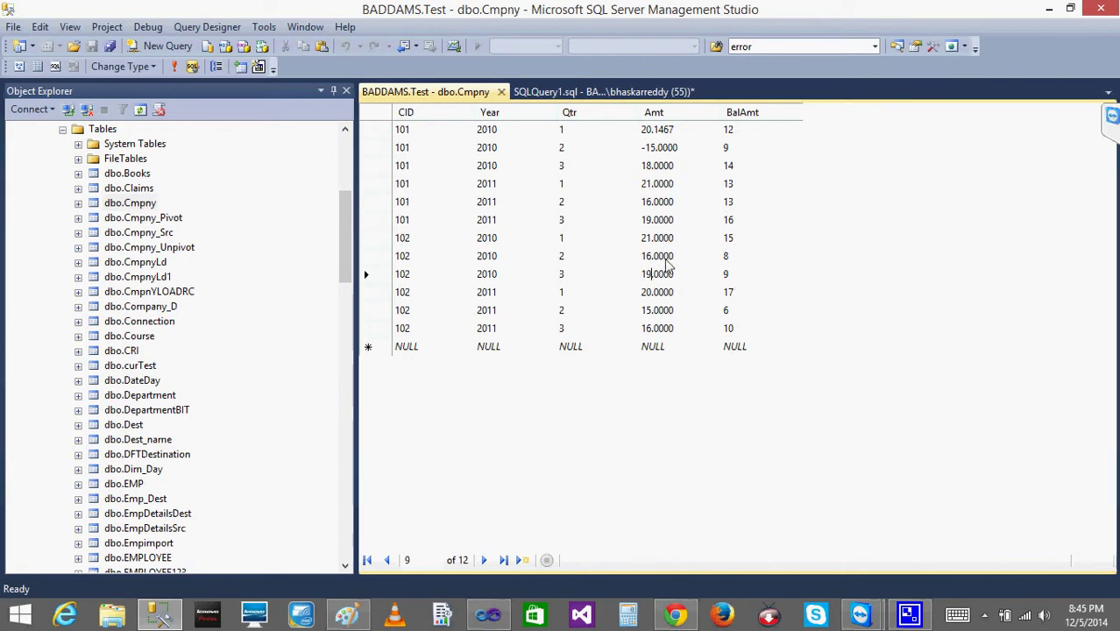
left_click(653, 256)
left_click(653, 257)
key("BackSpace")
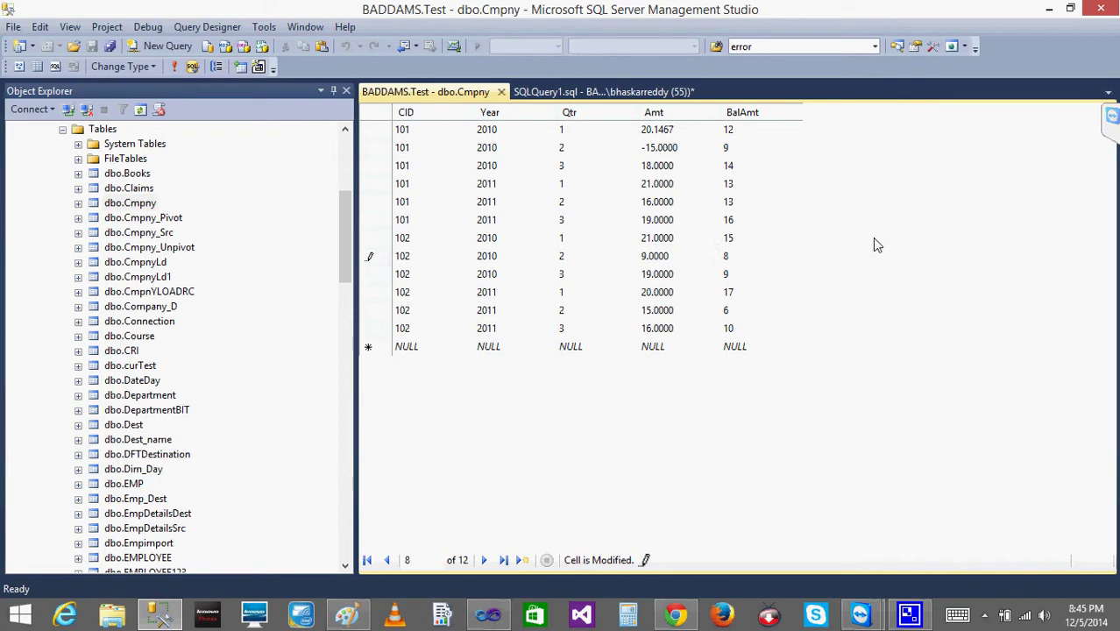
left_click(502, 92)
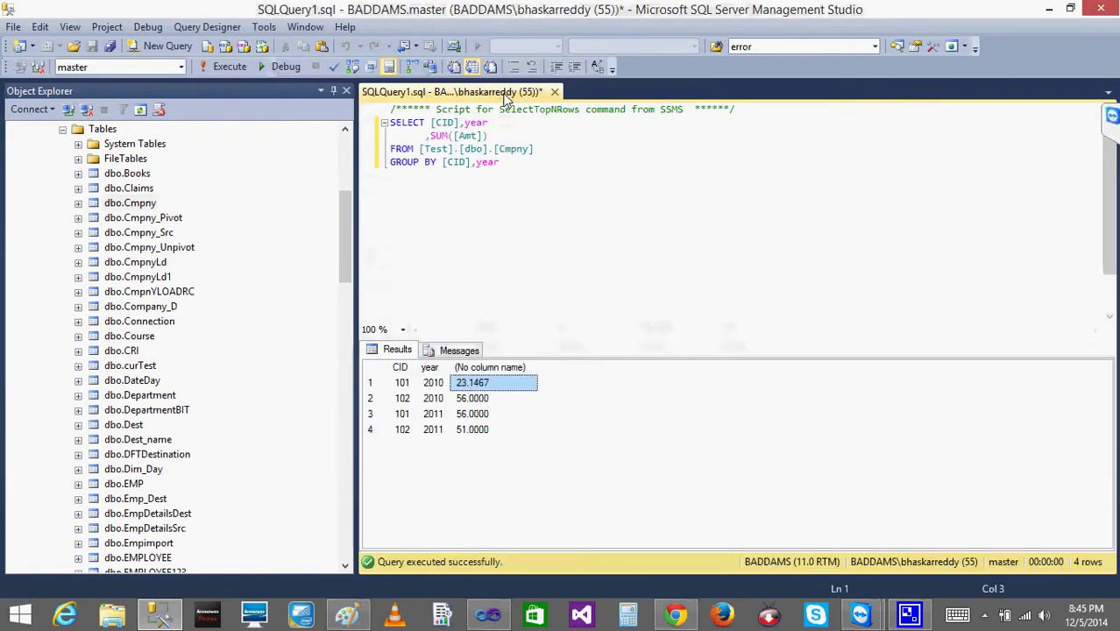
Switch back to Visual Studio and refresh the report preview to check the indicator for the edited Amt row.
left_click(501, 620)
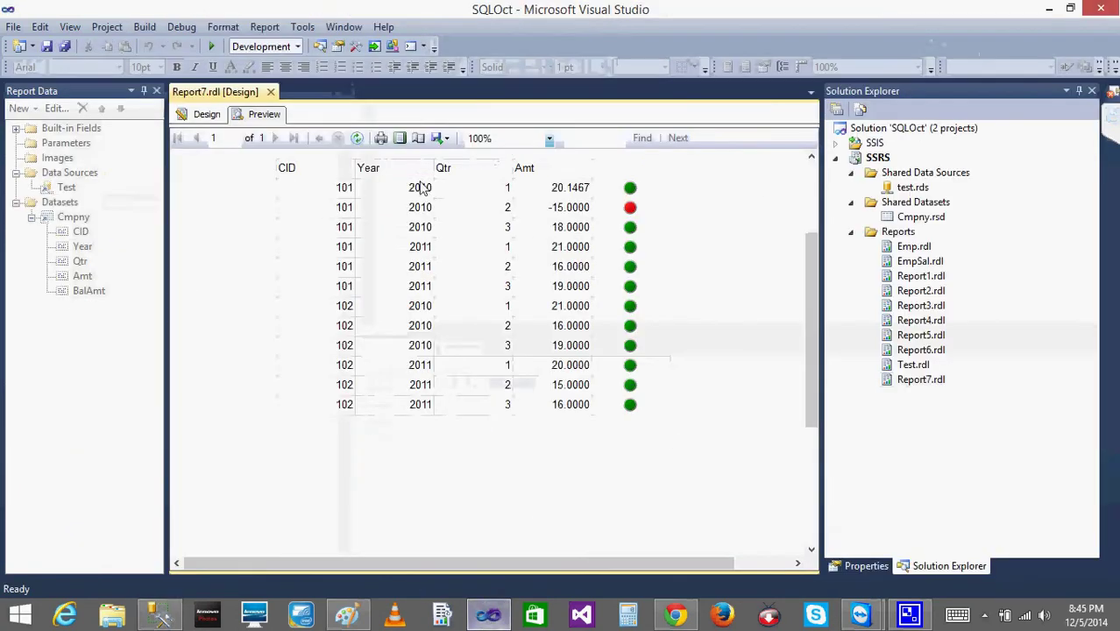
left_click(357, 143)
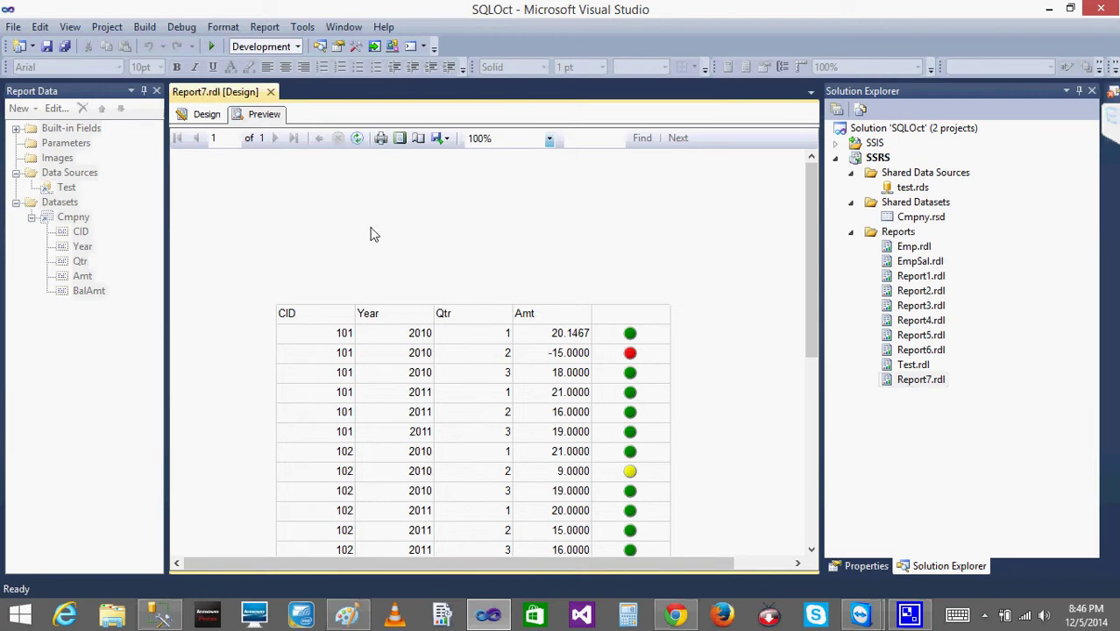
left_click_drag(810, 230, 810, 303)
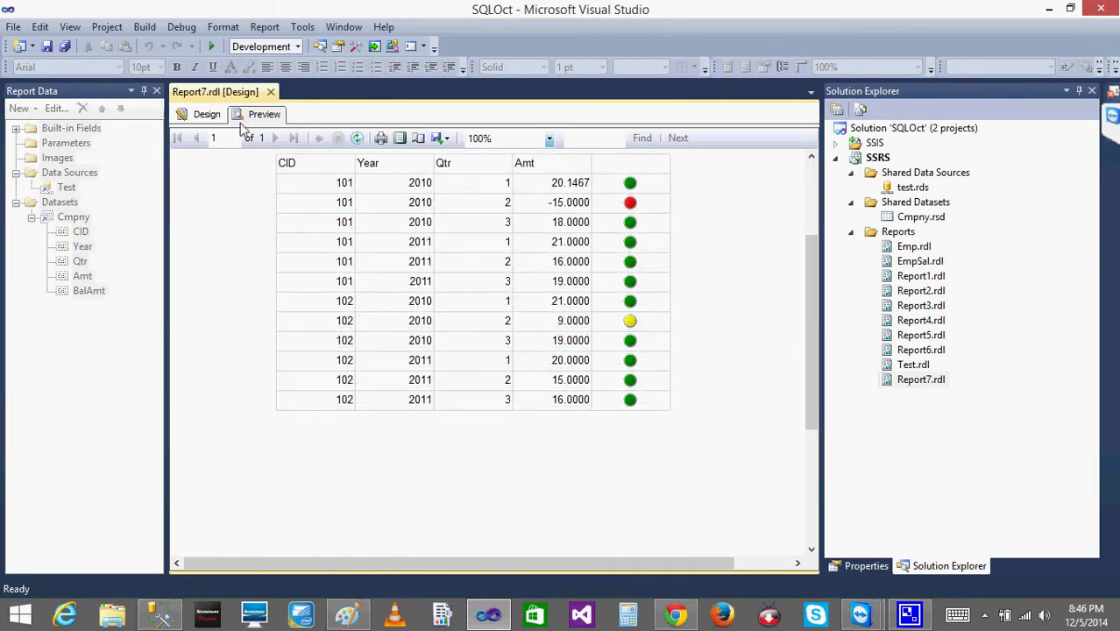
Return to the report design and remove the indicator from the table's last column, leaving its data cell empty.
left_click(206, 116)
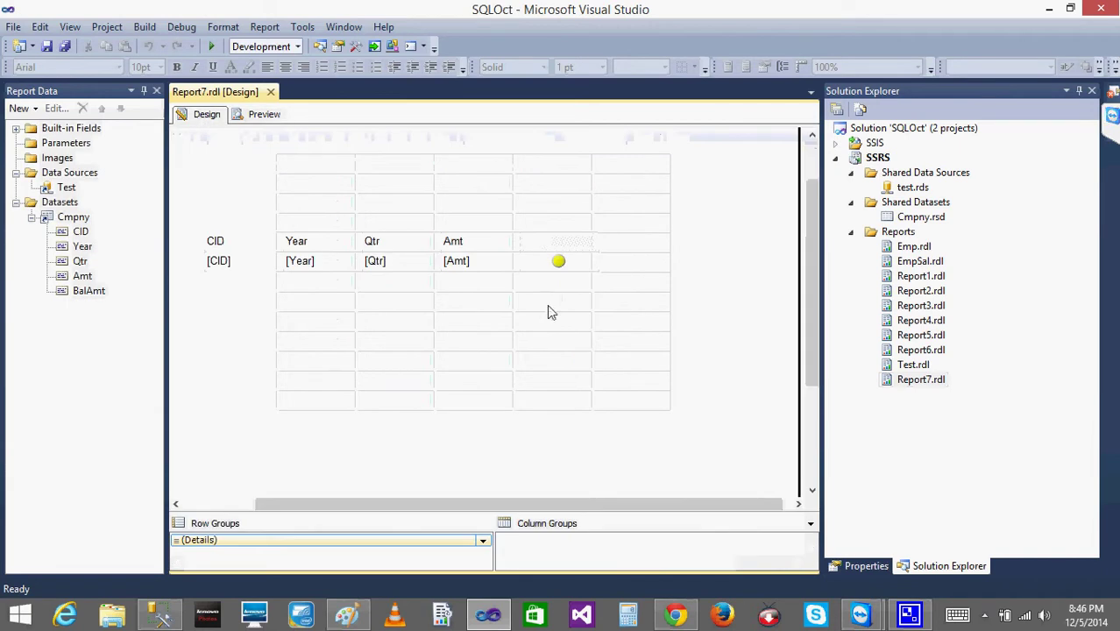
left_click(539, 246)
left_click(541, 224)
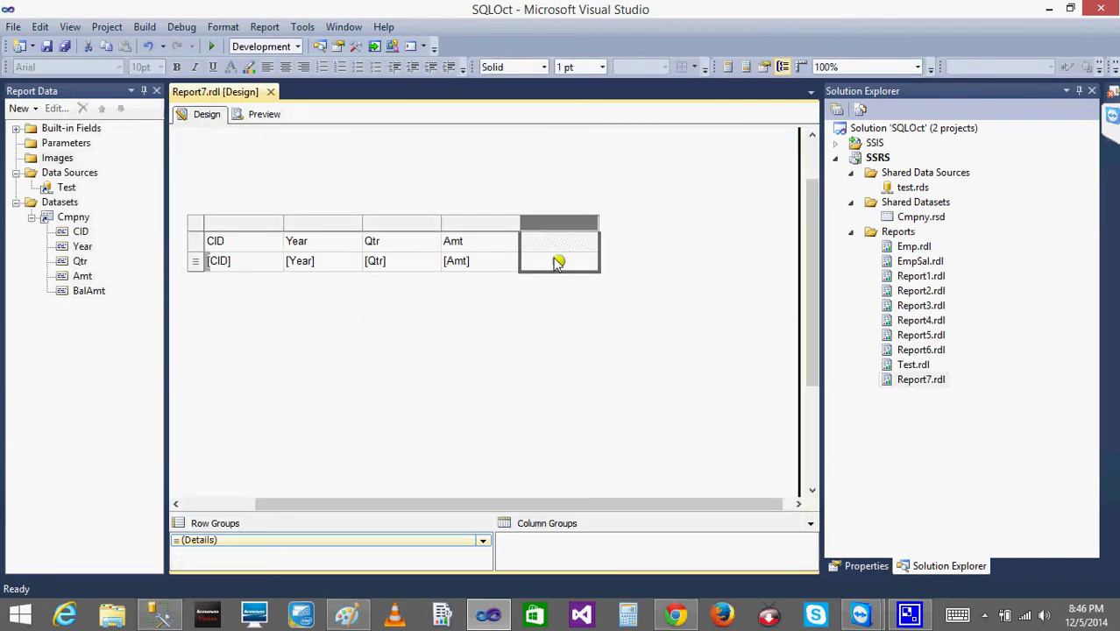
left_click(556, 263)
type("[Sum(Amt)]")
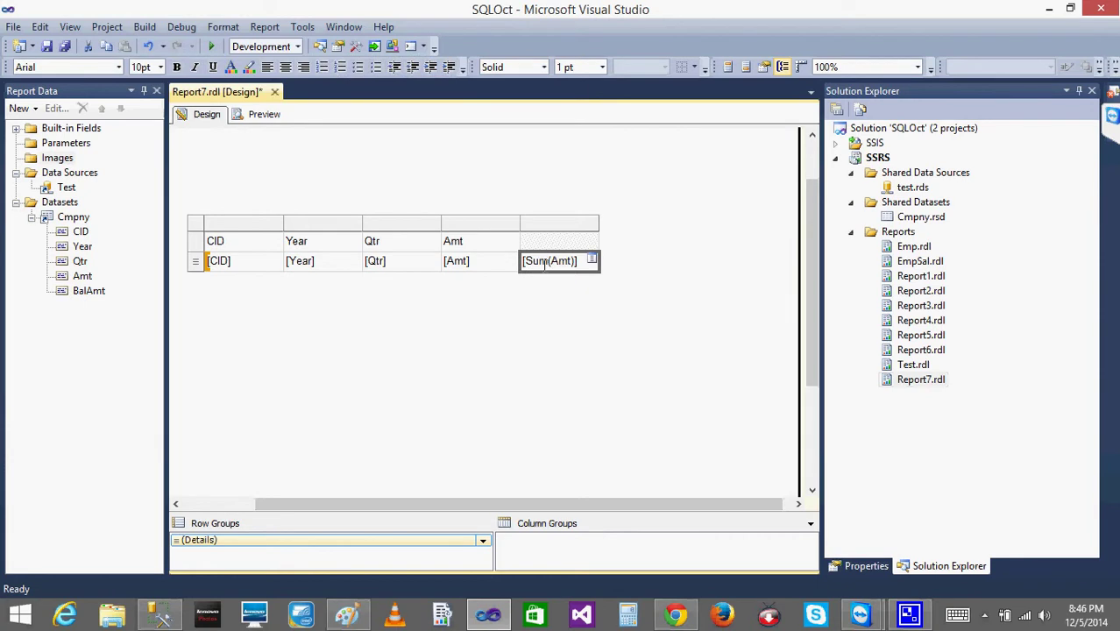
key("ctrl+z")
left_click(424, 343)
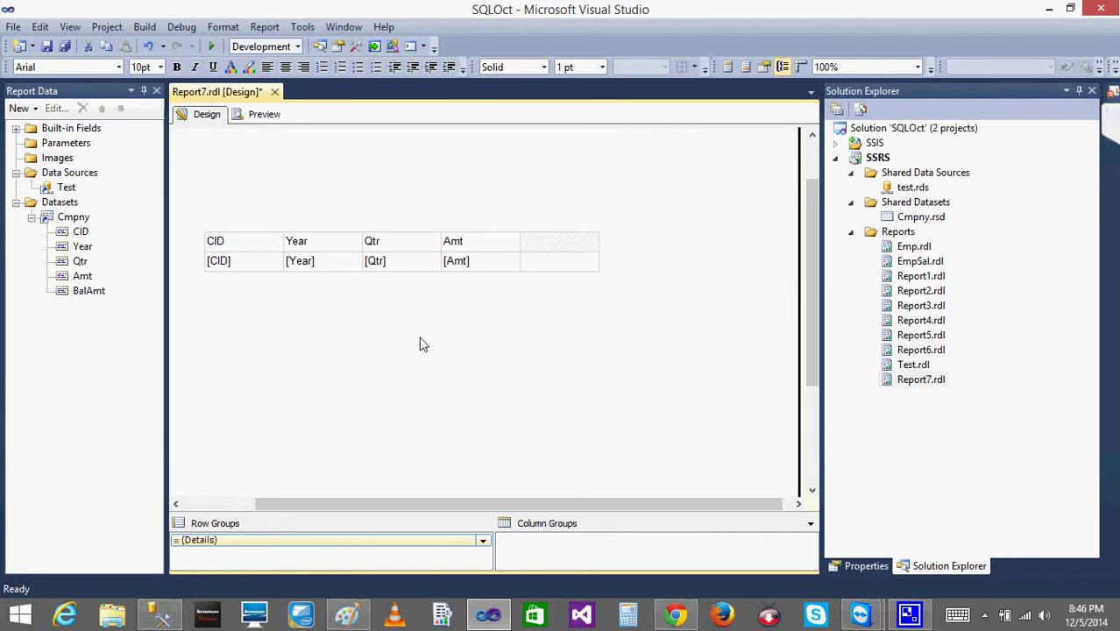
Insert a half-circle radial gauge in the report body below the table.
right_click(423, 344)
mouse_move(479, 402)
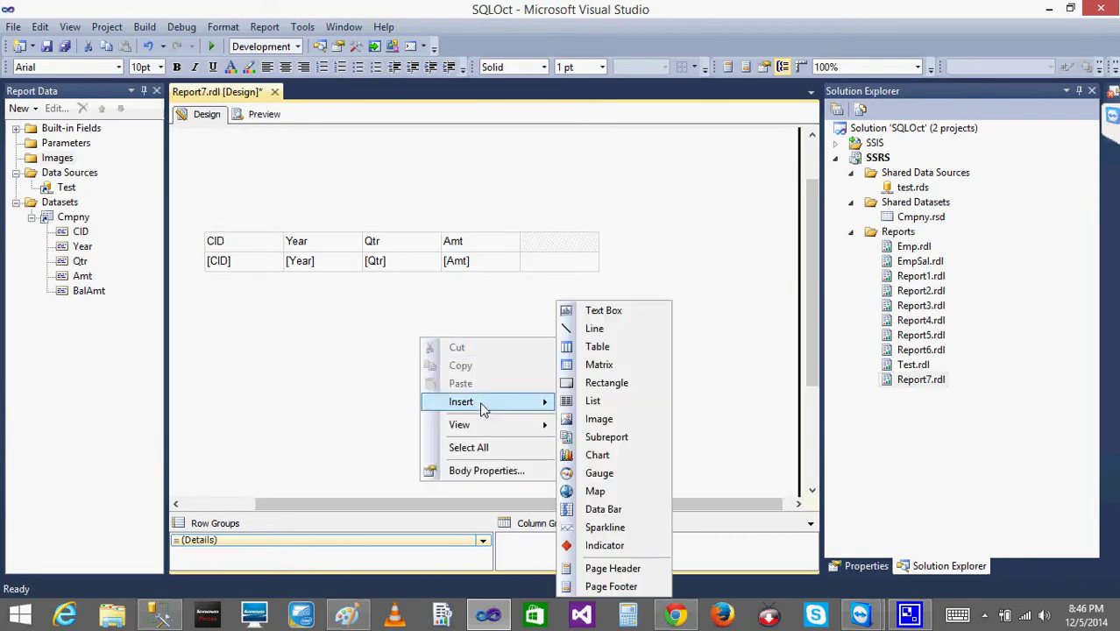
left_click(600, 477)
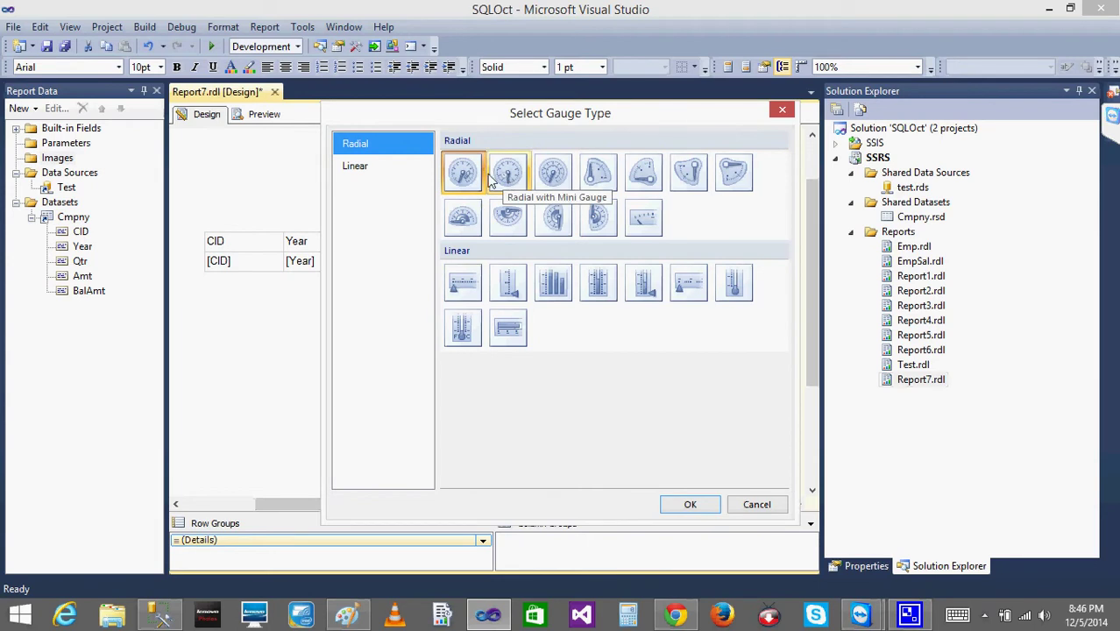
left_click(464, 219)
double_click(464, 219)
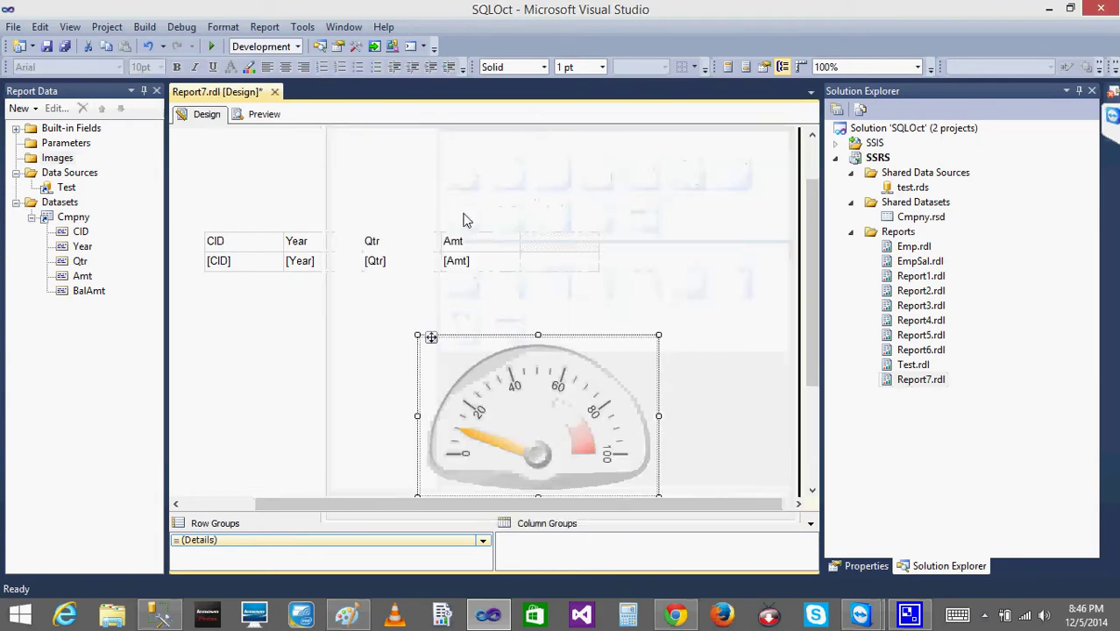
Assign the BalAmt field as the value of the gauge's radial pointer.
left_click(537, 436)
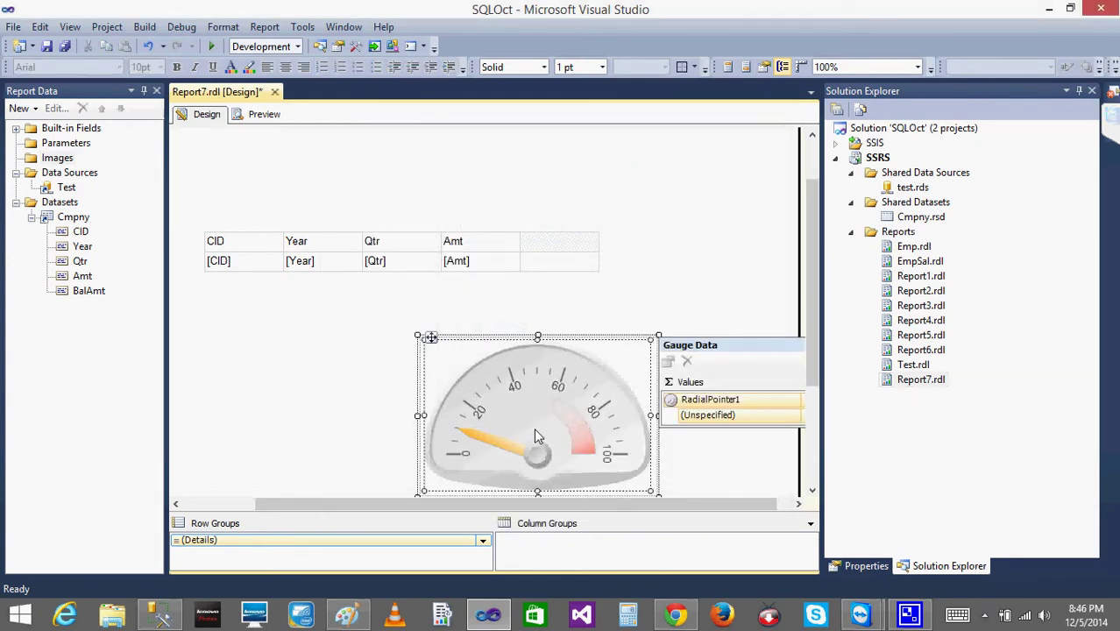
left_click(82, 276)
left_click_drag(85, 279, 730, 413)
left_click_drag(82, 298, 693, 410)
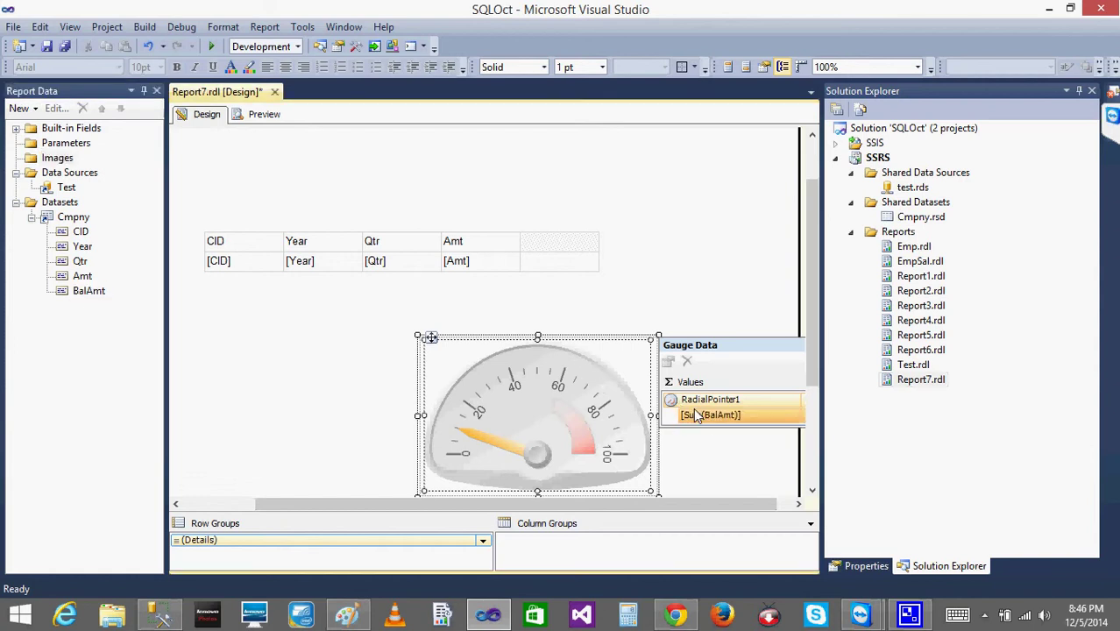
left_click(687, 310)
left_click(536, 435)
left_click(537, 435)
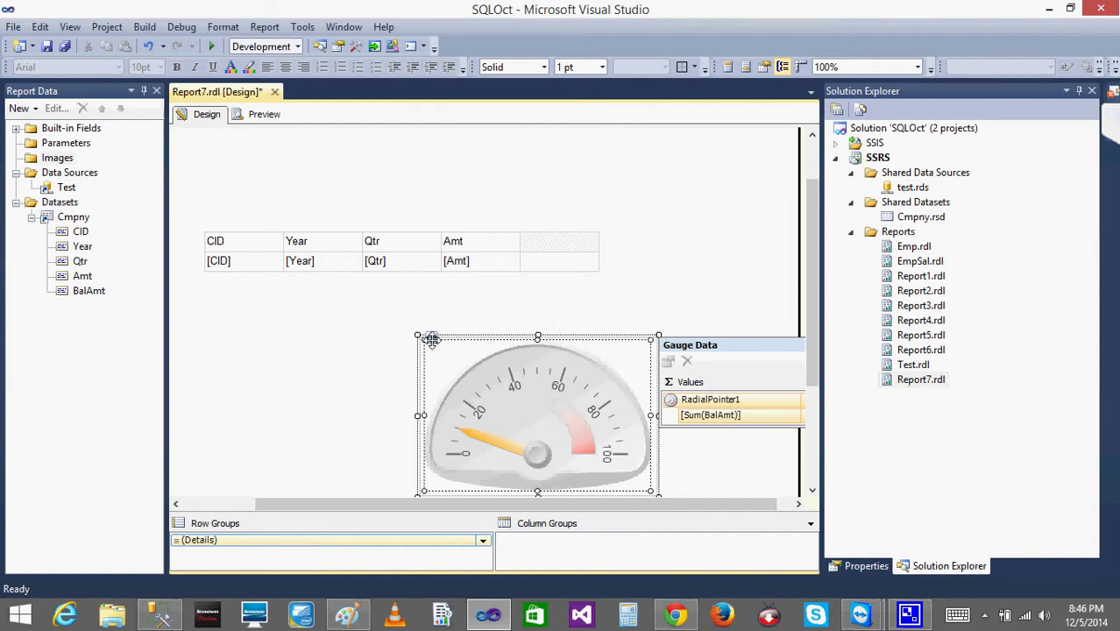
Place the gauge in the data cell of the table's blank column and enlarge that row and column for the report preview.
left_click_drag(431, 338, 552, 264)
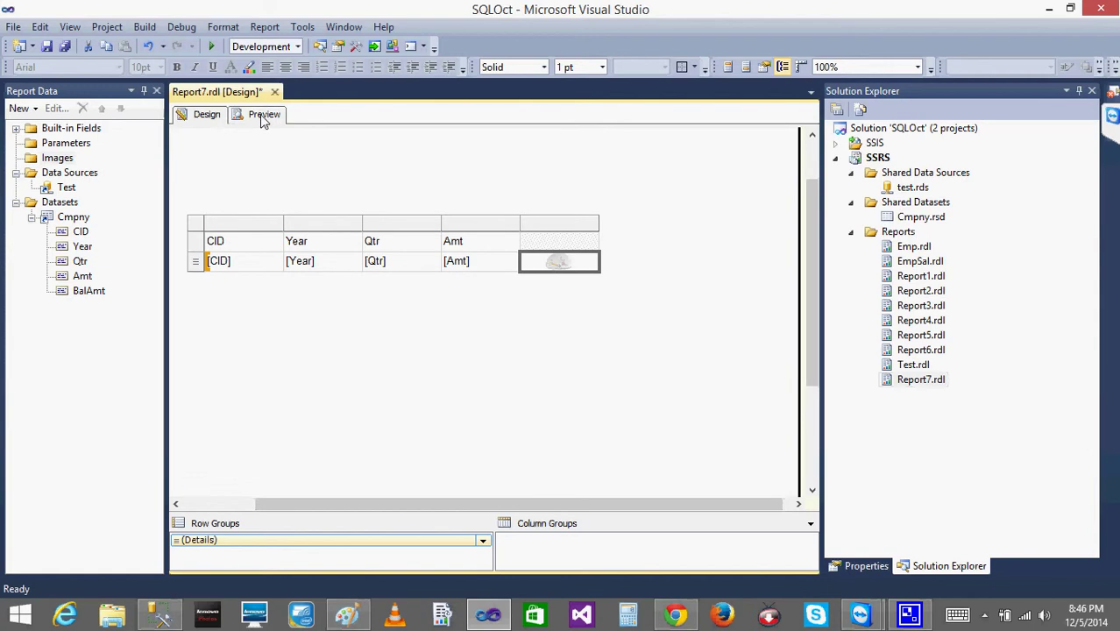
left_click(196, 262)
left_click_drag(198, 291, 196, 365)
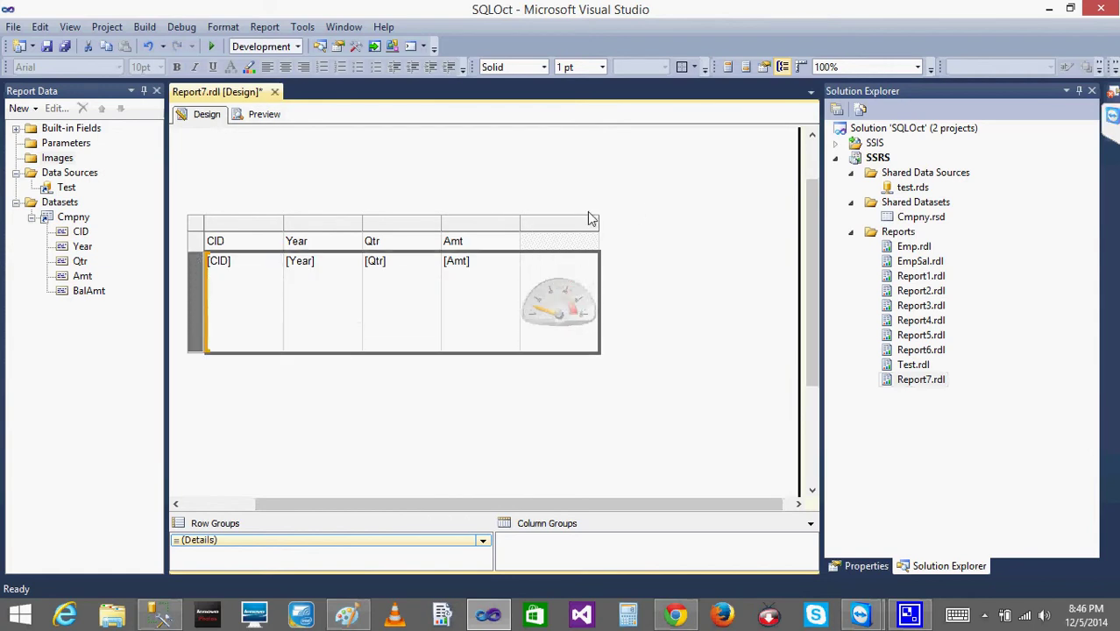
left_click_drag(599, 222, 726, 230)
left_click(263, 116)
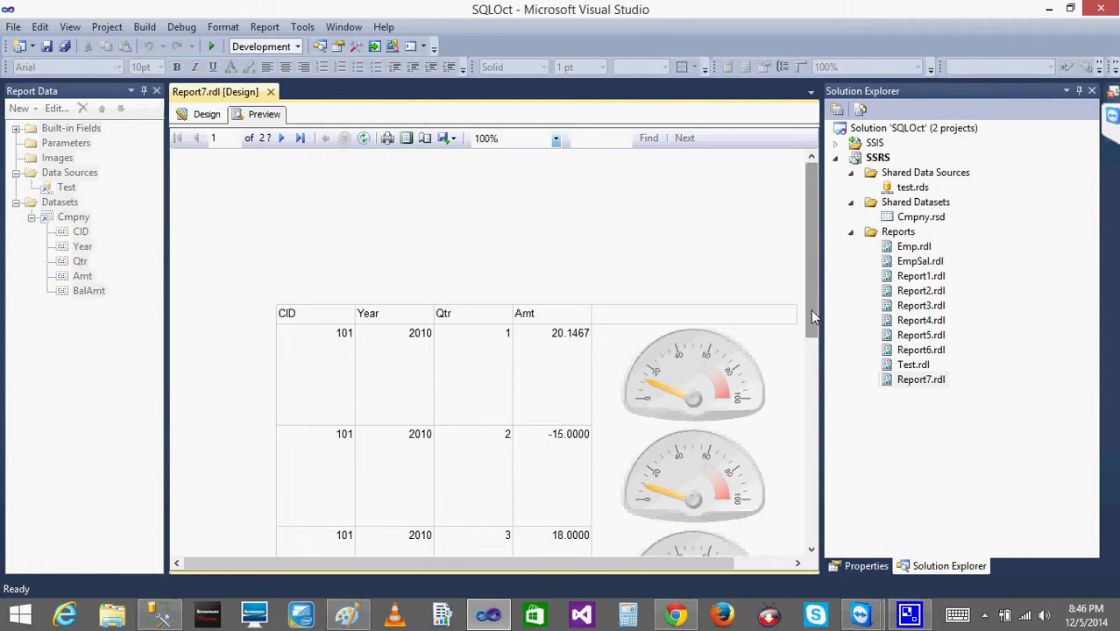
Return to the report design and add the BalAmt field as a new table column between Amt and the gauge column.
left_click_drag(811, 310, 813, 337)
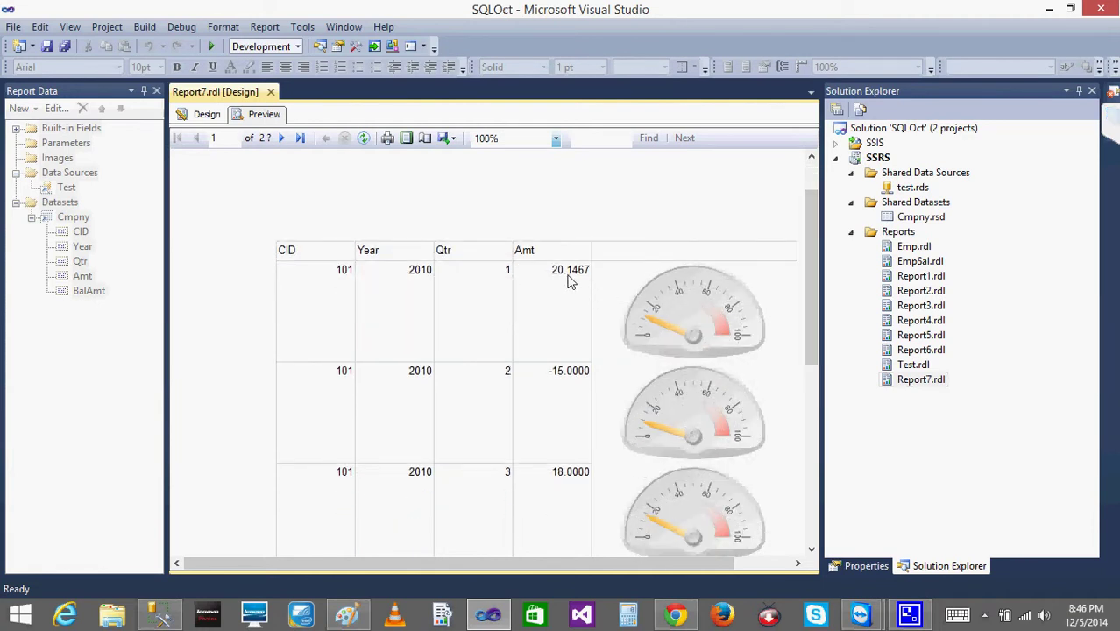
left_click(200, 116)
left_click(465, 233)
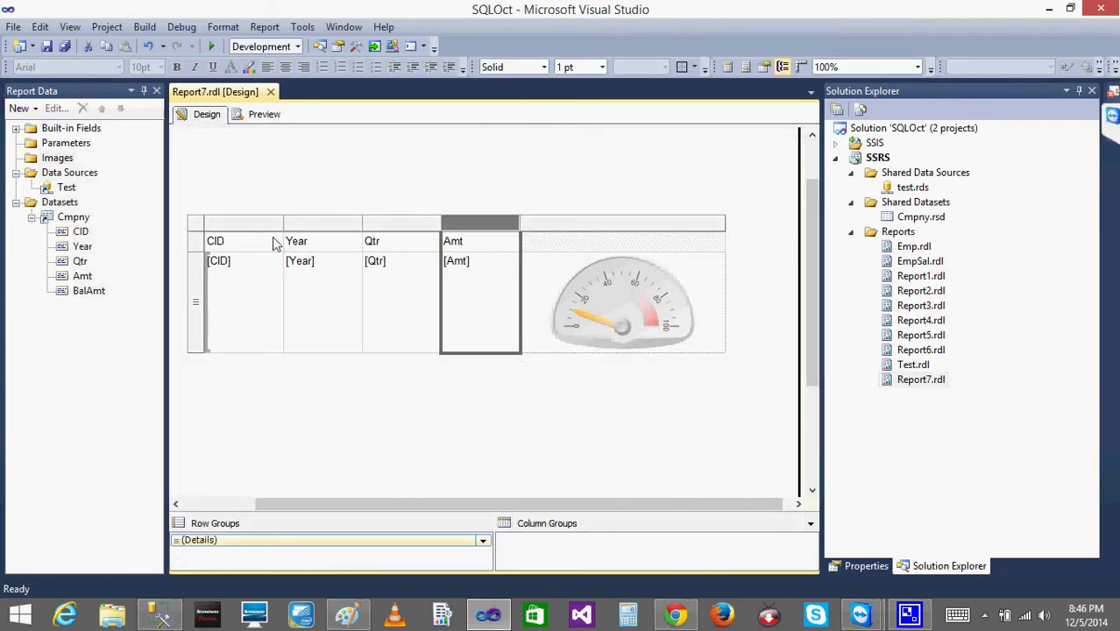
left_click_drag(99, 296, 505, 243)
Preview the report and compare the gauge pointers with the Bal Amt values in several rows.
left_click(265, 114)
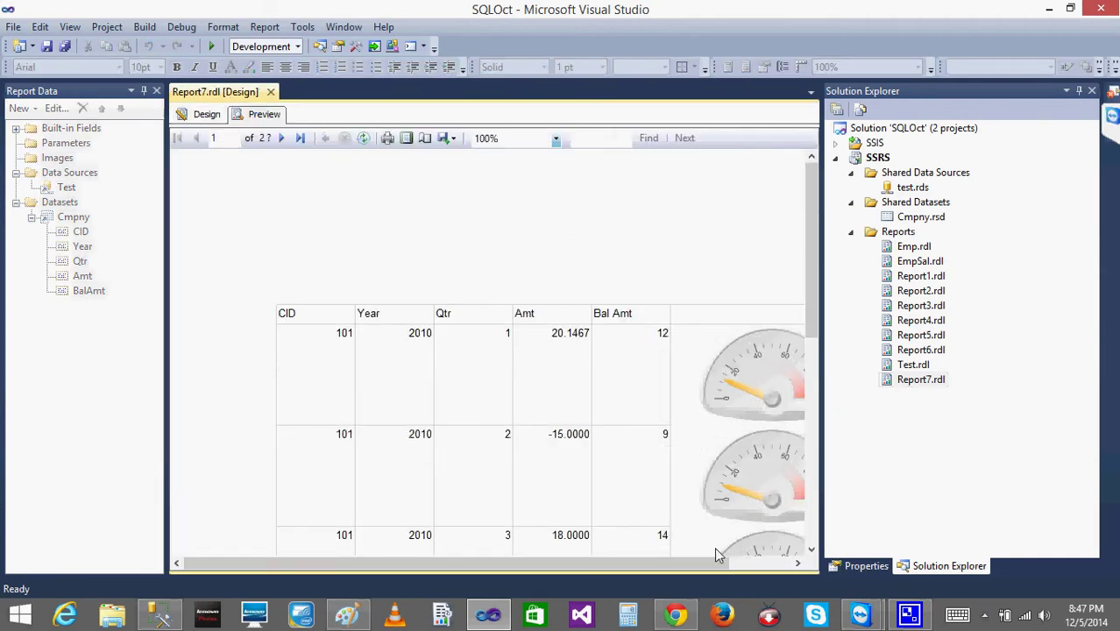
left_click_drag(696, 567, 778, 565)
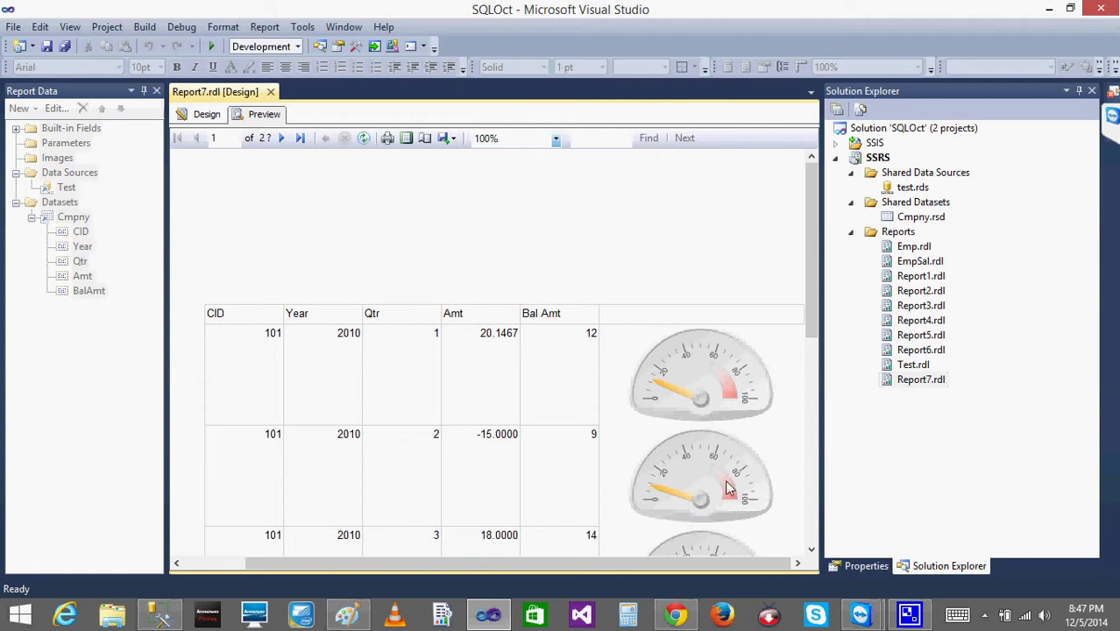
left_click_drag(811, 317, 807, 366)
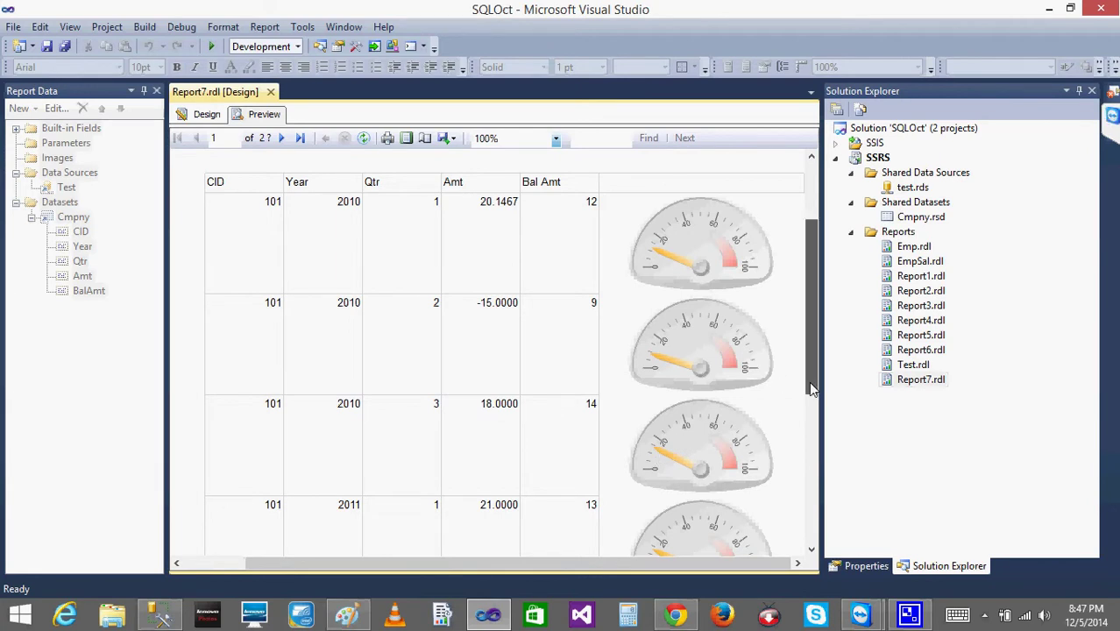
left_click_drag(810, 389, 811, 326)
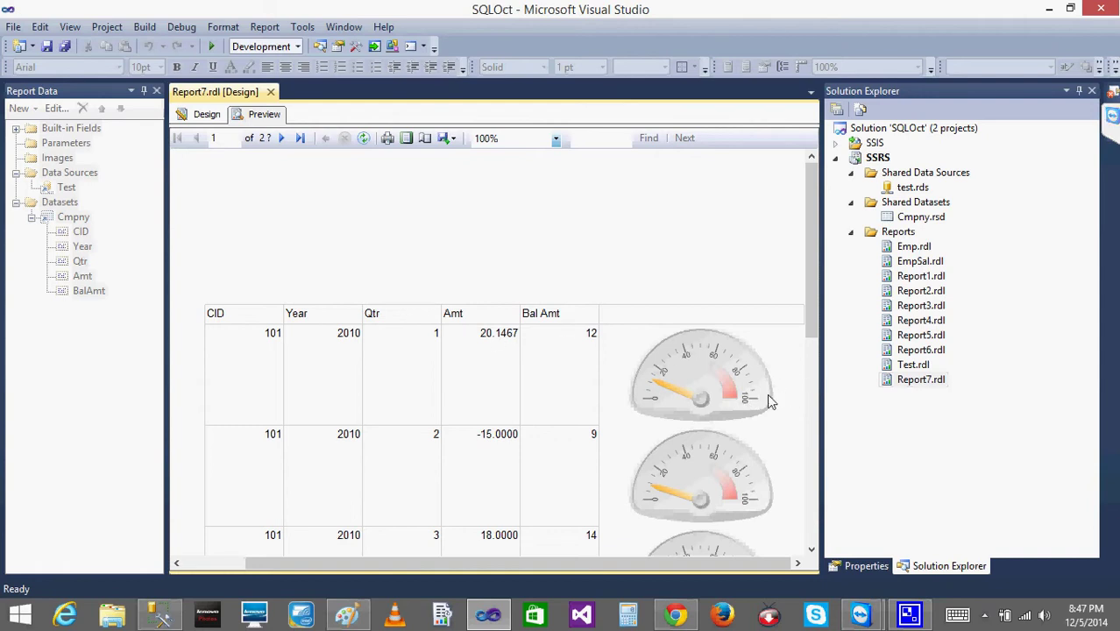
Switch to Paint and sketch a wide gauge arc with a starting tick in the upper middle of the canvas.
left_click(349, 614)
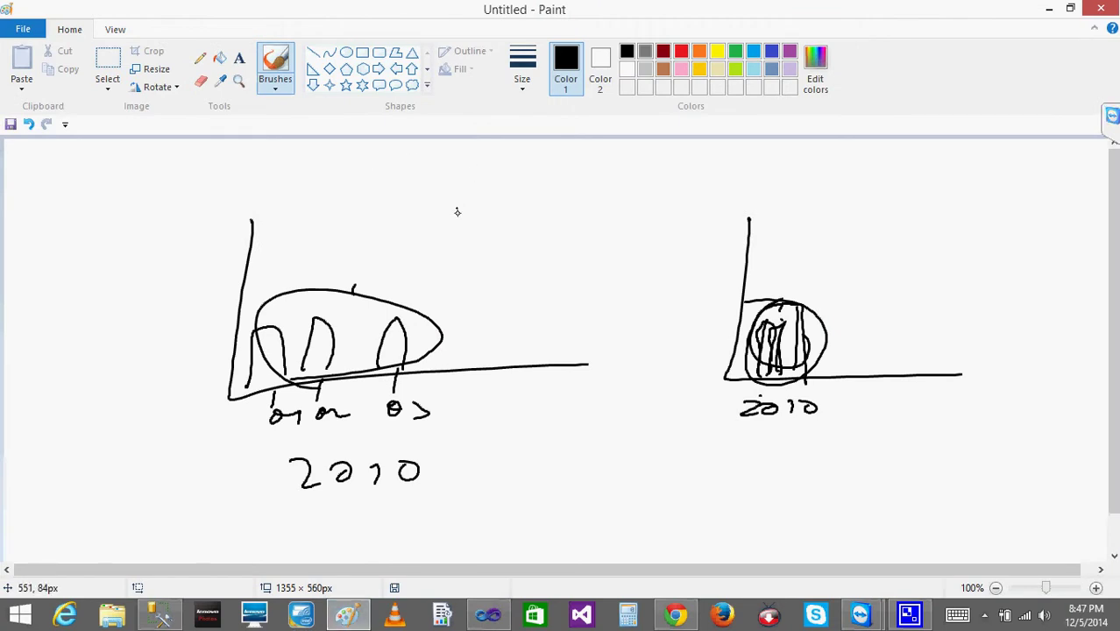
mouse_move(468, 235)
left_mouse_down()
mouse_move(518, 178)
mouse_move(666, 208)
left_mouse_up()
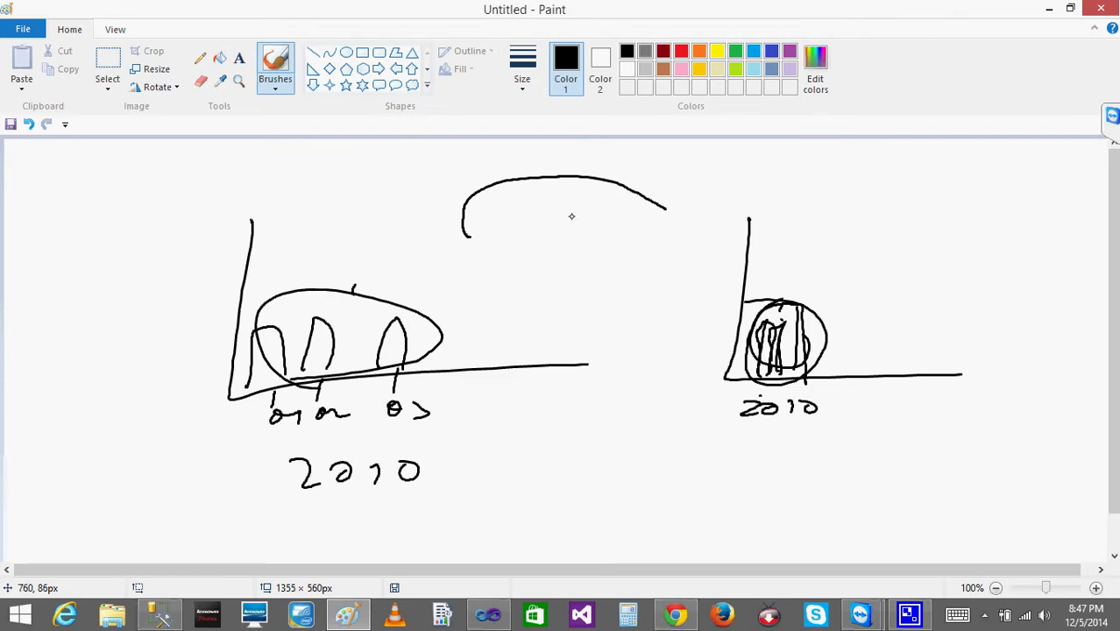
left_click_drag(449, 205, 455, 210)
Sketch a two-column table in the canvas's upper-left area with headings A and B and a first row of 20 and 10.
mouse_move(69, 187)
left_mouse_down()
mouse_move(75, 328)
mouse_move(219, 252)
mouse_move(75, 303)
left_mouse_up()
left_click_drag(77, 219, 207, 189)
left_click_drag(117, 171, 142, 301)
left_click_drag(88, 213, 102, 215)
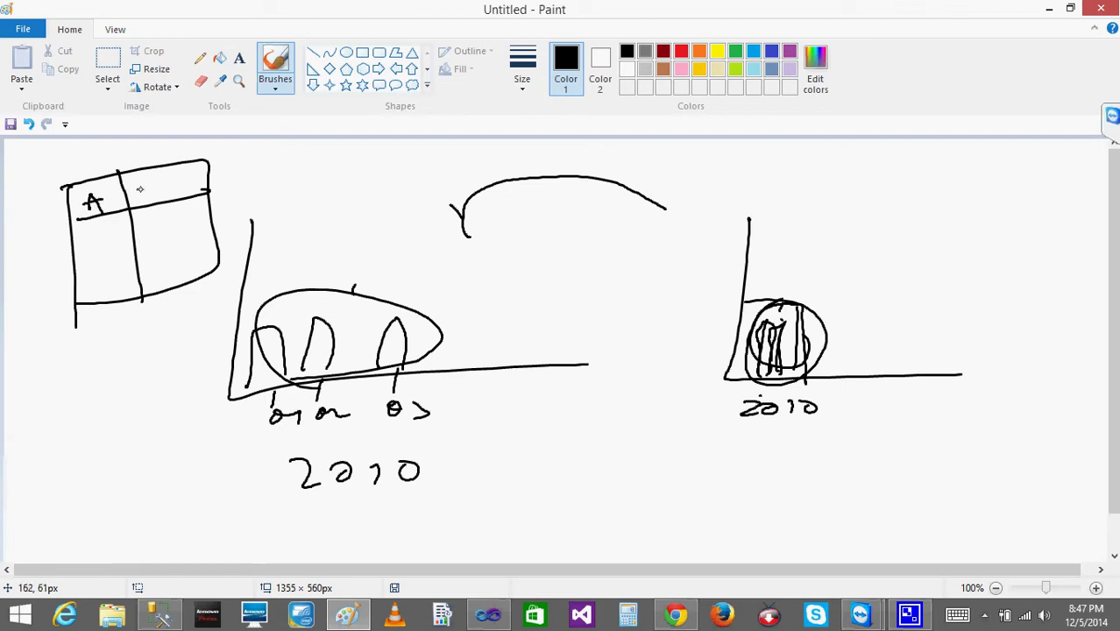
left_click_drag(141, 183, 143, 203)
mouse_move(139, 186)
left_mouse_down()
mouse_move(158, 199)
mouse_move(143, 204)
left_mouse_up()
left_click_drag(85, 235, 105, 241)
left_click_drag(110, 230, 112, 230)
mouse_move(148, 222)
left_mouse_down()
mouse_move(153, 239)
mouse_move(166, 226)
left_mouse_up()
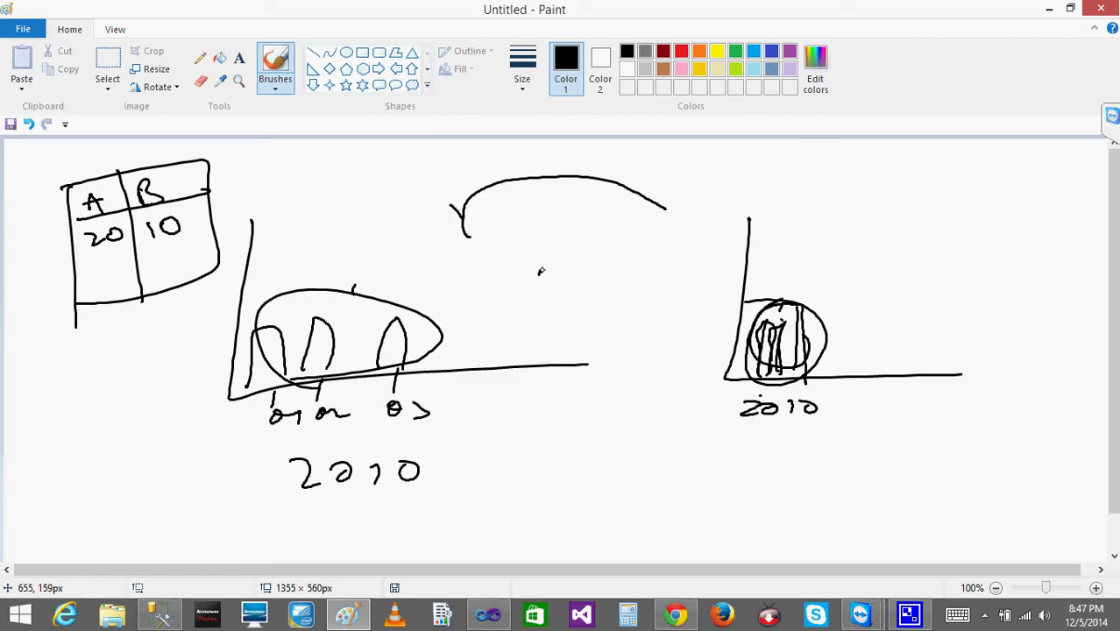
Add a pointer at 10, tick marks and scale labels 0, 10, 20, 30 and 100 to the gauge arc, circling the 100.
mouse_move(533, 258)
left_mouse_down()
mouse_move(496, 217)
mouse_move(528, 185)
left_mouse_up()
mouse_move(563, 170)
left_mouse_down()
mouse_move(572, 186)
mouse_move(604, 186)
left_mouse_up()
left_click_drag(637, 175, 638, 188)
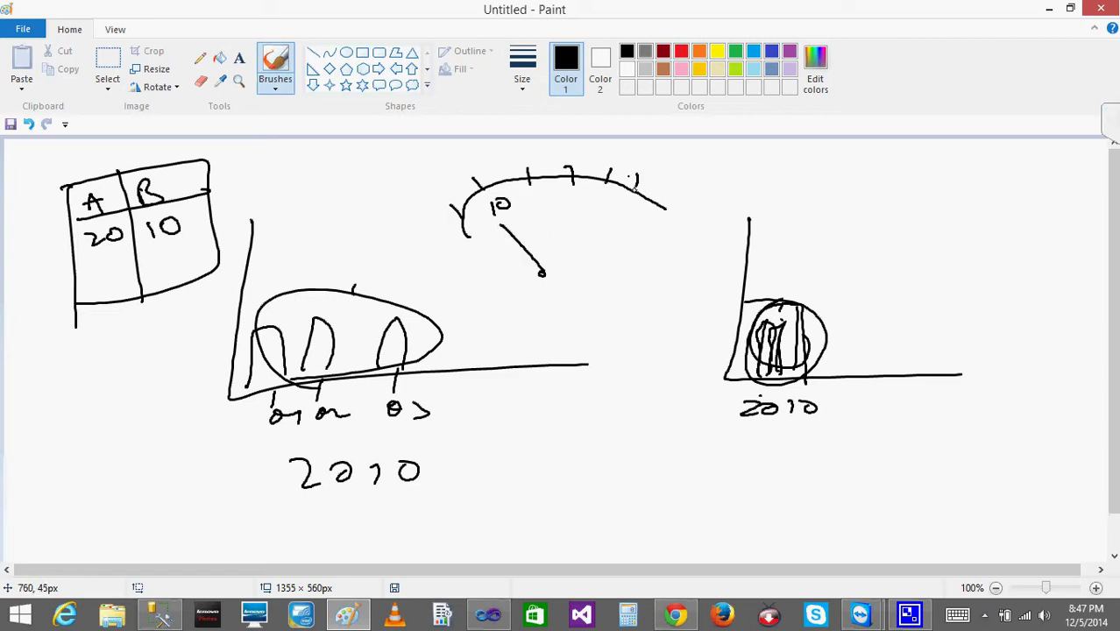
left_click_drag(677, 227, 700, 221)
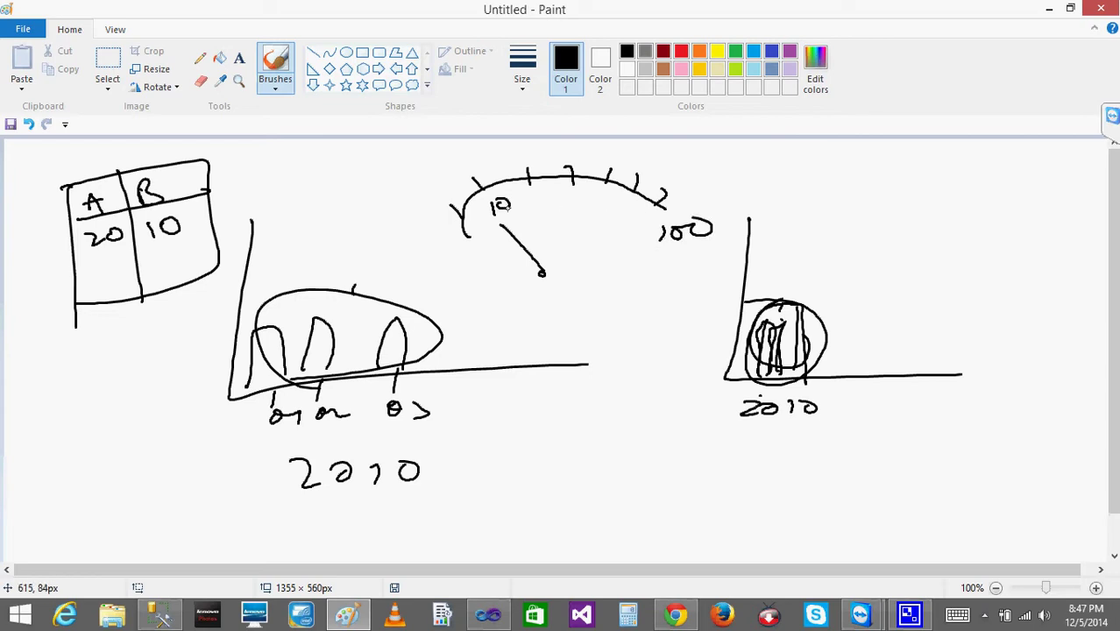
mouse_move(420, 216)
left_mouse_down()
mouse_move(435, 230)
mouse_move(440, 207)
mouse_move(420, 208)
left_mouse_up()
left_click_drag(510, 156, 526, 163)
left_click_drag(536, 154, 537, 154)
left_click_drag(557, 142, 559, 156)
left_click_drag(584, 148, 596, 149)
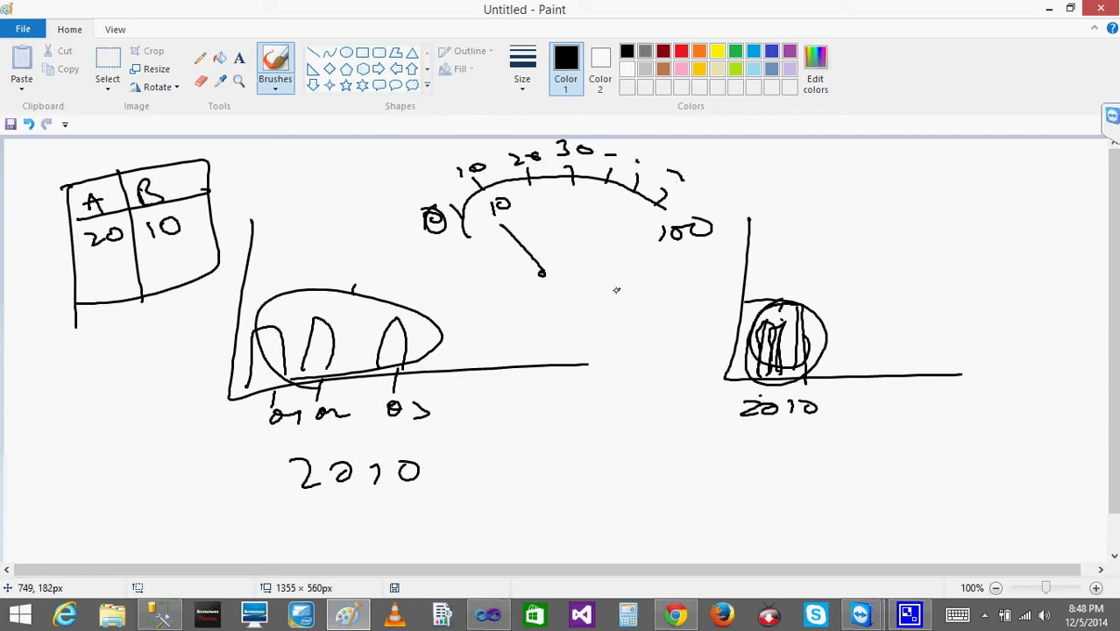
mouse_move(673, 217)
left_mouse_down()
mouse_move(696, 243)
mouse_move(676, 207)
left_mouse_up()
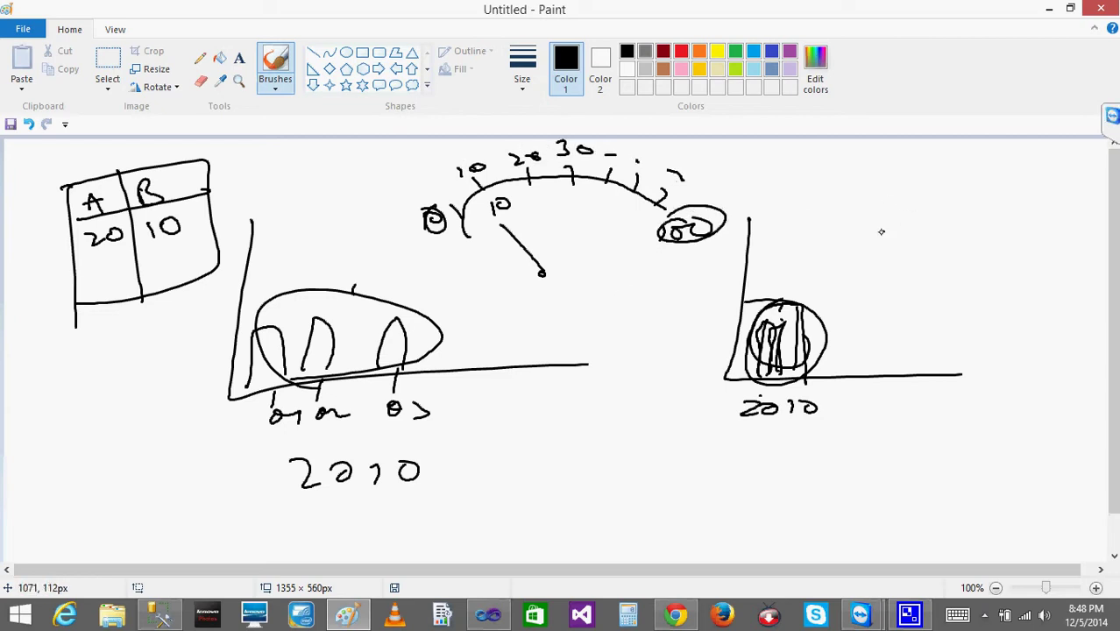
Sketch a second gauge on the upper right scaled 0, 10, 20 with its pointer at 10, and circle the table's 20.
mouse_move(879, 231)
left_mouse_down()
mouse_move(1005, 221)
mouse_move(1027, 258)
left_mouse_up()
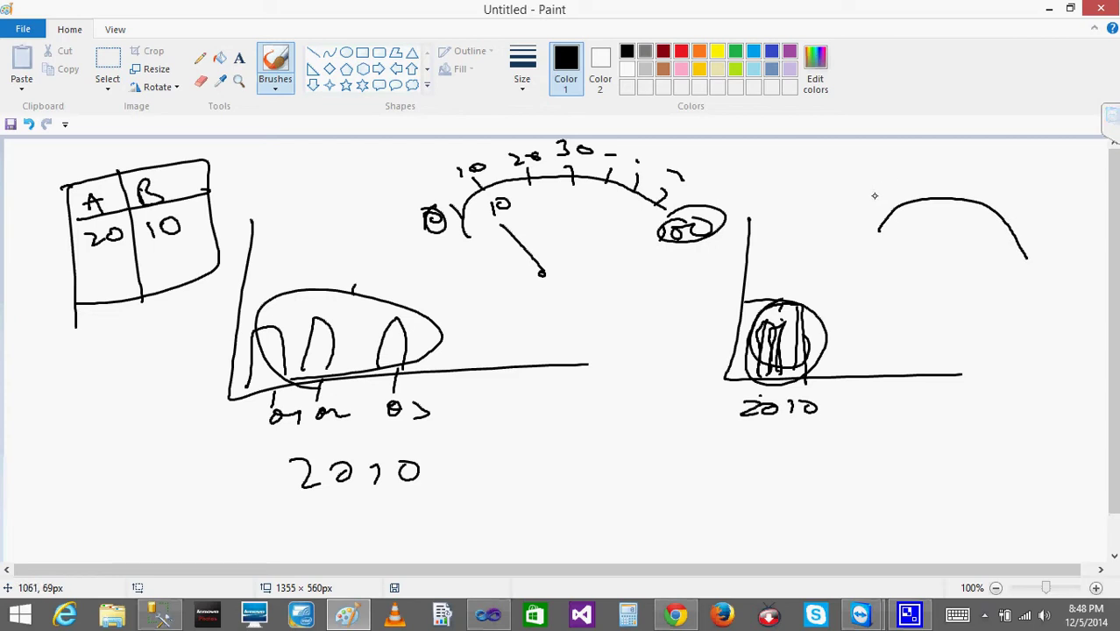
left_click_drag(876, 198, 879, 192)
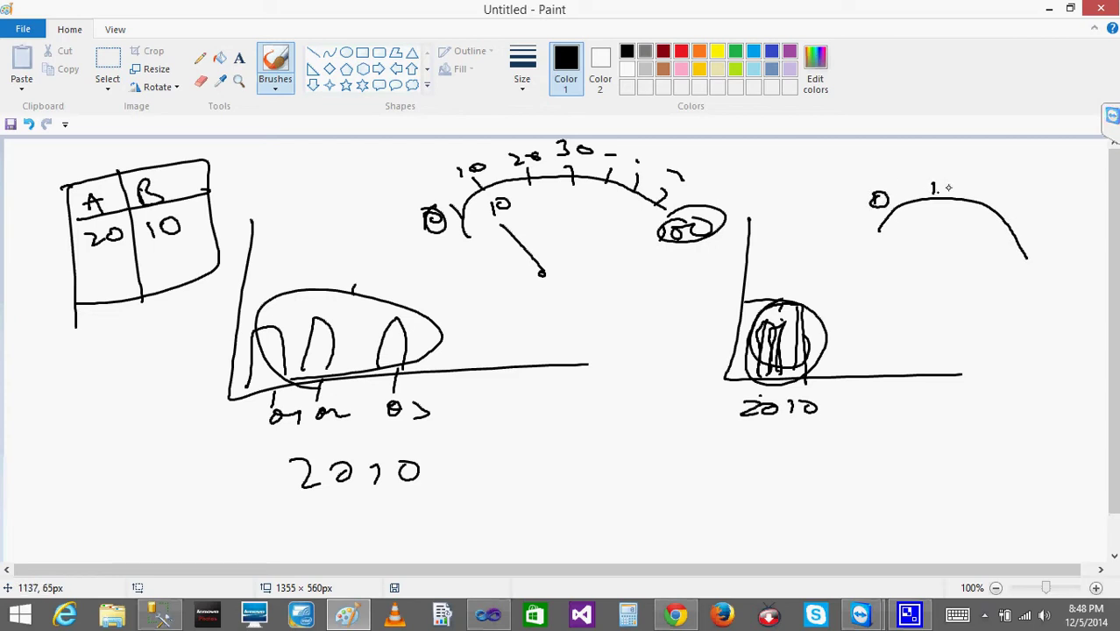
left_click_drag(957, 177, 956, 180)
left_click_drag(1036, 231, 1045, 245)
left_click_drag(1061, 233, 1059, 235)
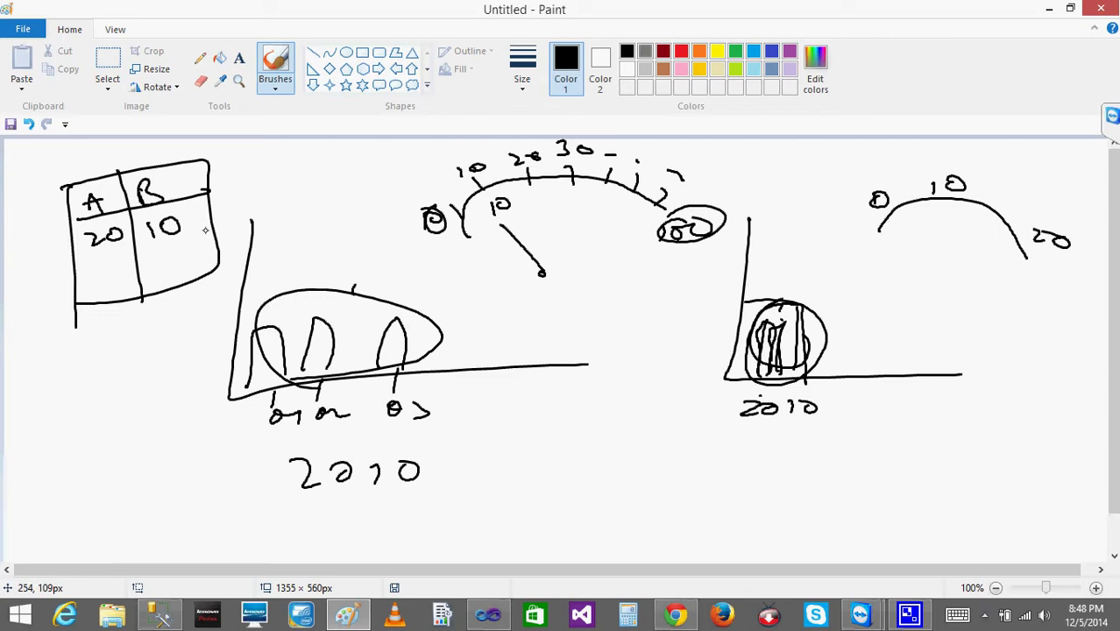
mouse_move(114, 225)
left_mouse_down()
mouse_move(118, 265)
mouse_move(87, 226)
left_mouse_up()
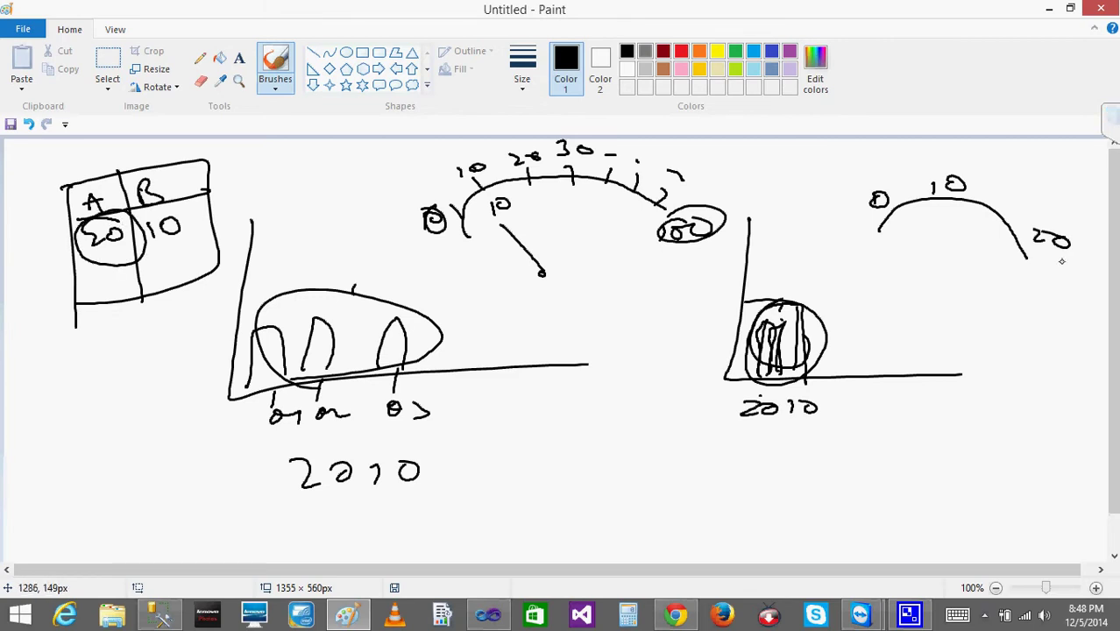
mouse_move(939, 300)
left_mouse_down()
mouse_move(940, 221)
mouse_move(930, 228)
mouse_move(964, 237)
left_mouse_up()
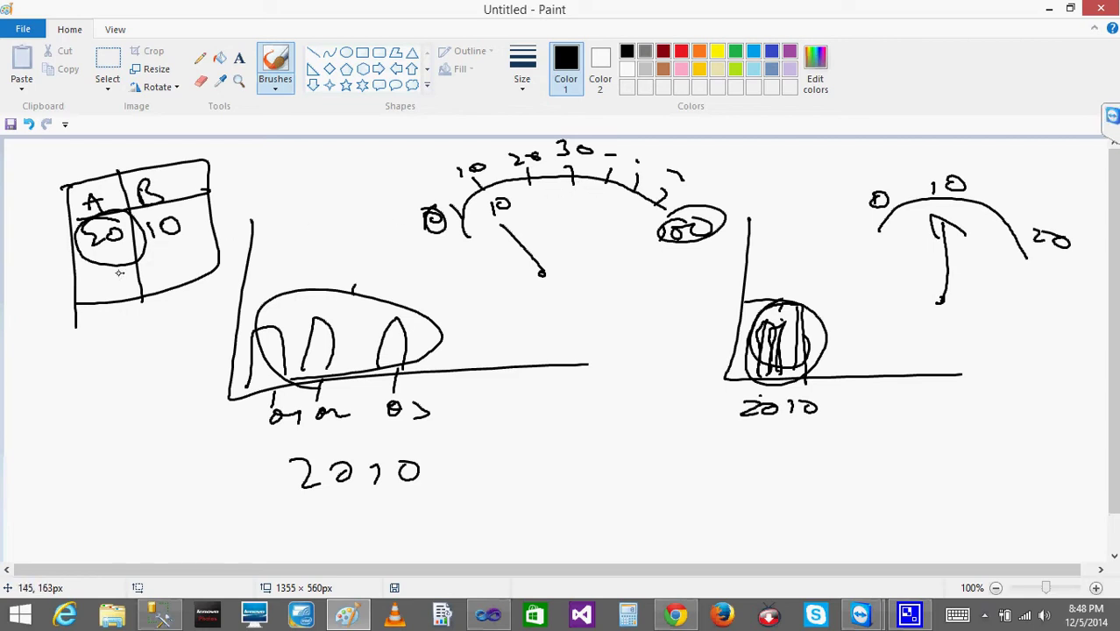
Add a second row of 30 and 20 to the sketched table and circle the second gauge's whole scale.
mouse_move(93, 270)
left_mouse_down()
mouse_move(90, 287)
mouse_move(170, 268)
mouse_move(181, 277)
left_mouse_up()
left_click_drag(184, 262, 187, 262)
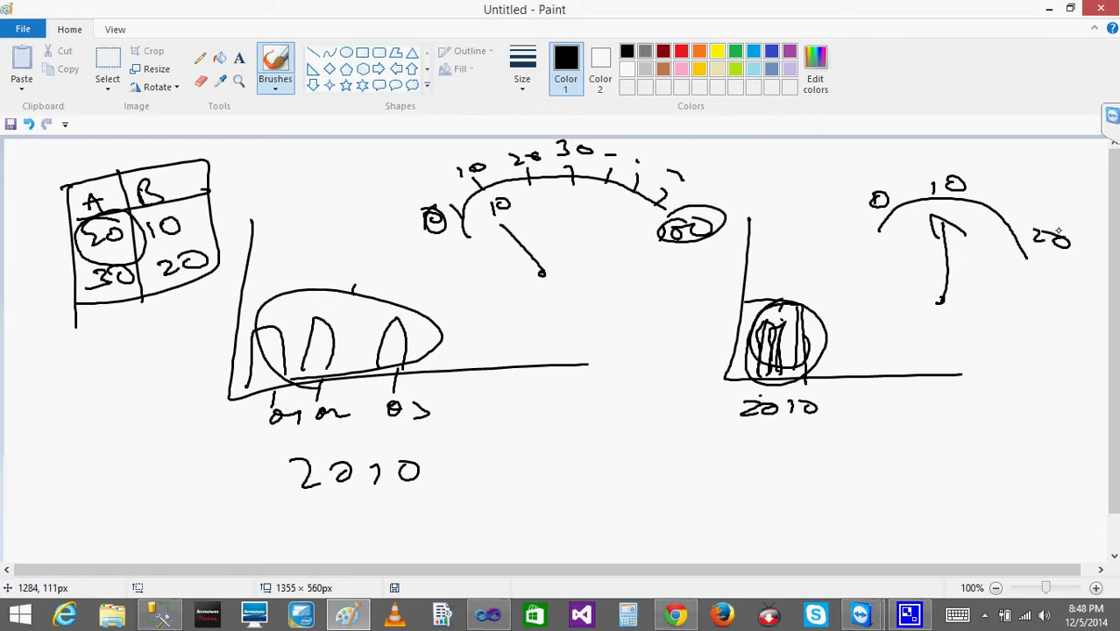
mouse_move(1059, 231)
left_mouse_down()
mouse_move(894, 183)
mouse_move(910, 206)
mouse_move(1038, 245)
mouse_move(1039, 221)
left_mouse_up()
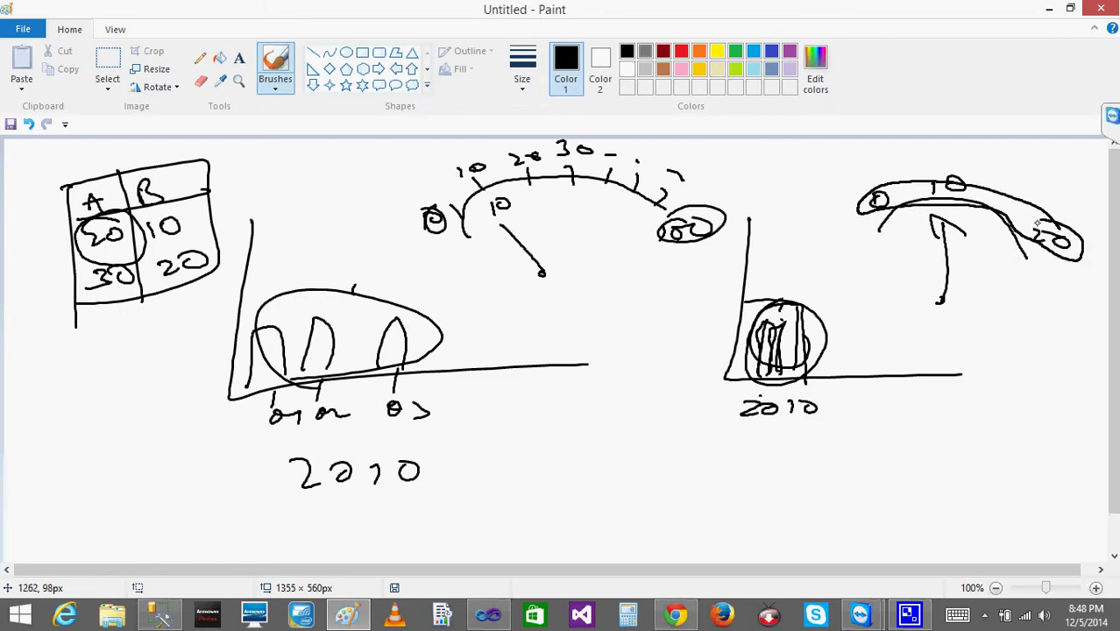
Sketch a third gauge below the second one, scaled 0, 10, 20, 30 with its pointer at 20.
mouse_move(922, 336)
left_mouse_down()
mouse_move(923, 373)
mouse_move(955, 334)
mouse_move(1068, 356)
mouse_move(1085, 344)
left_mouse_up()
mouse_move(909, 344)
left_mouse_down()
mouse_move(906, 354)
mouse_move(927, 333)
mouse_move(915, 351)
left_mouse_up()
mouse_move(970, 316)
left_mouse_down()
mouse_move(1024, 323)
mouse_move(994, 378)
mouse_move(1001, 367)
left_mouse_up()
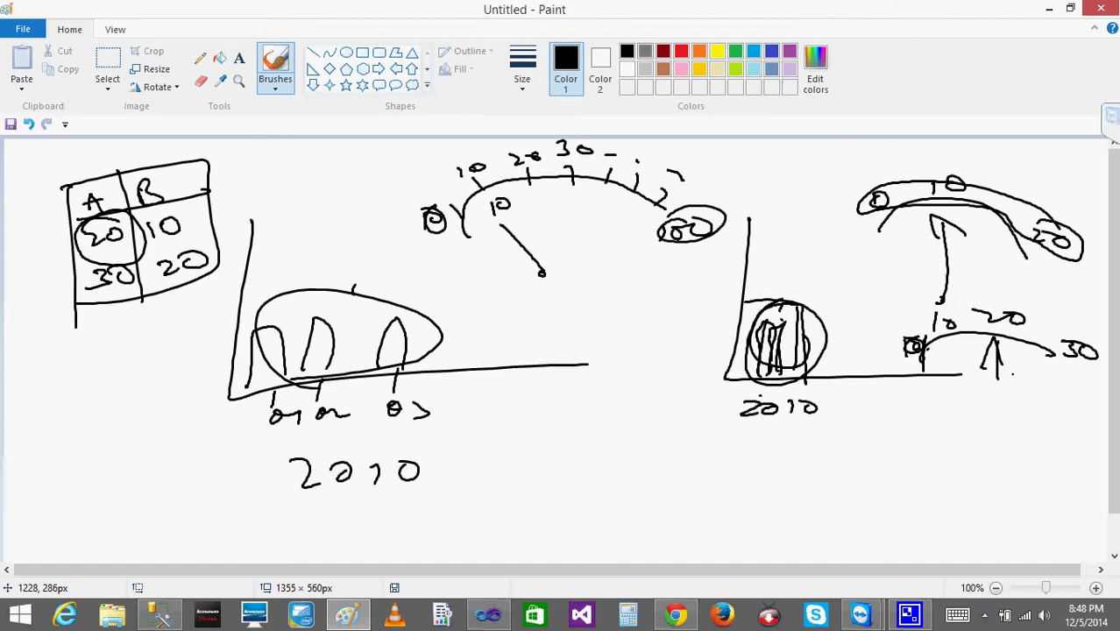
Start a new blank Paint canvas, discarding the current sketch without saving.
left_click(1048, 8)
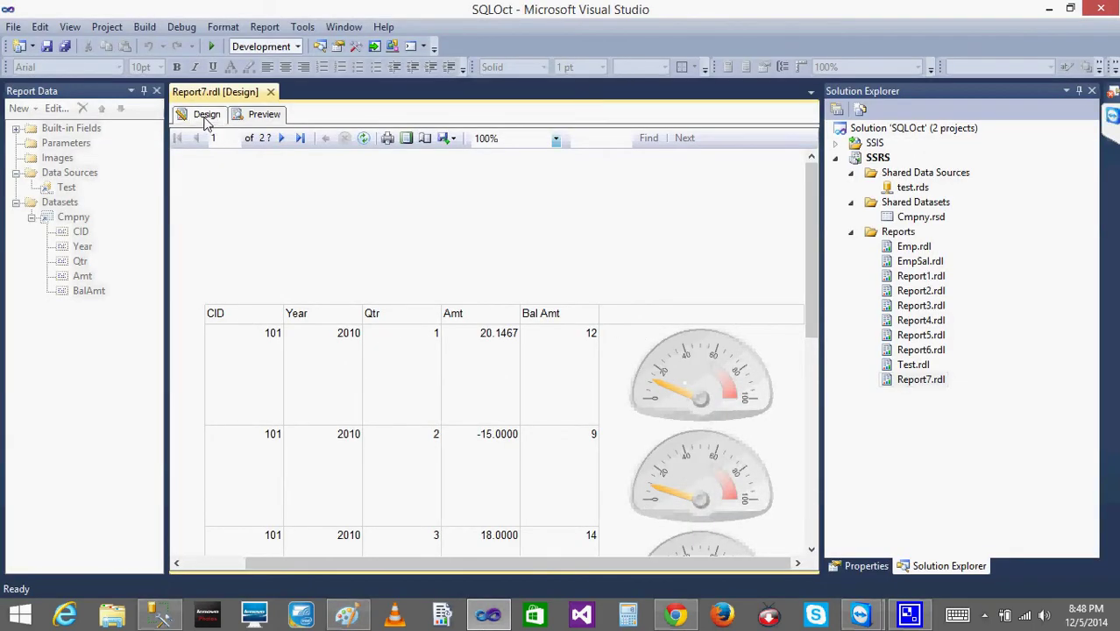
left_click(349, 616)
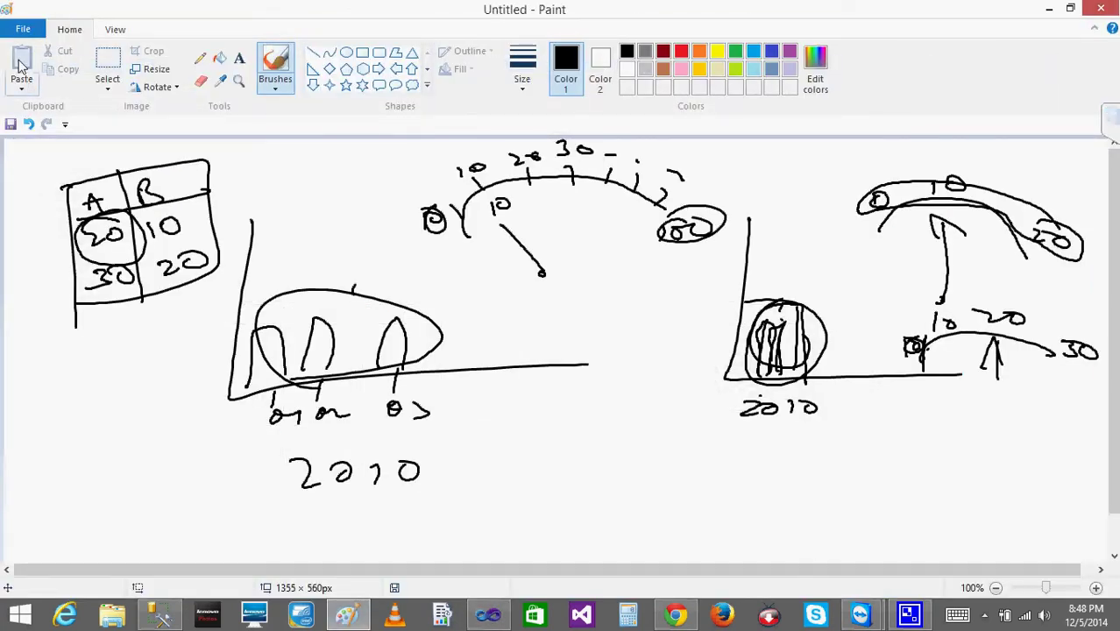
left_click(23, 29)
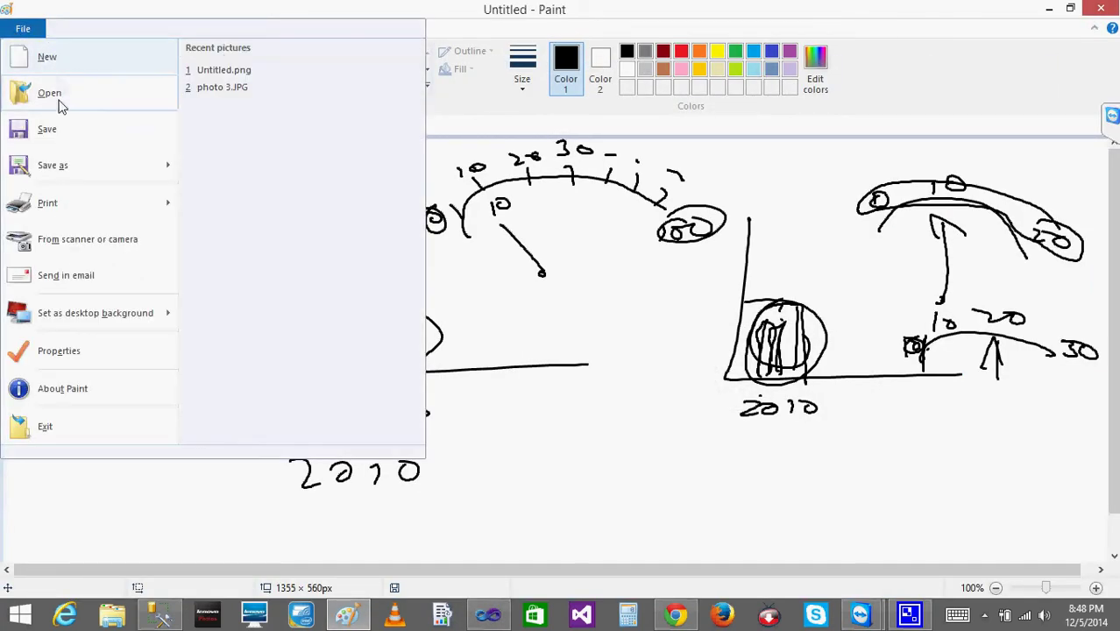
left_click(42, 61)
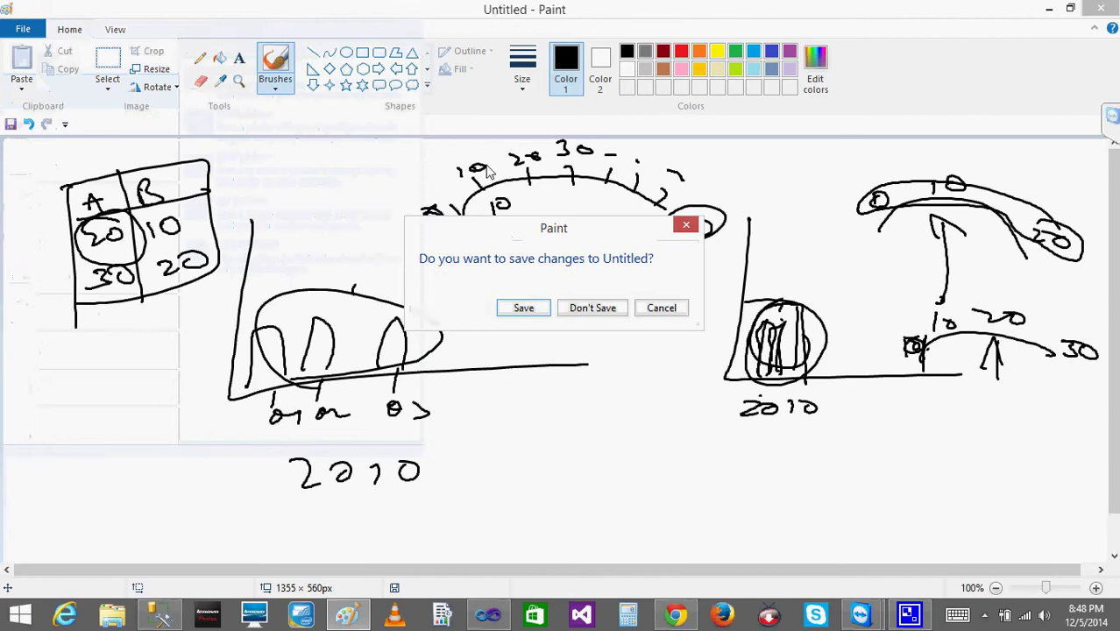
left_click(598, 312)
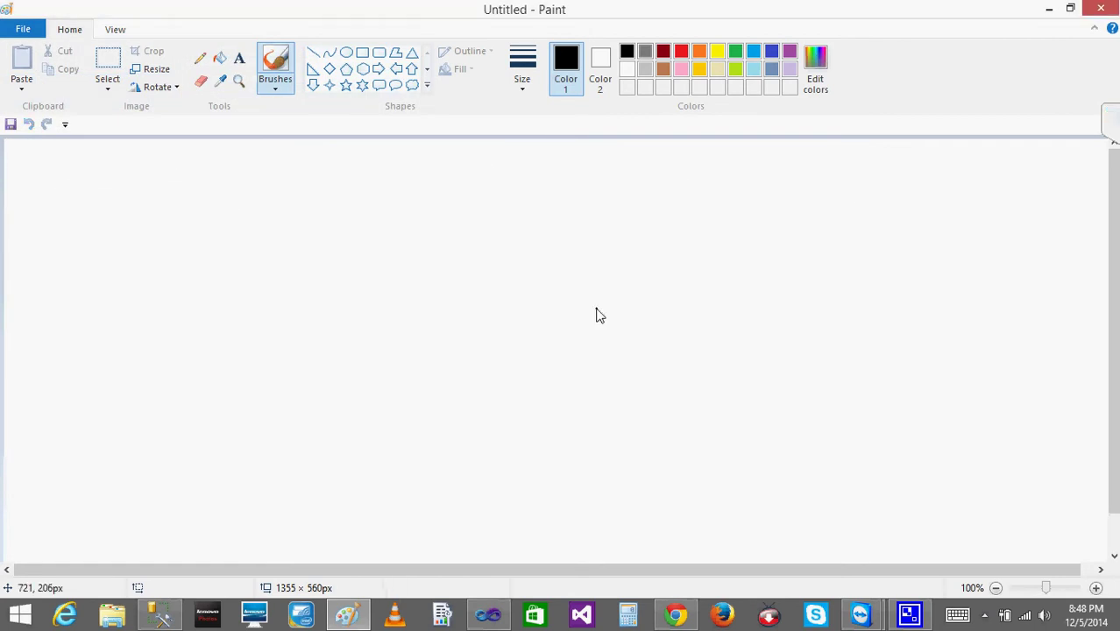
Draw a large rectangular table frame on the left half of the blank canvas.
left_click(415, 163)
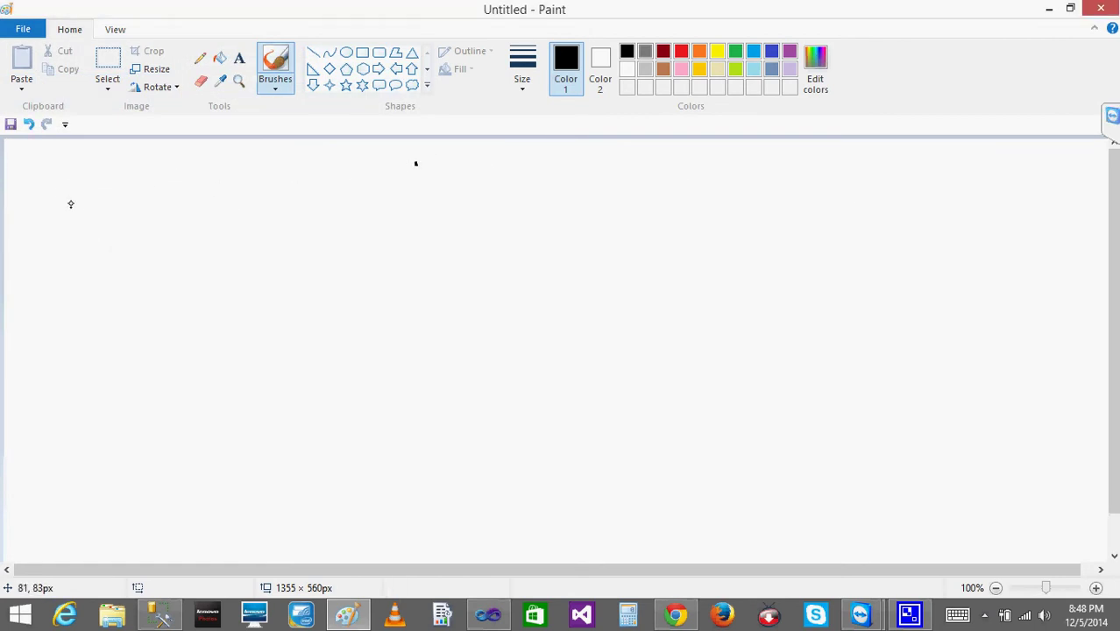
left_click_drag(71, 193, 90, 478)
mouse_move(71, 194)
left_mouse_down()
mouse_move(295, 176)
mouse_move(425, 195)
mouse_move(365, 451)
mouse_move(75, 474)
left_mouse_up()
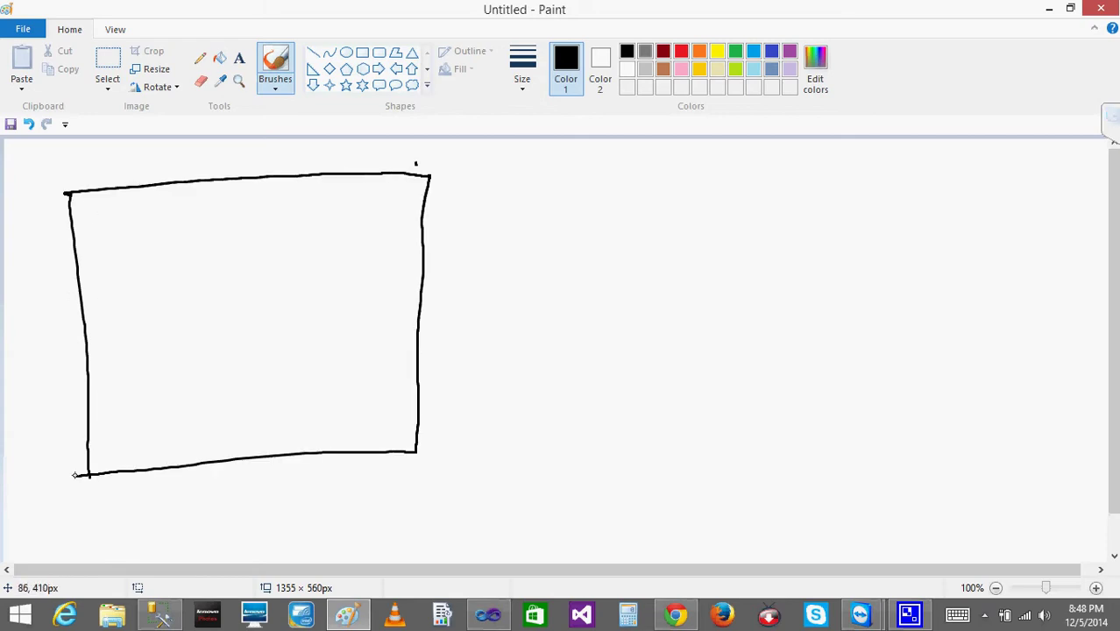
Write the headings Cid, Amt and balAmt across the top of the table frame.
left_click_drag(87, 254, 100, 256)
left_click_drag(112, 244, 113, 258)
left_click(111, 236)
mouse_move(149, 223)
left_mouse_down()
mouse_move(153, 255)
mouse_move(134, 248)
left_mouse_up()
left_click_drag(216, 250, 289, 230)
mouse_move(344, 219)
left_mouse_down()
mouse_move(354, 240)
mouse_move(377, 235)
left_mouse_up()
mouse_move(376, 216)
left_mouse_down()
mouse_move(384, 240)
mouse_move(401, 245)
left_mouse_up()
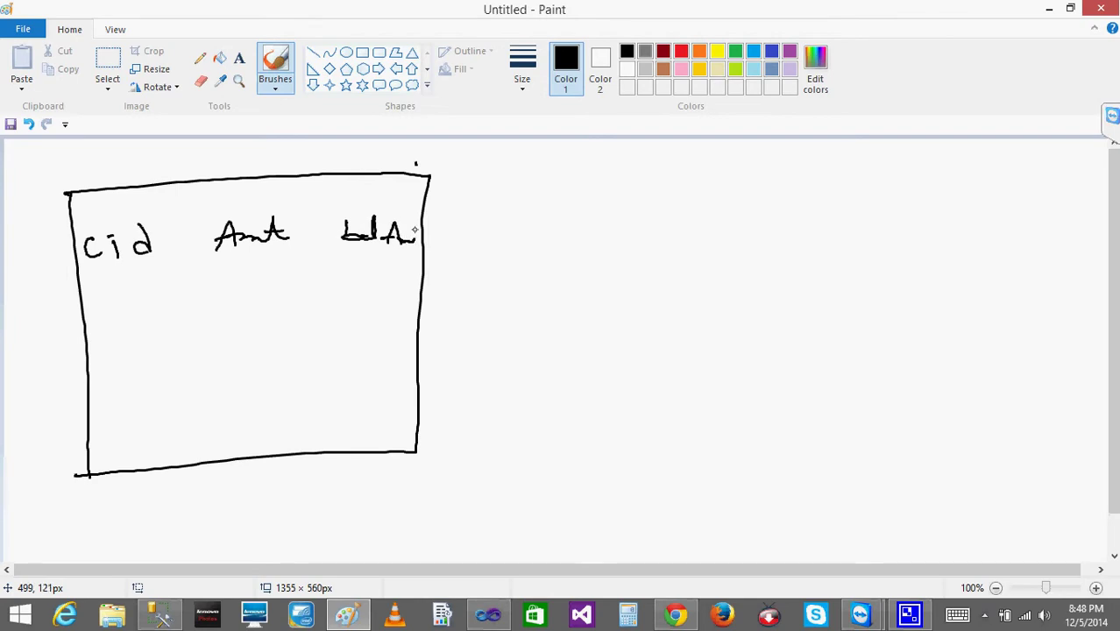
Draw vertical dividers between the three table columns and underline the balAmt heading.
mouse_move(316, 182)
left_mouse_down()
mouse_move(355, 380)
mouse_move(350, 428)
left_mouse_up()
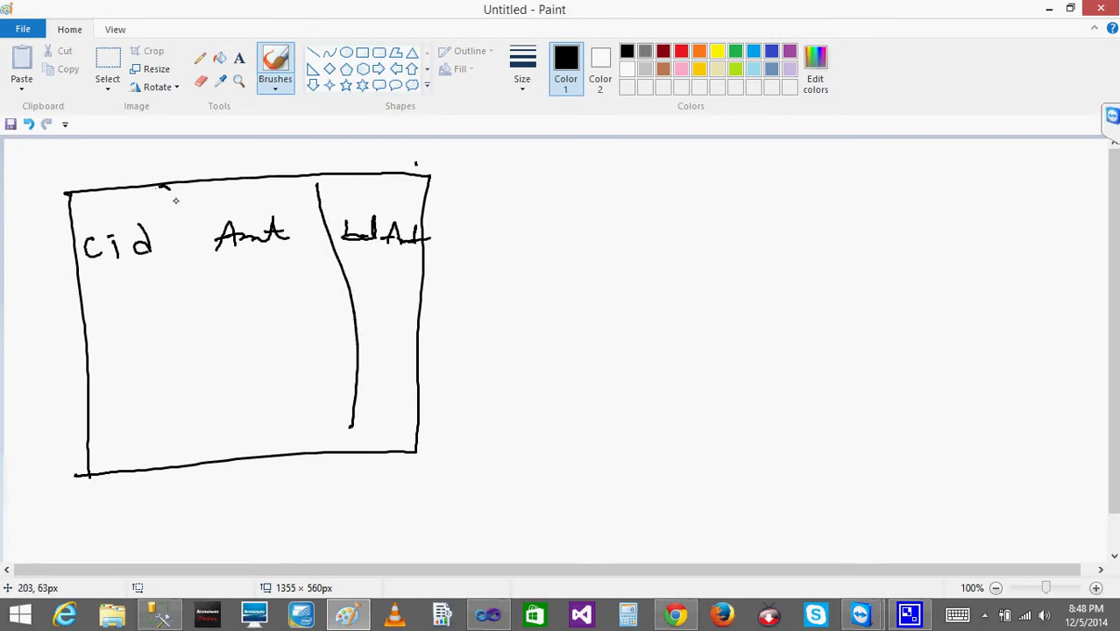
left_click_drag(165, 187, 224, 454)
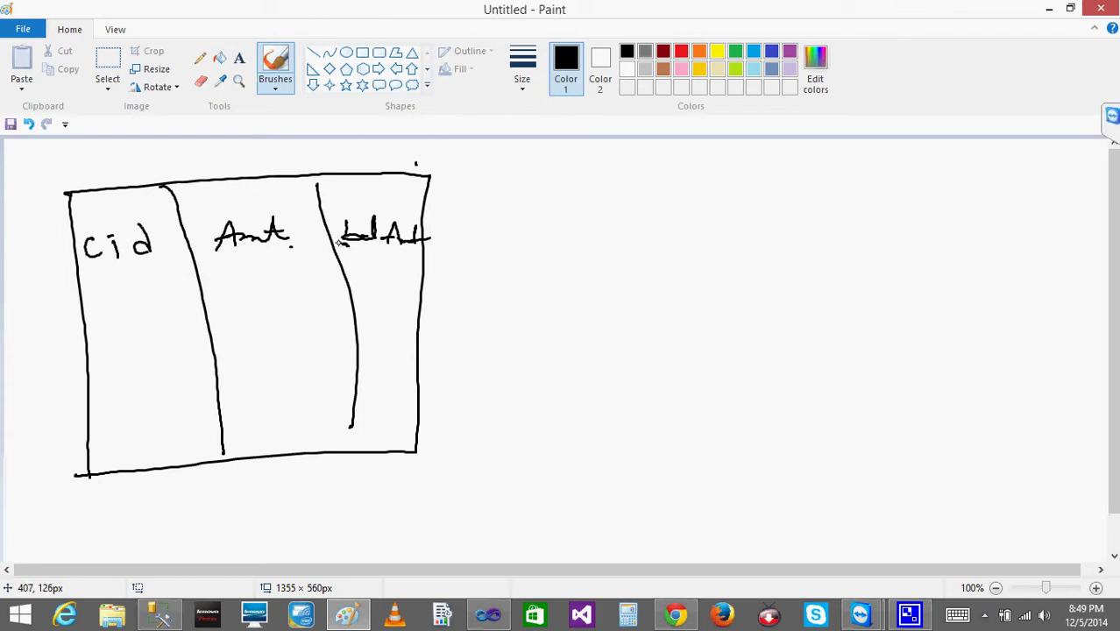
left_click_drag(337, 243, 421, 247)
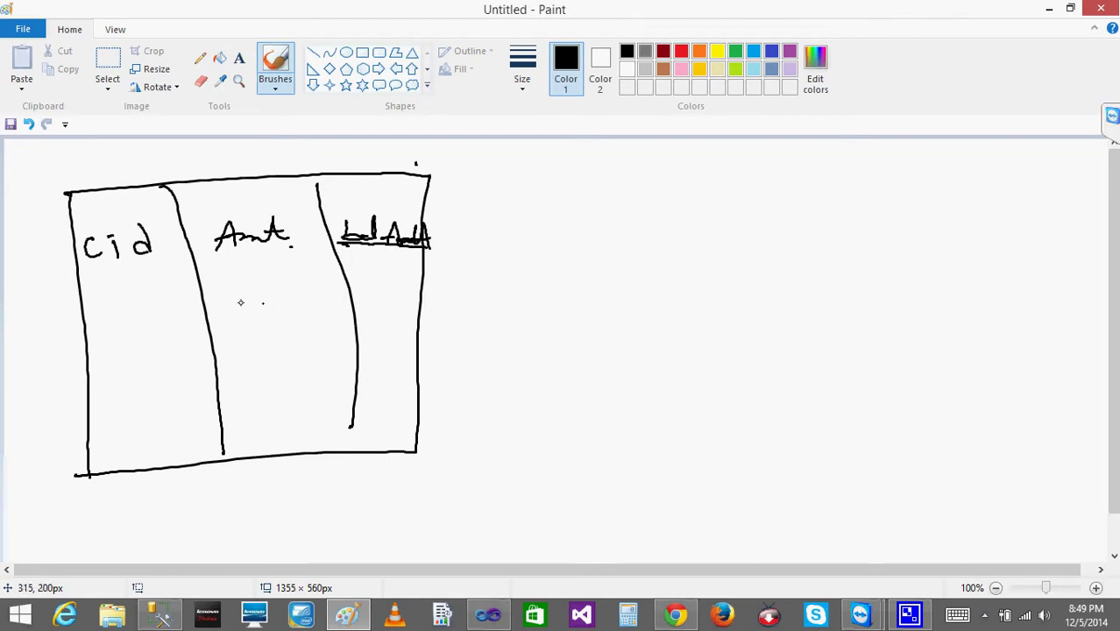
Write the values 101, 102, 103 and 104 down the Cid column.
mouse_move(147, 278)
left_mouse_down()
mouse_move(150, 303)
mouse_move(117, 350)
left_mouse_up()
mouse_move(136, 335)
left_mouse_down()
mouse_move(158, 347)
mouse_move(125, 387)
left_mouse_up()
mouse_move(139, 375)
left_mouse_down()
mouse_move(154, 390)
mouse_move(131, 436)
left_mouse_up()
left_click_drag(146, 418, 181, 428)
left_click_drag(174, 419, 176, 438)
Write 10, 9, 50 and 20 down the Amt column and 2, 1, 0 and 16 down the balAmt column.
mouse_move(228, 277)
left_mouse_down()
mouse_move(233, 295)
mouse_move(268, 288)
mouse_move(261, 279)
mouse_move(268, 289)
mouse_move(237, 338)
mouse_move(274, 358)
left_mouse_up()
mouse_move(240, 410)
left_mouse_down()
mouse_move(260, 425)
mouse_move(272, 408)
left_mouse_up()
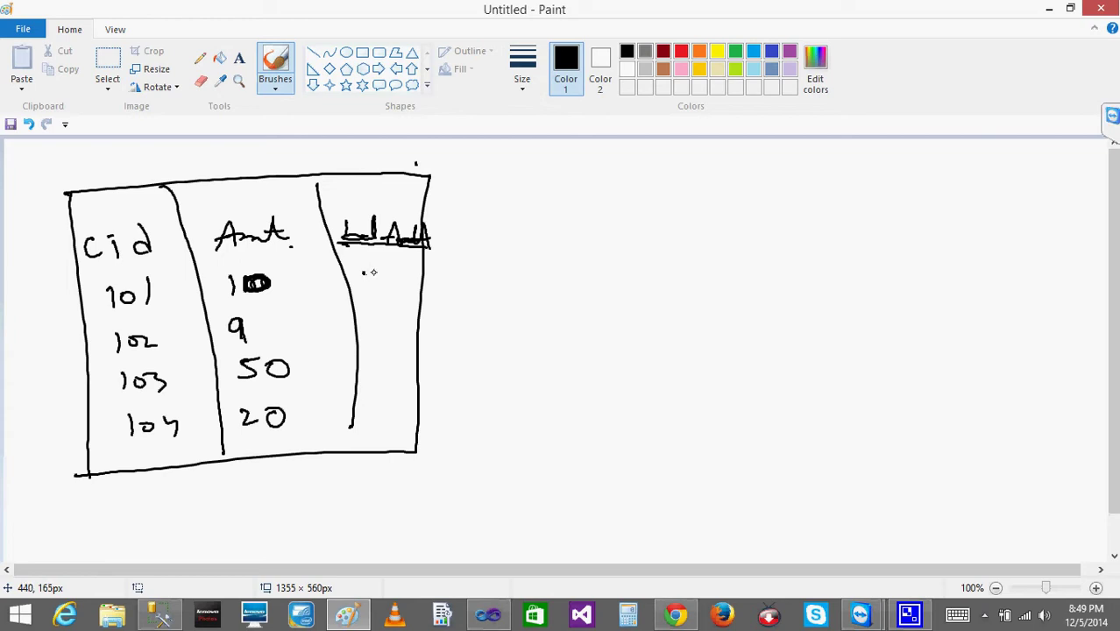
left_click_drag(372, 273, 400, 287)
left_click_drag(380, 358, 379, 359)
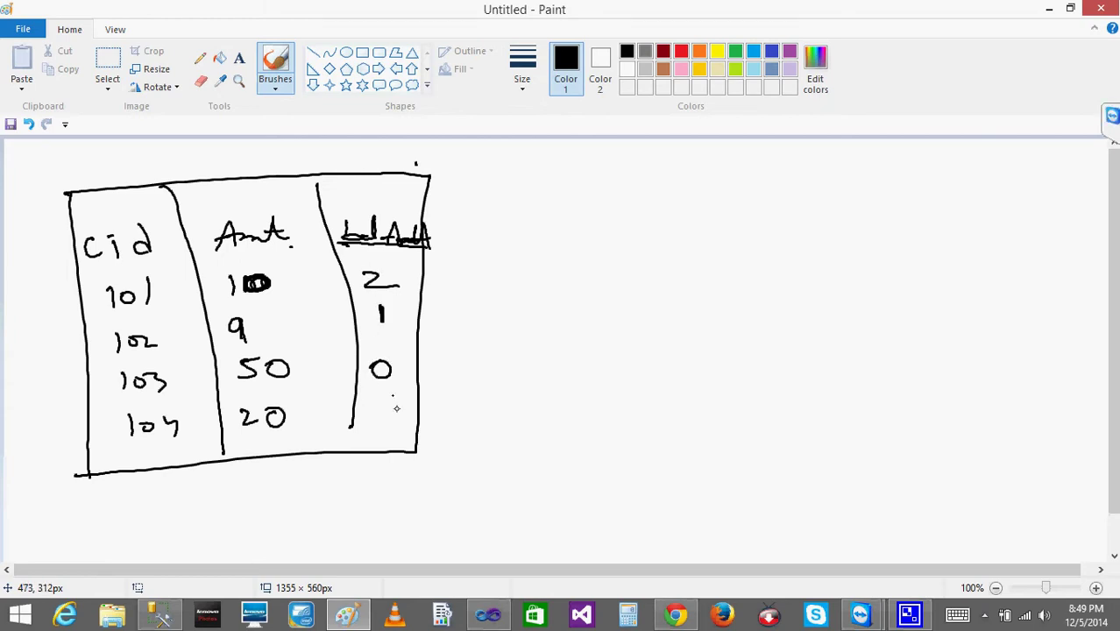
mouse_move(375, 415)
left_mouse_down()
mouse_move(378, 441)
mouse_move(391, 435)
left_mouse_up()
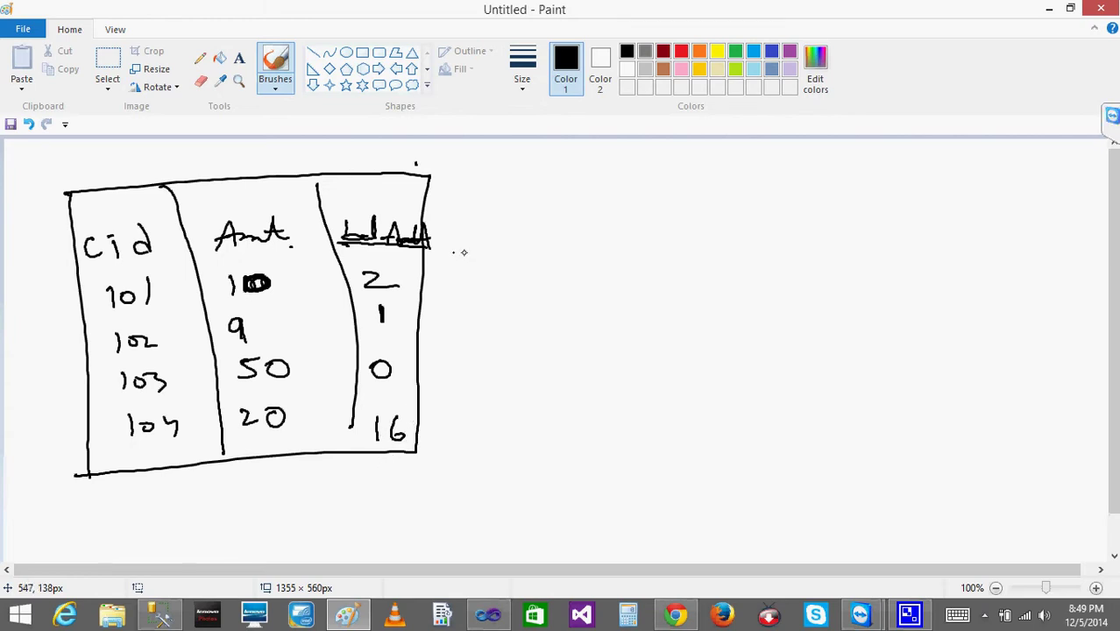
Draw a large ticked gauge with a needle beside the table, circle the balAmt heading and link it to the gauge with an arrow.
mouse_move(555, 247)
left_mouse_down()
mouse_move(738, 226)
mouse_move(794, 284)
left_mouse_up()
left_click_drag(540, 236, 552, 250)
mouse_move(561, 209)
left_mouse_down()
mouse_move(573, 225)
mouse_move(617, 214)
left_mouse_up()
left_click_drag(662, 200, 666, 214)
mouse_move(743, 206)
left_mouse_down()
mouse_move(731, 226)
mouse_move(766, 242)
left_mouse_up()
left_click_drag(798, 249, 789, 259)
left_click_drag(811, 264, 798, 268)
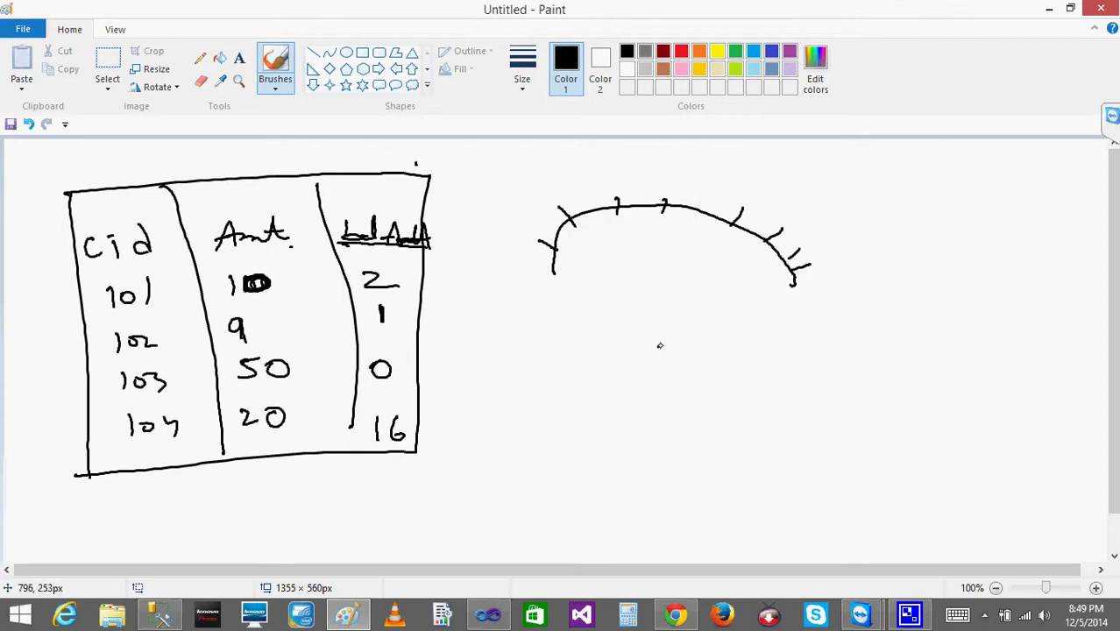
mouse_move(664, 330)
left_mouse_down()
mouse_move(641, 271)
mouse_move(616, 249)
mouse_move(636, 261)
left_mouse_up()
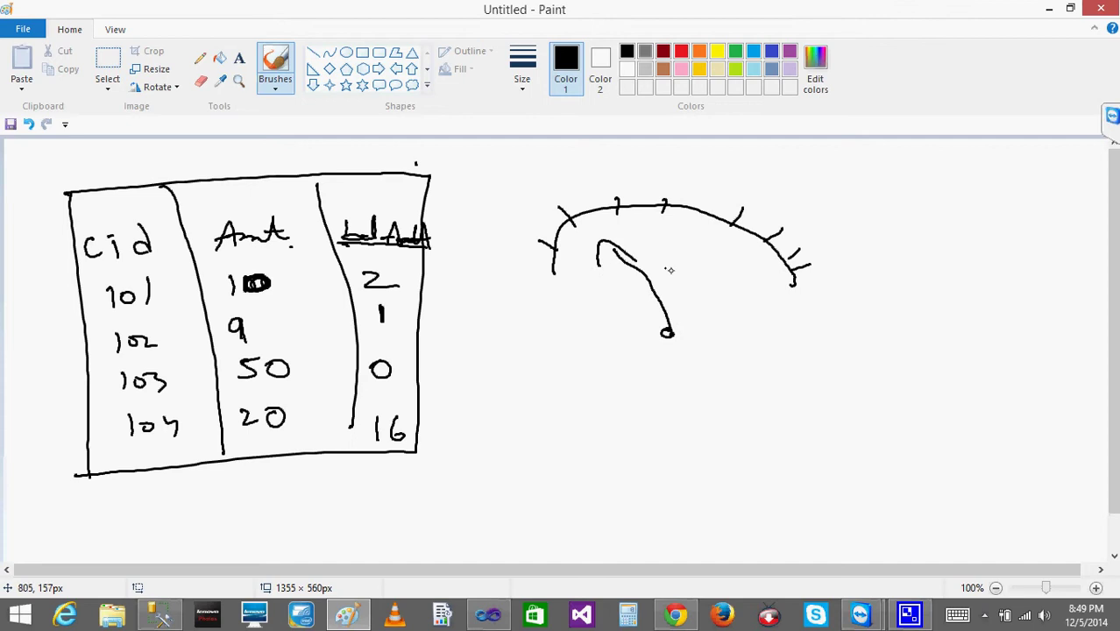
mouse_move(388, 205)
left_mouse_down()
mouse_move(428, 247)
mouse_move(553, 244)
left_mouse_up()
left_click_drag(521, 230, 548, 244)
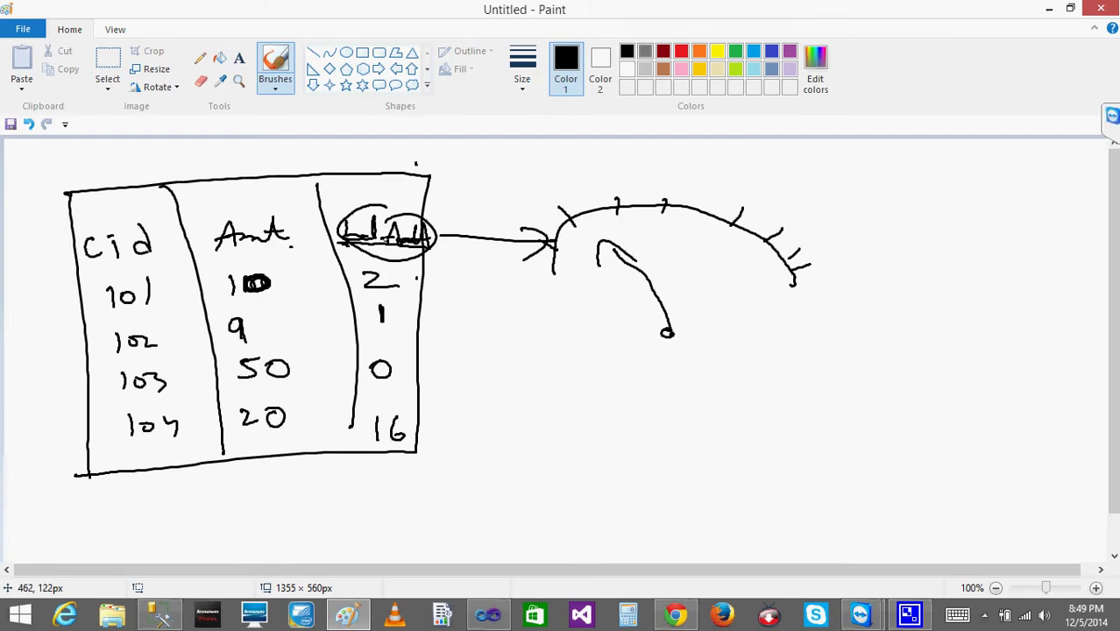
Undo the large gauge sketch, the circle and arrow at the balAmt heading, and the last digit written in the balAmt column.
key("ctrl+z")
key("ctrl+z")
key("ctrl+z")
key("ctrl+z")
key("ctrl+z")
key("ctrl+z")
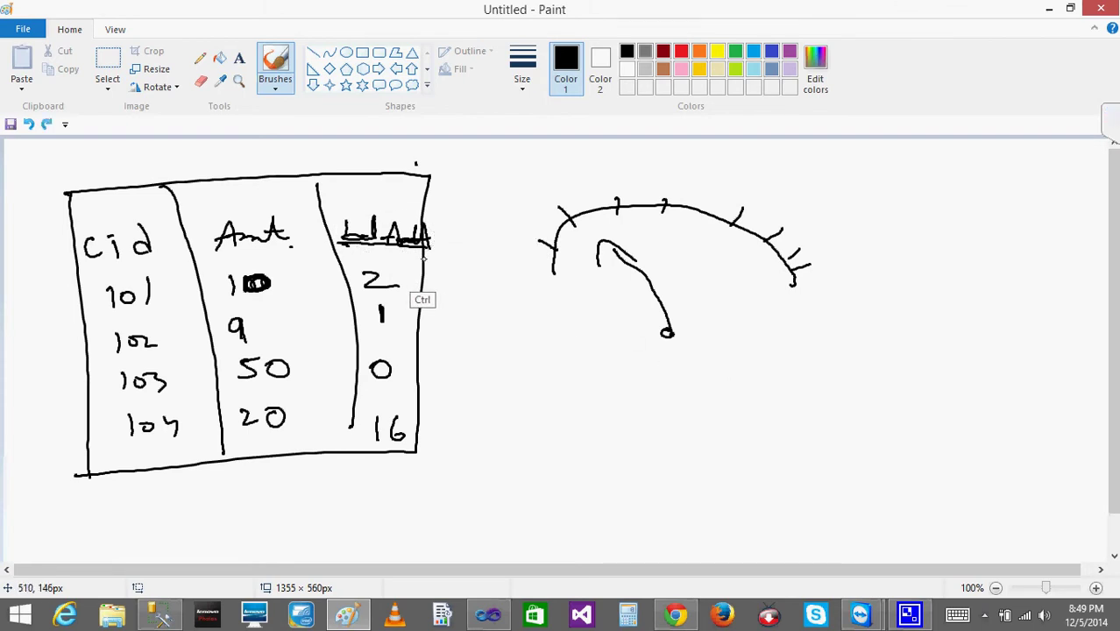
key("ctrl+z")
key("ctrl+z")
key("ctrl+z")
key("ctrl+z")
key("ctrl+z")
key("ctrl+z")
key("ctrl+z")
key("ctrl+z")
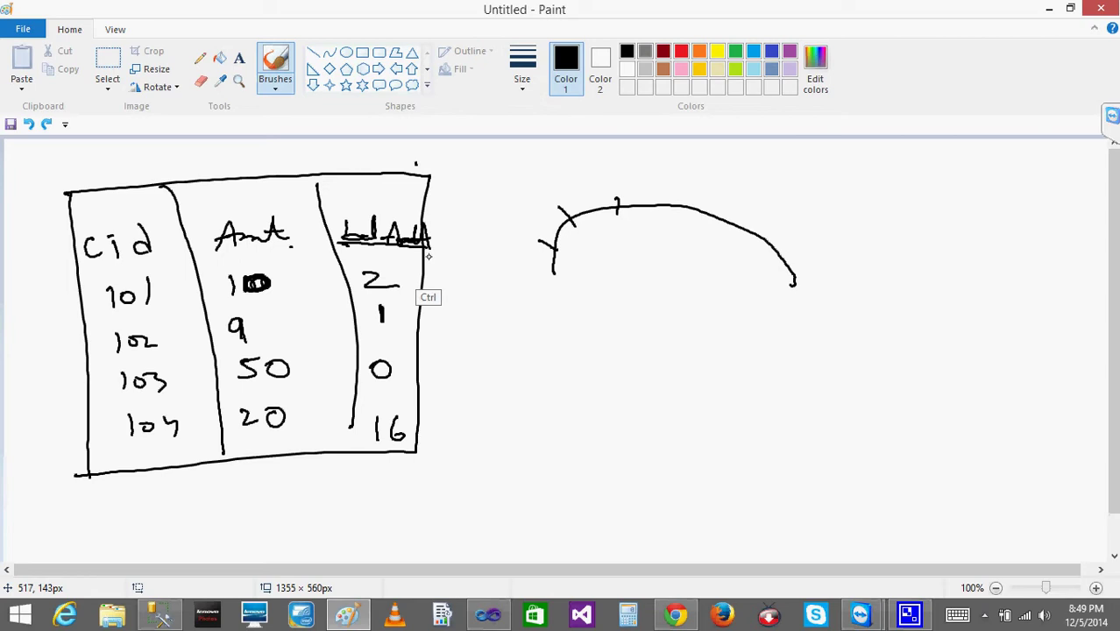
key("ctrl+z")
key("ctrl+z")
key("ctrl+z")
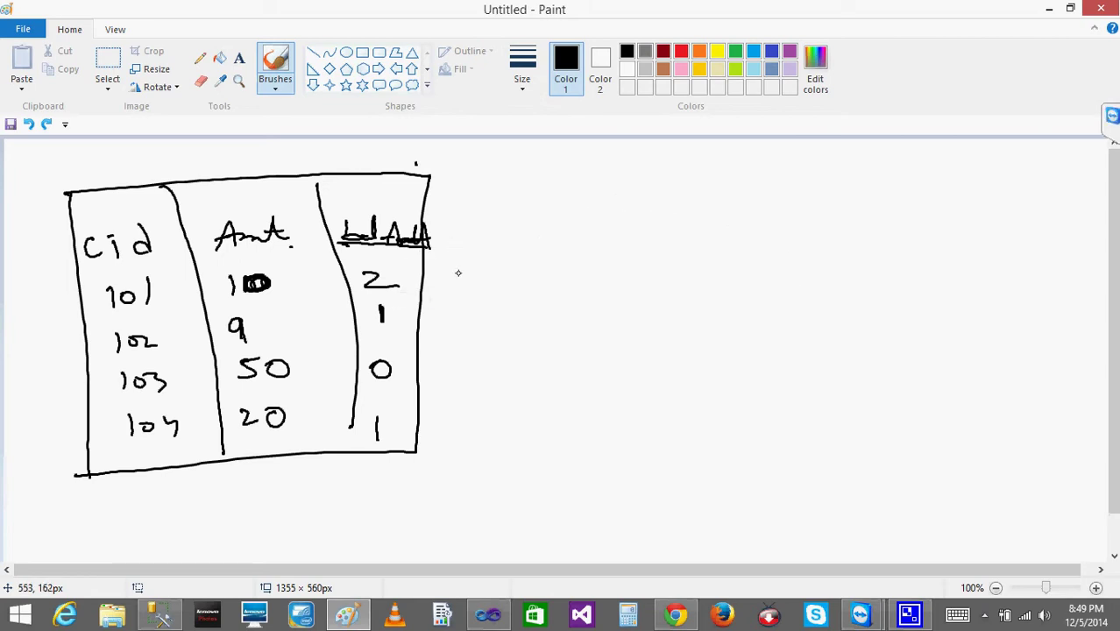
Draw a small gauge arc beside the 101 row with tick marks and a label at its far end.
mouse_move(458, 274)
left_mouse_down()
mouse_move(540, 255)
mouse_move(568, 273)
left_mouse_up()
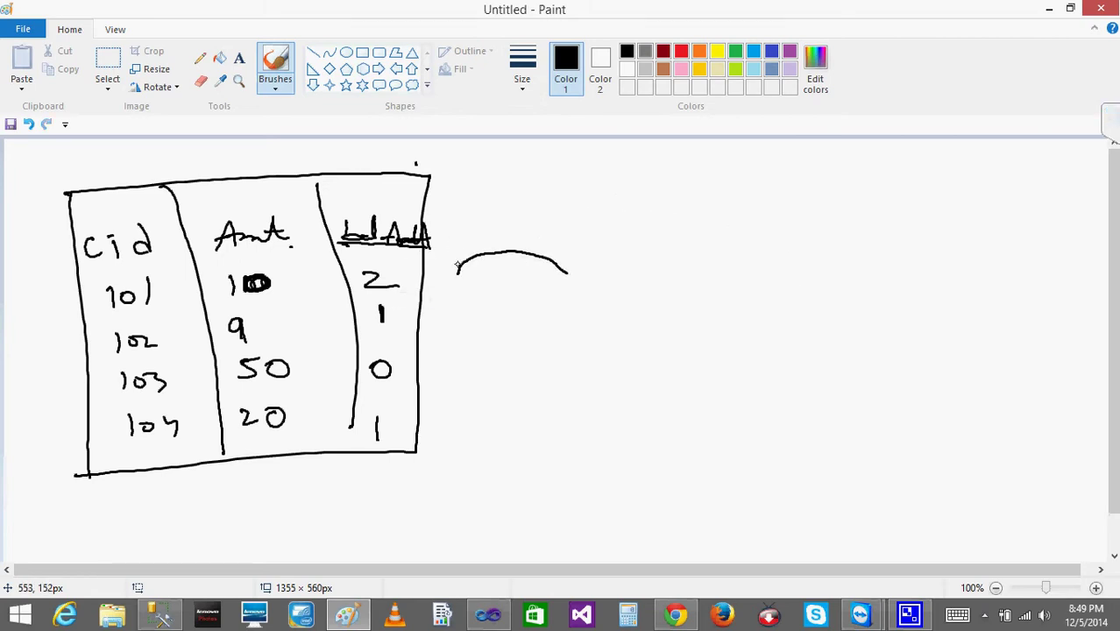
left_click_drag(517, 243, 517, 255)
mouse_move(540, 249)
left_mouse_down()
mouse_move(541, 262)
mouse_move(582, 271)
left_mouse_up()
left_click_drag(590, 261, 590, 262)
left_click_drag(547, 254, 552, 259)
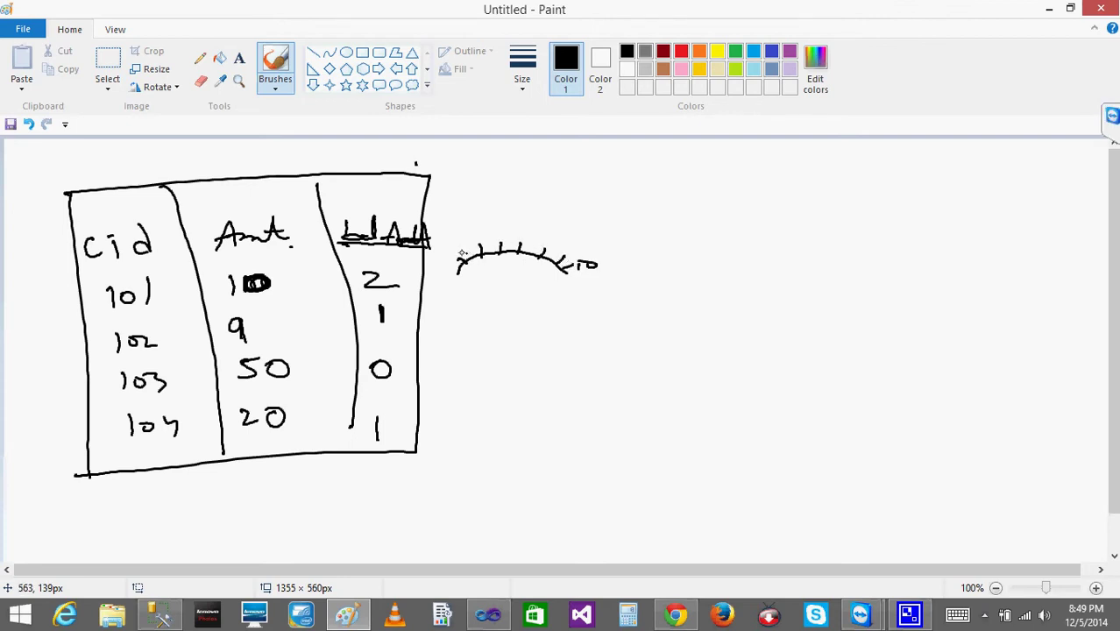
Label the small gauge's first marks 0, 10 and 20, and draw its needle pointing near 0.
left_click_drag(448, 268, 445, 273)
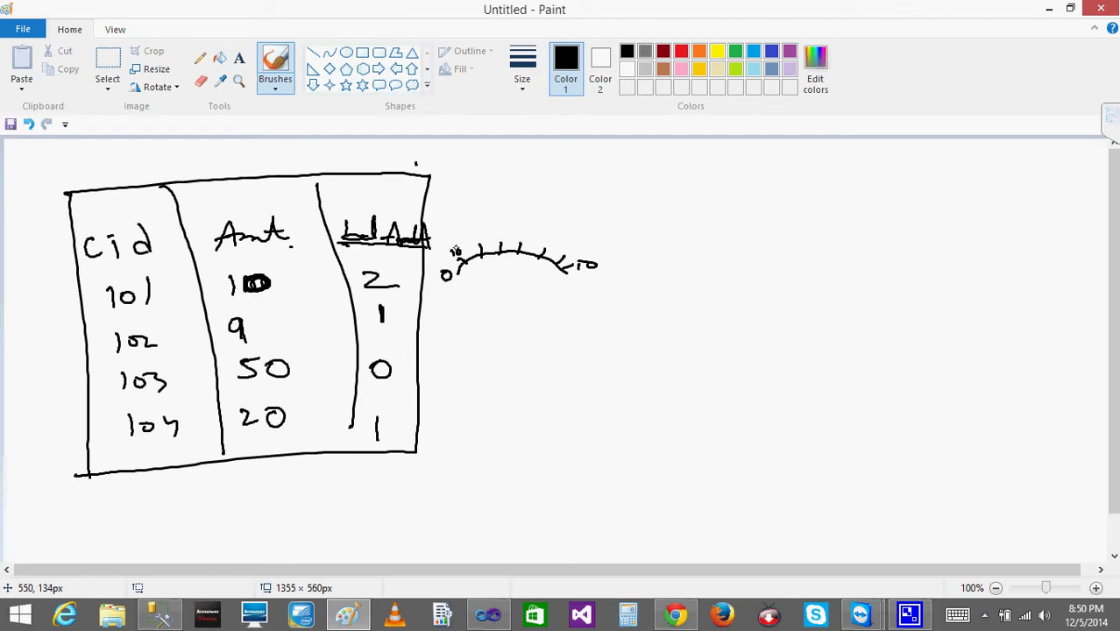
left_click_drag(465, 235, 475, 240)
left_click_drag(567, 238, 580, 239)
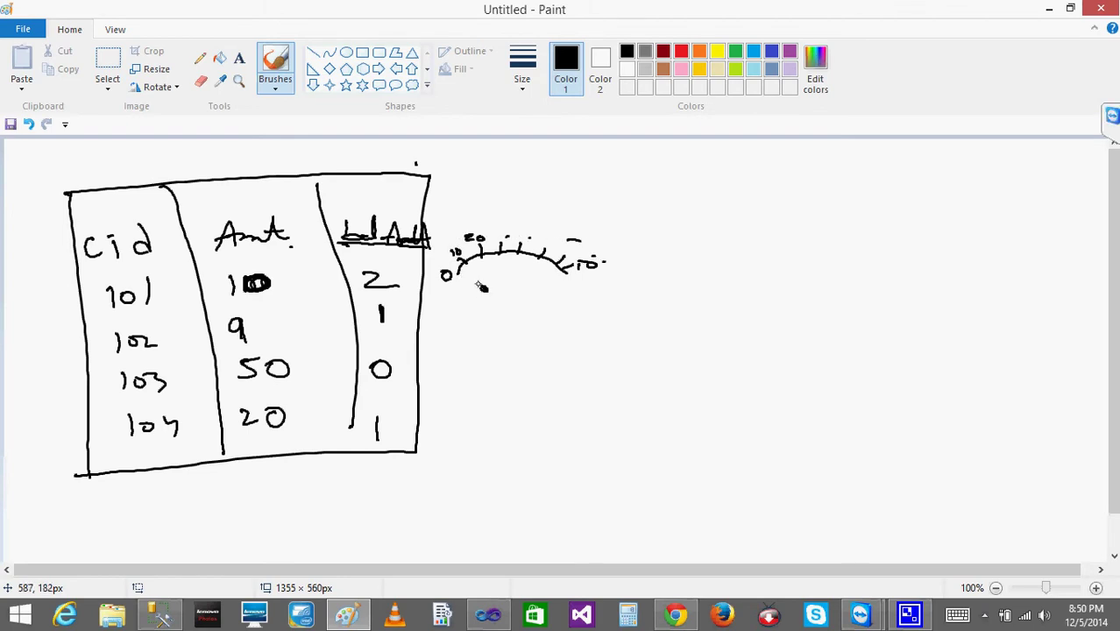
left_click_drag(482, 287, 455, 269)
Draw gauge arcs with needles near their start for the 102 and 104 rows, and complete the last balAmt value as 16.
mouse_move(459, 325)
left_mouse_down()
mouse_move(482, 301)
mouse_move(618, 321)
mouse_move(634, 337)
left_mouse_up()
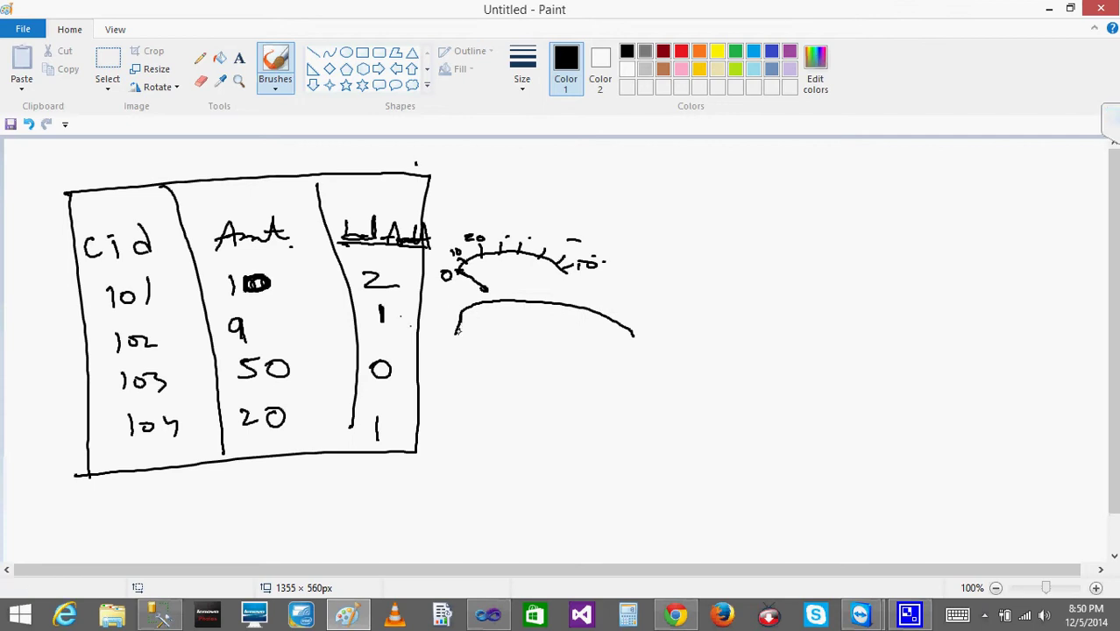
mouse_move(457, 333)
left_mouse_down()
mouse_move(536, 350)
mouse_move(519, 349)
left_mouse_up()
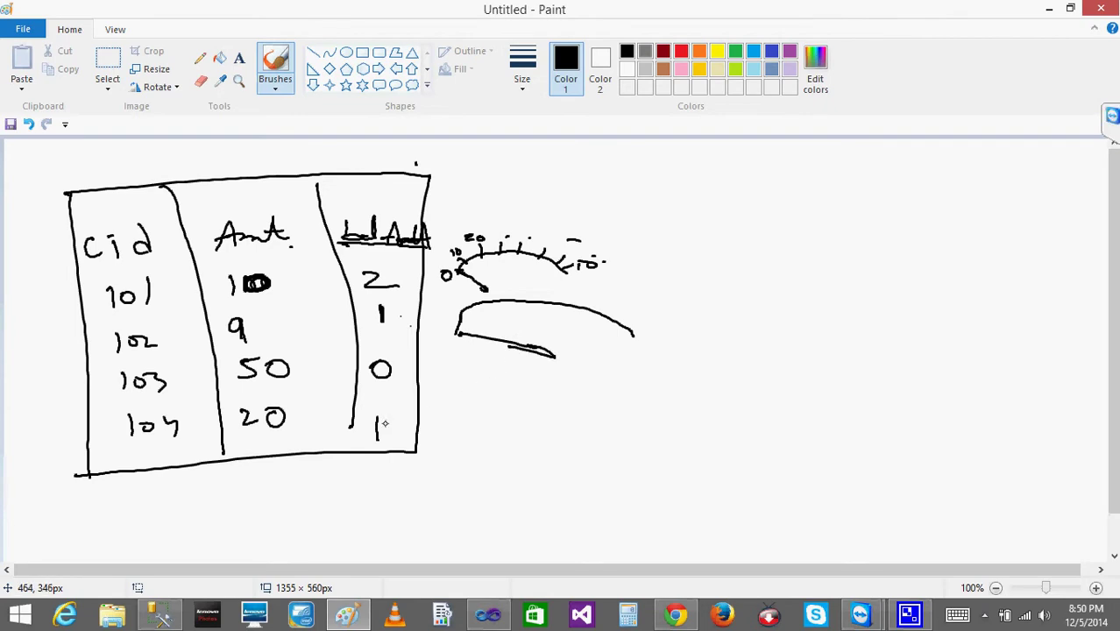
mouse_move(392, 420)
left_mouse_down()
mouse_move(396, 439)
mouse_move(389, 429)
left_mouse_up()
mouse_move(463, 454)
left_mouse_down()
mouse_move(473, 422)
mouse_move(671, 445)
mouse_move(682, 461)
left_mouse_up()
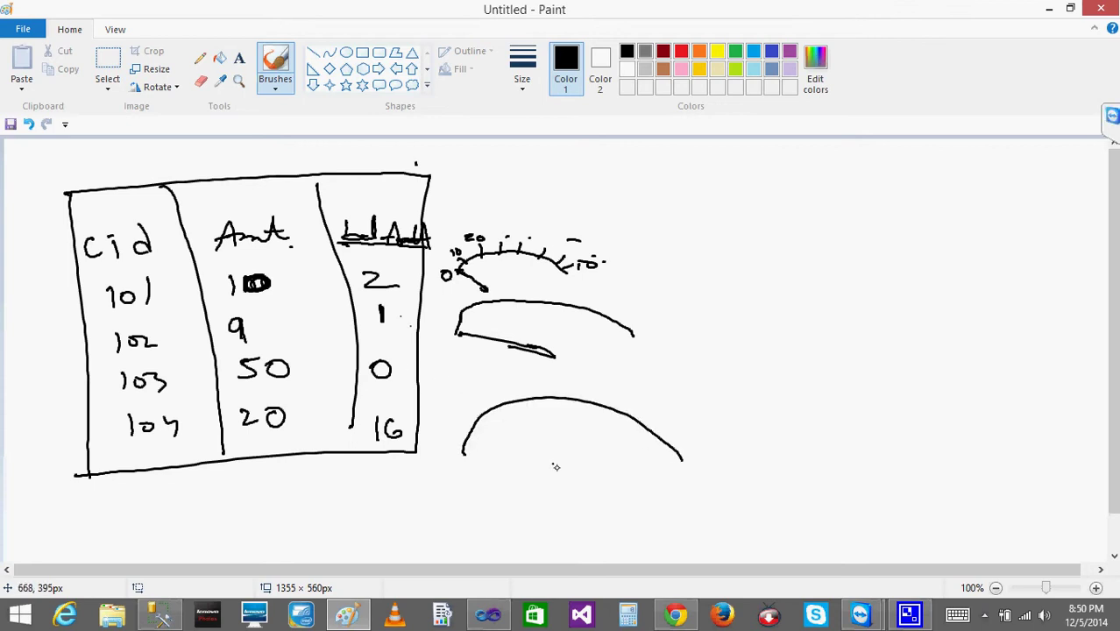
mouse_move(558, 470)
left_mouse_down()
mouse_move(471, 426)
mouse_move(511, 465)
left_mouse_up()
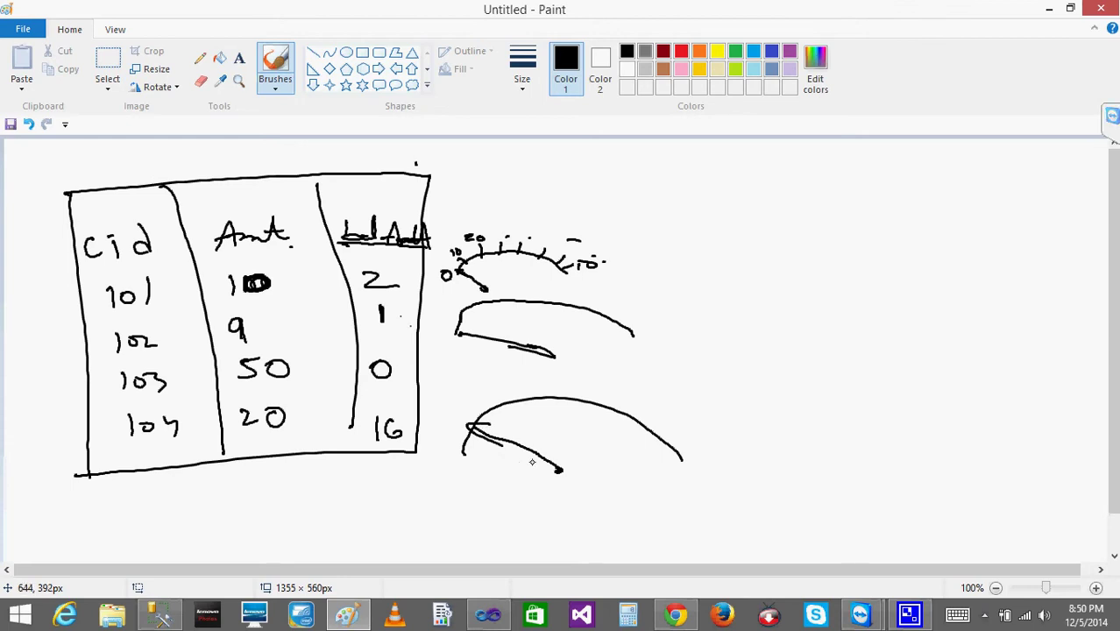
Outline the scale bands around the arcs of the first and second gauges to highlight them.
mouse_move(605, 270)
left_mouse_down()
mouse_move(554, 228)
mouse_move(426, 253)
mouse_move(447, 279)
left_mouse_up()
mouse_move(504, 251)
left_mouse_down()
mouse_move(610, 272)
mouse_move(500, 228)
mouse_move(430, 265)
mouse_move(612, 280)
left_mouse_up()
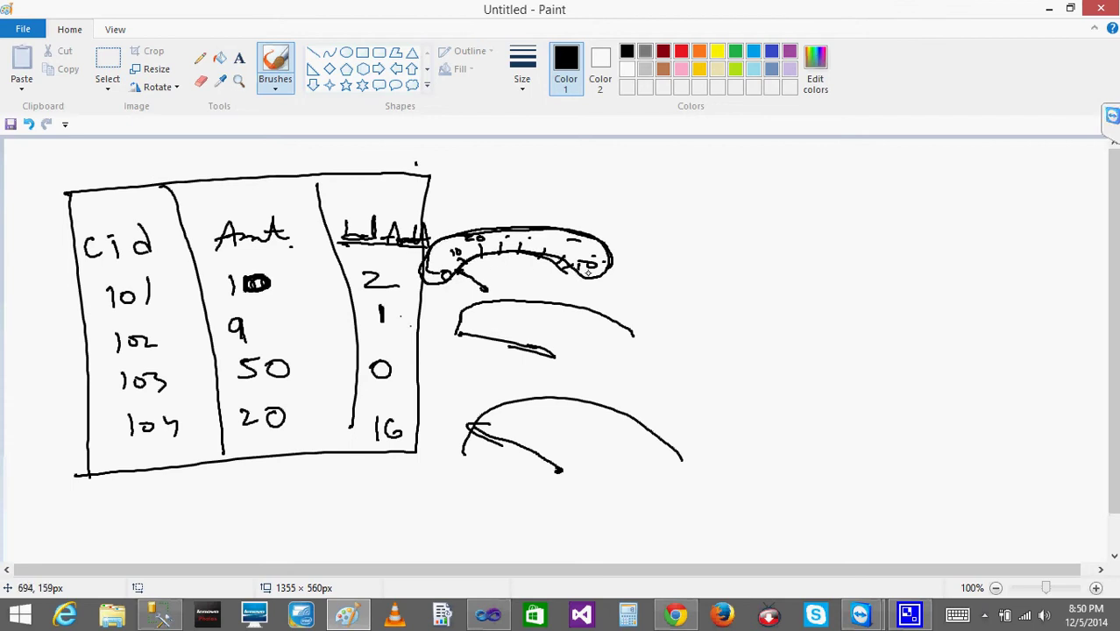
mouse_move(486, 287)
left_mouse_down()
mouse_move(455, 307)
mouse_move(614, 312)
mouse_move(656, 328)
mouse_move(438, 298)
left_mouse_up()
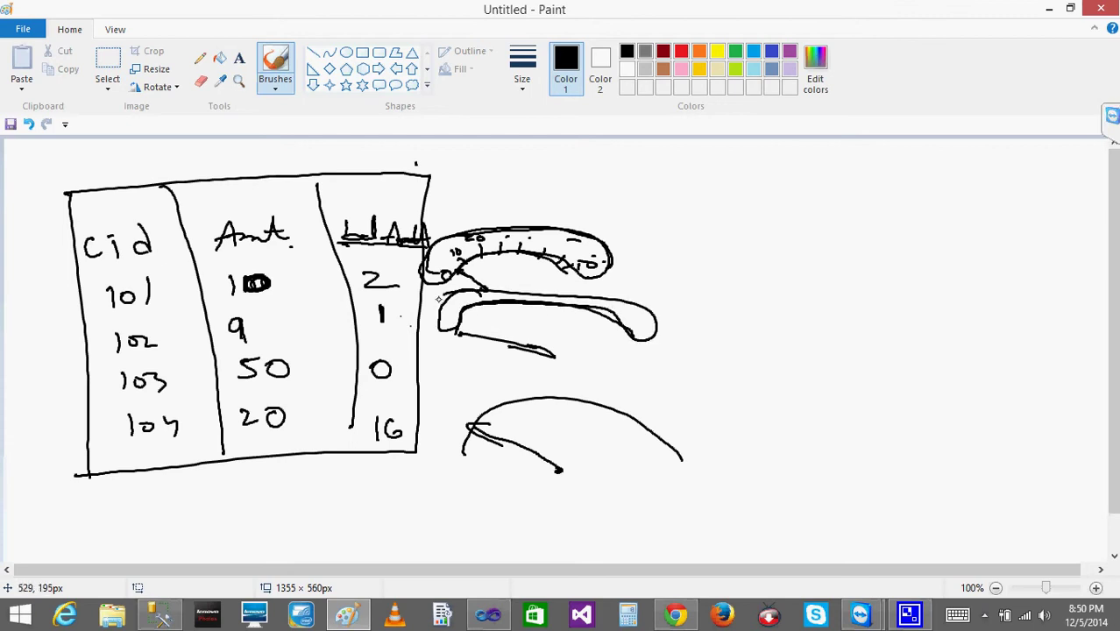
Switch to Visual Studio and compare the gauge scales across the rows of the Report7 preview.
left_click(488, 615)
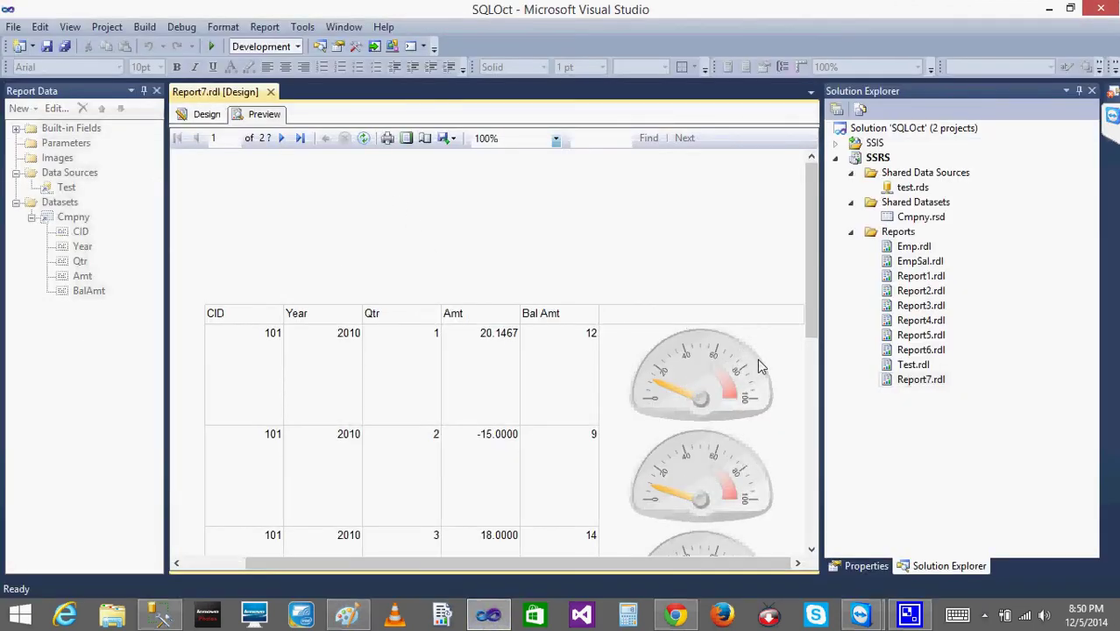
left_click_drag(809, 312, 796, 453)
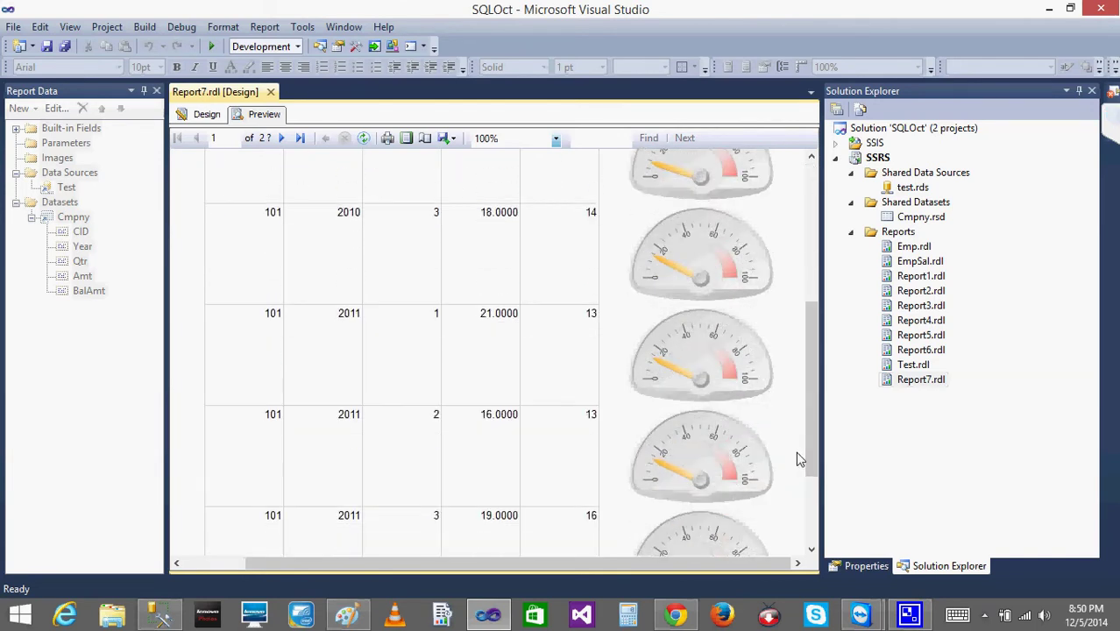
Return to Paint and draw a gauge on the canvas's empty right side, scaled 0 to 10 with its needle at 2.
left_click(347, 615)
mouse_move(582, 246)
left_mouse_down()
mouse_move(564, 233)
mouse_move(480, 232)
mouse_move(419, 270)
left_mouse_up()
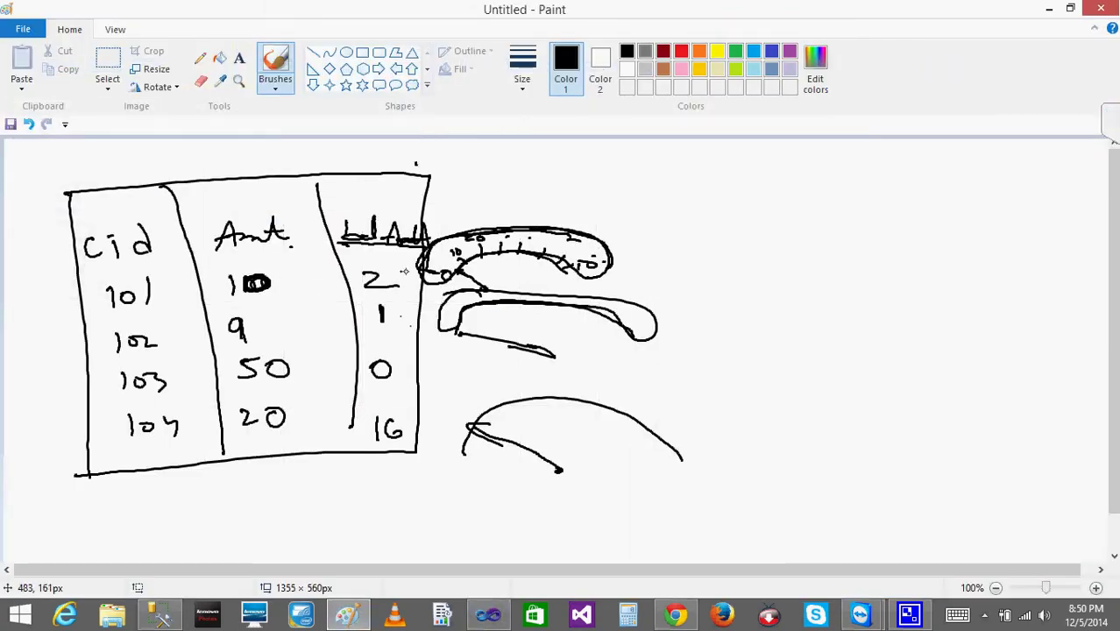
mouse_move(706, 274)
left_mouse_down()
mouse_move(837, 261)
mouse_move(852, 274)
left_mouse_up()
mouse_move(707, 245)
left_mouse_down()
mouse_move(776, 231)
mouse_move(874, 263)
left_mouse_up()
left_click_drag(894, 252, 892, 253)
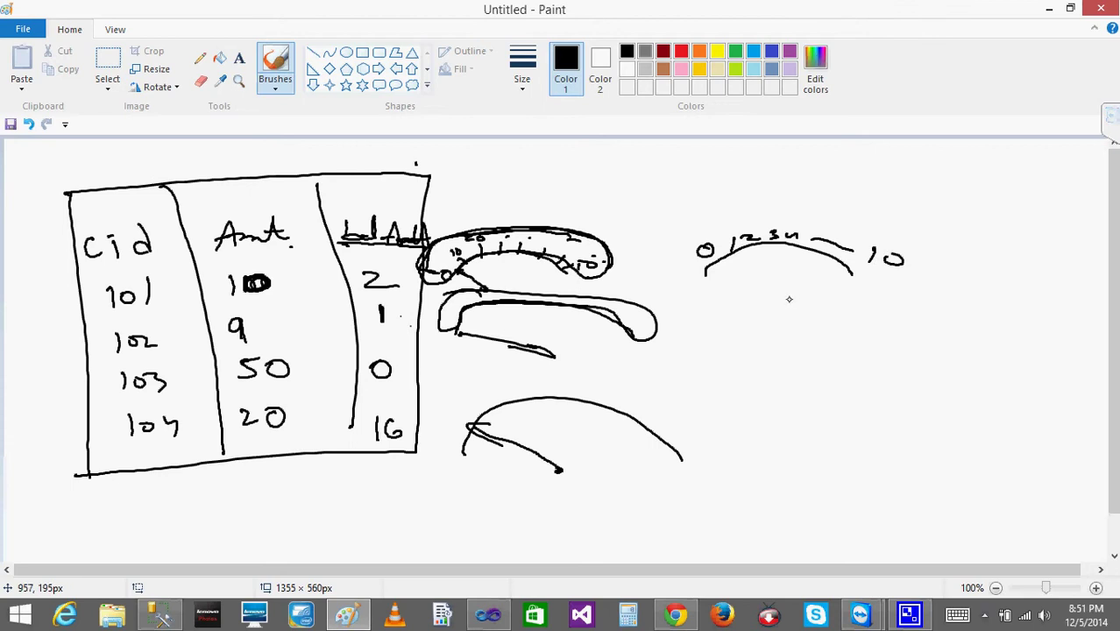
mouse_move(775, 303)
left_mouse_down()
mouse_move(753, 254)
mouse_move(742, 272)
left_mouse_up()
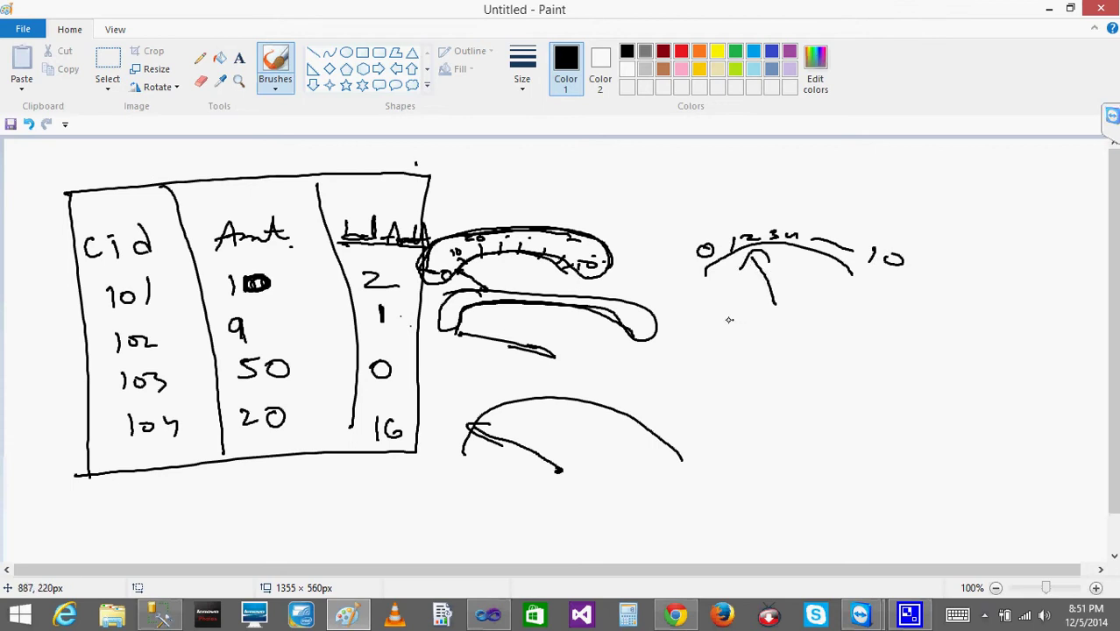
Draw a second gauge below the 0 to 10 one, scaled 0 to 9 with its needle at 1.
mouse_move(720, 340)
left_mouse_down()
mouse_move(917, 352)
mouse_move(714, 323)
mouse_move(756, 325)
left_mouse_up()
left_click_drag(775, 312, 824, 316)
left_click_drag(829, 317, 841, 318)
left_click_drag(936, 324, 935, 344)
mouse_move(748, 340)
left_mouse_down()
mouse_move(776, 358)
mouse_move(759, 335)
left_mouse_up()
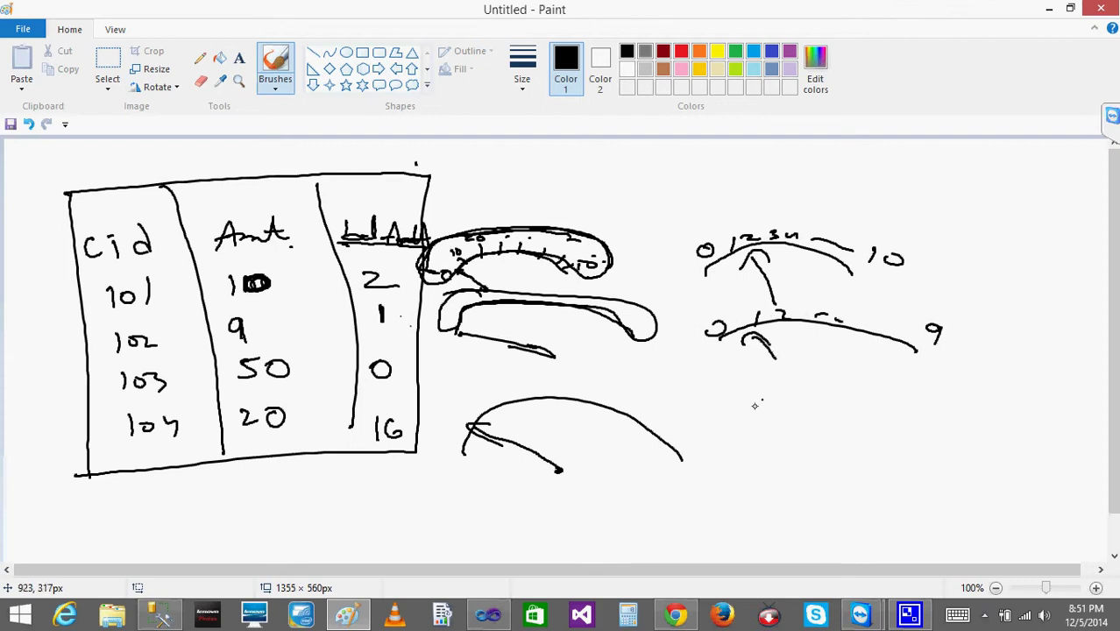
Draw a third gauge below the 0 to 9 one, scaled 0 to 50 with its needle at 0.
mouse_move(728, 406)
left_mouse_down()
mouse_move(955, 422)
mouse_move(968, 435)
left_mouse_up()
left_click_drag(745, 383, 757, 396)
left_click_drag(776, 382, 893, 393)
mouse_move(911, 391)
left_mouse_down()
mouse_move(975, 419)
mouse_move(1019, 407)
left_mouse_up()
left_click_drag(1024, 416, 1018, 419)
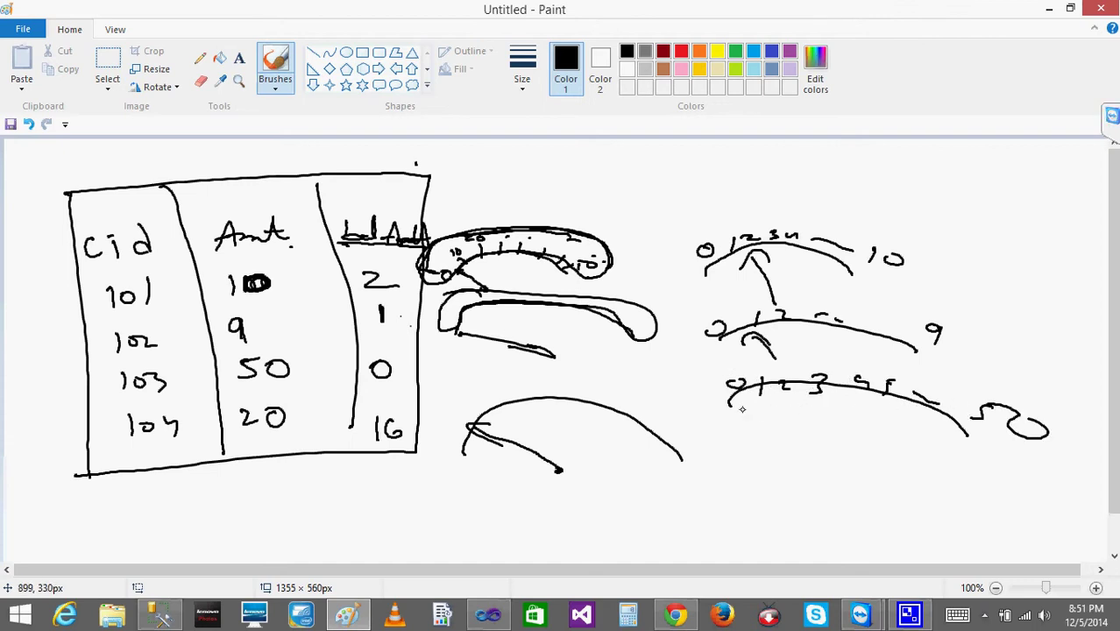
mouse_move(742, 409)
left_mouse_down()
mouse_move(802, 436)
mouse_move(742, 425)
mouse_move(768, 416)
left_mouse_up()
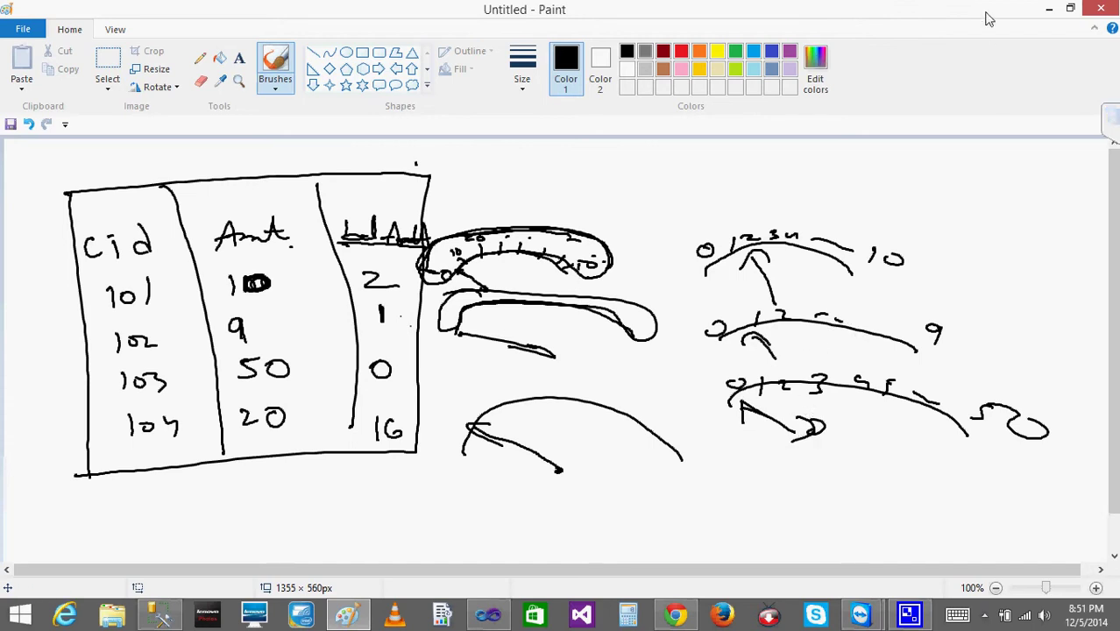
Go back to Visual Studio, show Report7 in design view and open the scale properties of the table's radial gauge.
left_click(1049, 10)
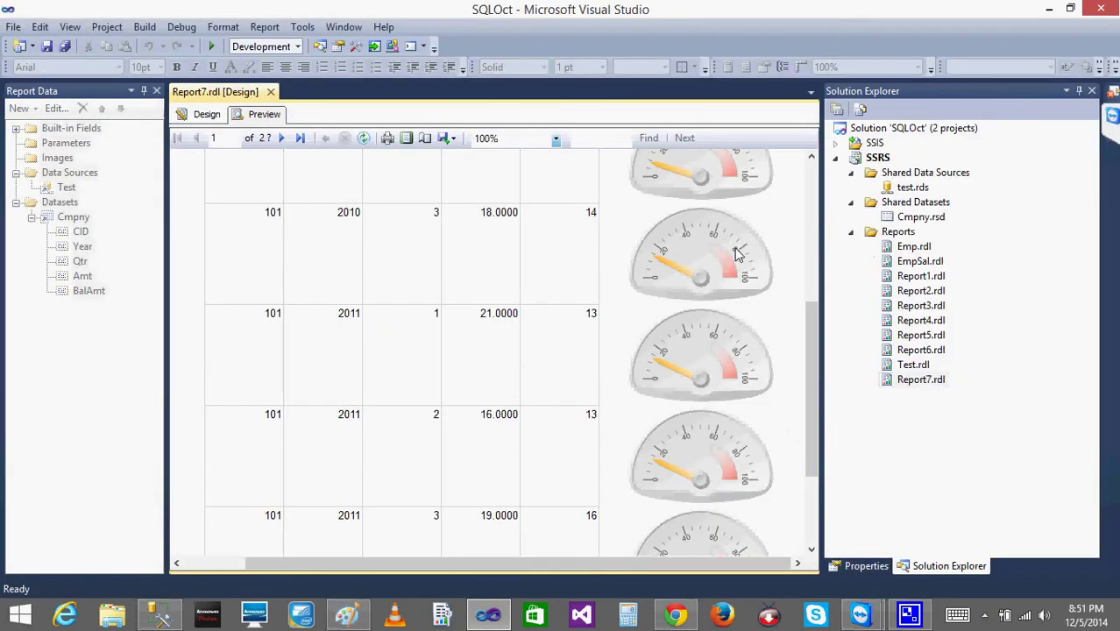
left_click(205, 115)
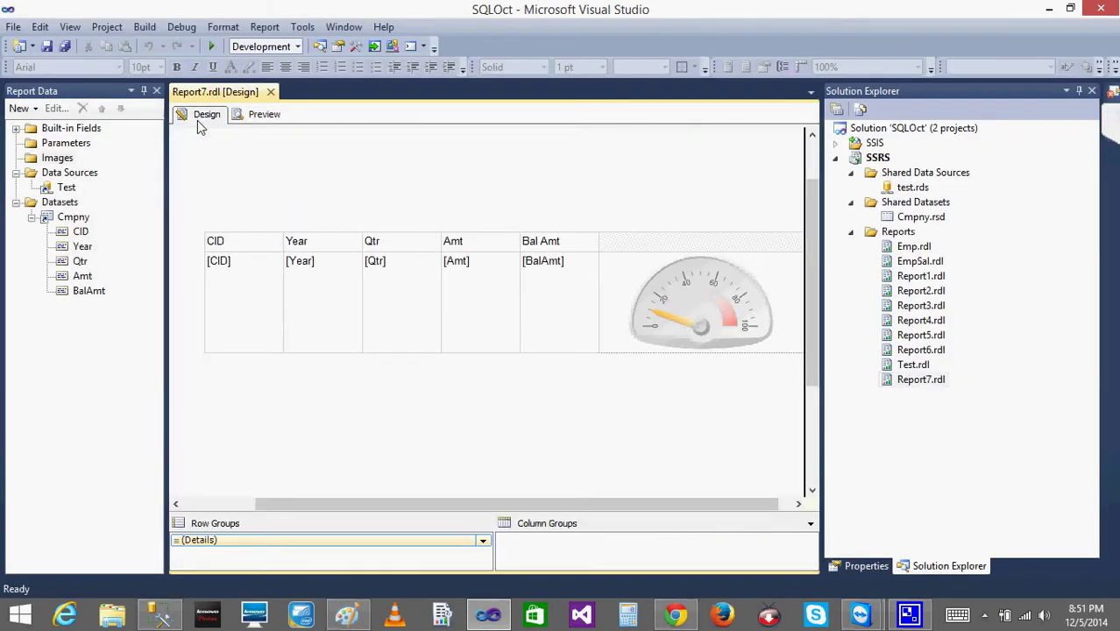
left_click(687, 286)
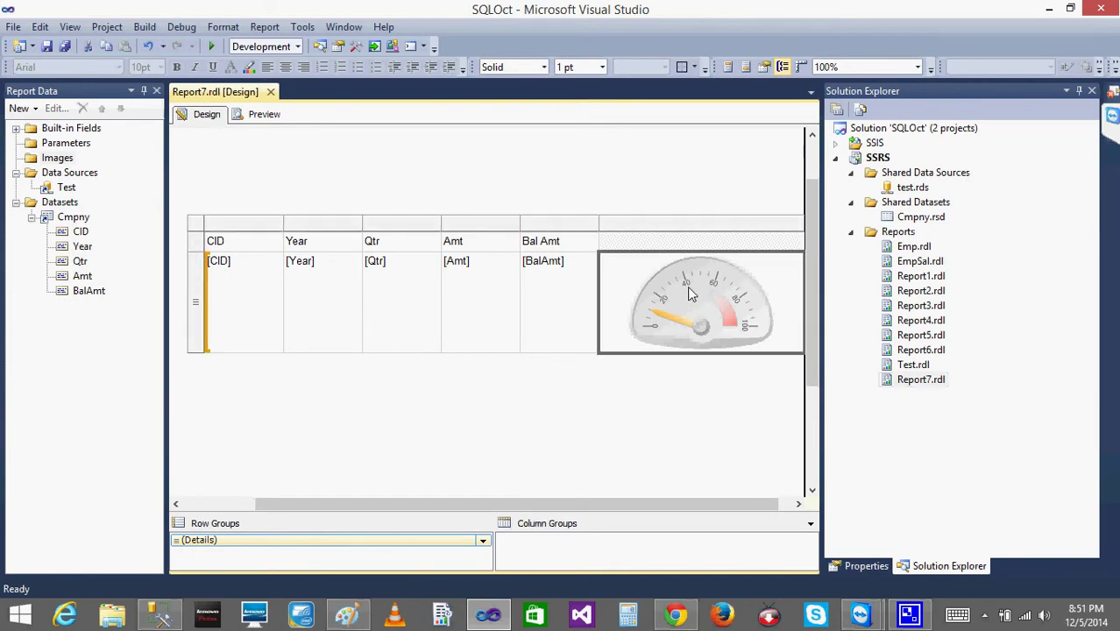
left_click(687, 286)
left_click(689, 287)
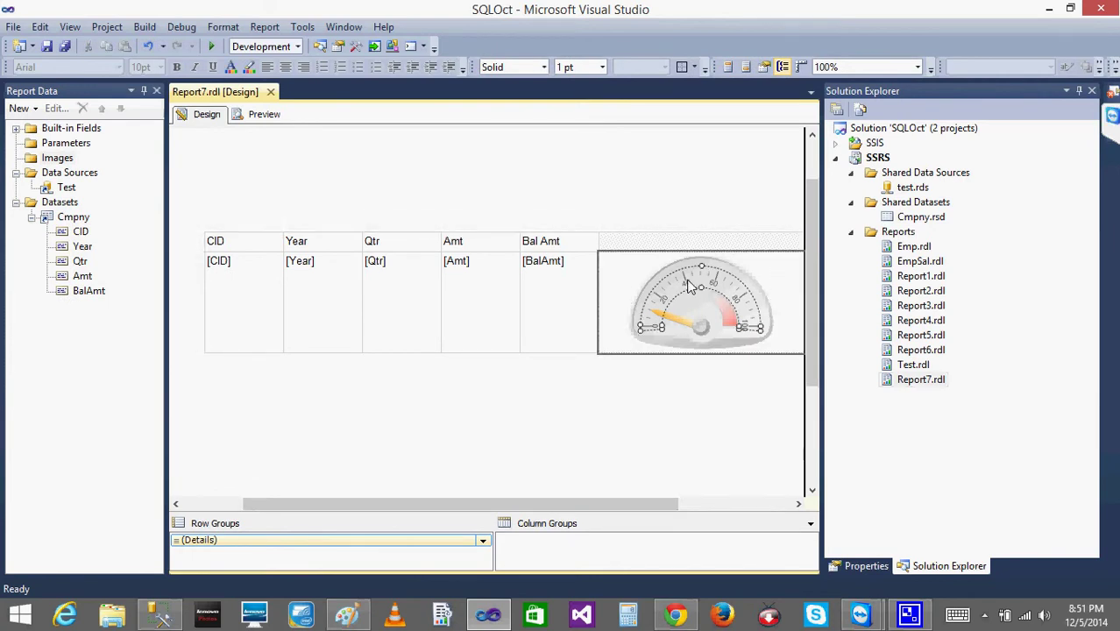
right_click(689, 286)
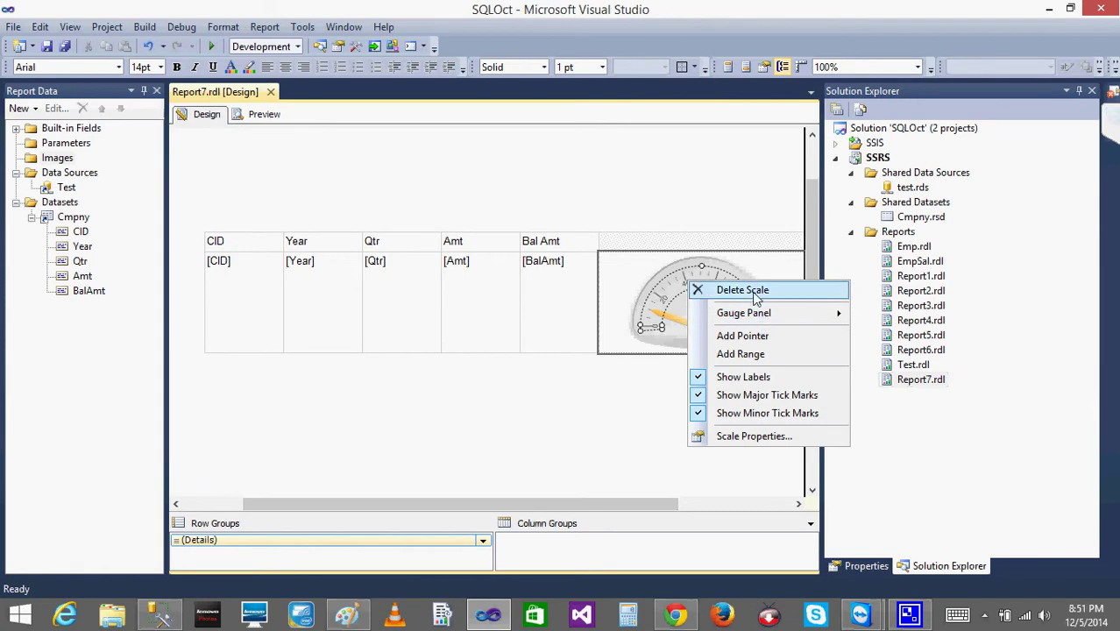
left_click(753, 437)
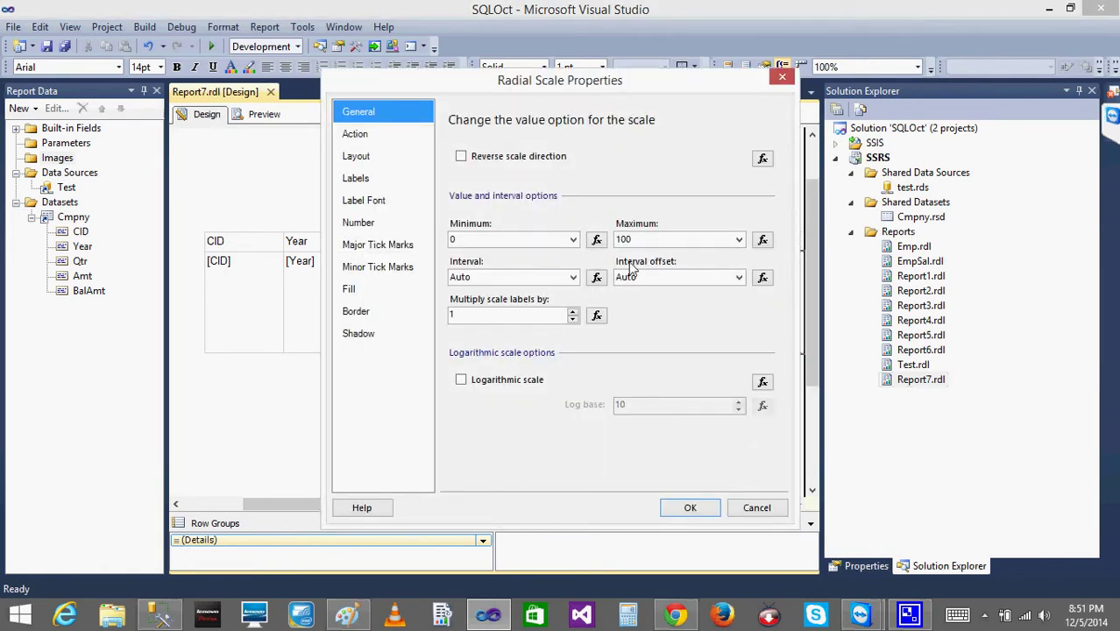
Set the radial gauge scale's maximum to the expression =Fields!Amt.Value and apply the scale properties.
left_click(764, 244)
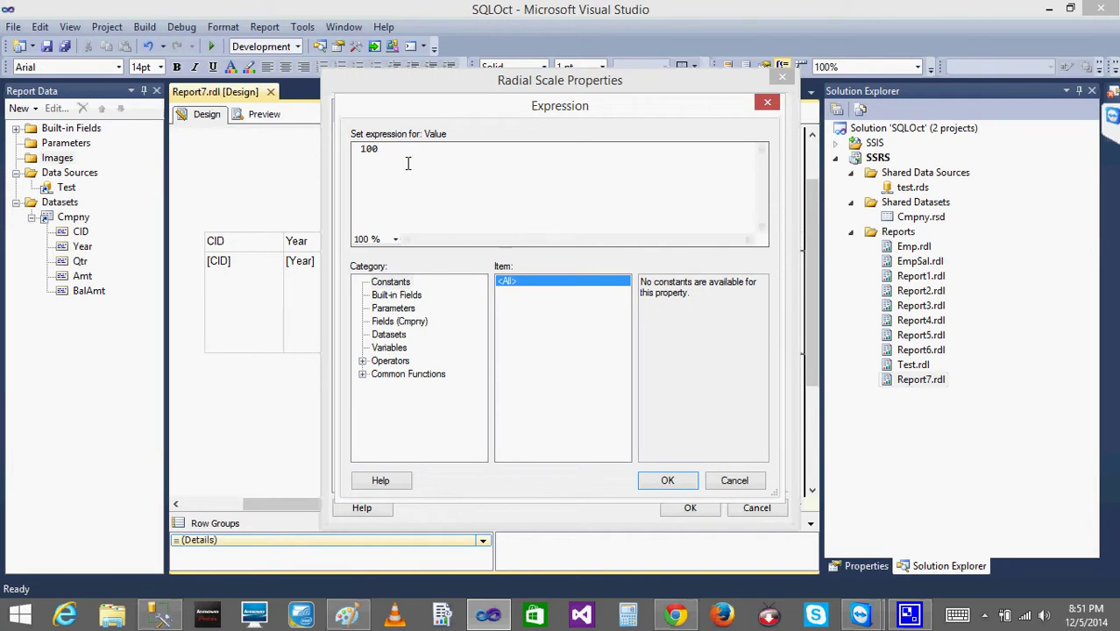
key("BackSpace")
key("BackSpace")
left_click(392, 295)
left_click(394, 321)
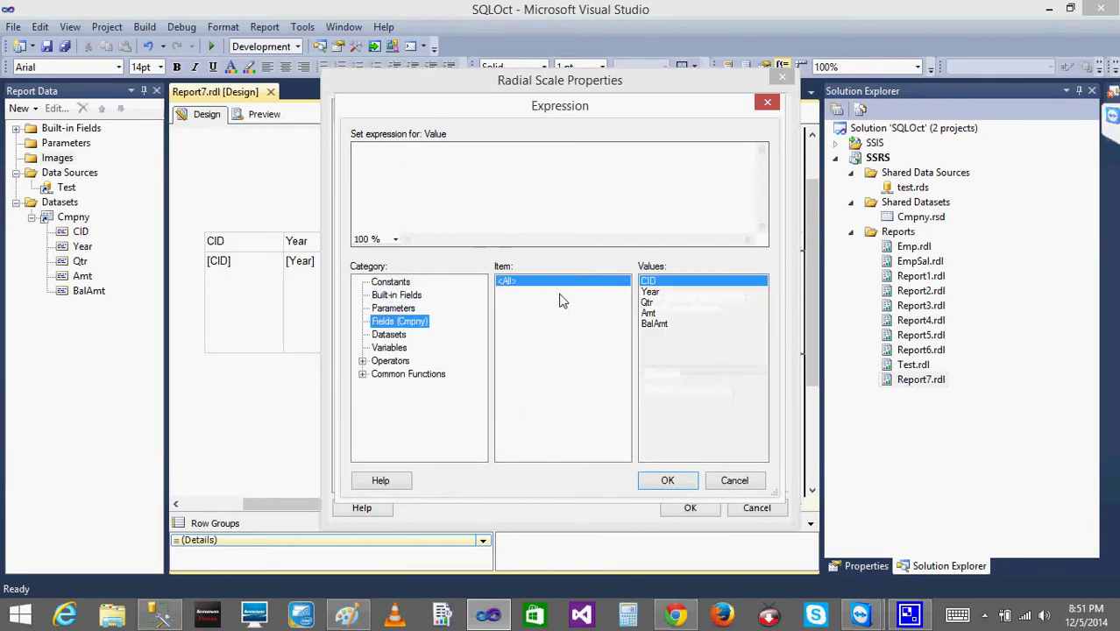
double_click(649, 314)
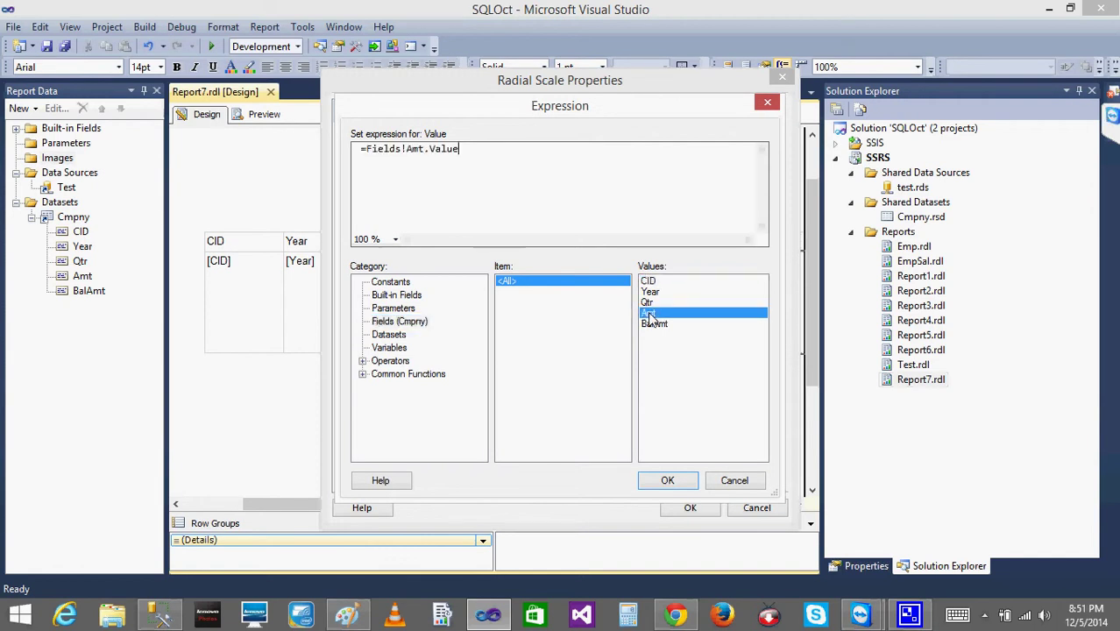
left_click(665, 483)
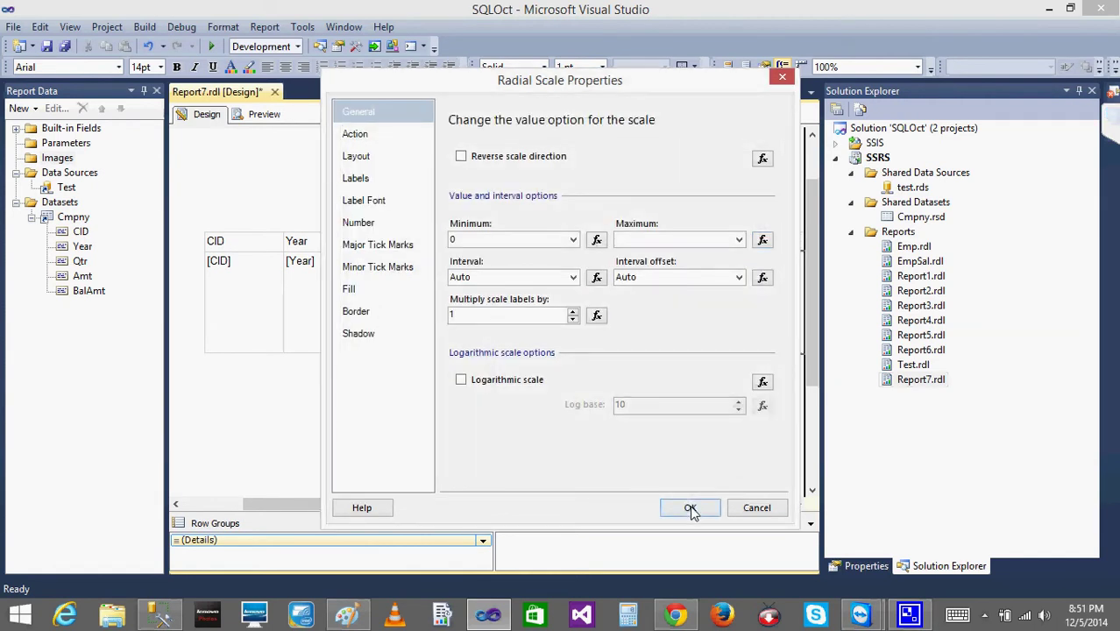
left_click(690, 507)
left_click(631, 395)
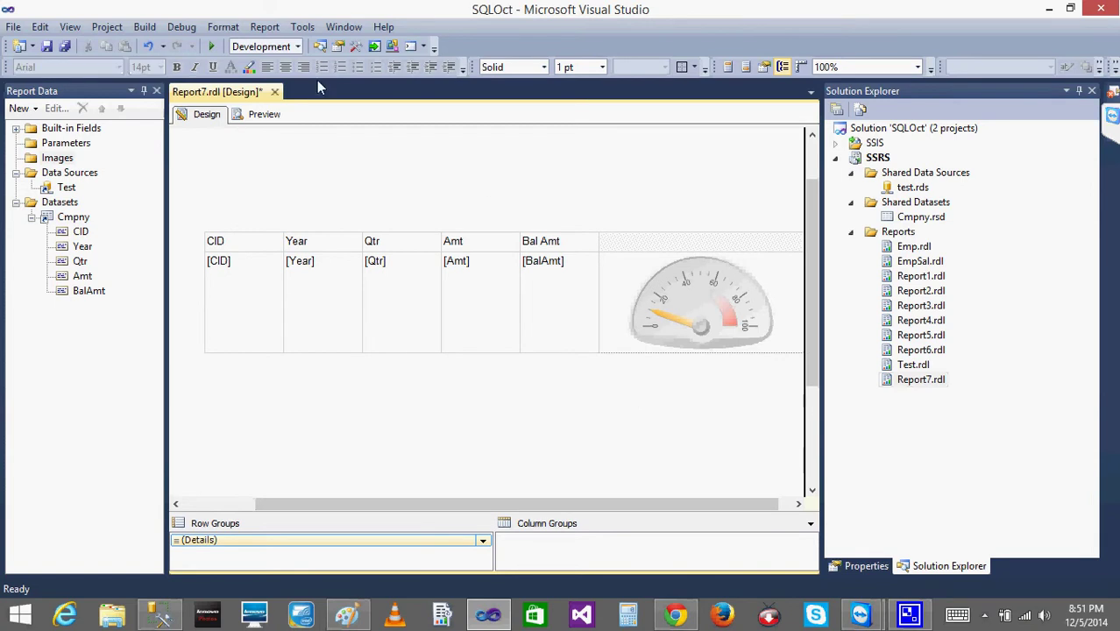
Preview Report7 and compare each row's gauge scale and needle with its Amt and Bal Amt values.
left_click(264, 115)
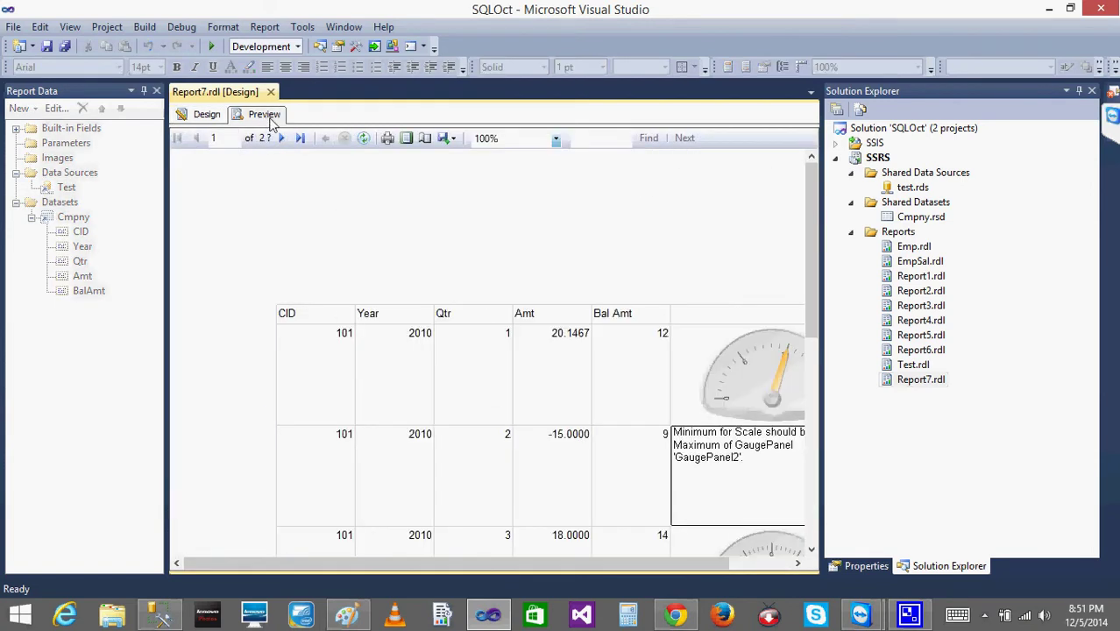
left_click_drag(616, 561, 725, 567)
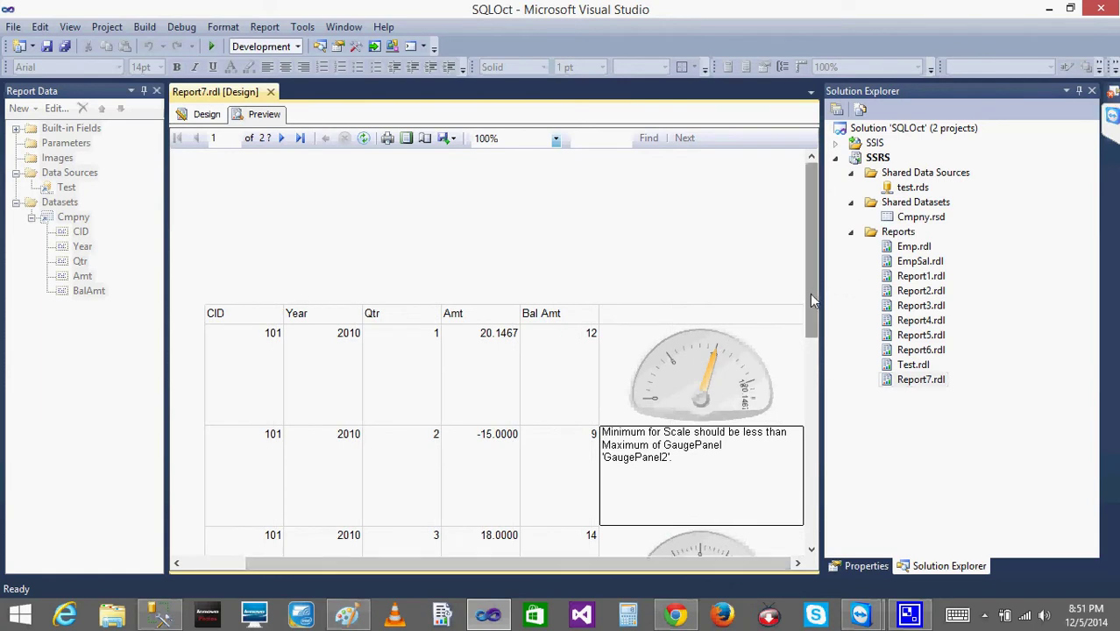
left_click_drag(811, 293, 820, 435)
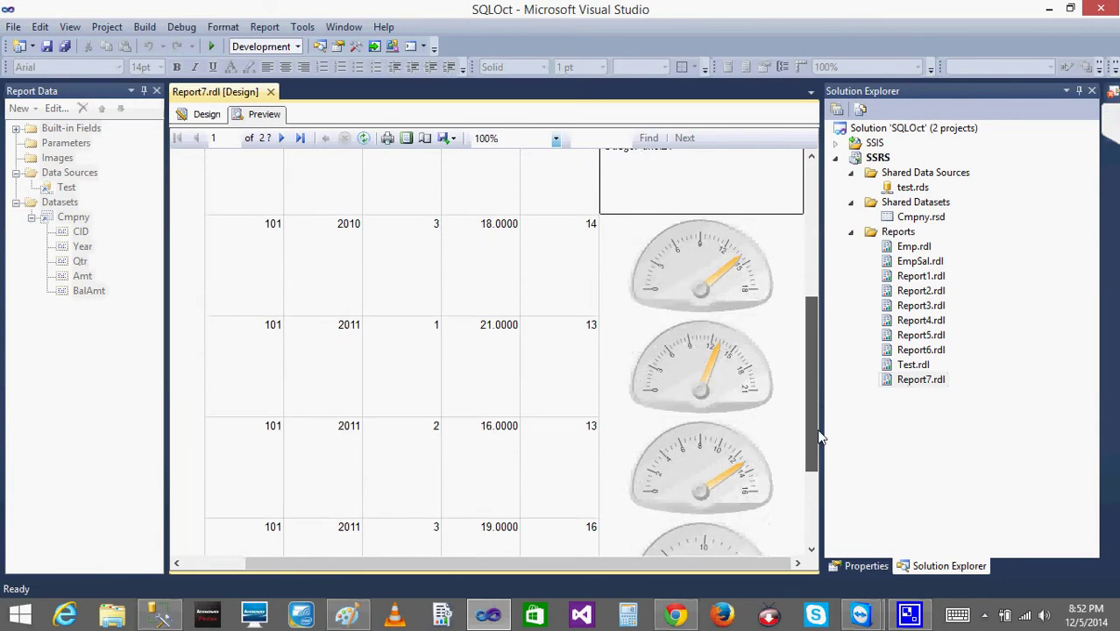
scroll(816, 429, "down", 3)
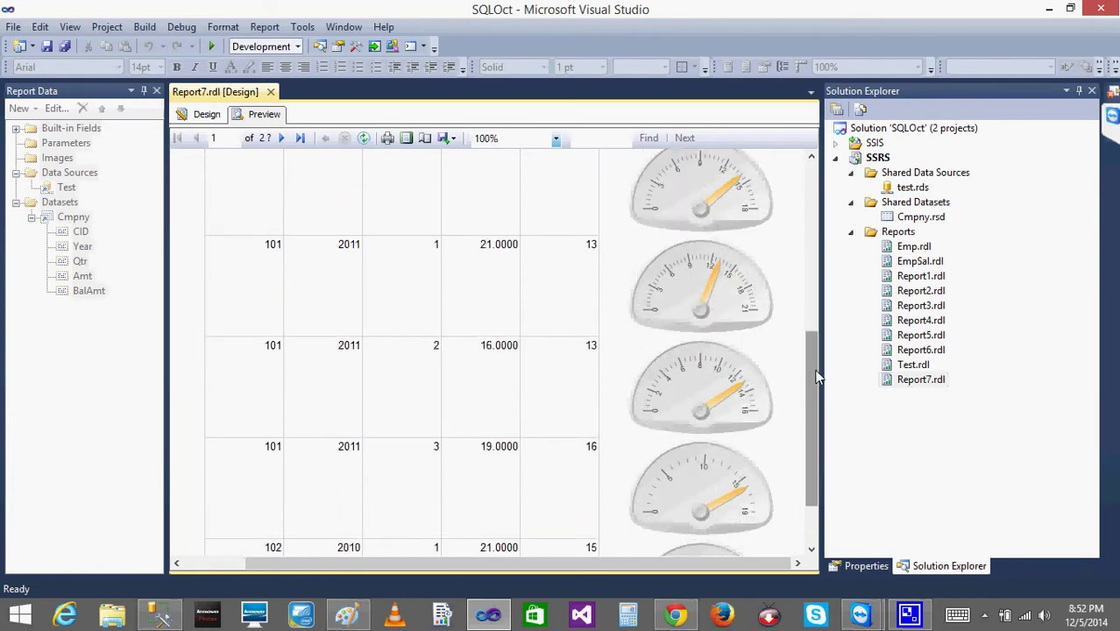
left_click_drag(811, 377, 811, 252)
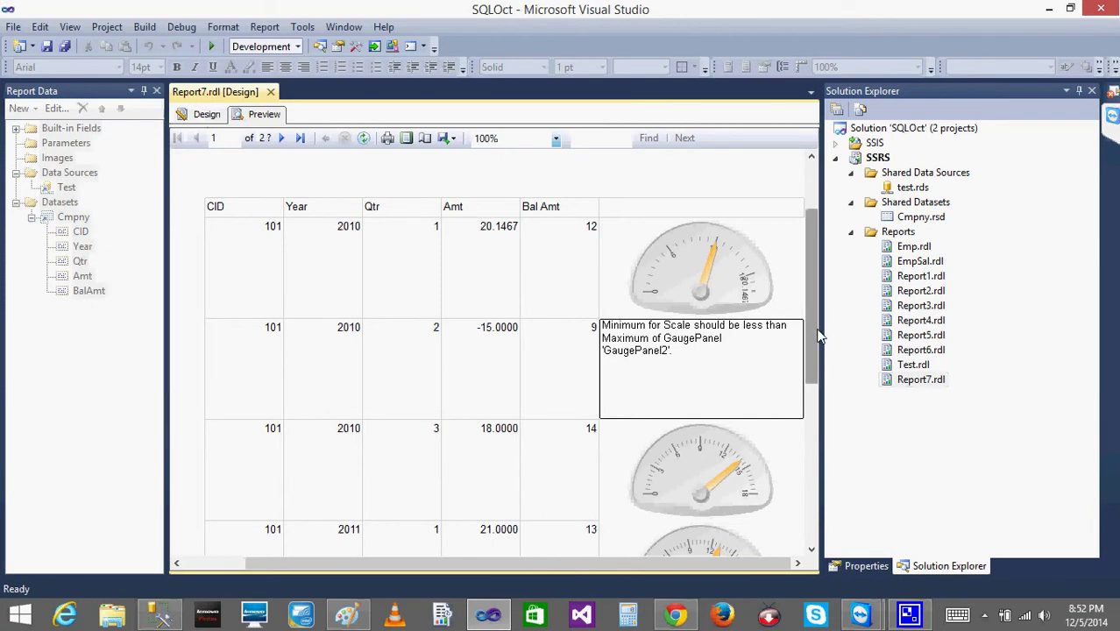
left_click_drag(813, 332, 806, 523)
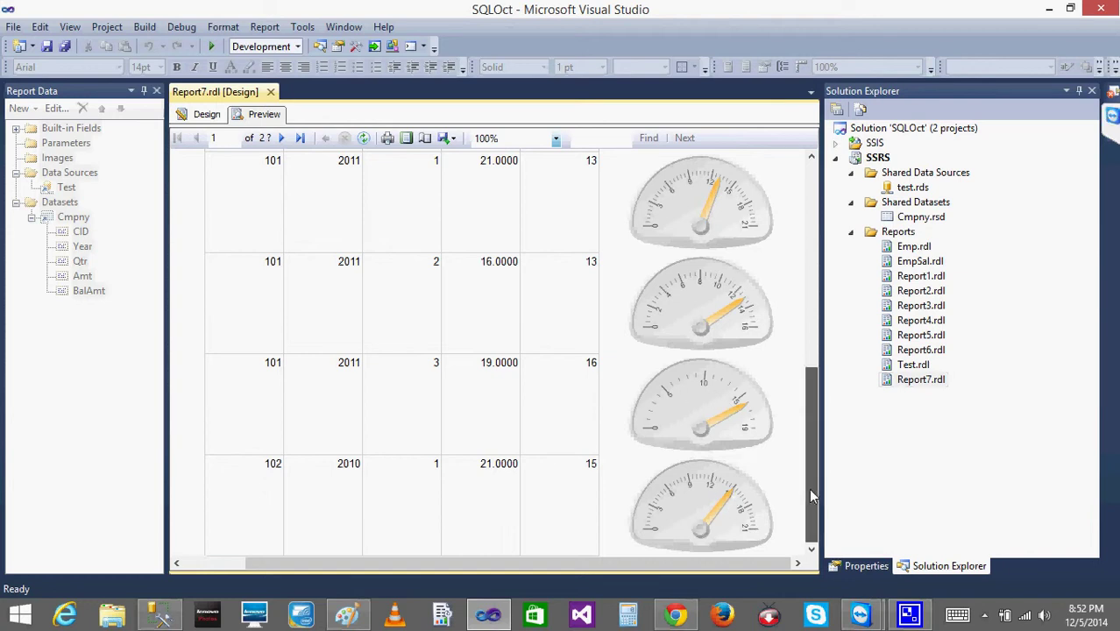
left_click_drag(809, 489, 809, 289)
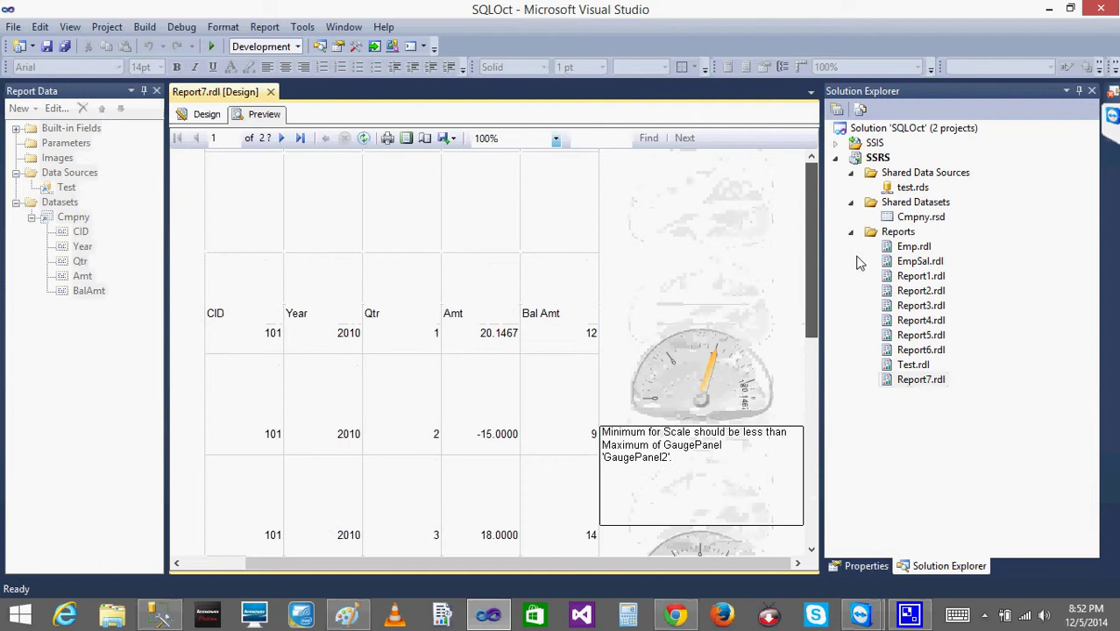
Return to design view and delete the gauge and Bal Amt columns from the table.
left_click(201, 115)
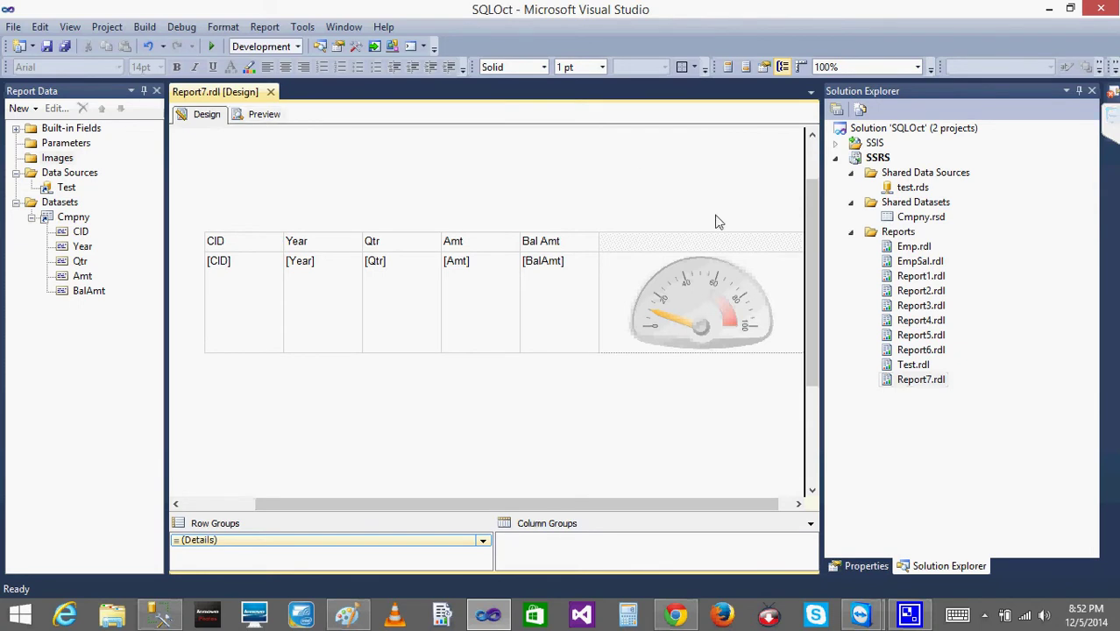
left_click(675, 244)
left_click(620, 223)
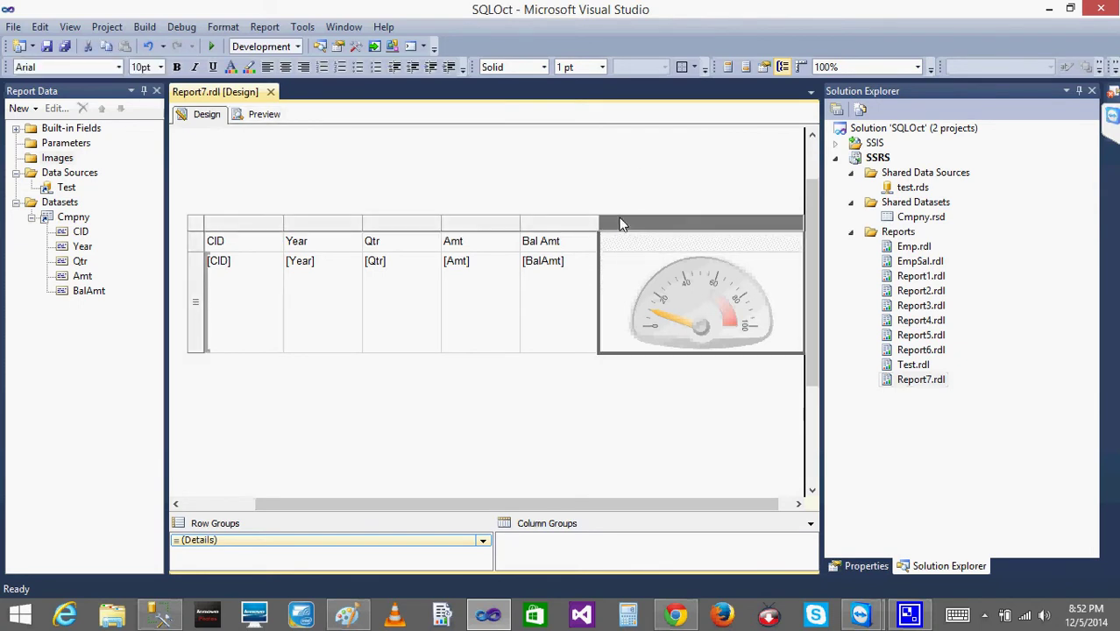
right_click(621, 223)
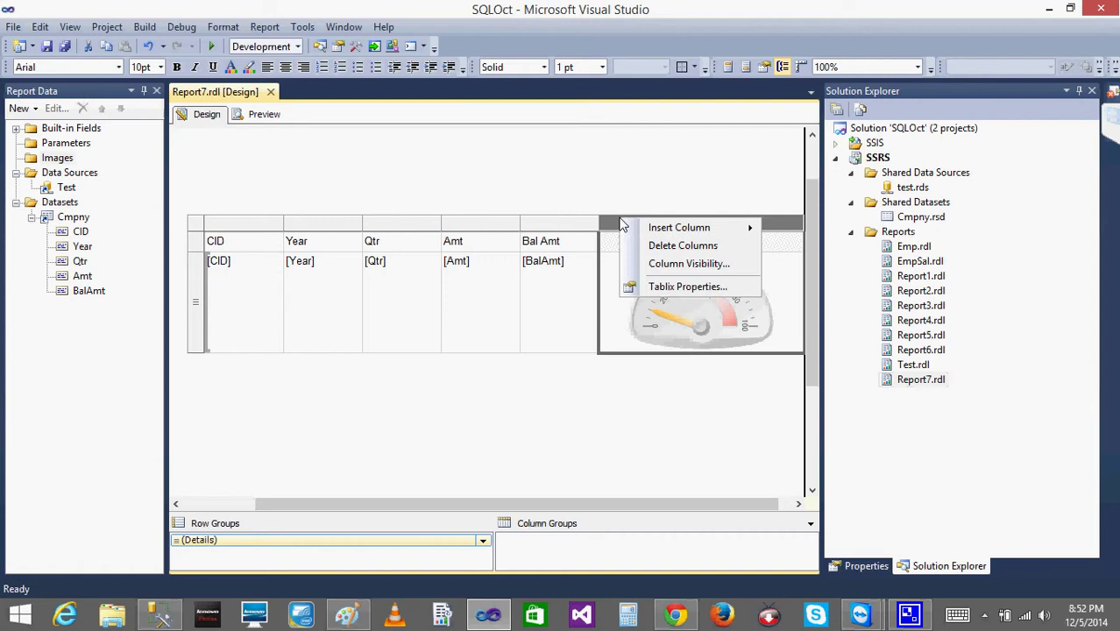
left_click(668, 245)
right_click(559, 223)
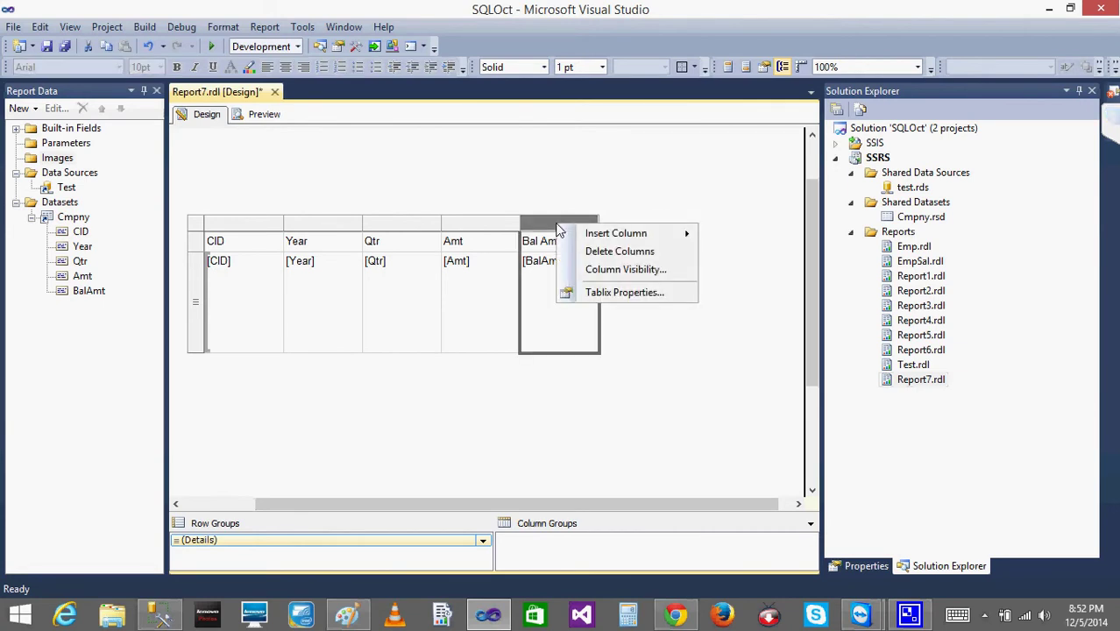
left_click(601, 252)
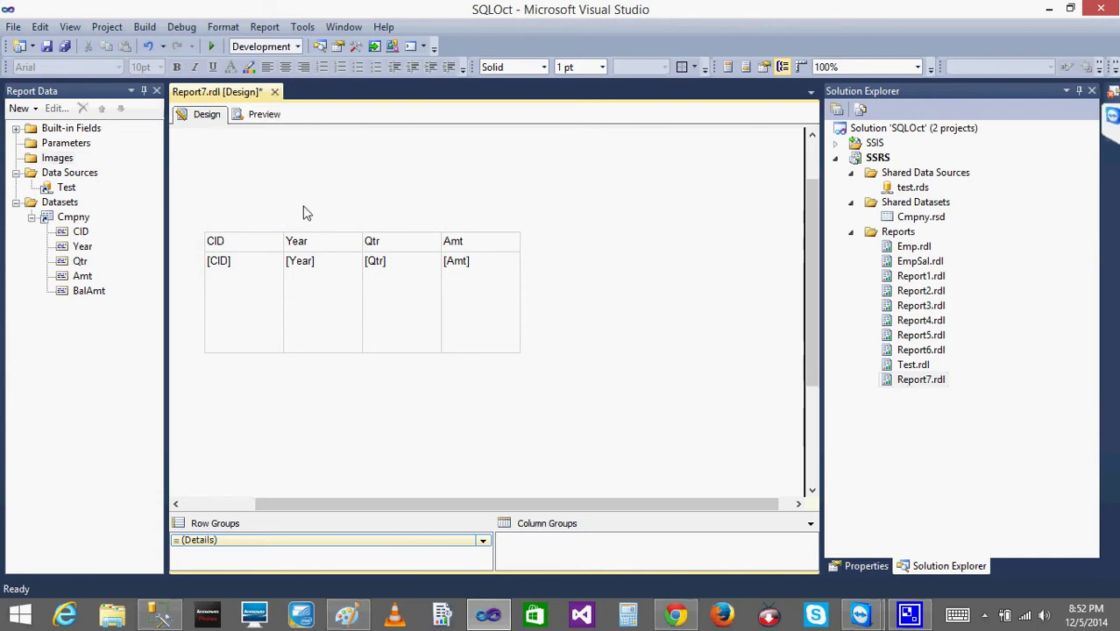
Delete the whole remaining table from the report body.
left_click(311, 262)
left_click(289, 173)
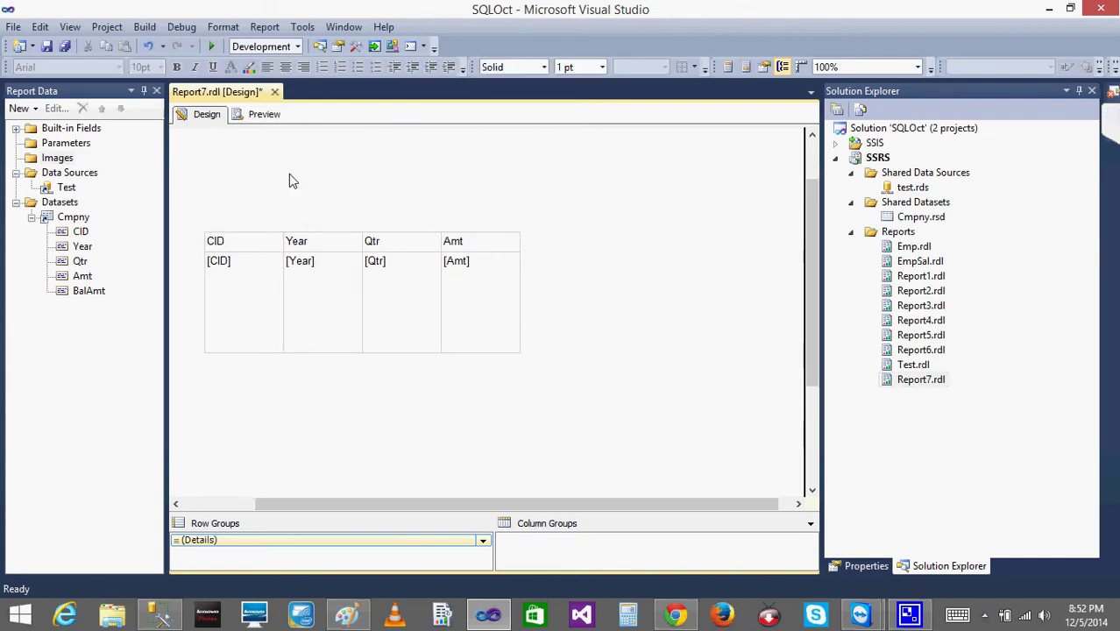
left_click_drag(370, 175, 267, 241)
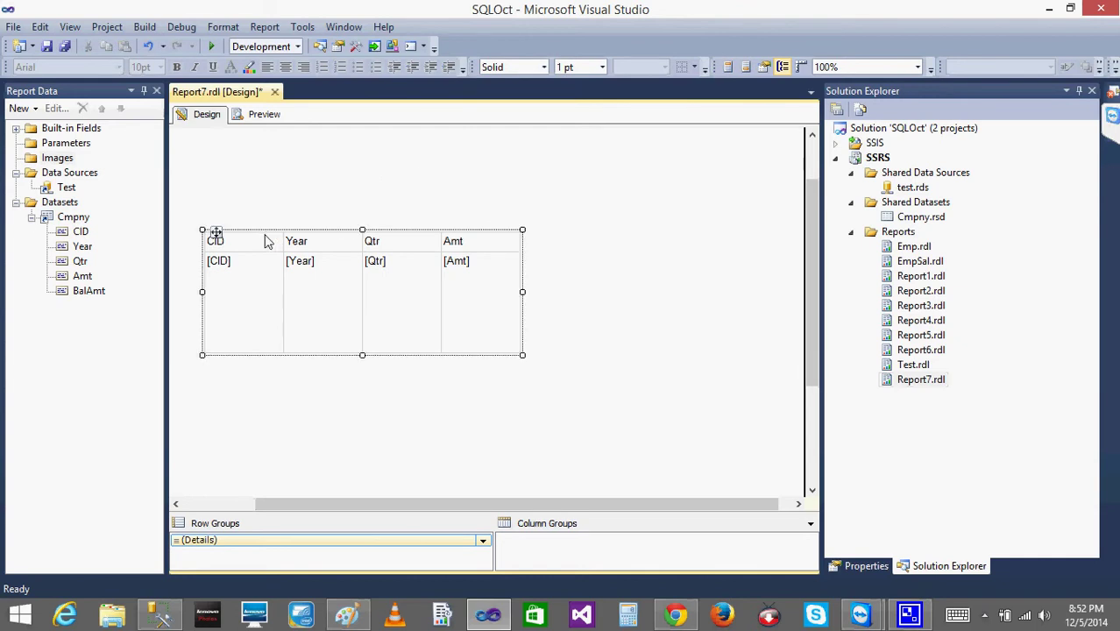
right_click(217, 230)
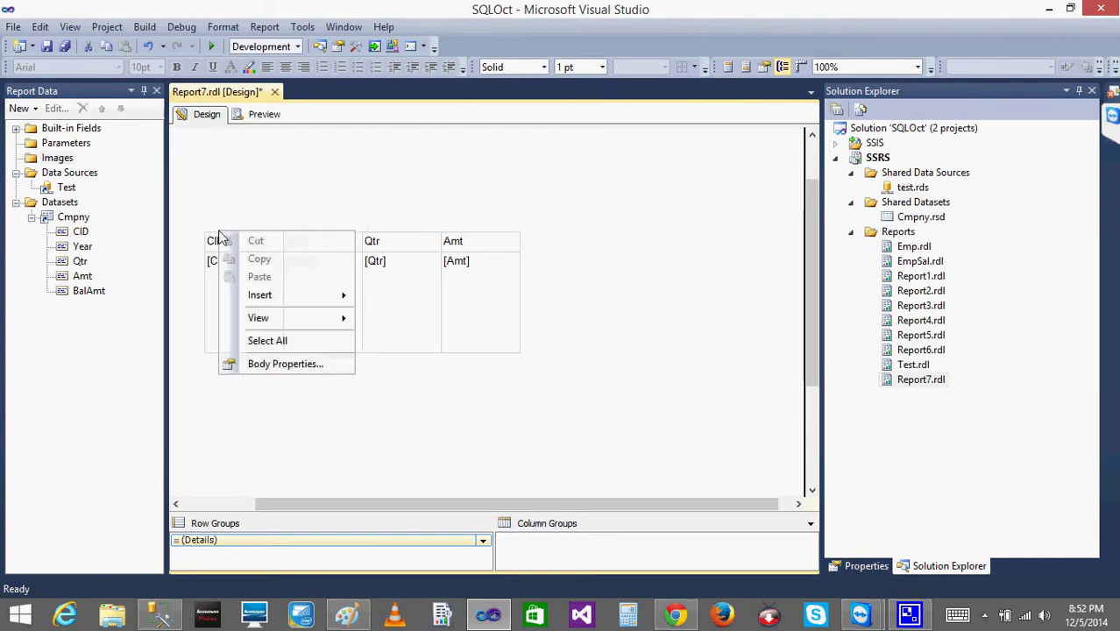
left_click(266, 164)
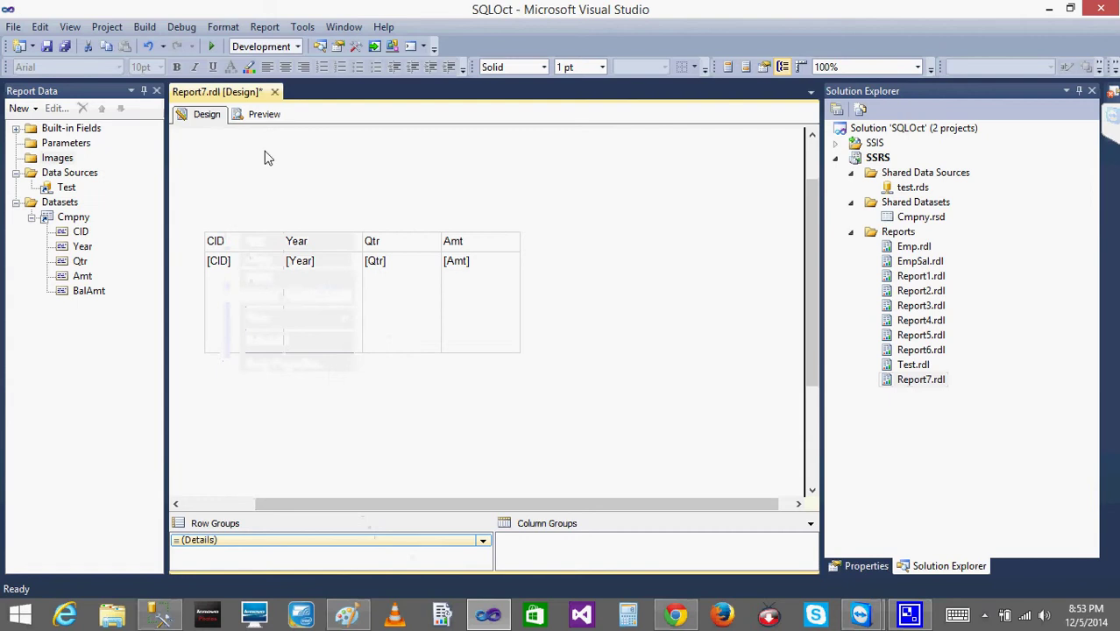
left_click(241, 247)
right_click(197, 228)
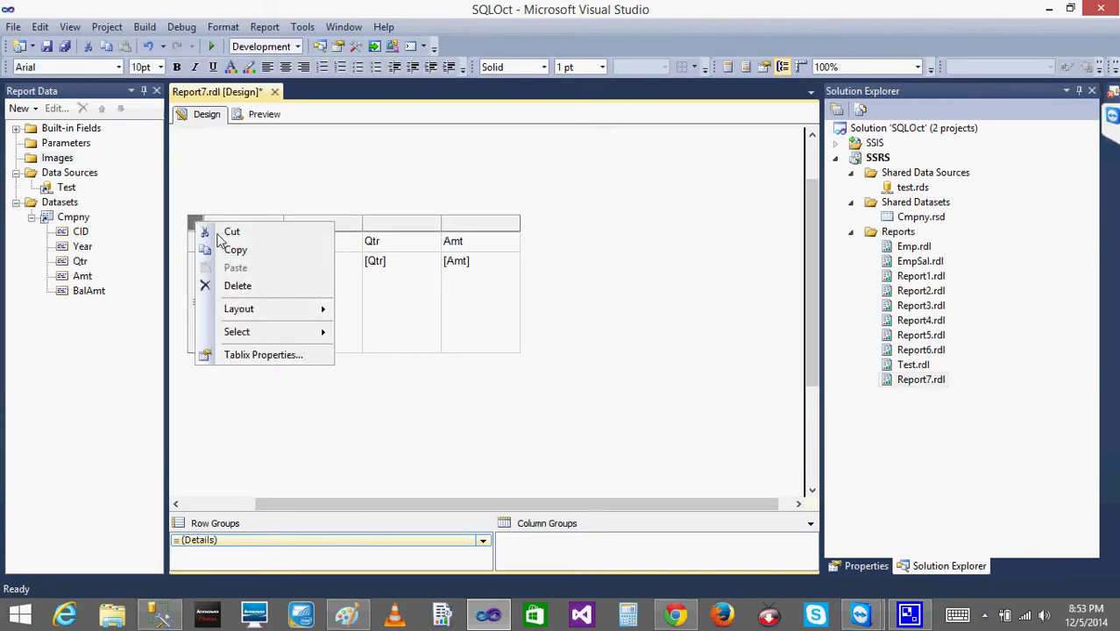
left_click(265, 287)
Insert a new table in the report body and fill its three columns with the CID, Year and Qtr fields.
right_click(254, 237)
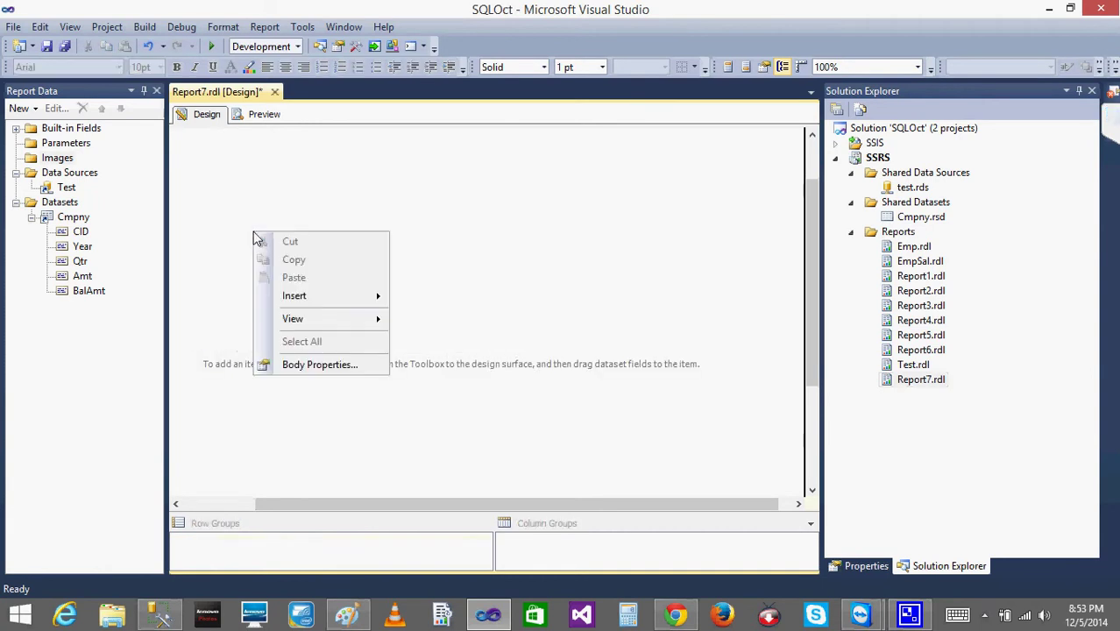
left_click(307, 298)
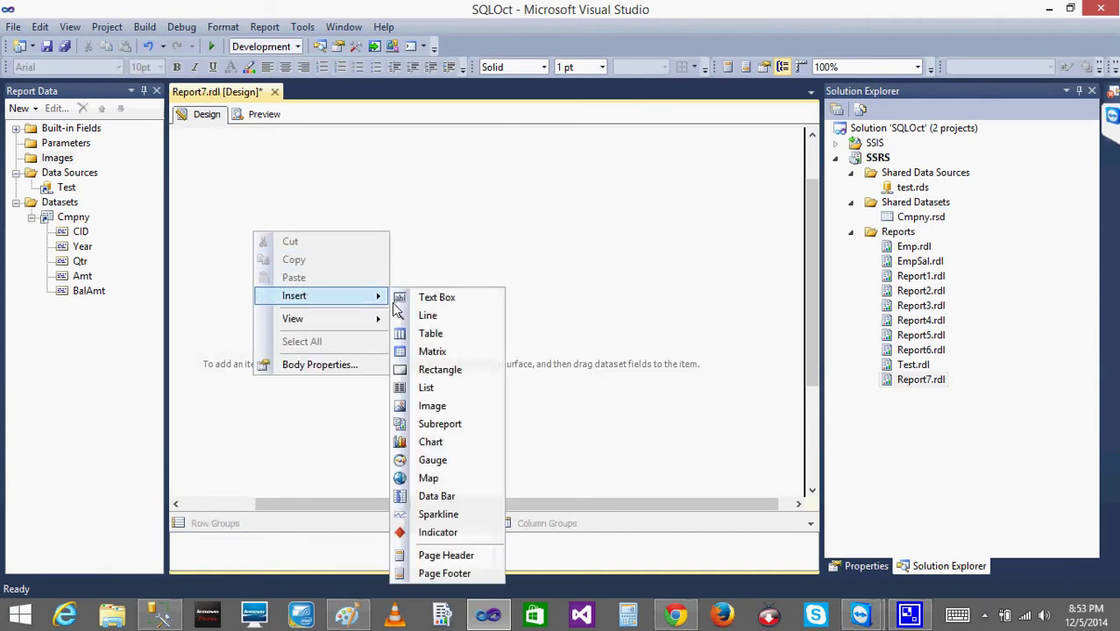
left_click(441, 337)
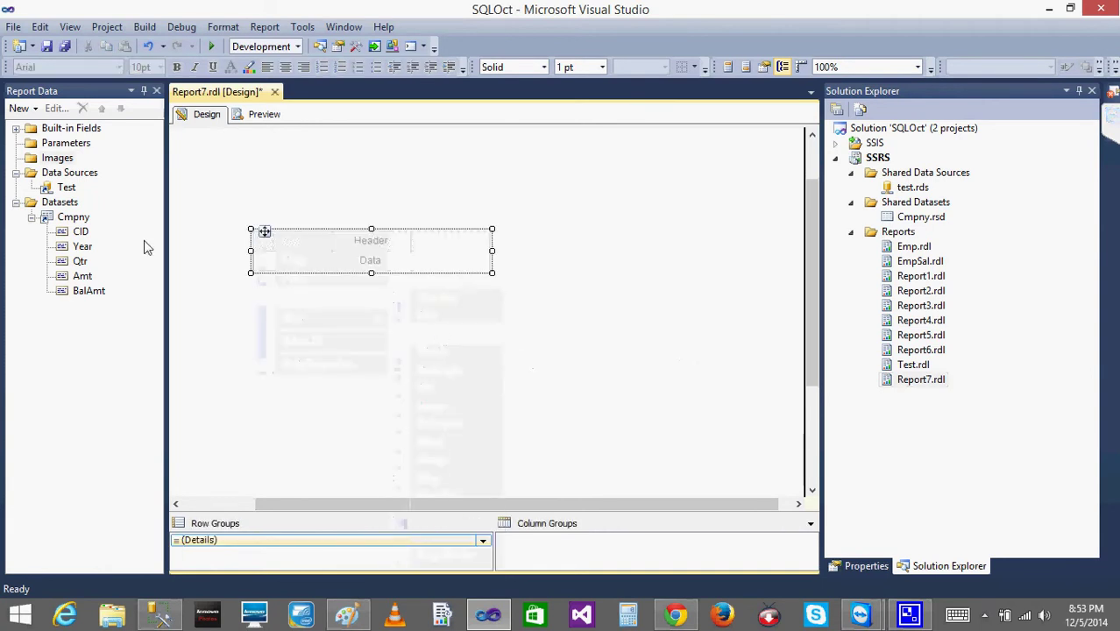
left_click(77, 232)
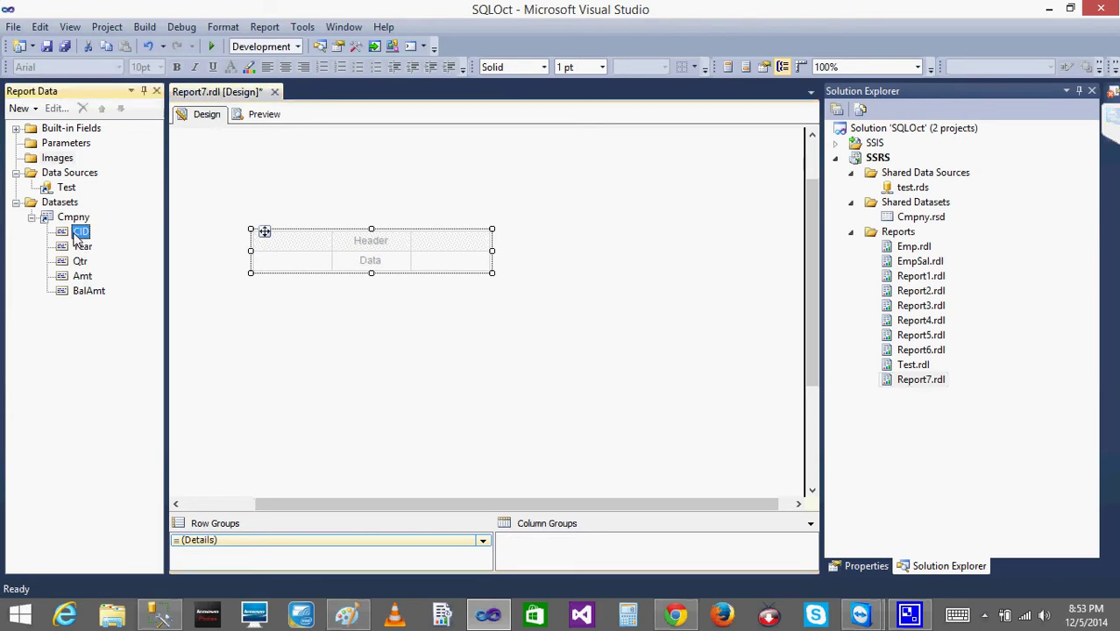
left_click_drag(77, 239, 264, 261)
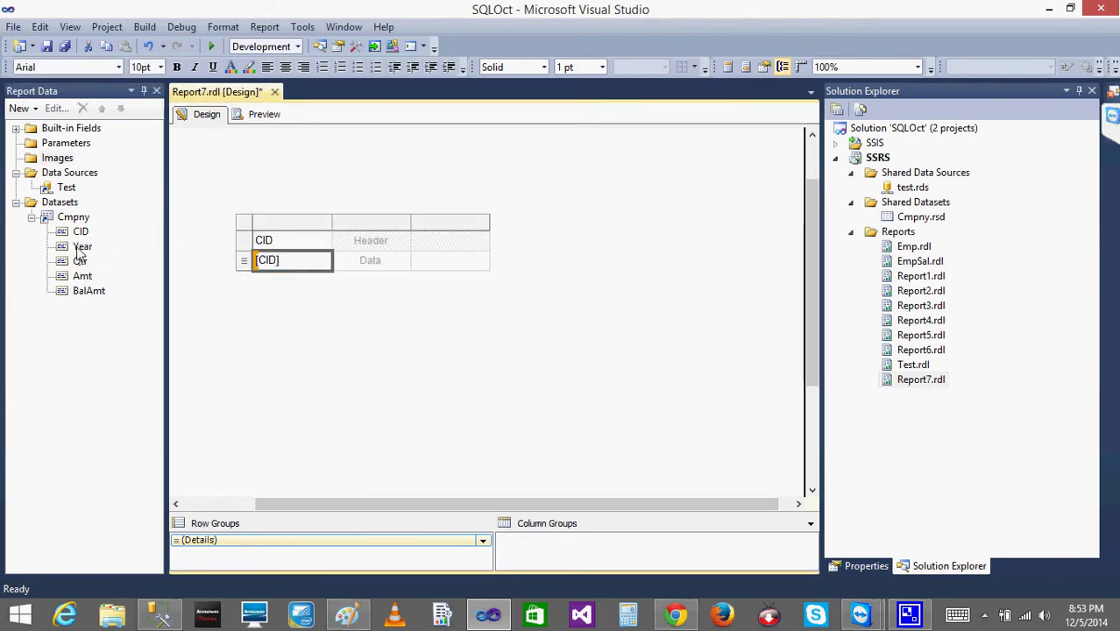
left_click_drag(79, 252, 364, 267)
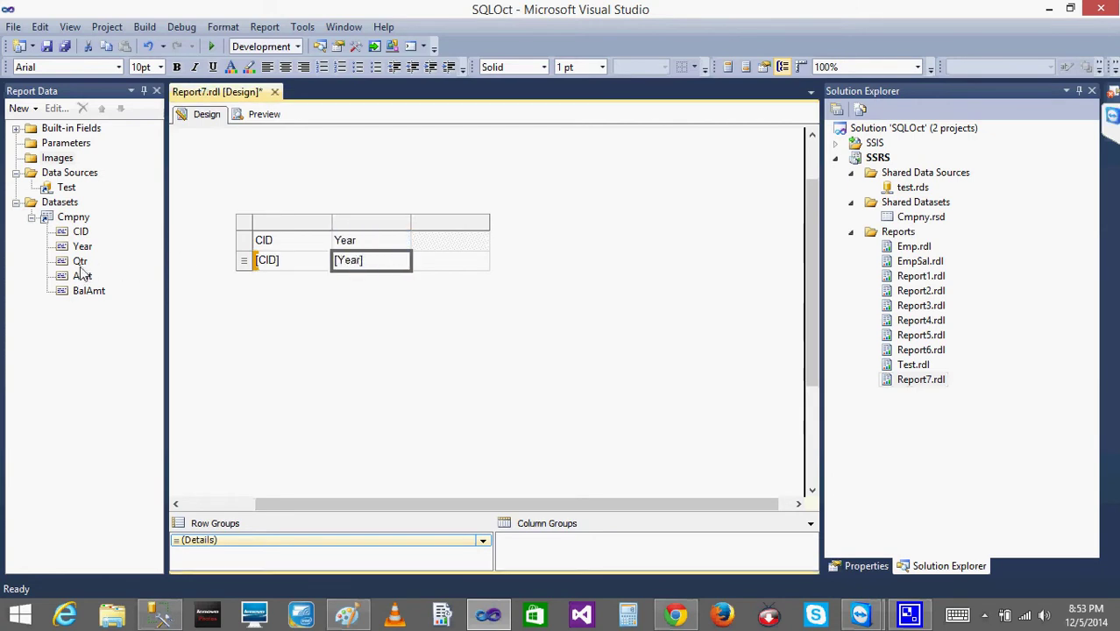
left_click_drag(79, 262, 449, 254)
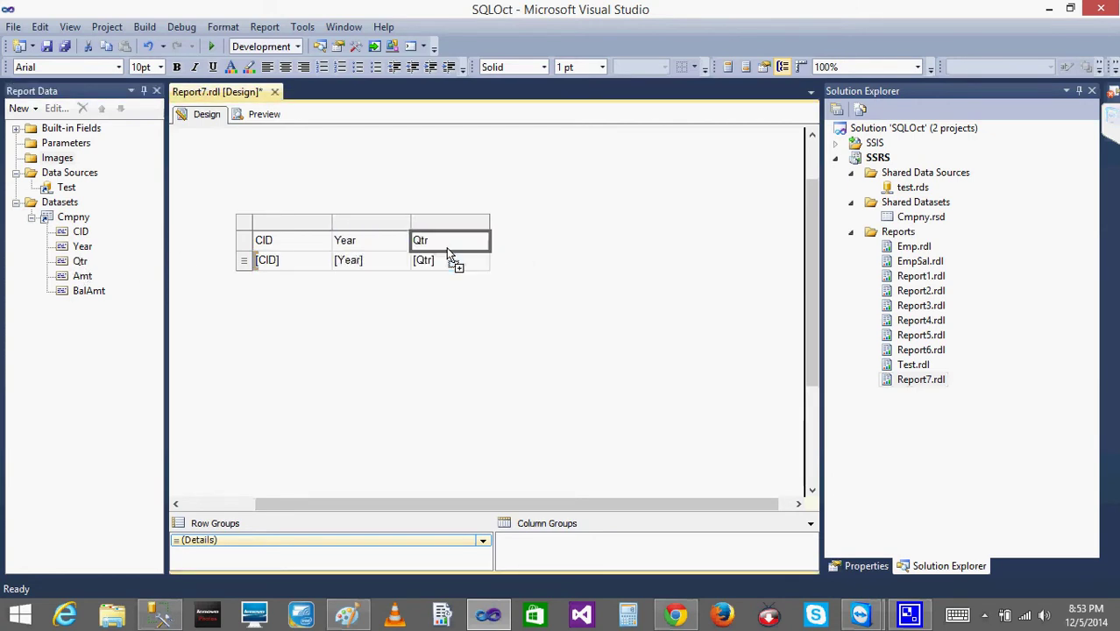
left_click(585, 232)
left_click(851, 233)
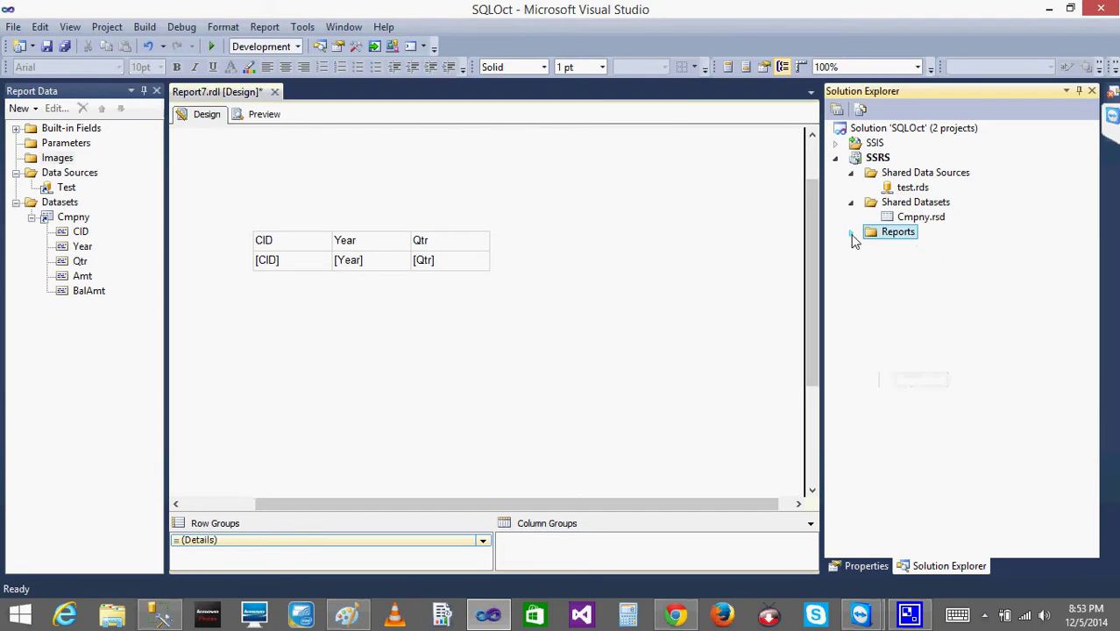
left_click(851, 204)
left_click(851, 174)
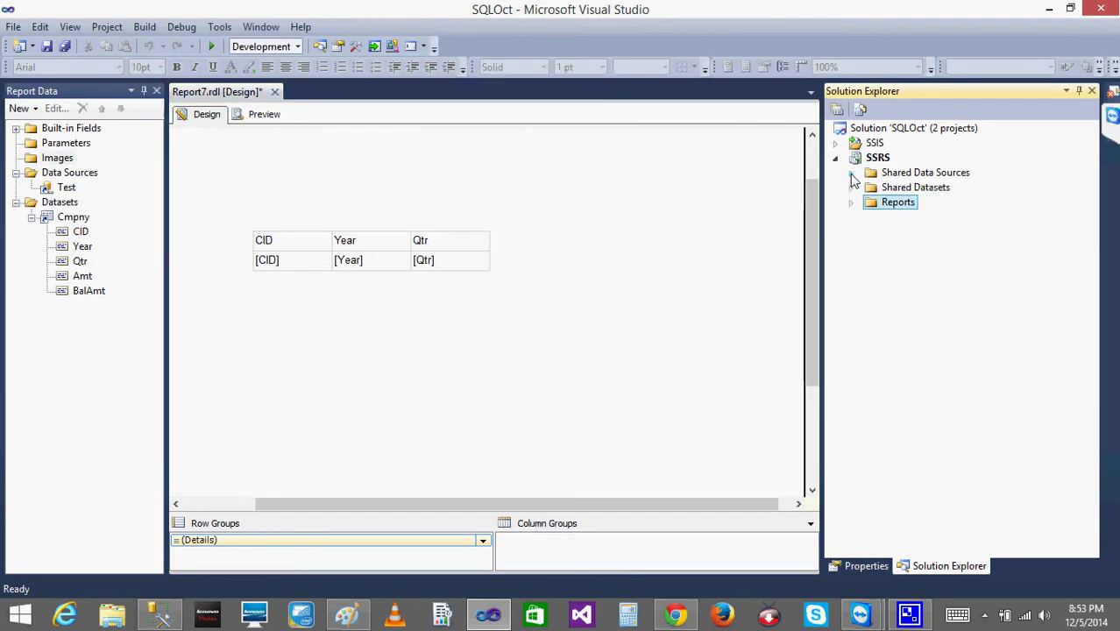
left_click(836, 158)
left_click(835, 159)
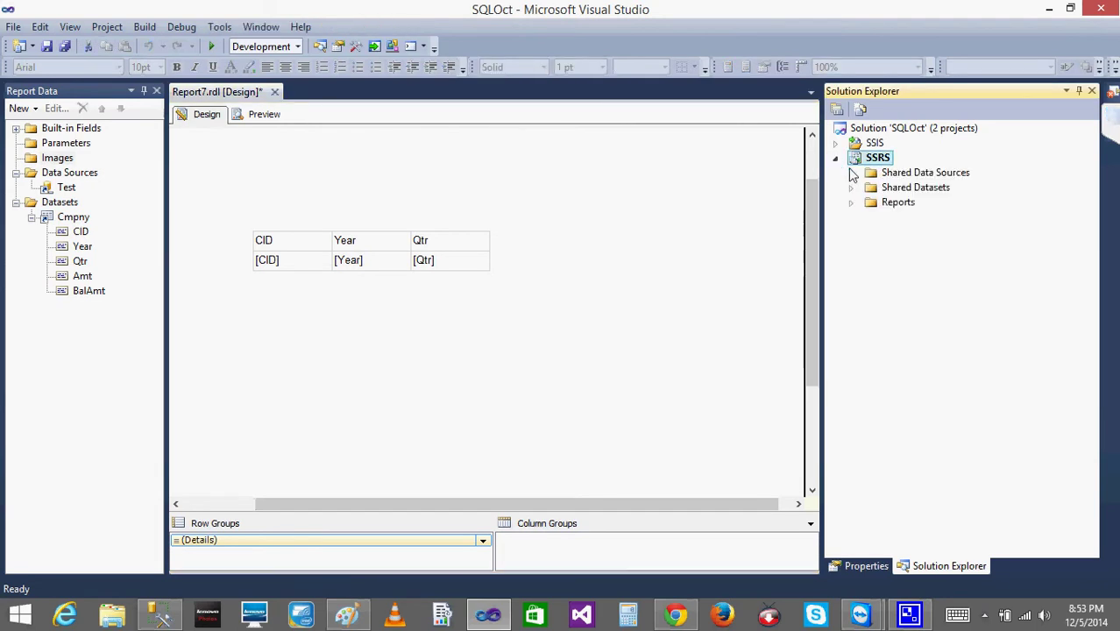
left_click(850, 174)
left_click(850, 203)
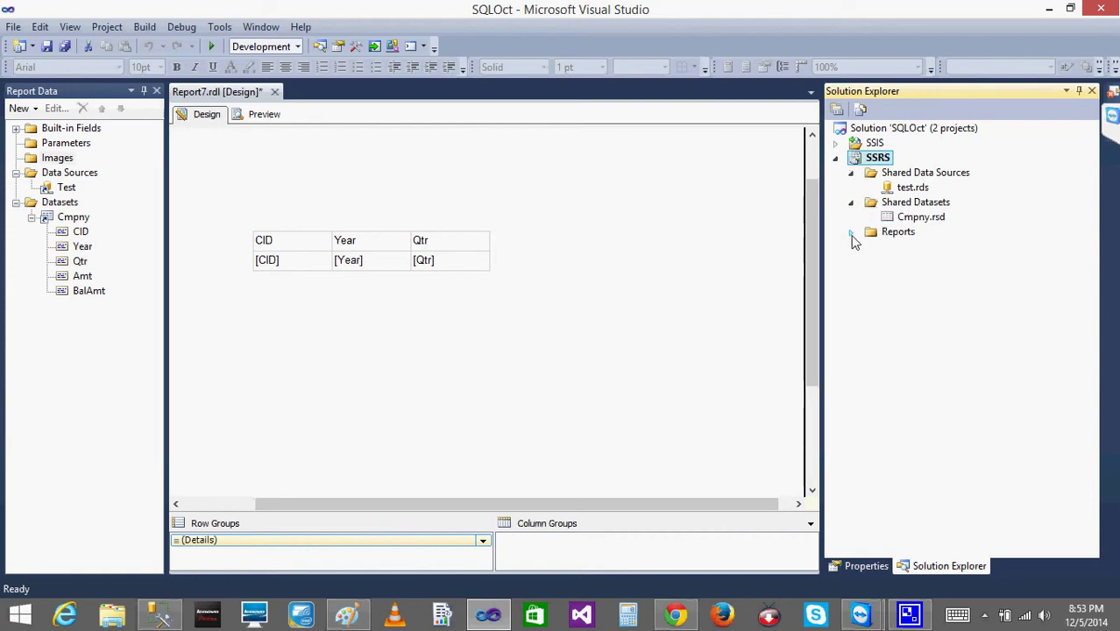
left_click(850, 232)
Preview the new CID, Year and Qtr table and return to design view.
left_click(264, 115)
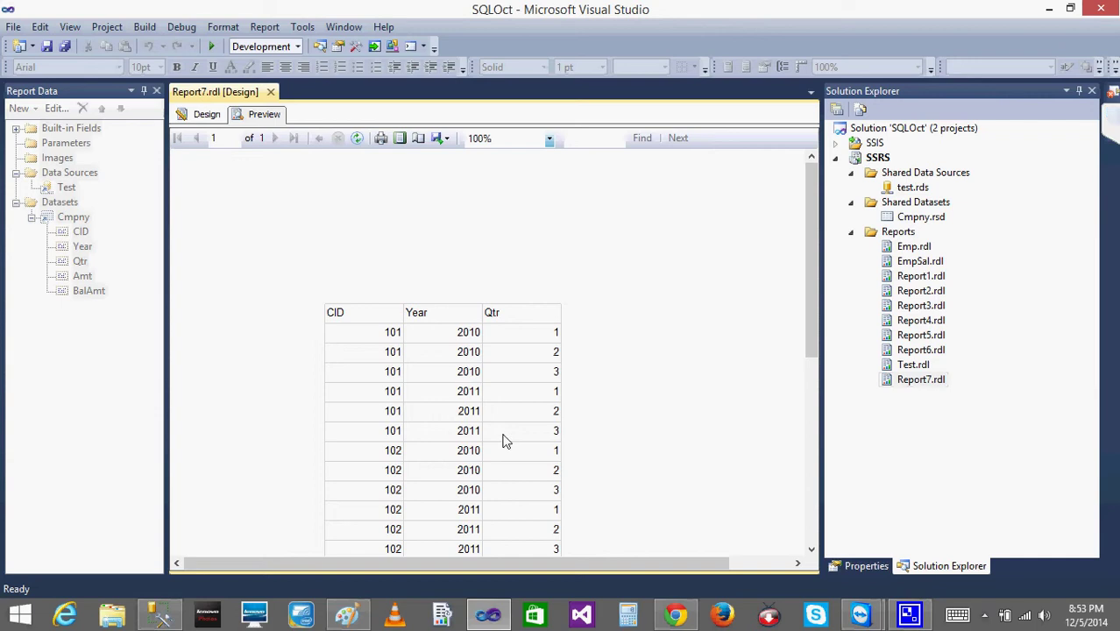
left_click(203, 114)
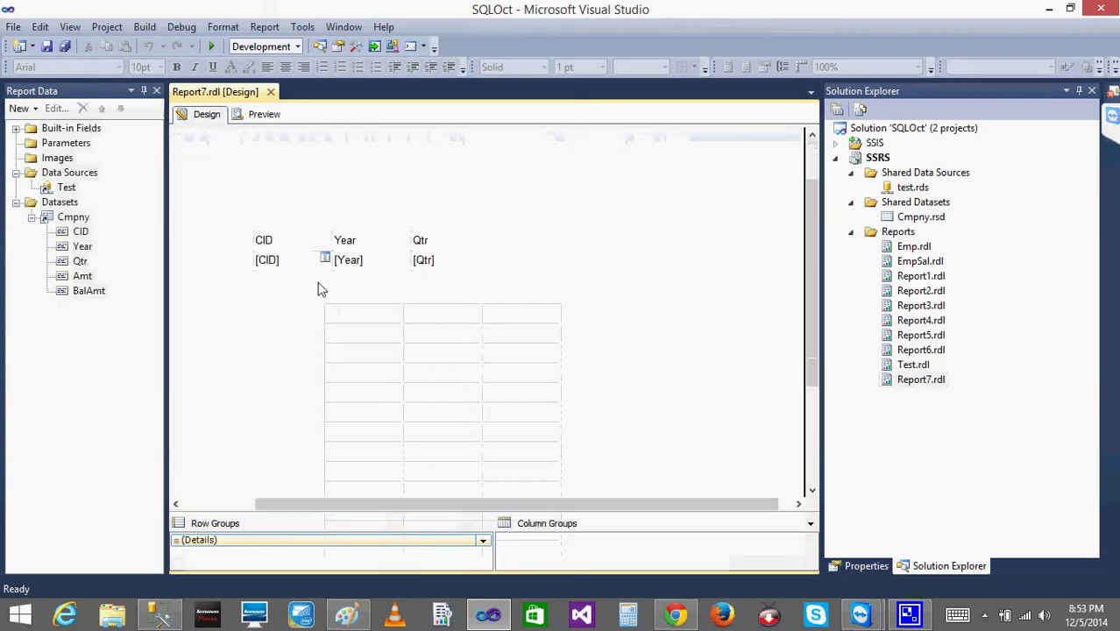
Add the Amt field as a fourth column after Qtr in the table.
left_click(432, 250)
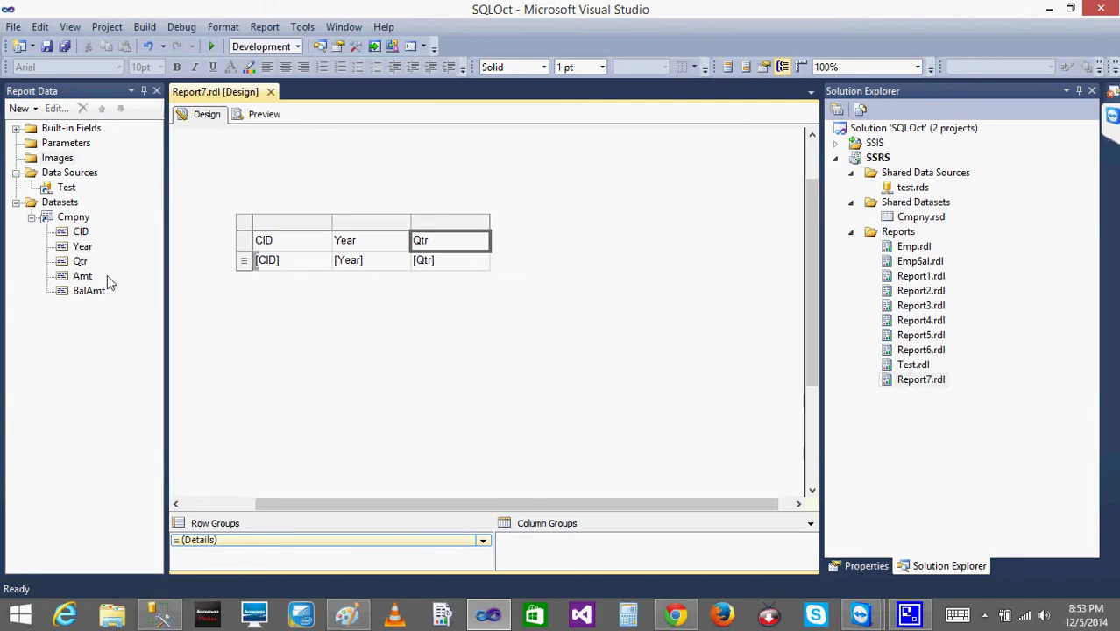
left_click_drag(79, 279, 483, 255)
left_click(380, 289)
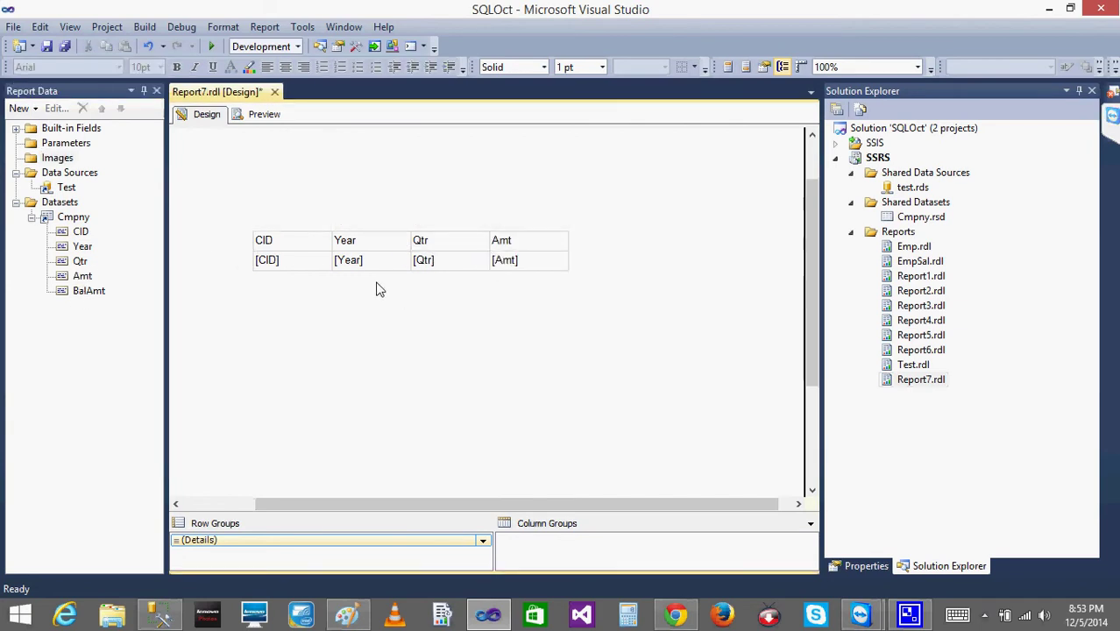
left_click(298, 266)
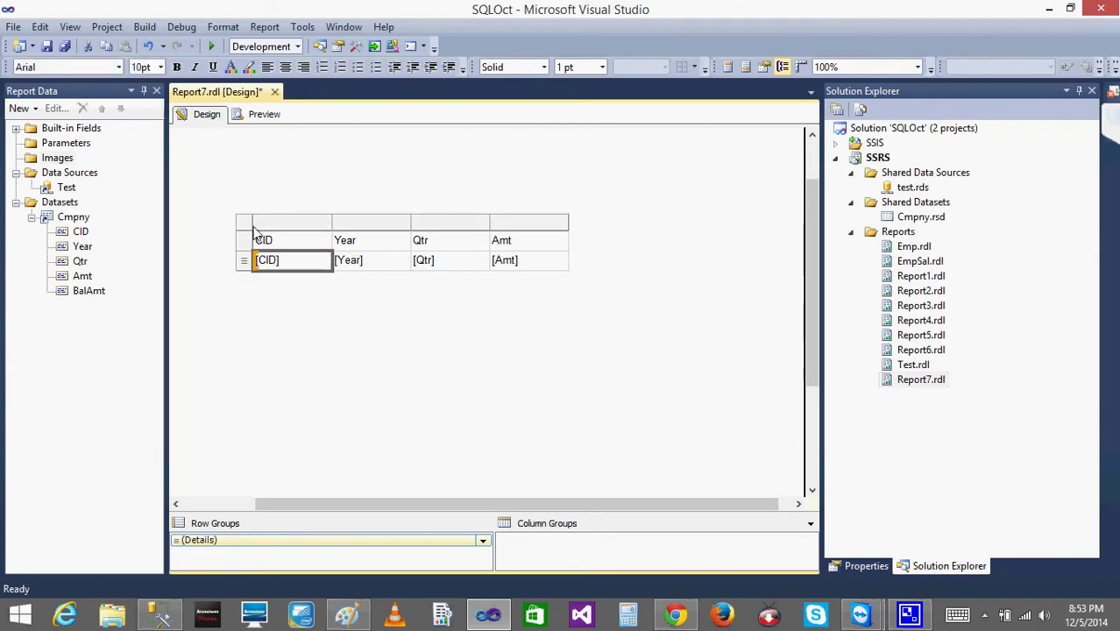
left_click(291, 301)
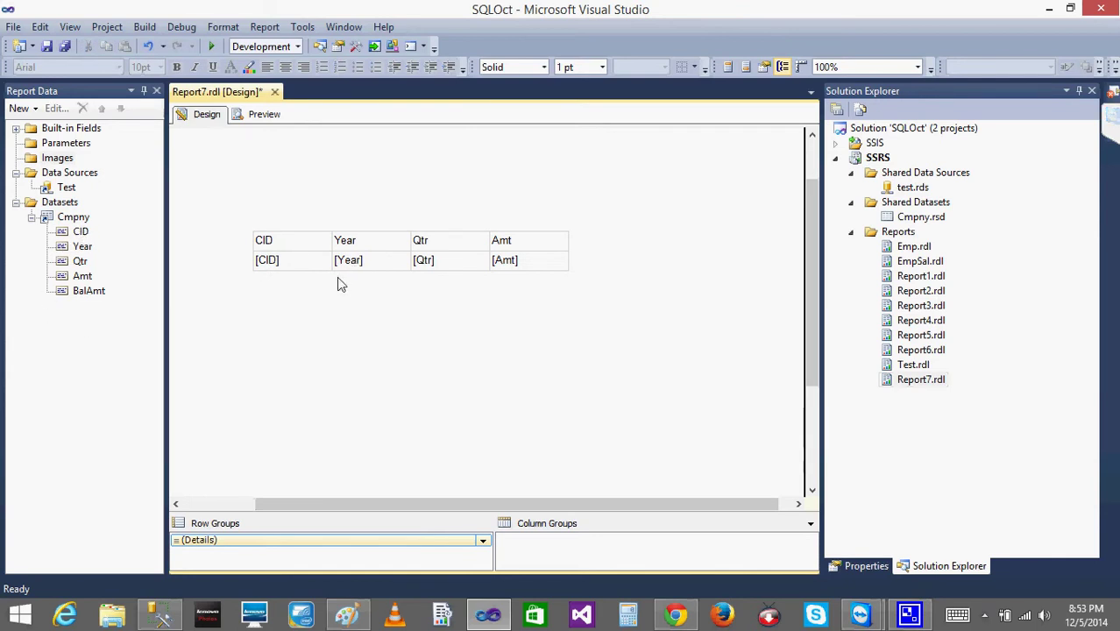
Undo the recent table edits and clear the report body of its table.
key("ctrl+z")
key("ctrl+z")
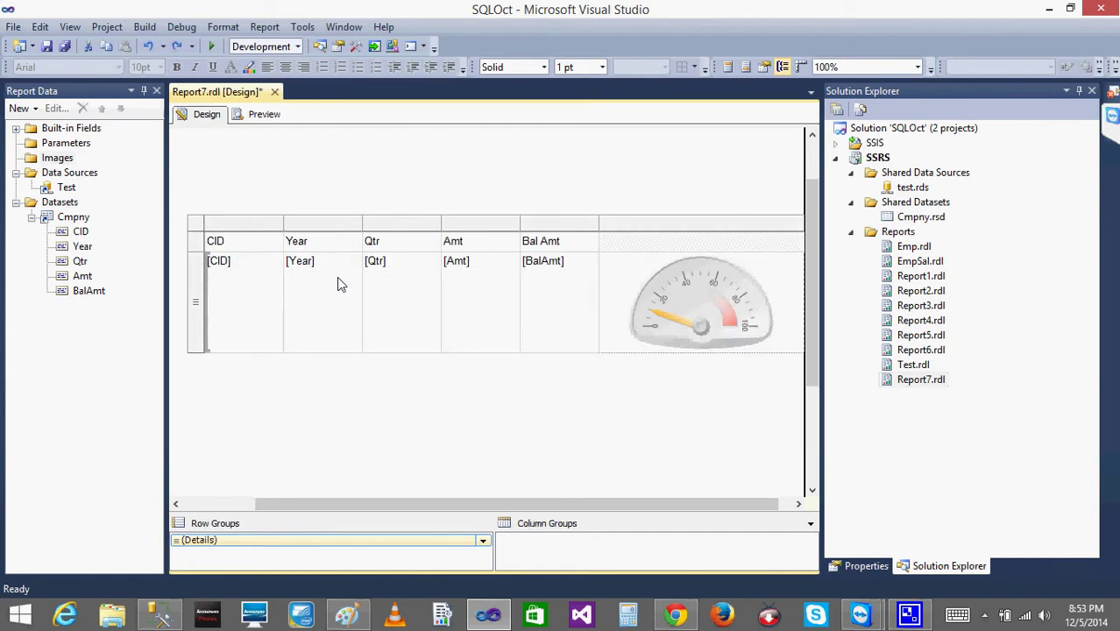
key("ctrl+z")
key("ctrl+z")
key("ctrl+z")
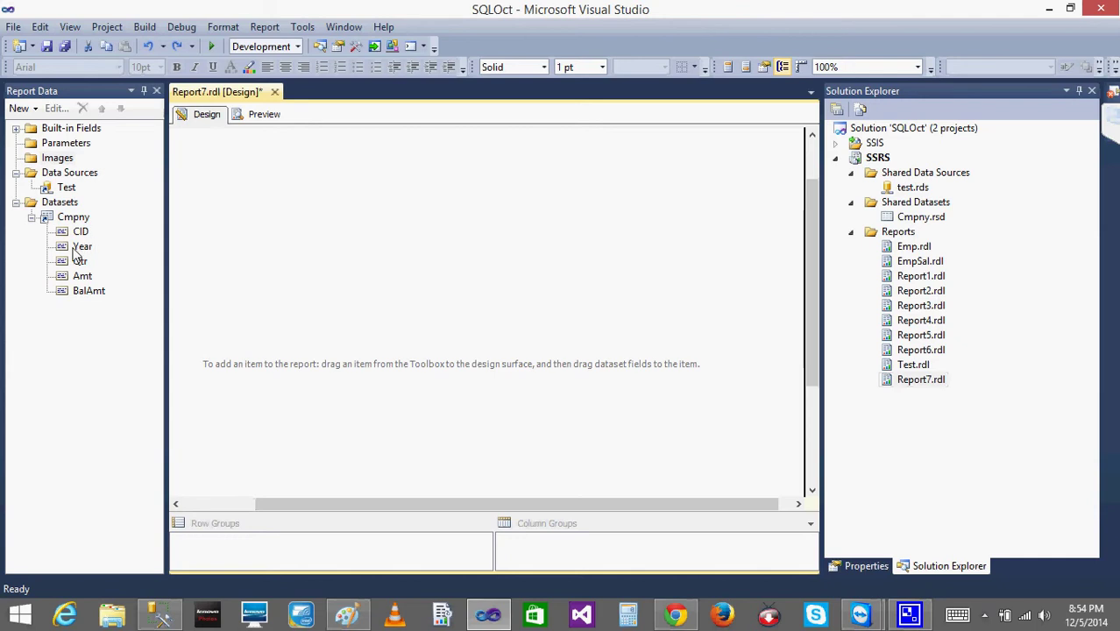
Insert a new table in the report body and add CID and Amt as nested row groups above Details.
left_click_drag(81, 247, 125, 231)
right_click(349, 245)
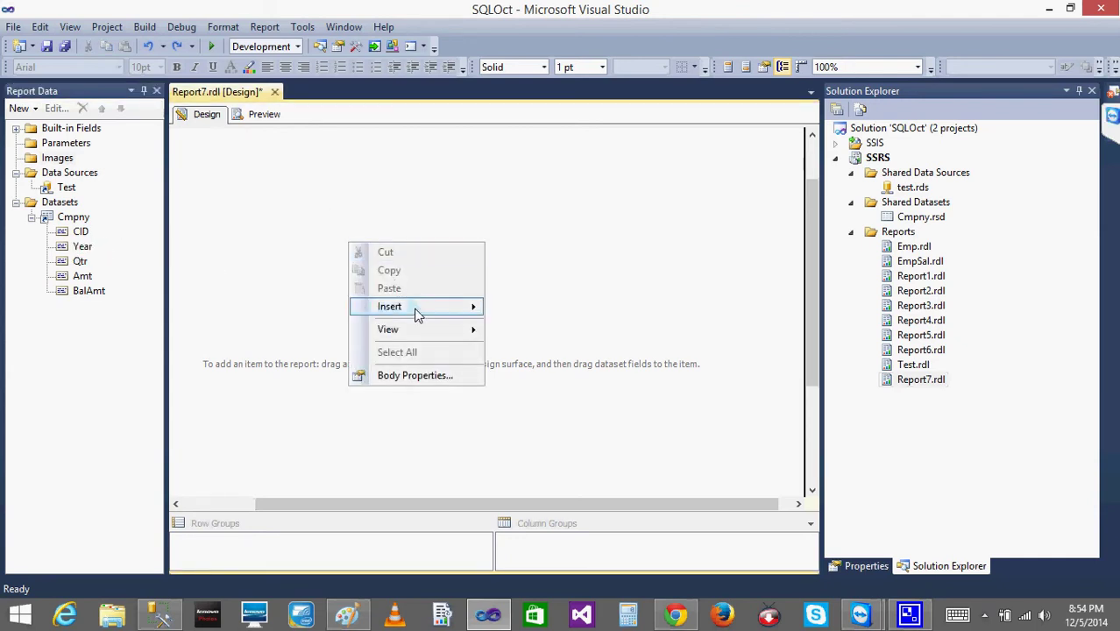
mouse_move(444, 314)
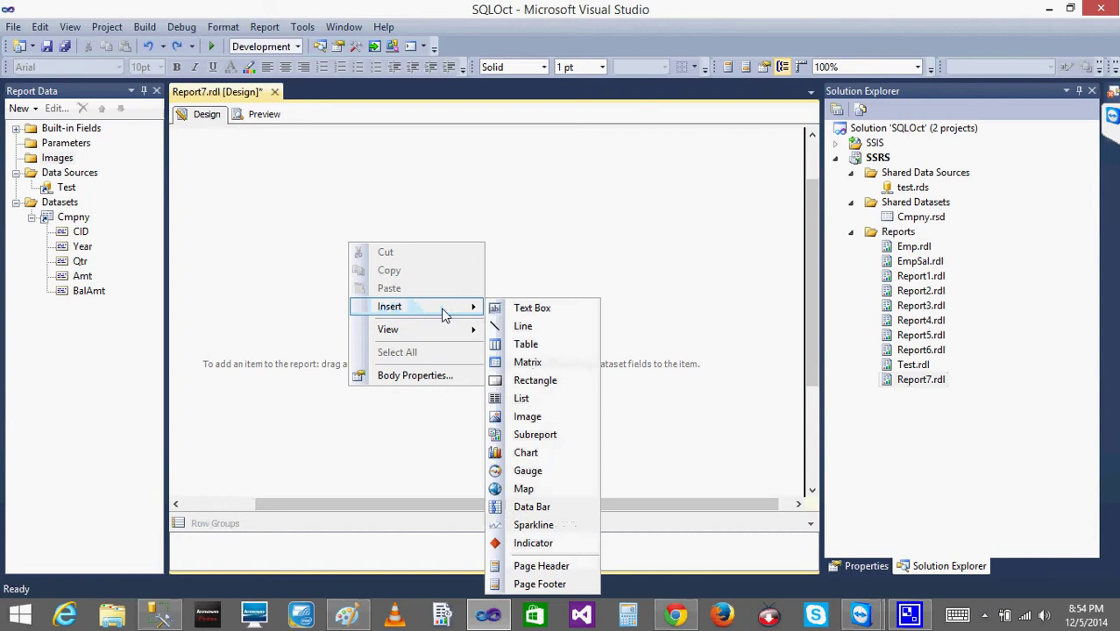
left_click(528, 343)
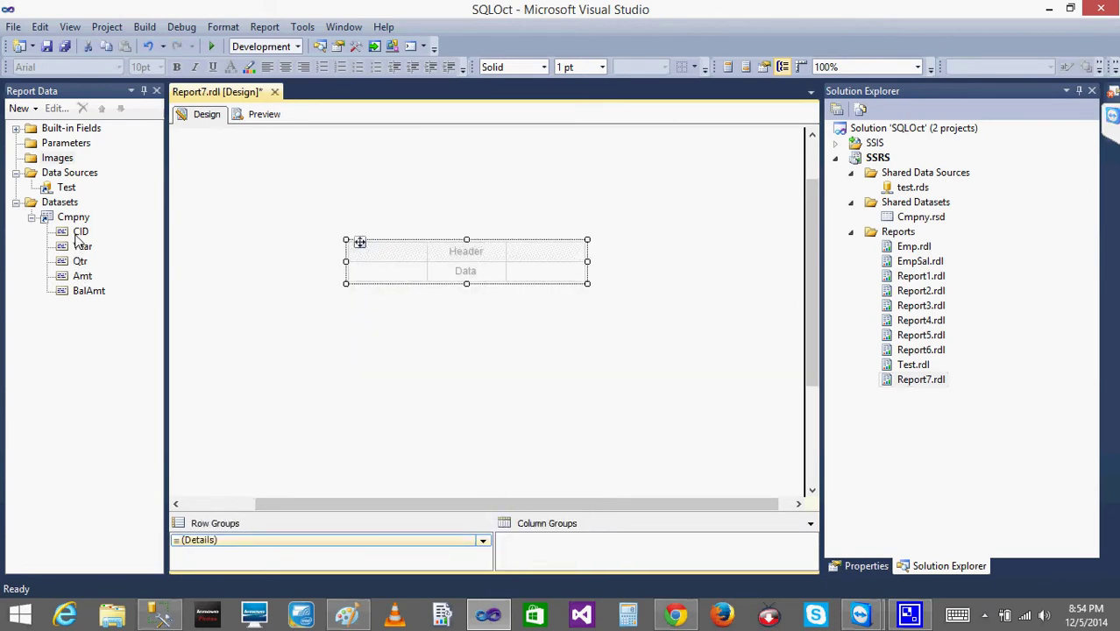
left_click_drag(77, 232, 351, 534)
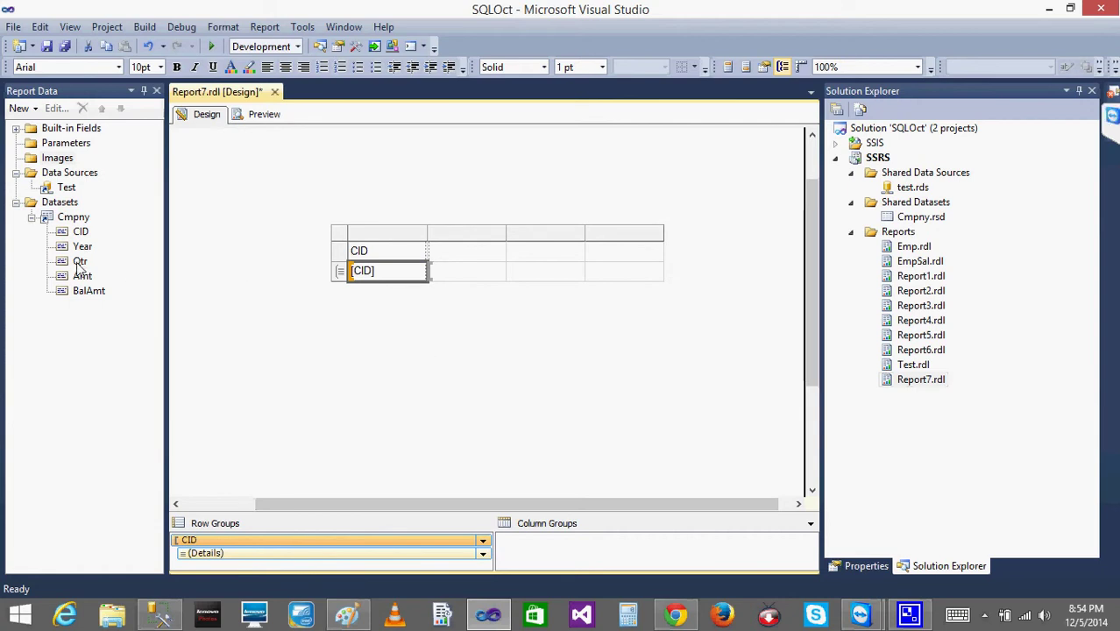
left_click_drag(82, 277, 452, 542)
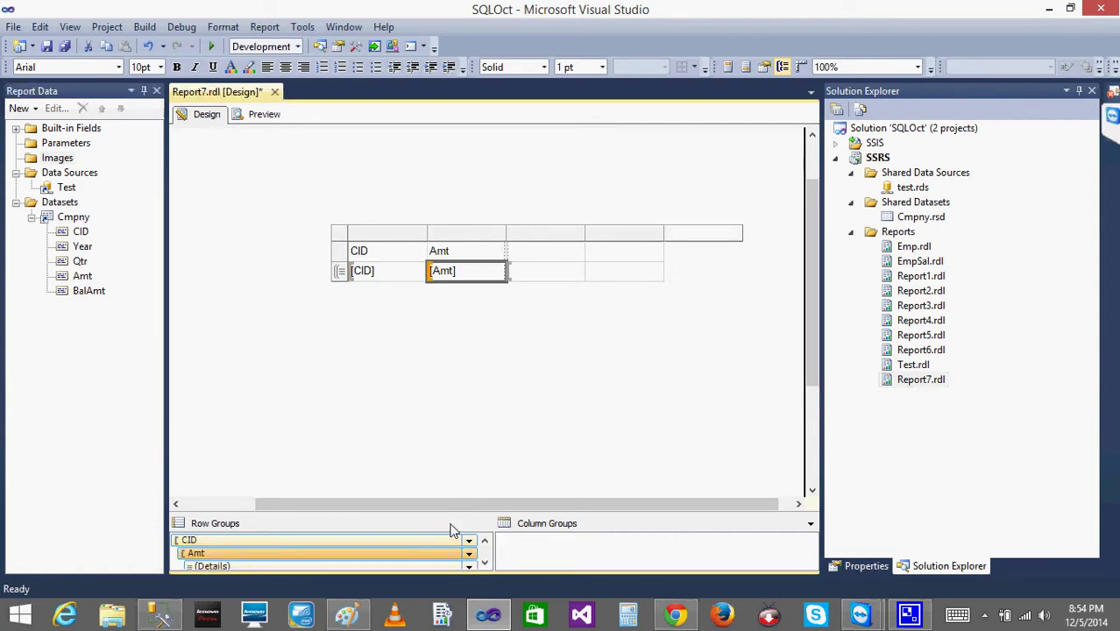
Preview the grouped table, and delete two of its empty columns in design view.
left_click(263, 113)
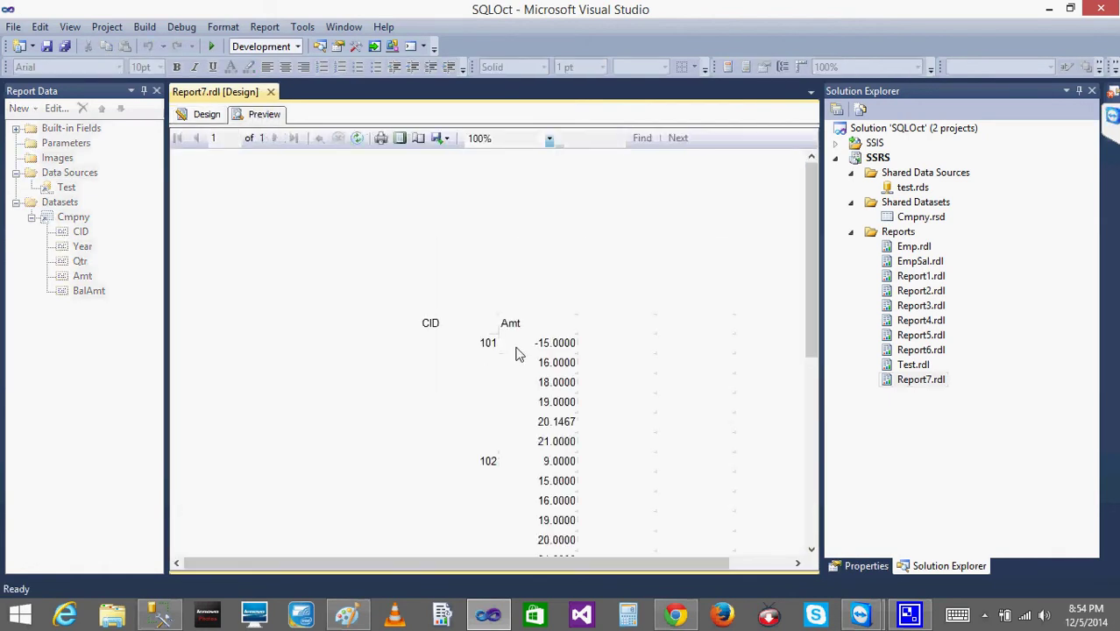
left_click(203, 114)
left_click(549, 250)
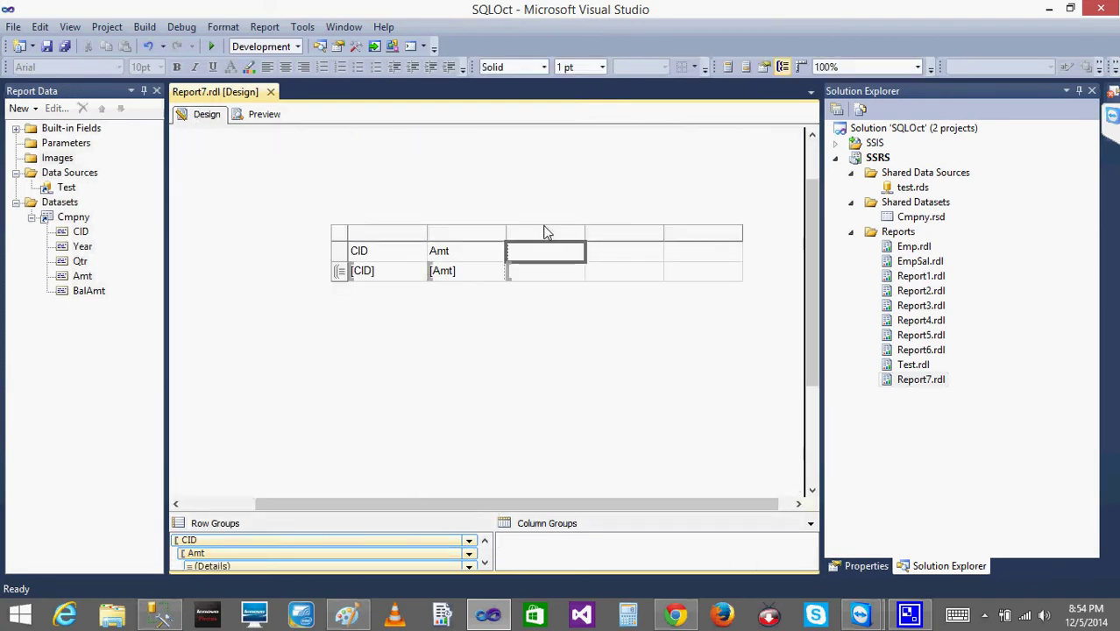
right_click(545, 235)
left_click(574, 259)
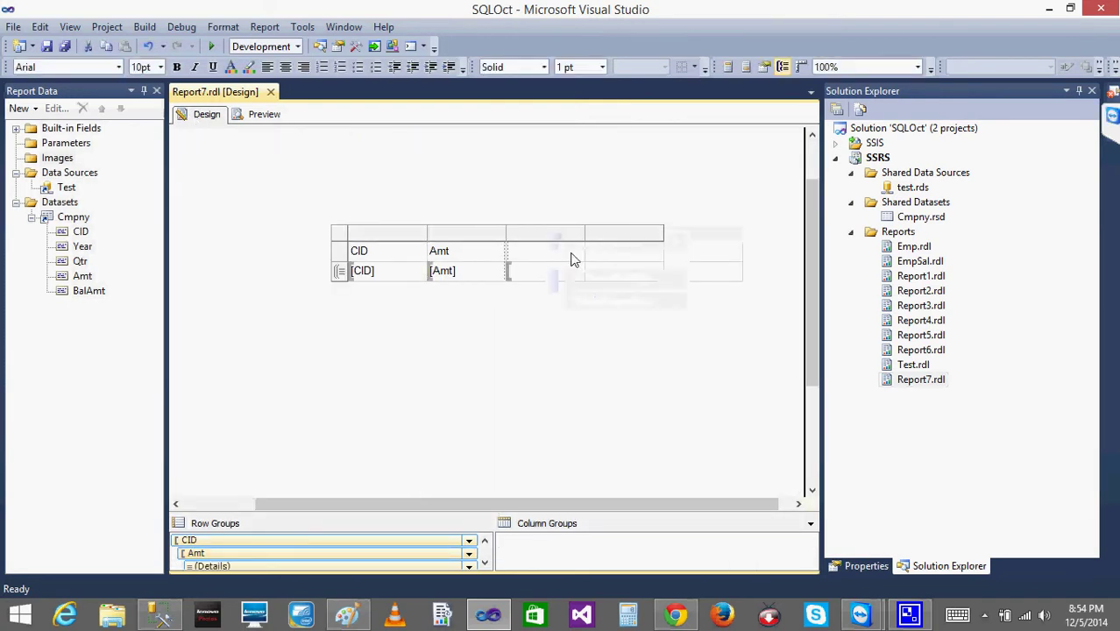
right_click(541, 236)
left_click(580, 262)
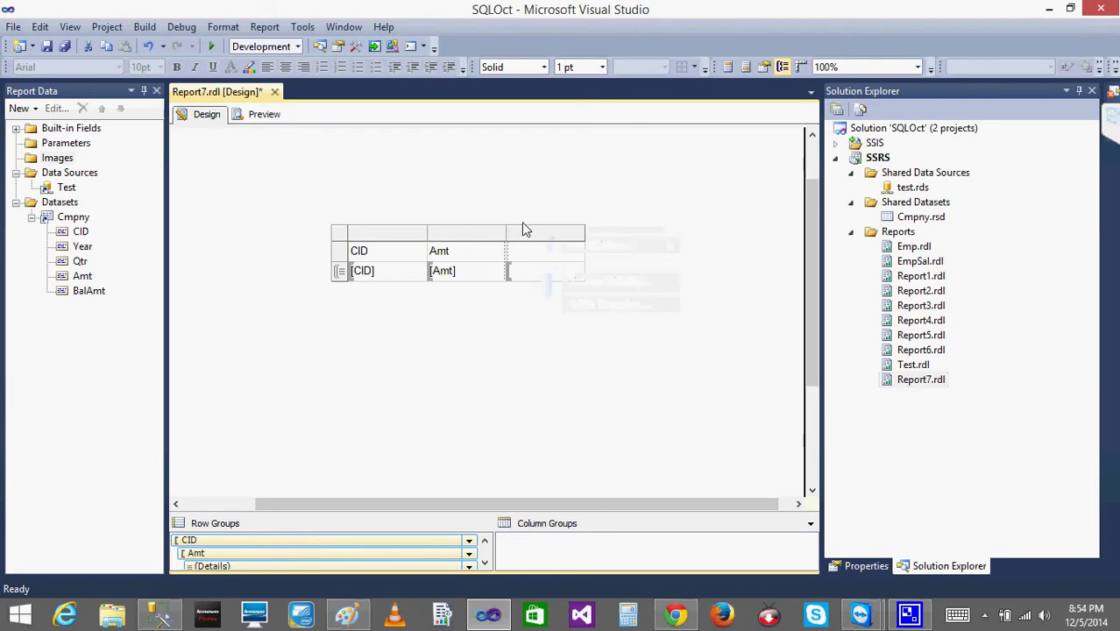
Try to delete the one remaining empty column beside Amt.
right_click(528, 234)
left_click(577, 259)
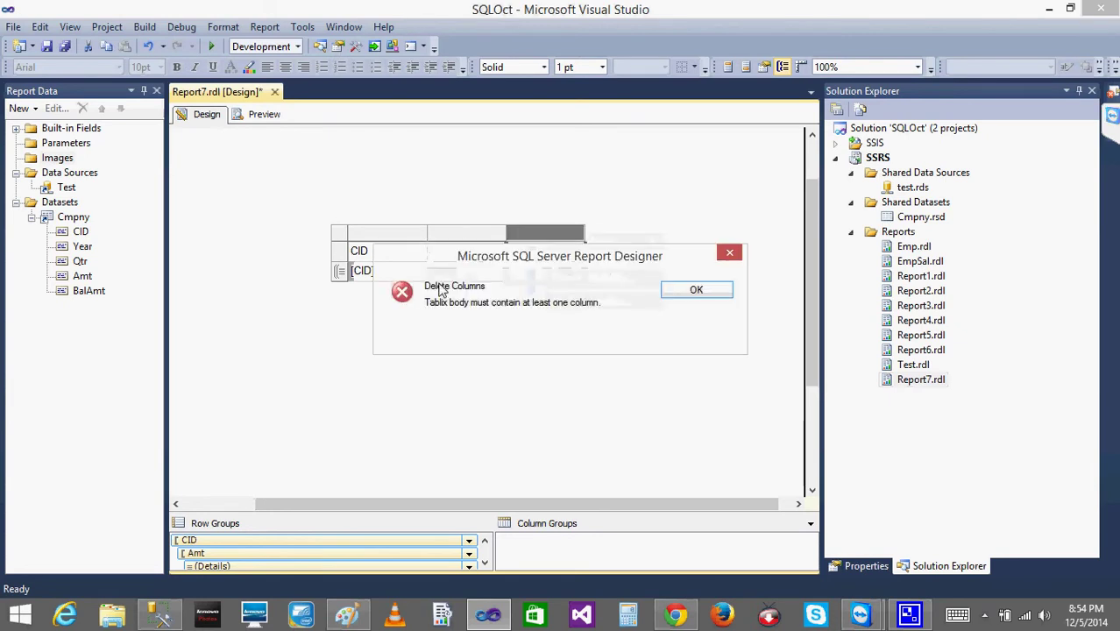
left_click(689, 289)
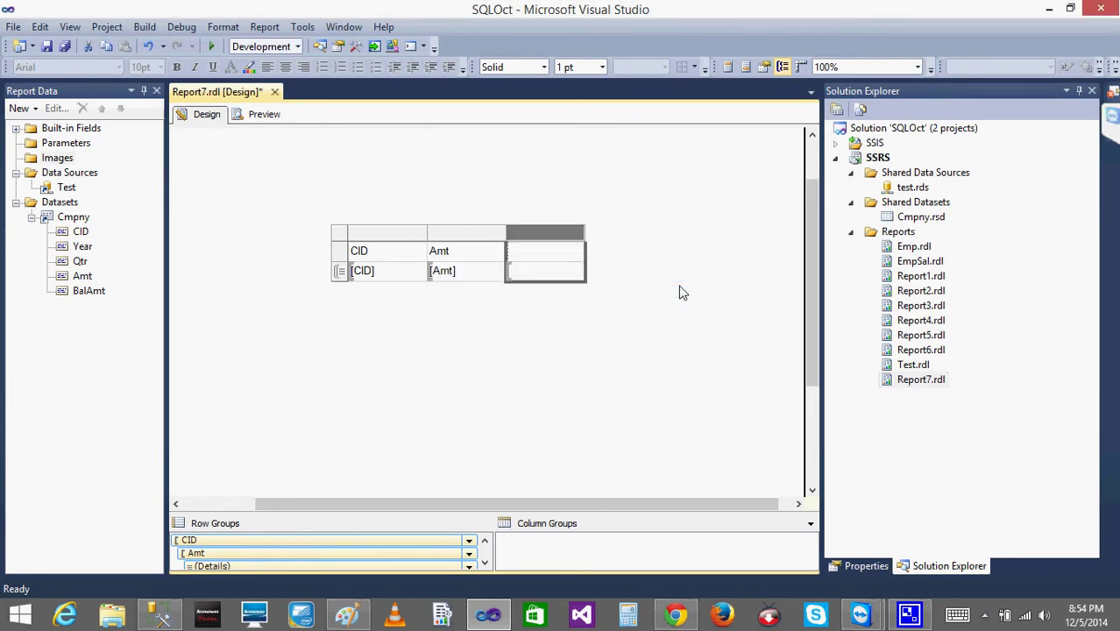
right_click(525, 234)
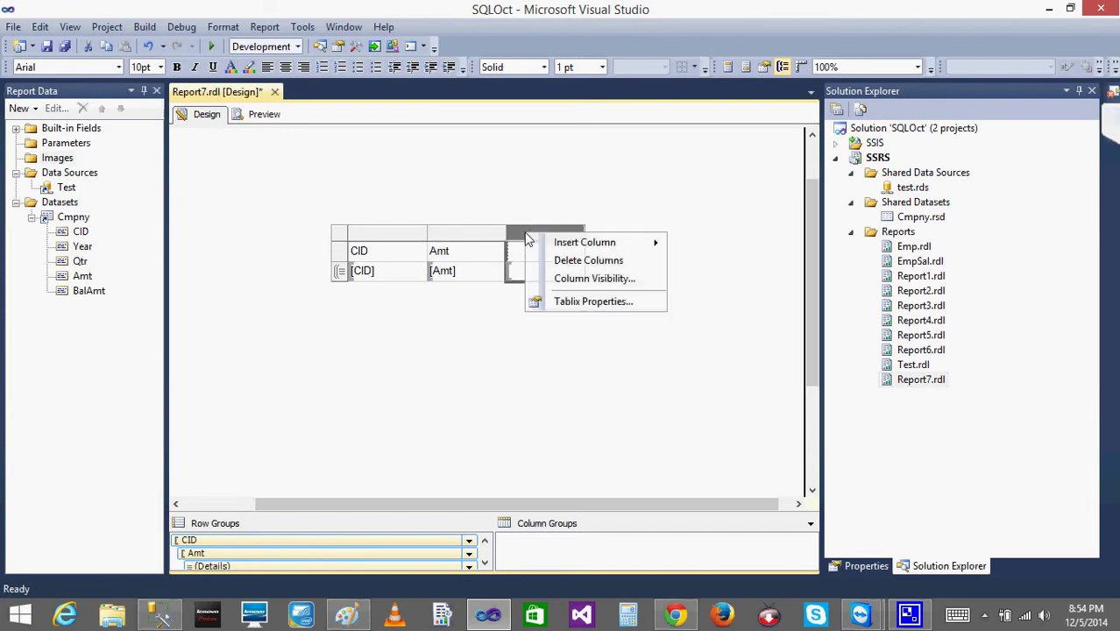
left_click(568, 261)
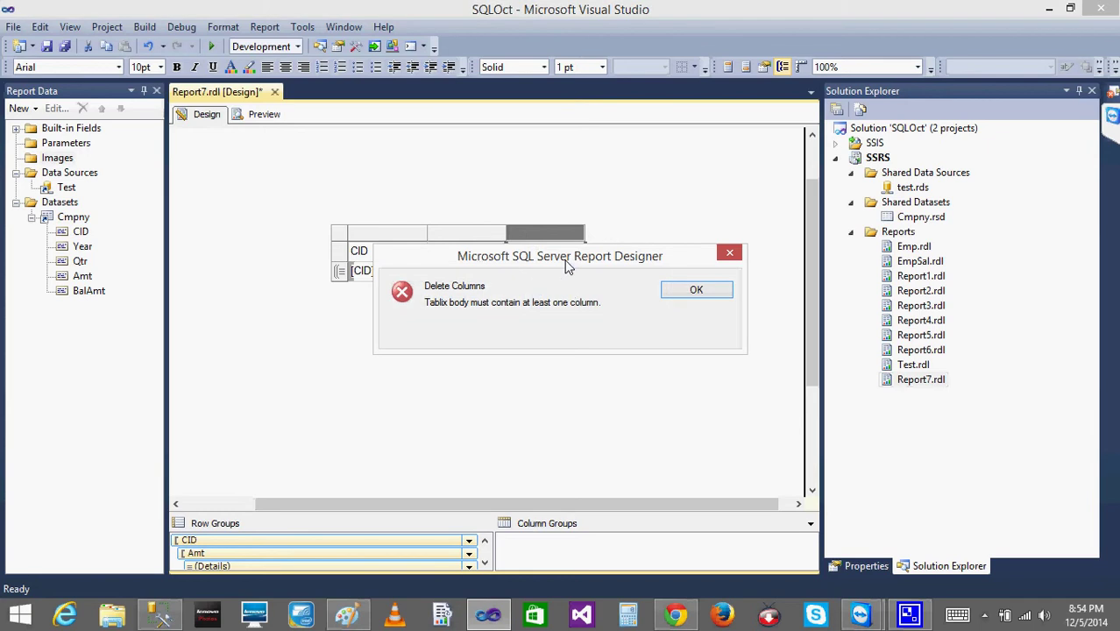
left_click(697, 291)
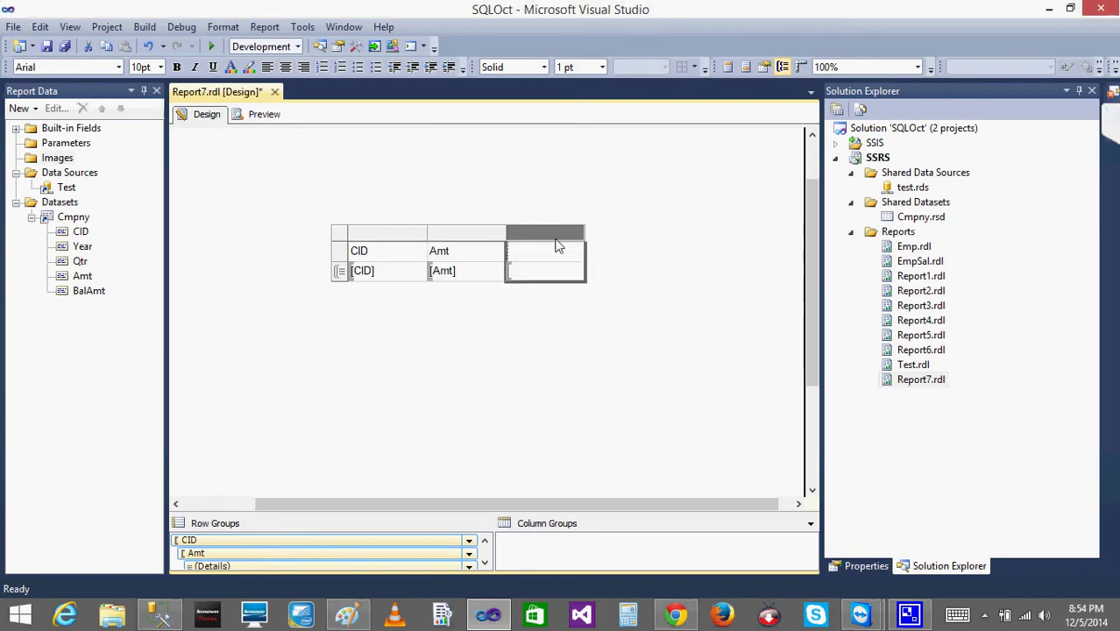
Preview the table grouped by CID and Amt, and return to design view.
left_click(480, 234)
left_click(534, 235)
left_click(263, 114)
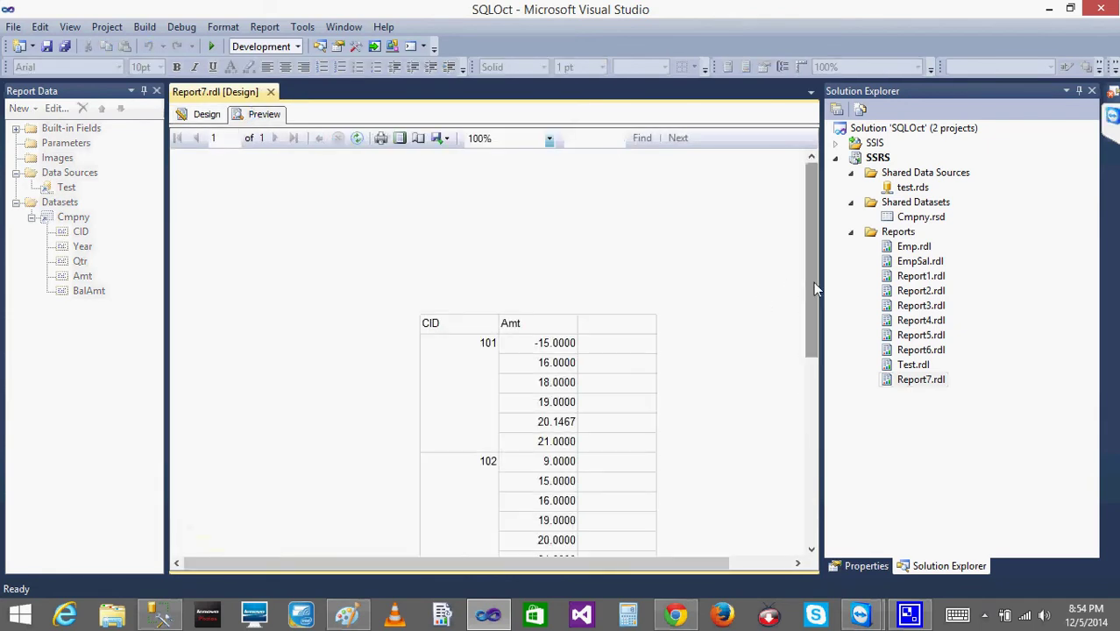
left_click_drag(813, 283, 408, 175)
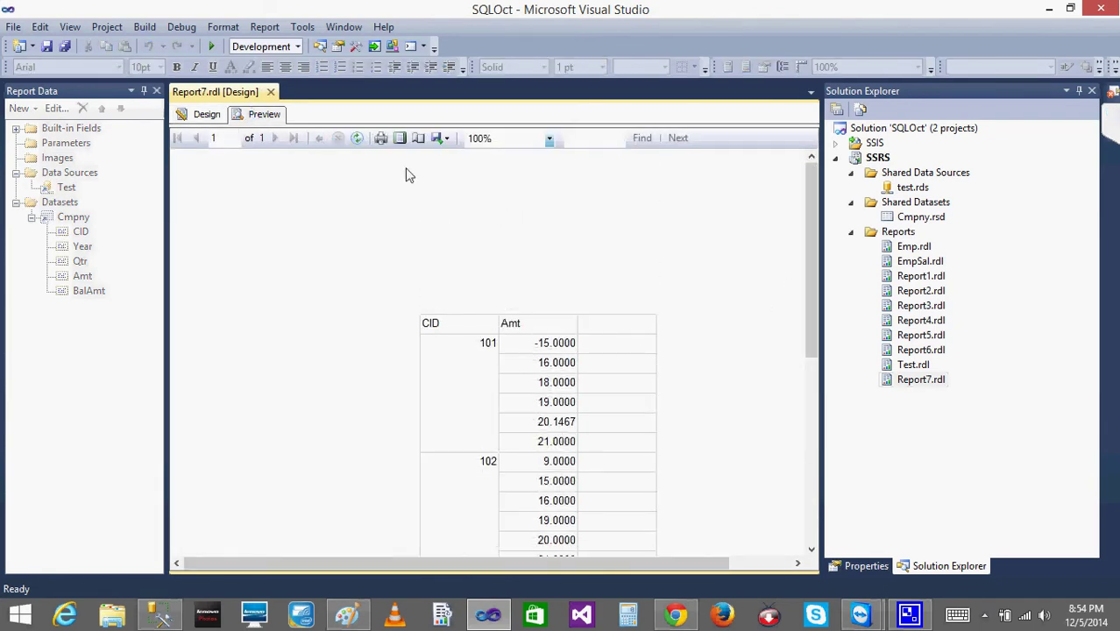
left_click(213, 117)
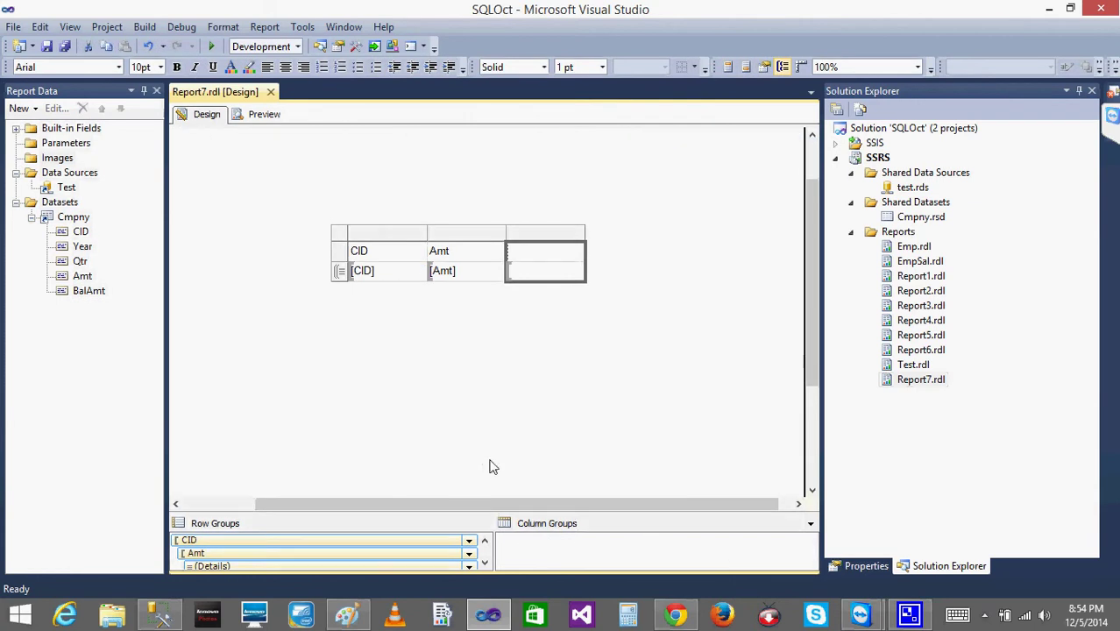
Hide the Details row group initially with its display toggled by the CID item, and preview the report.
scroll(468, 566, "down", 1)
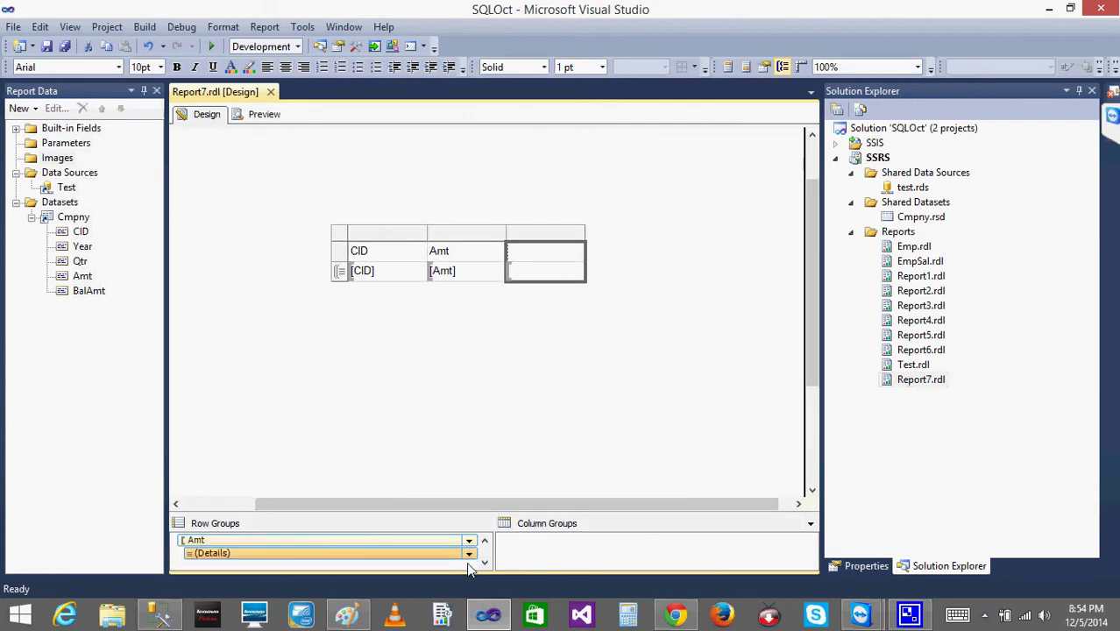
right_click(469, 555)
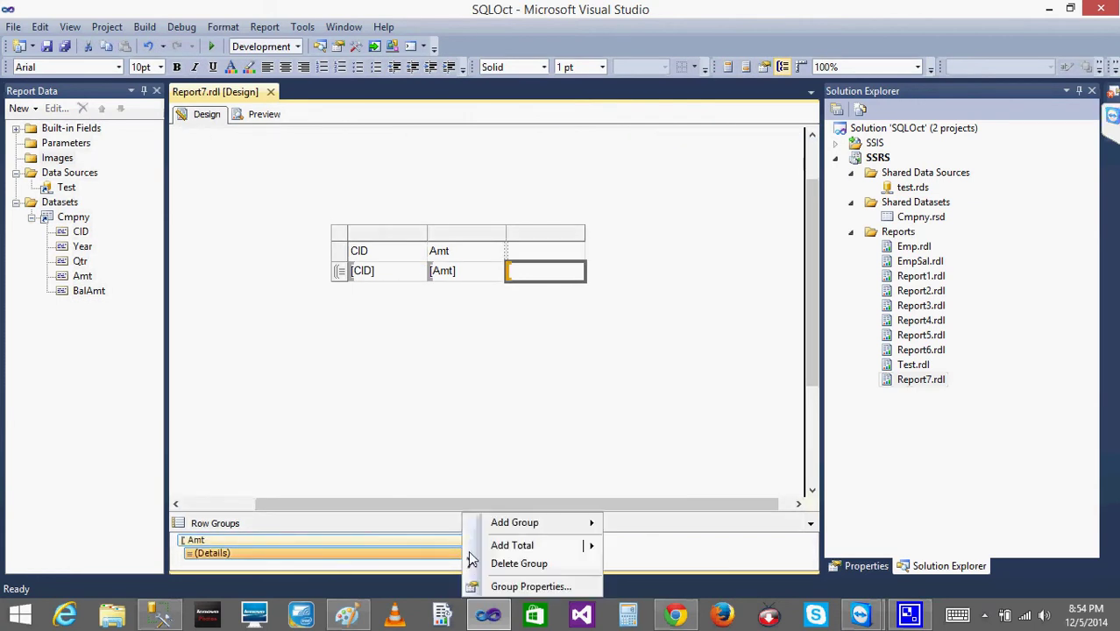
left_click(520, 585)
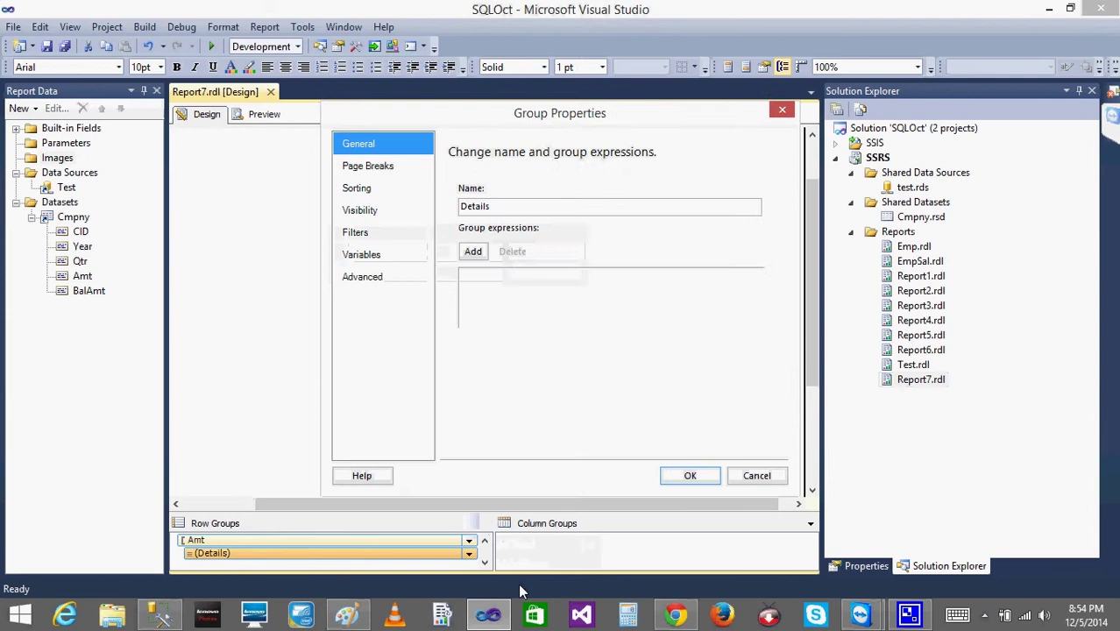
left_click(370, 219)
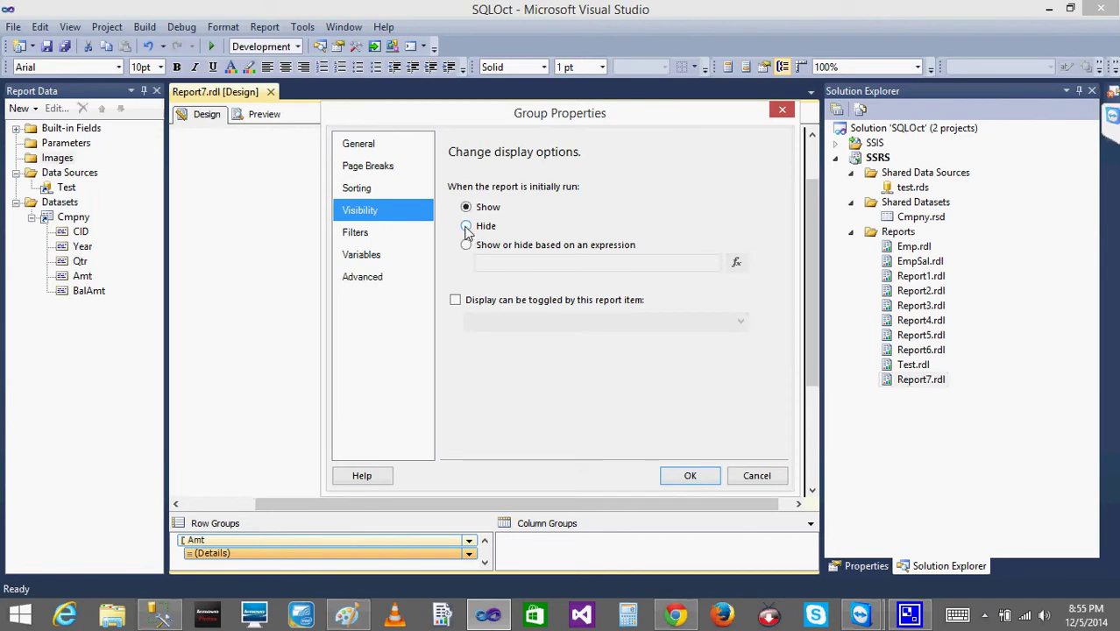
left_click(455, 300)
left_click(554, 322)
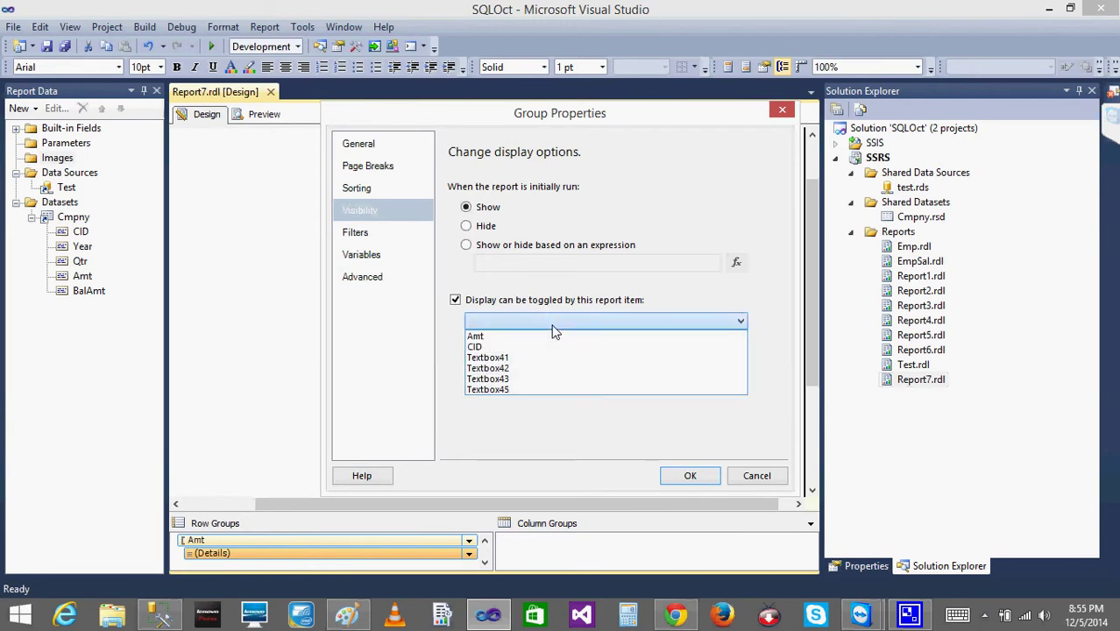
left_click(468, 228)
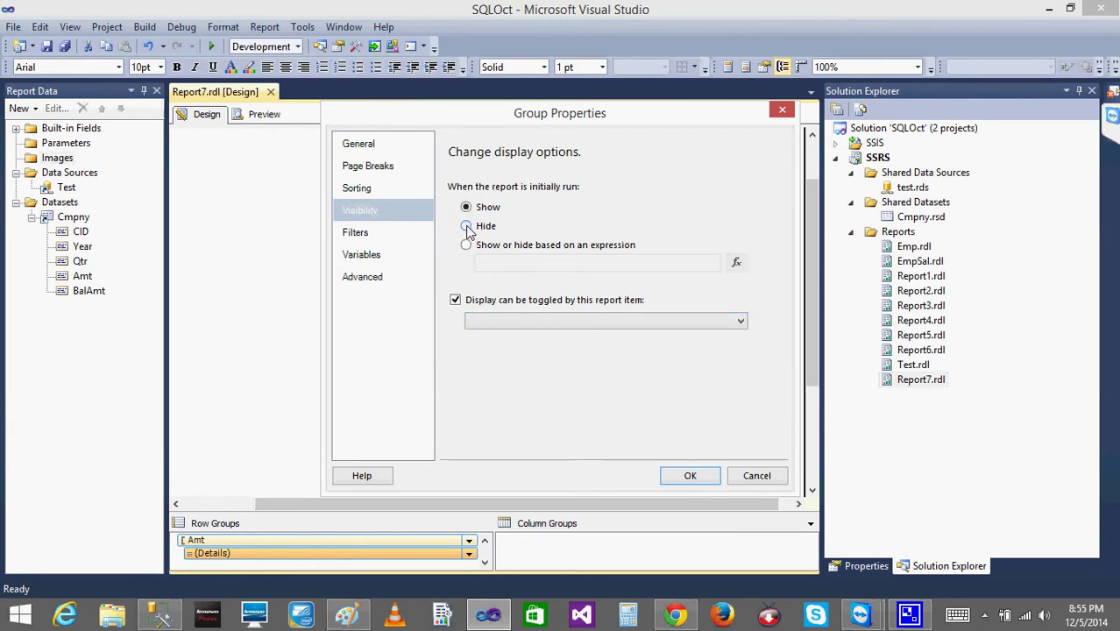
left_click(572, 326)
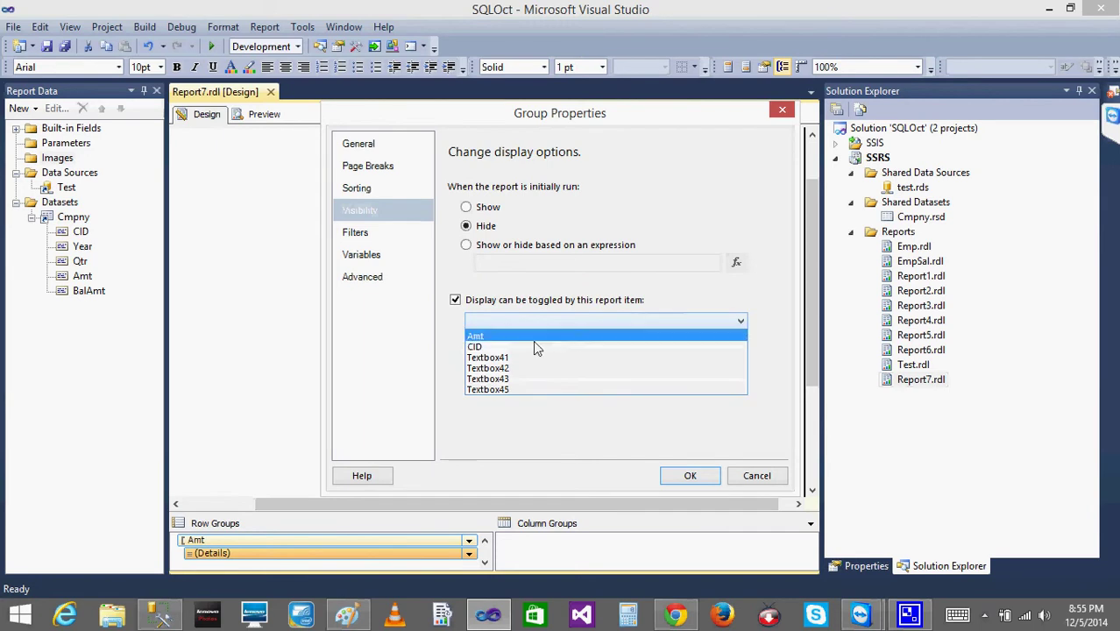
left_click(526, 347)
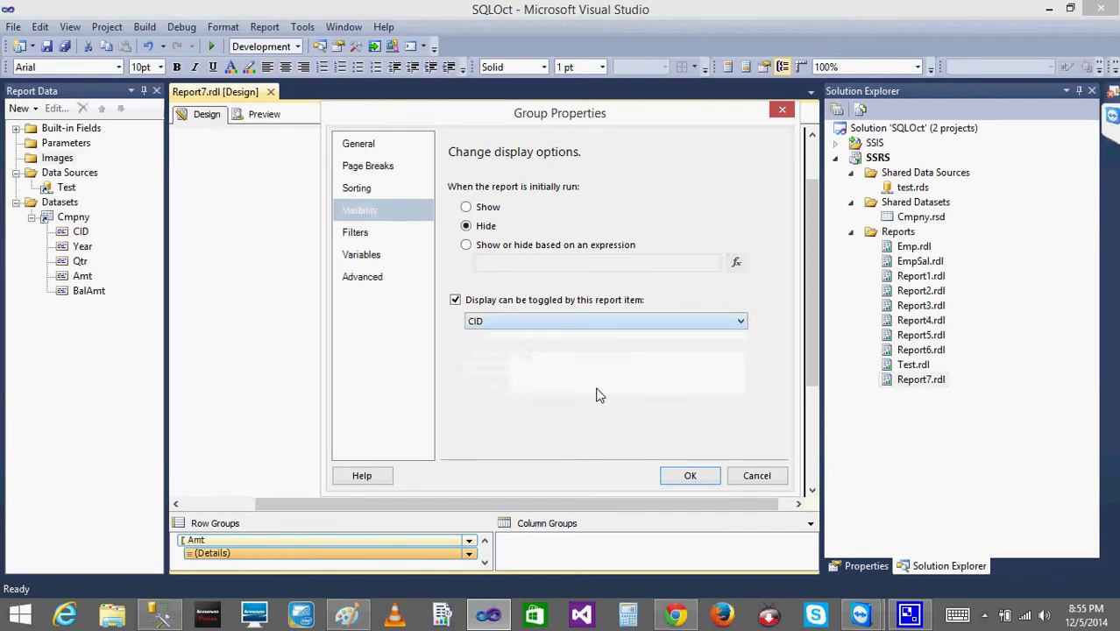
left_click(689, 476)
left_click(279, 116)
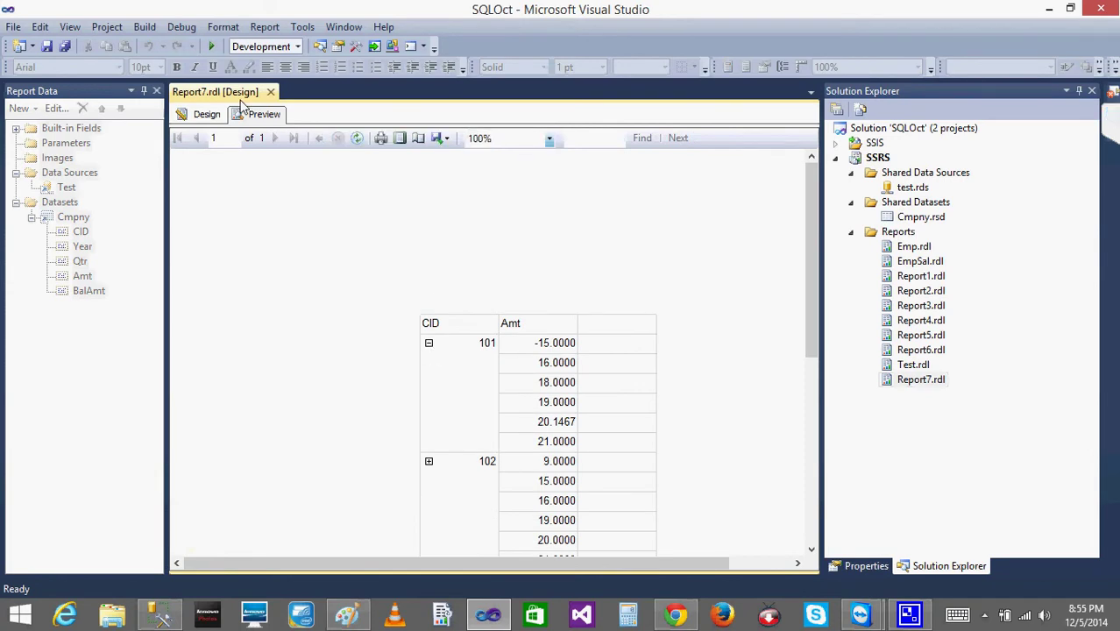
Hide the Amt row group initially and let its display be toggled by the CID report item.
left_click(207, 114)
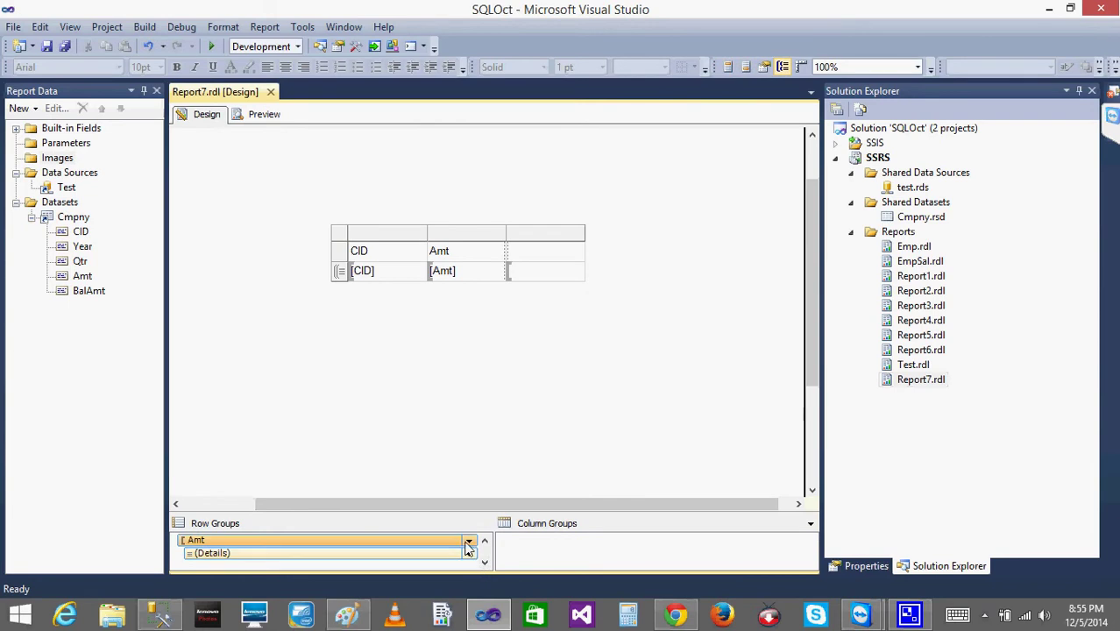
left_click(468, 542)
left_click(534, 583)
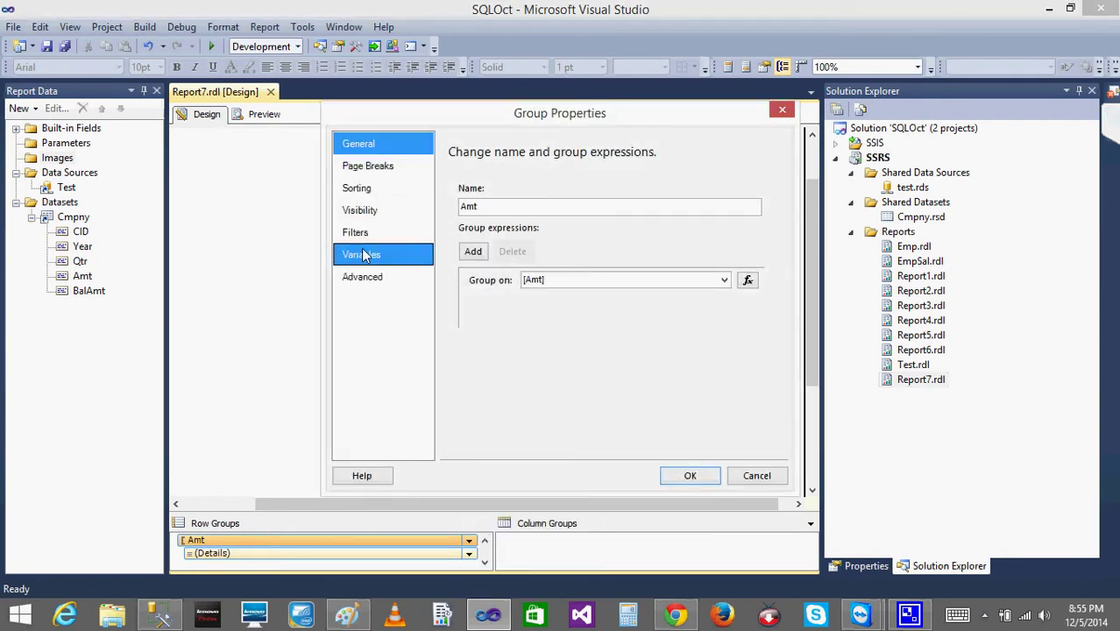
left_click(363, 217)
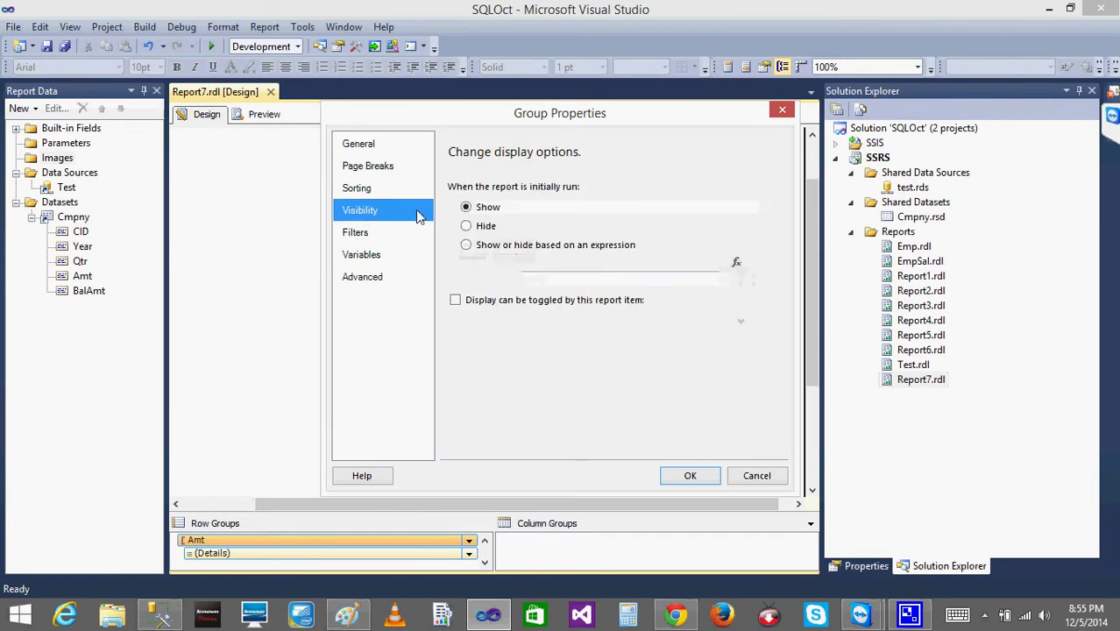
left_click(466, 227)
left_click(455, 301)
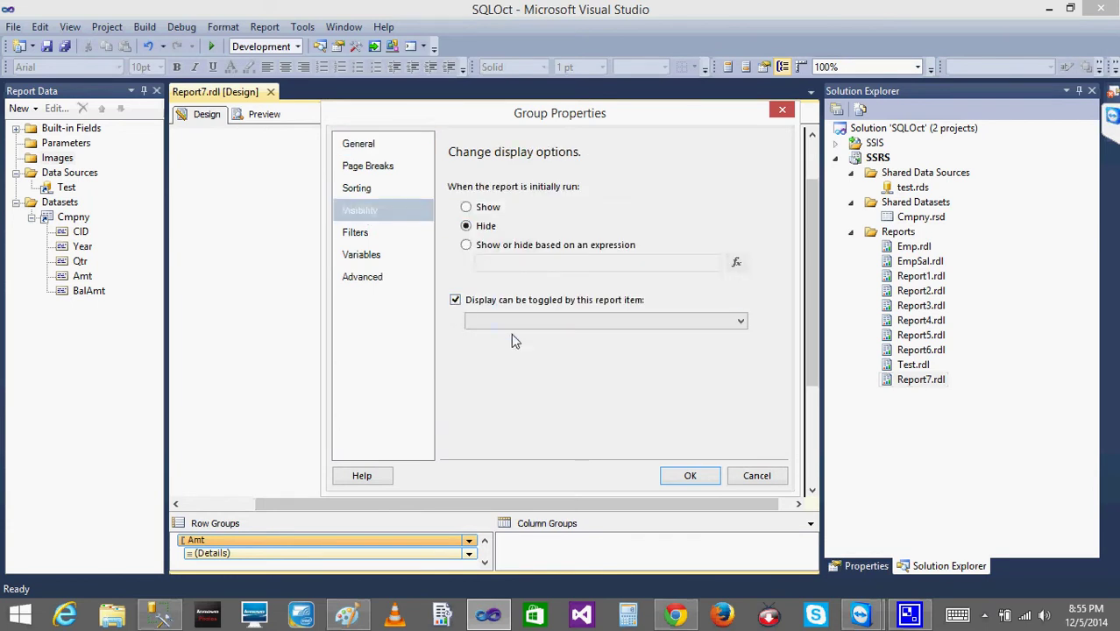
left_click(503, 323)
left_click(495, 348)
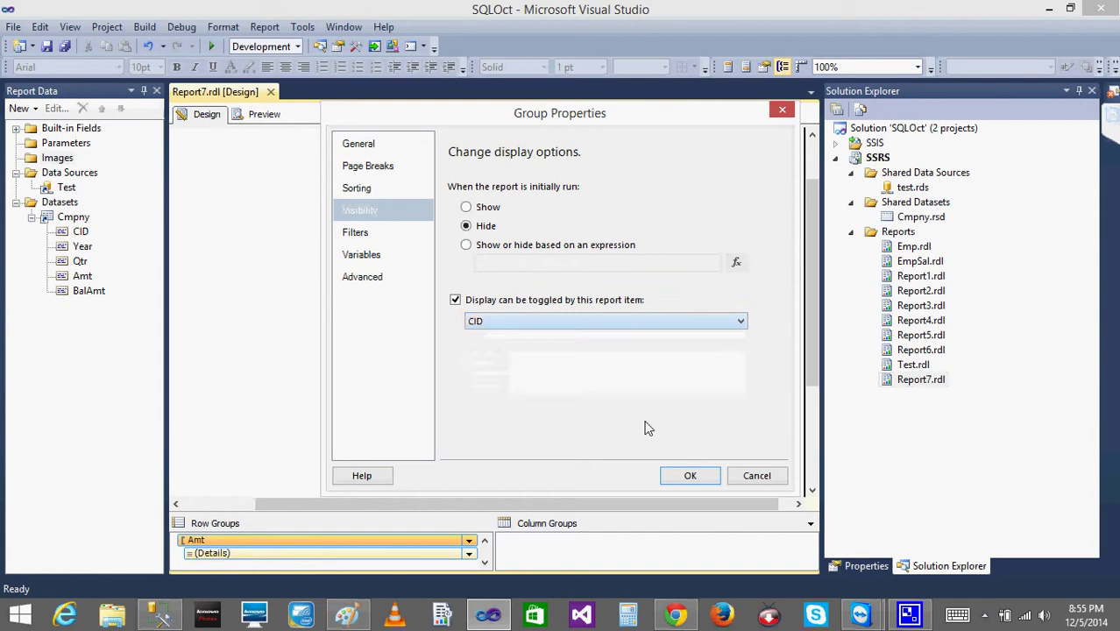
left_click(690, 477)
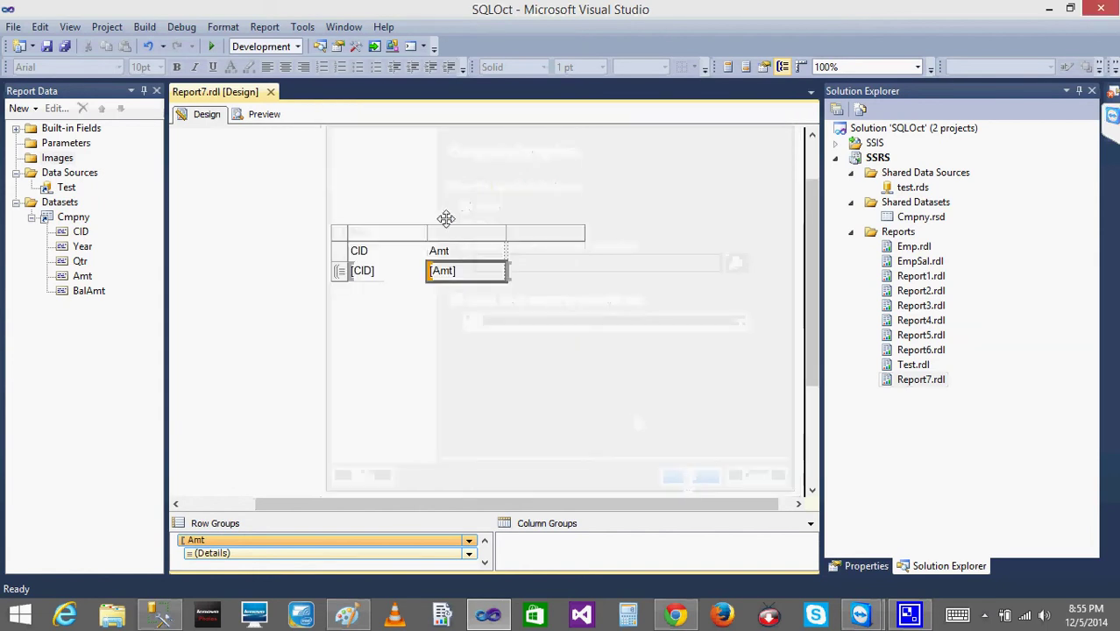
Preview the report, expand and collapse the CID 101 group, and return to design view.
left_click(263, 115)
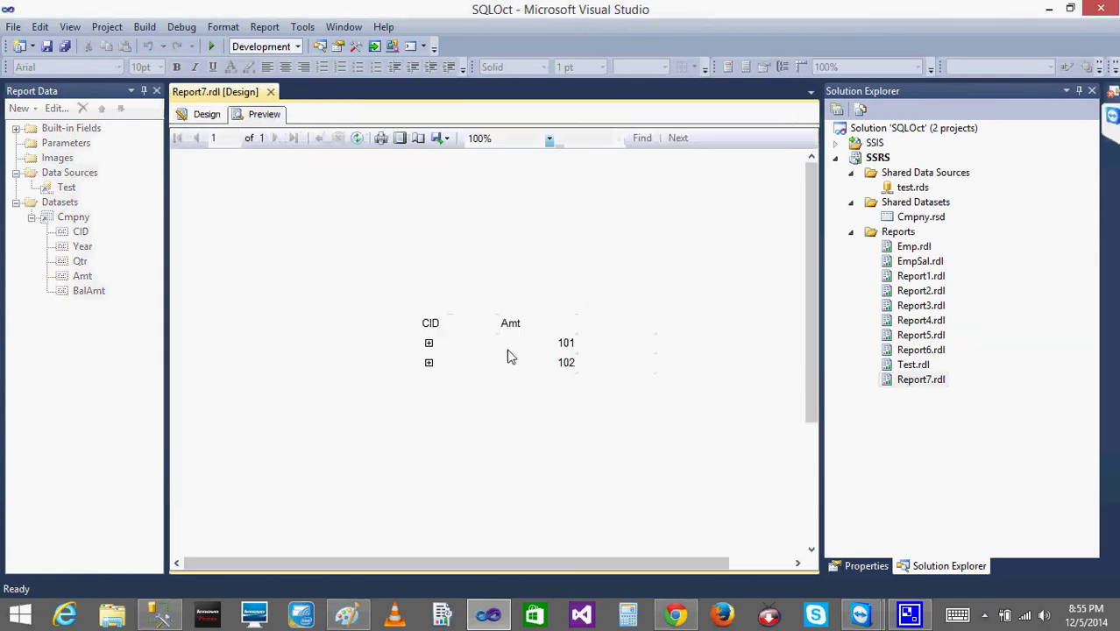
left_click(429, 343)
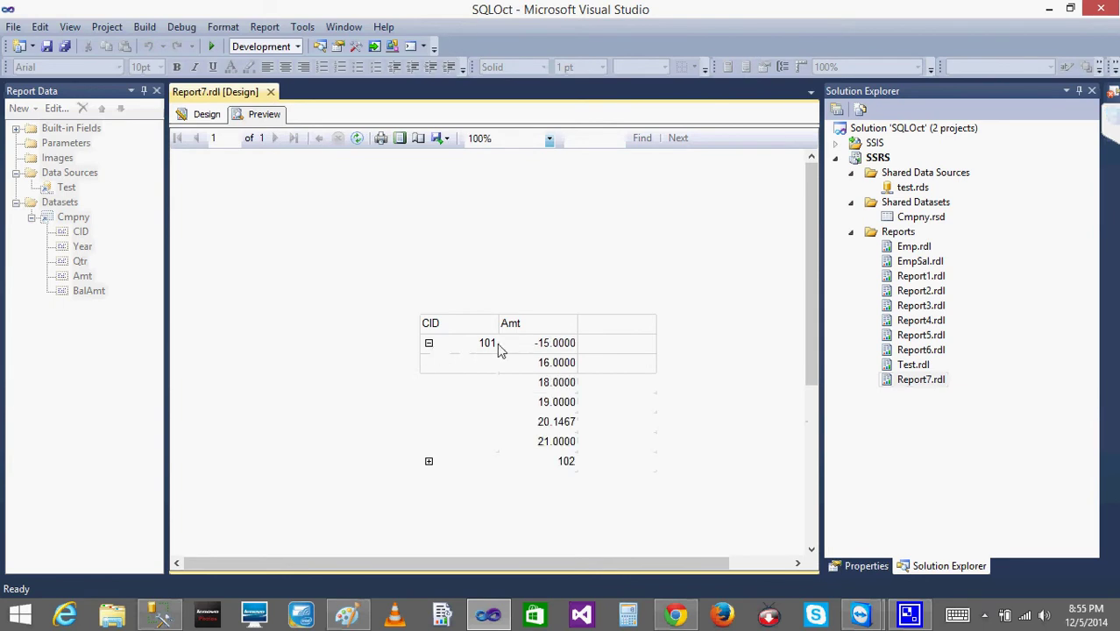
left_click(429, 343)
left_click(428, 343)
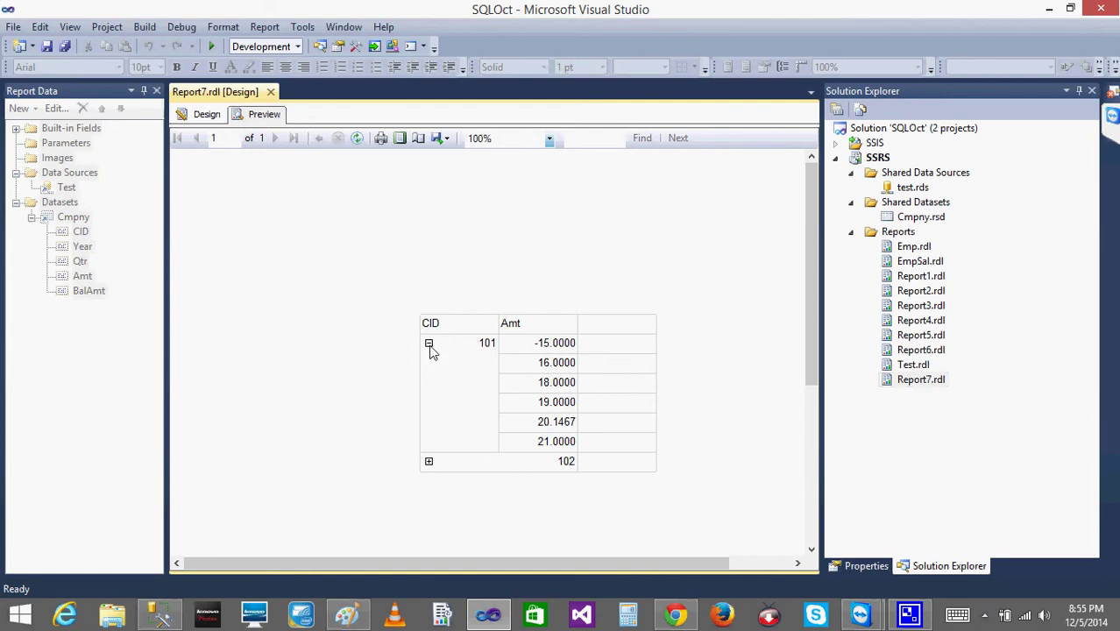
left_click(429, 343)
left_click(210, 115)
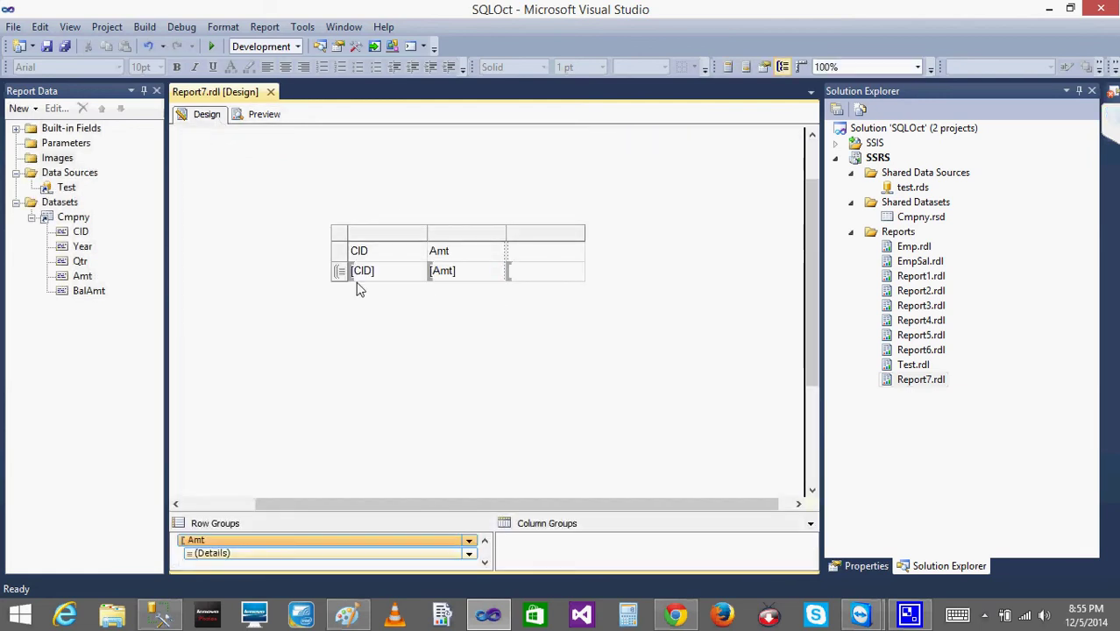
Delete the existing table and insert a new blank table in the upper part of the report body.
right_click(340, 236)
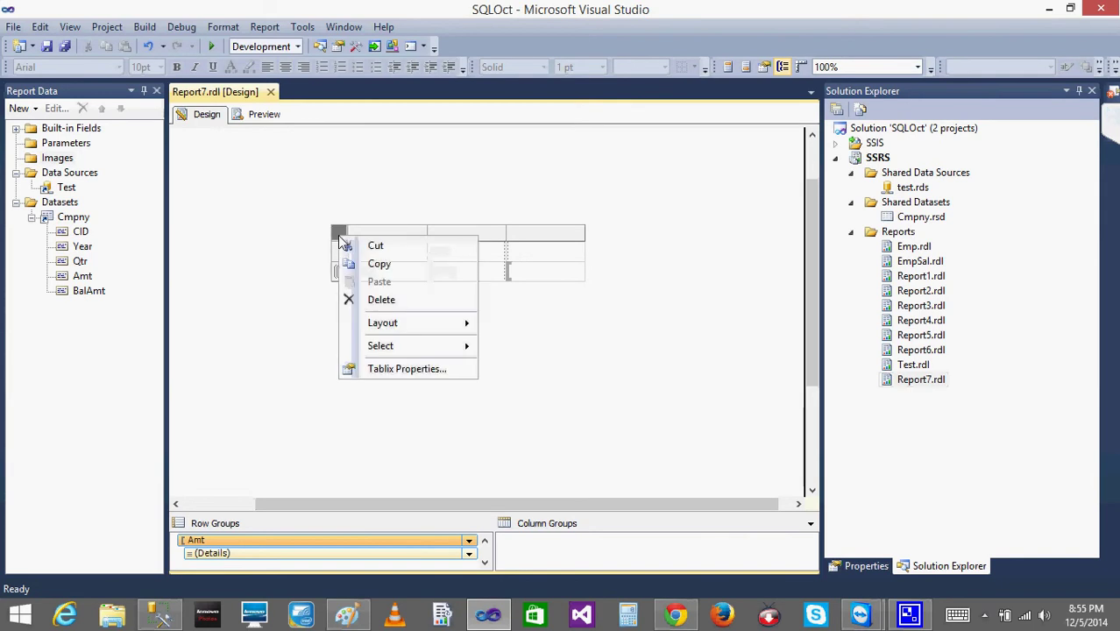
left_click(384, 299)
right_click(310, 169)
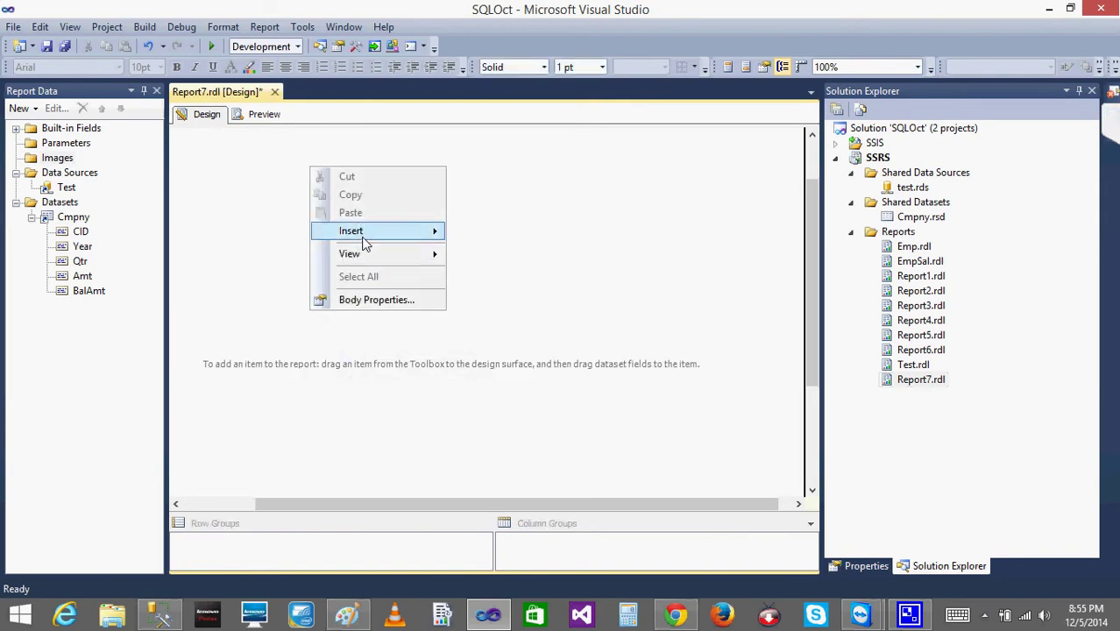
mouse_move(366, 235)
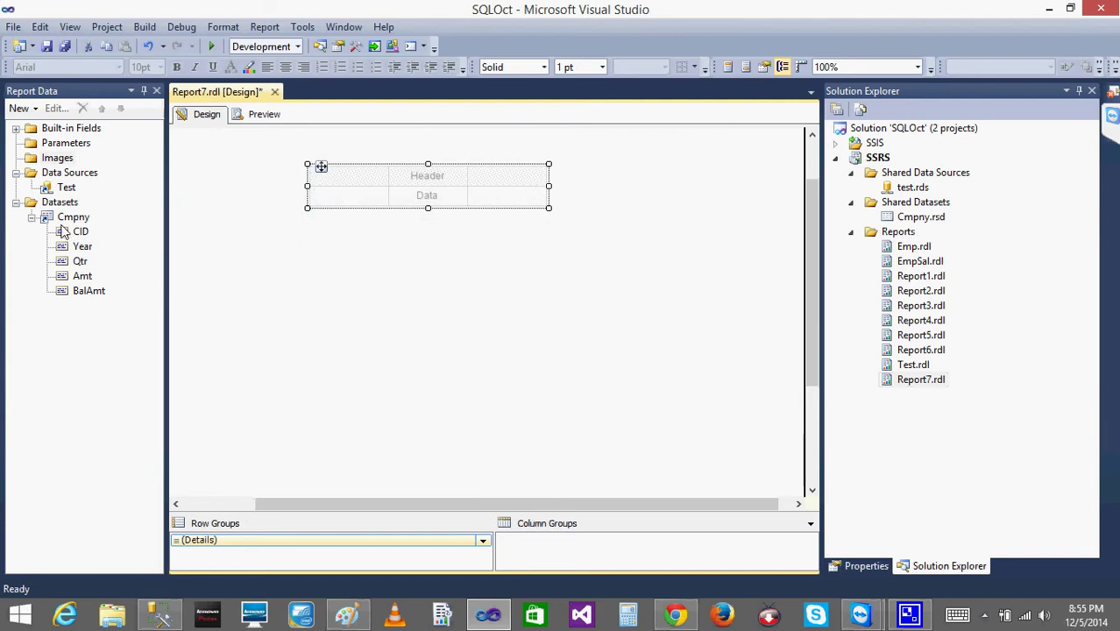
Place the CID and Amt fields in the first two table columns and delete the empty third column.
left_click_drag(78, 232, 340, 199)
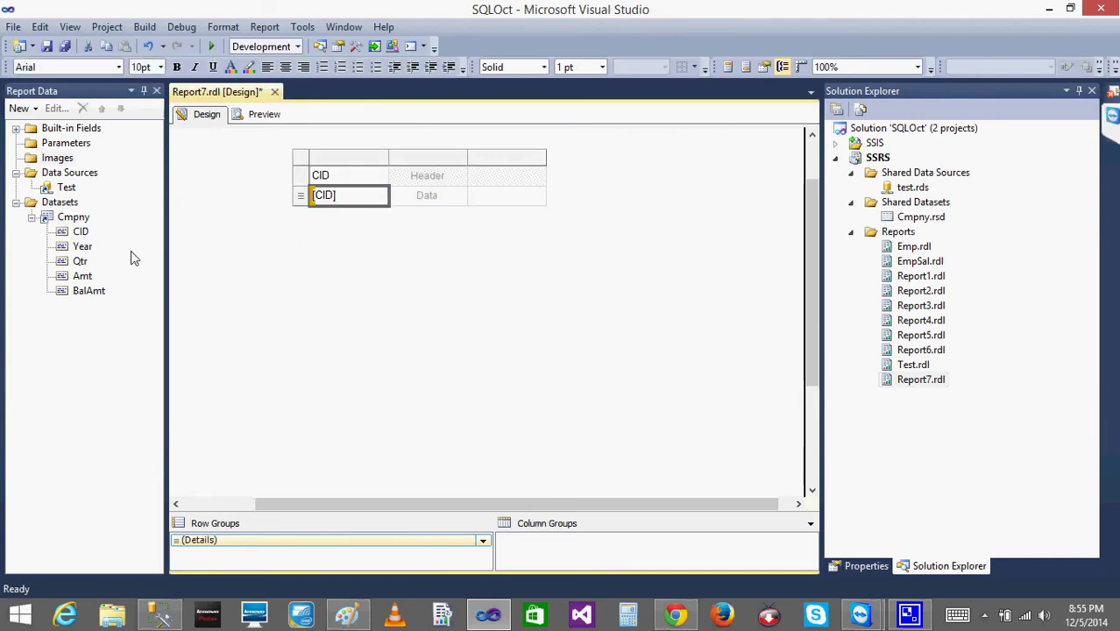
left_click_drag(79, 279, 419, 208)
left_click(494, 160)
right_click(494, 161)
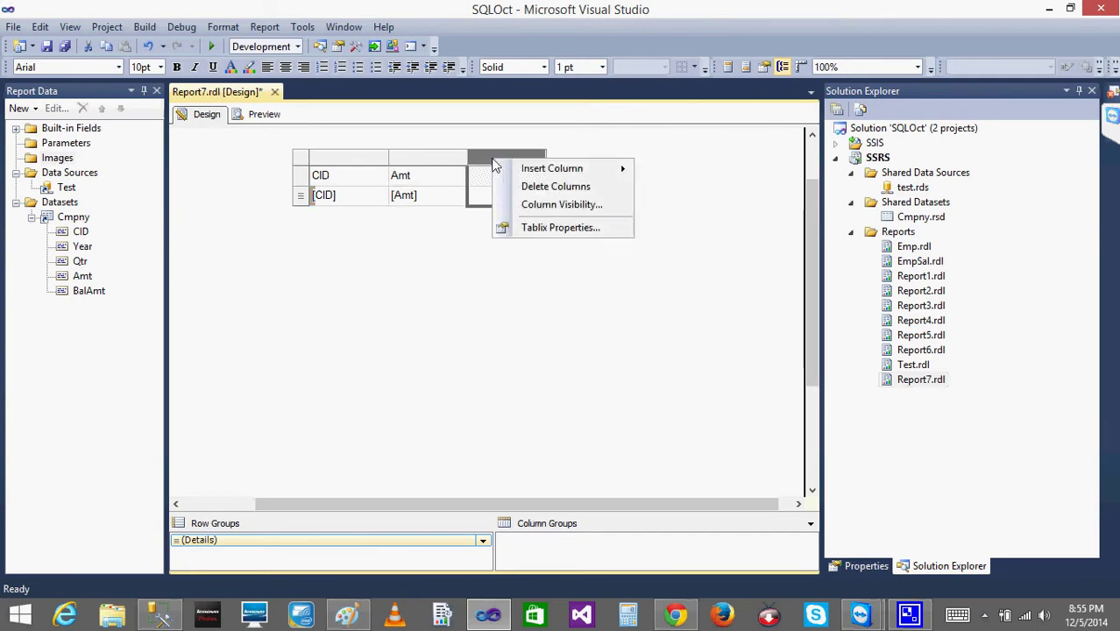
left_click(554, 186)
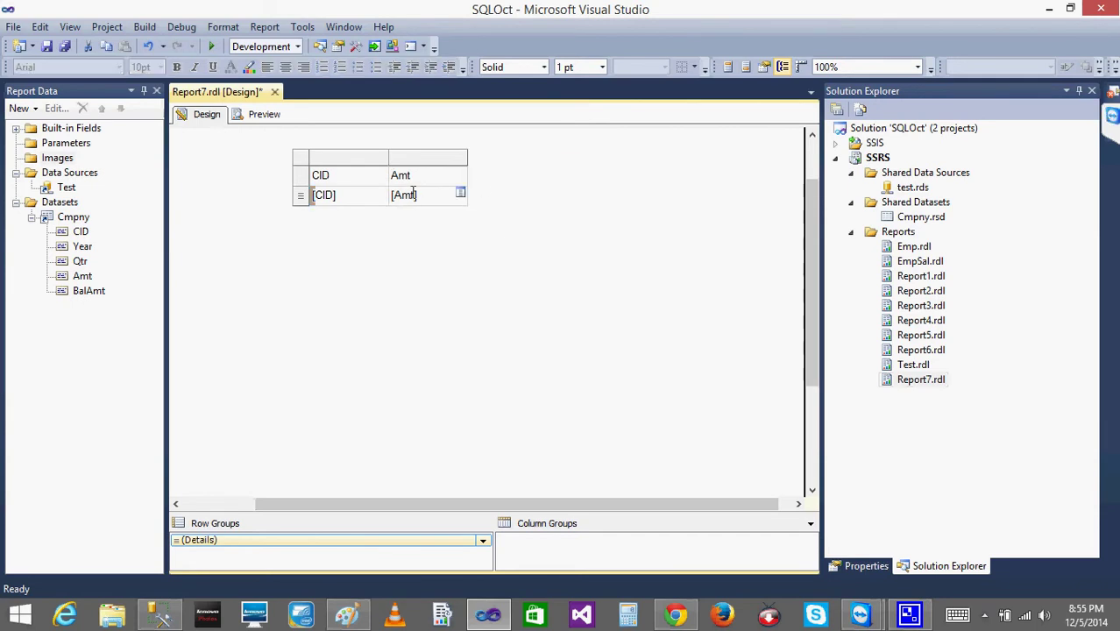
Define a parent column group on the Amt header cell, grouped by [CID] with a group header.
left_click(407, 158)
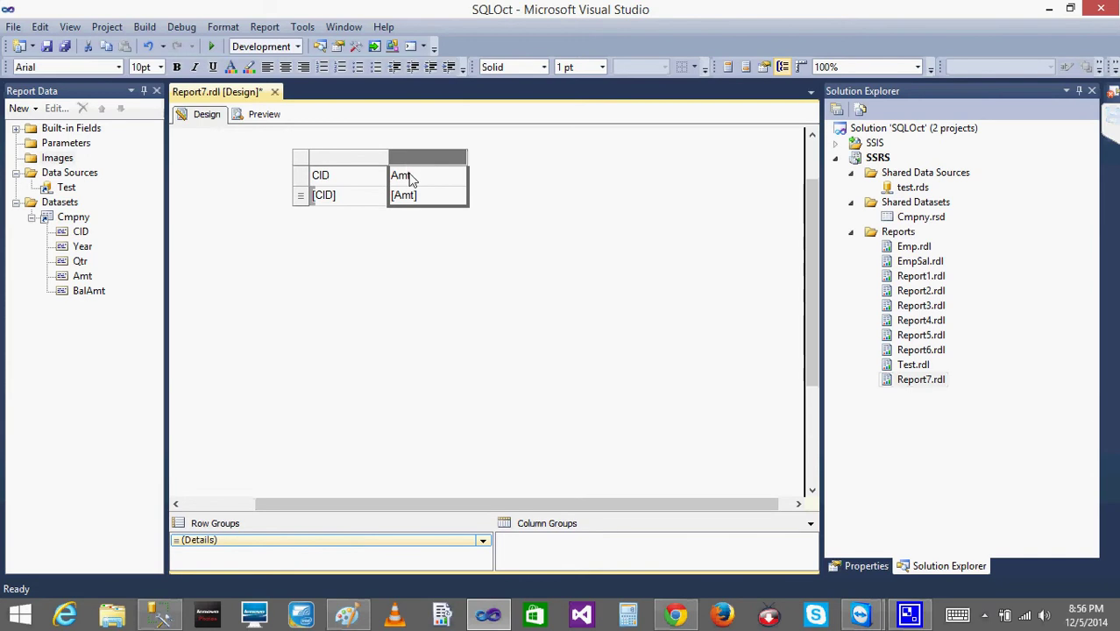
right_click(410, 178)
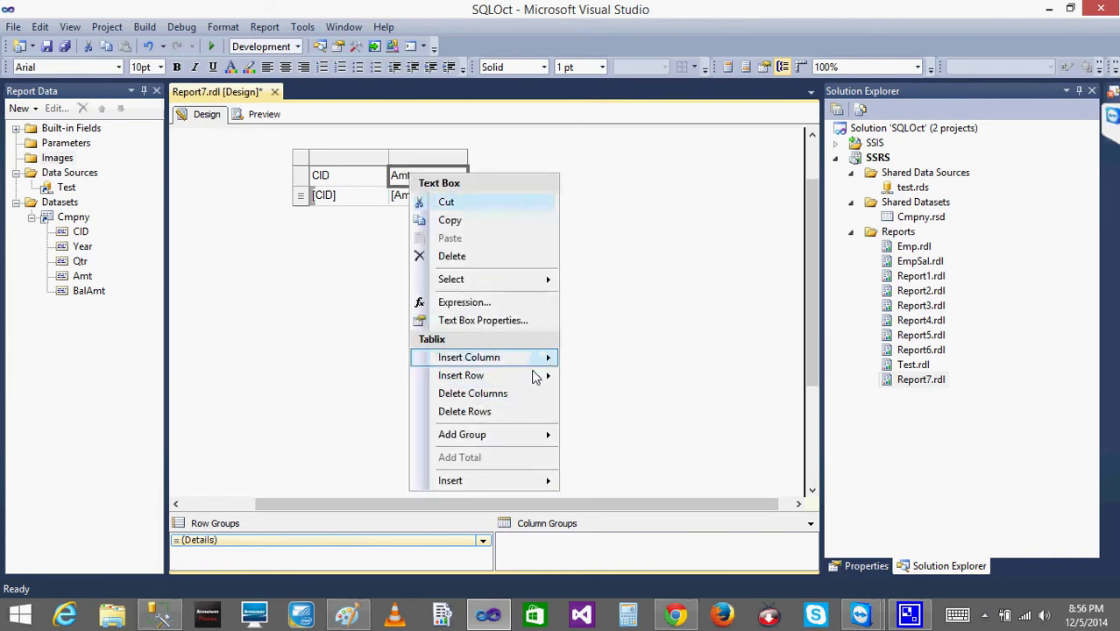
mouse_move(533, 434)
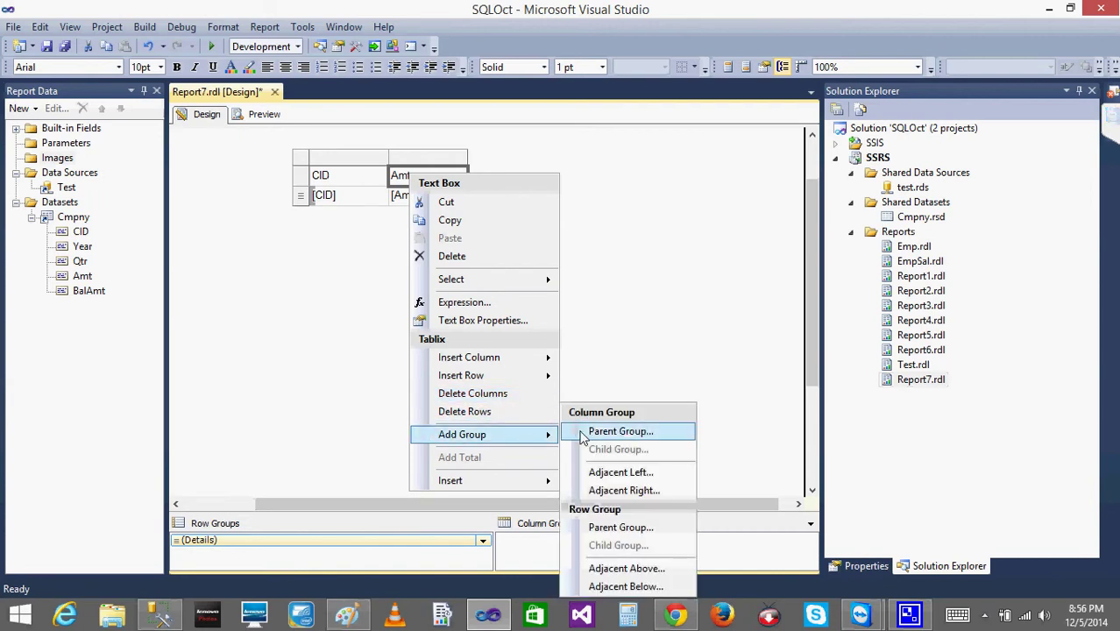
left_click(618, 432)
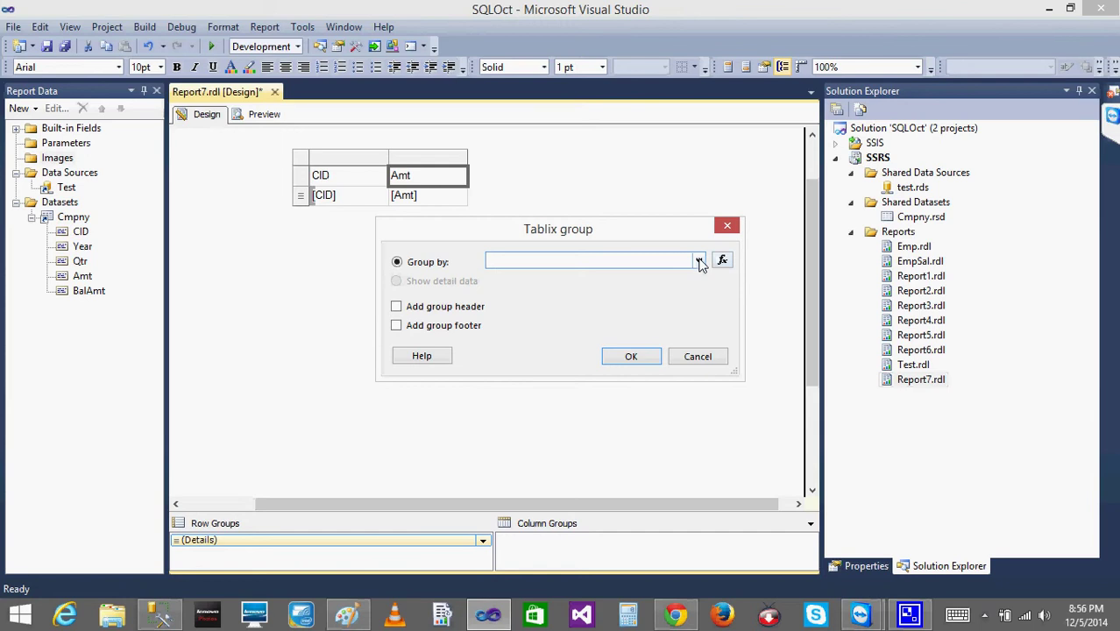
left_click(698, 262)
left_click(559, 277)
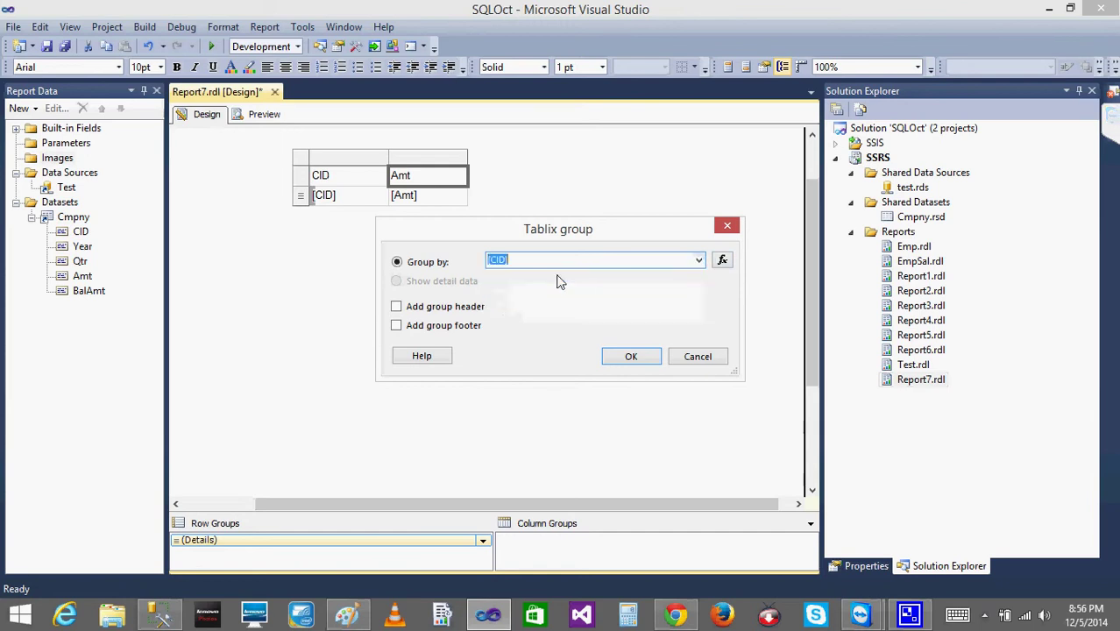
left_click(399, 308)
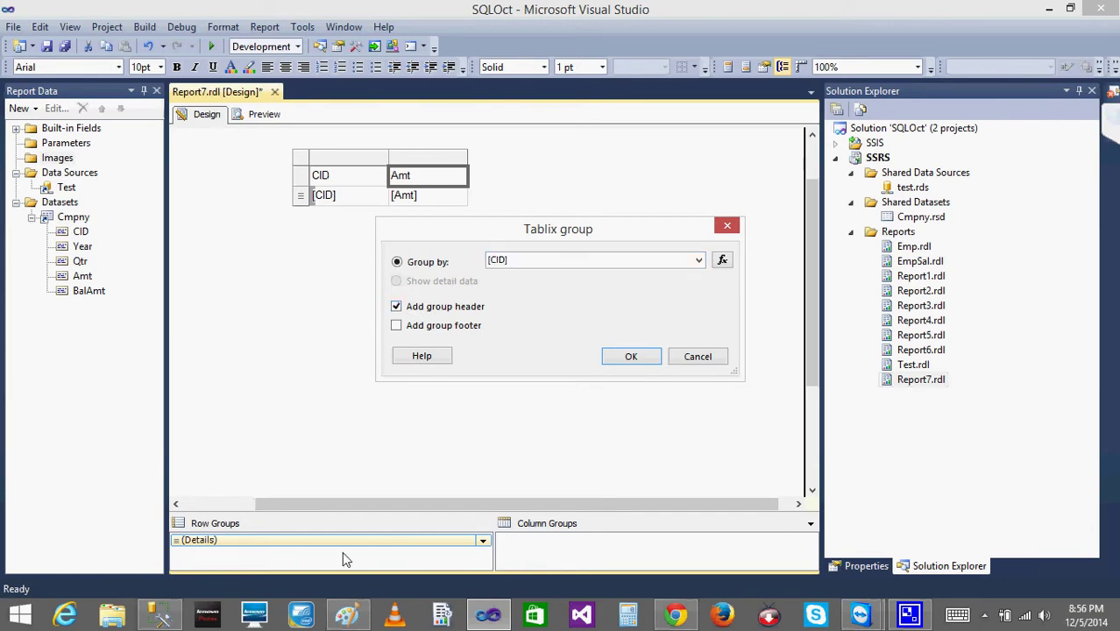
Switch to Paint and handwrite an underlined Cid heading with Q1, Q2 and Q3 stacked beside it.
left_click(348, 614)
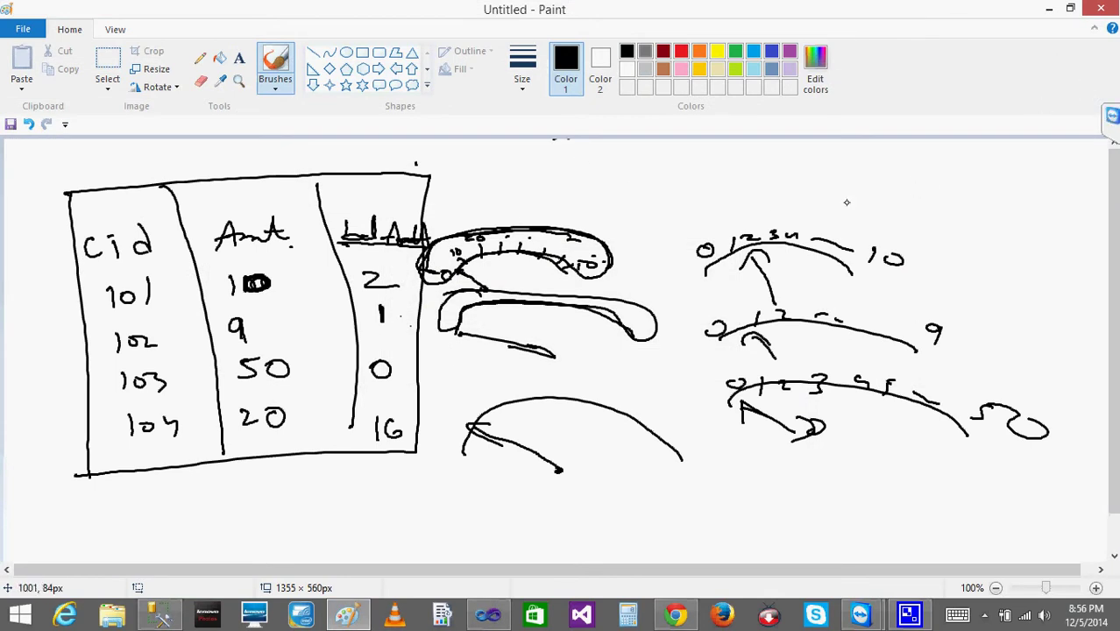
mouse_move(817, 171)
left_mouse_down()
mouse_move(806, 173)
mouse_move(884, 179)
left_mouse_up()
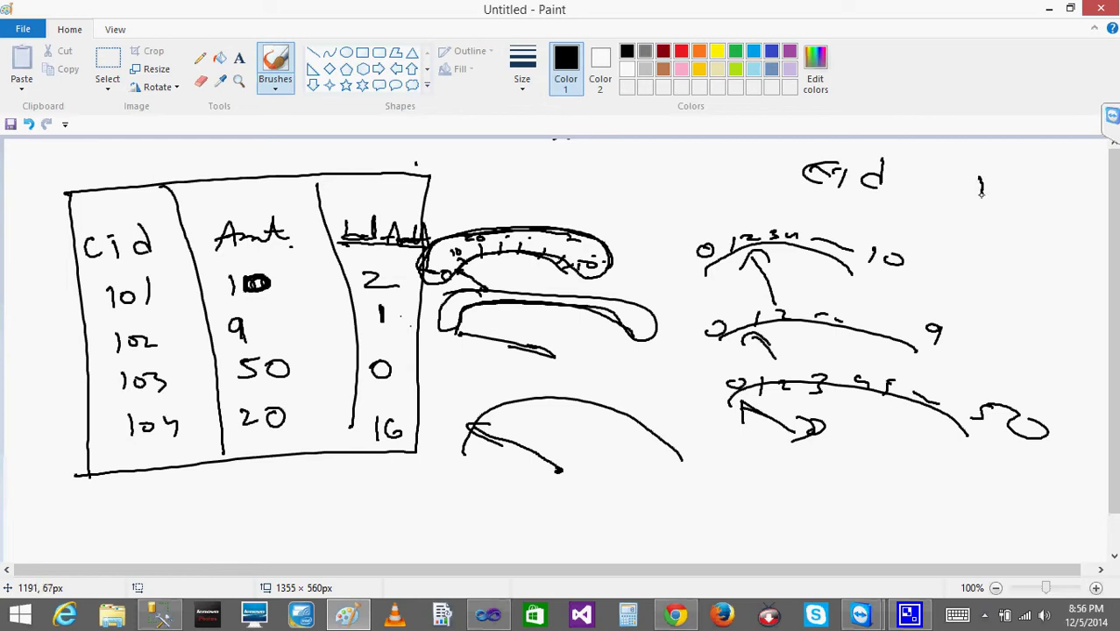
mouse_move(982, 186)
left_mouse_down()
mouse_move(1013, 219)
mouse_move(1000, 233)
mouse_move(1036, 249)
mouse_move(1043, 291)
left_mouse_up()
left_click_drag(792, 200, 1027, 201)
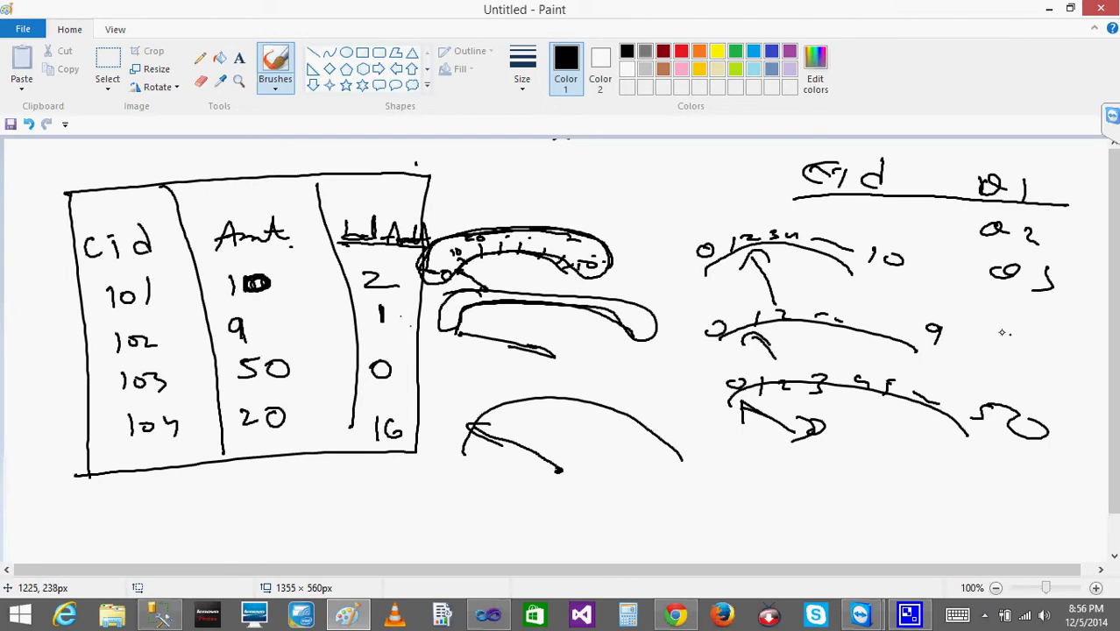
Sketch a second layout with an underlined cid heading, a small box and Q1 below it, and return to Visual Studio.
left_click_drag(740, 470, 741, 479)
left_click_drag(763, 470, 788, 478)
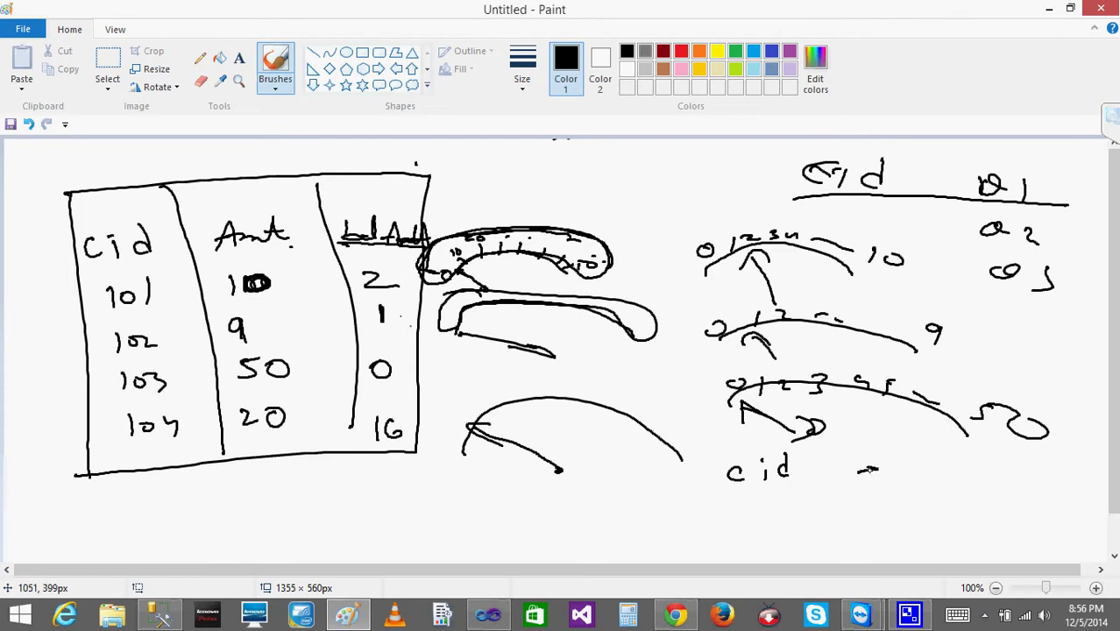
left_click_drag(877, 460, 869, 484)
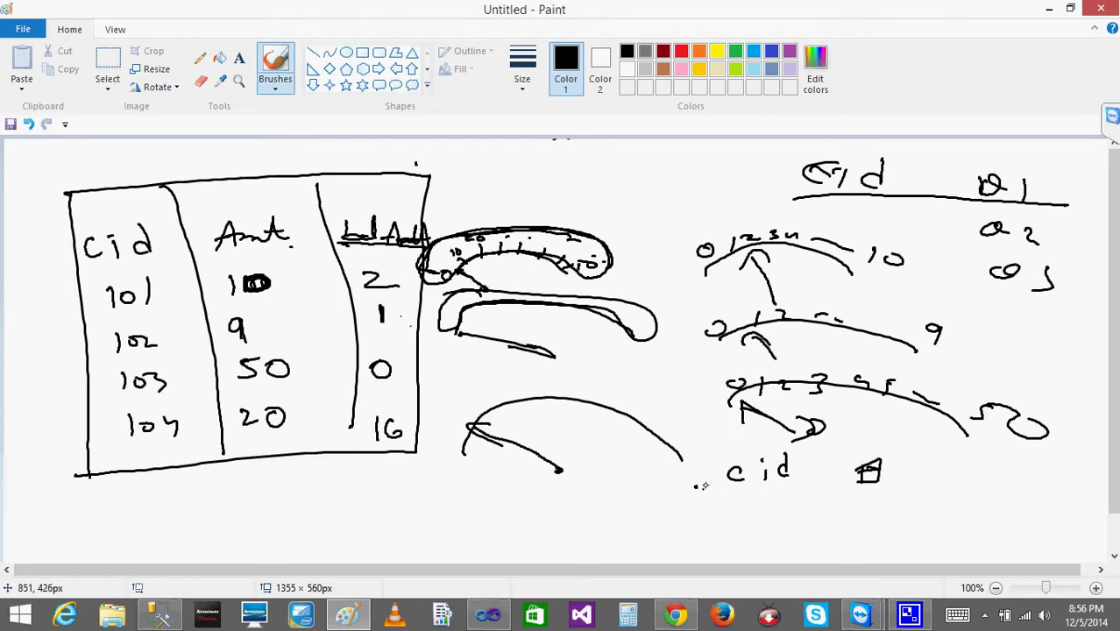
left_click_drag(696, 486, 880, 481)
left_click_drag(868, 523, 870, 526)
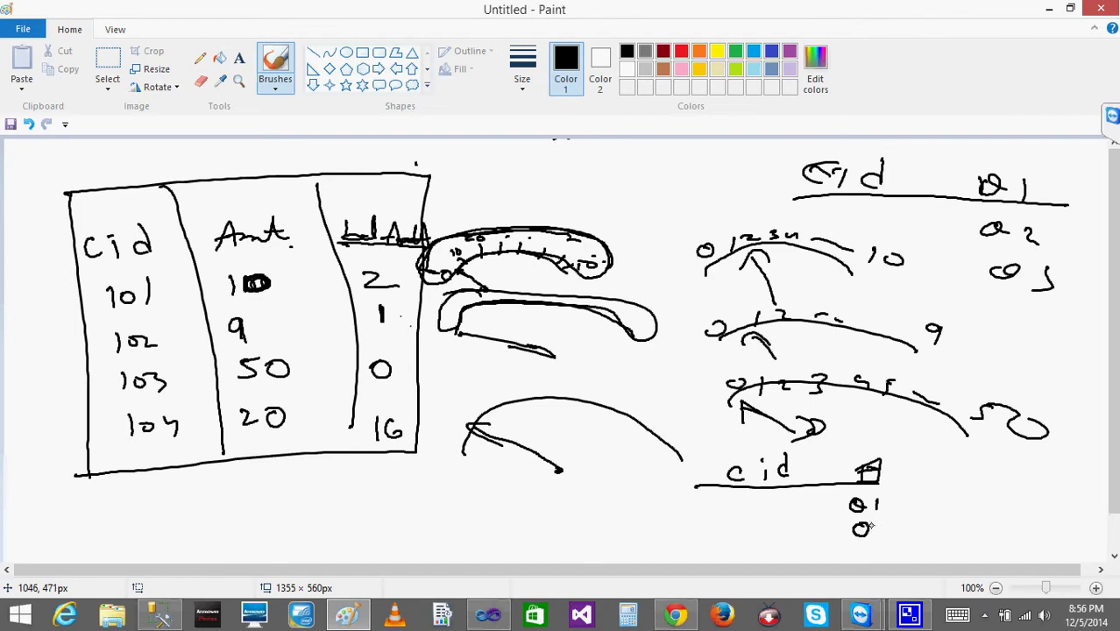
key("ctrl+z")
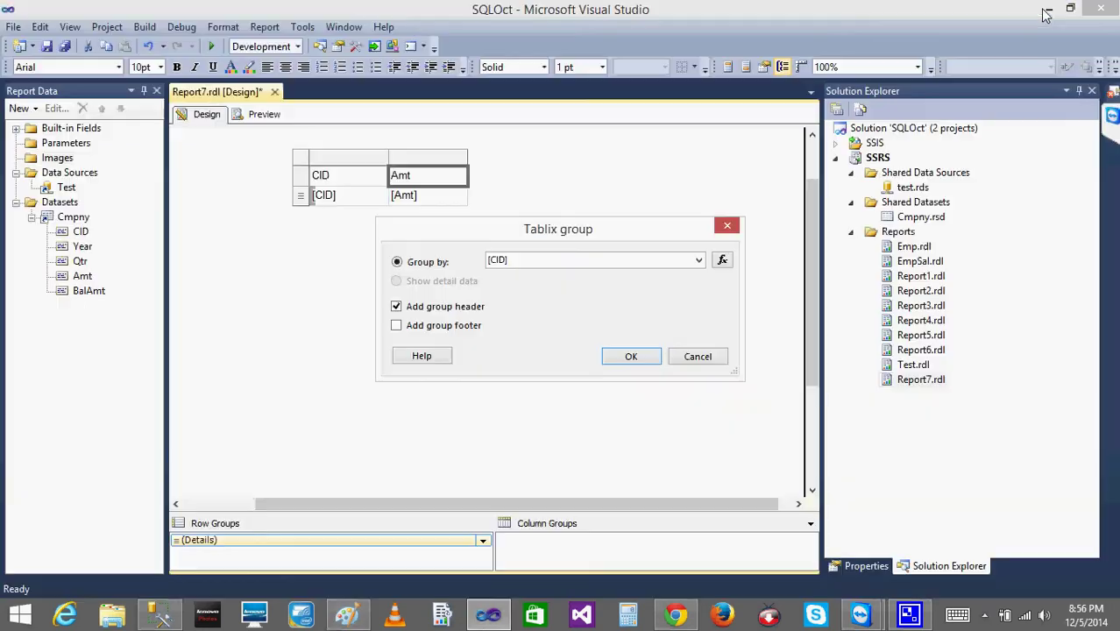
left_click(1049, 9)
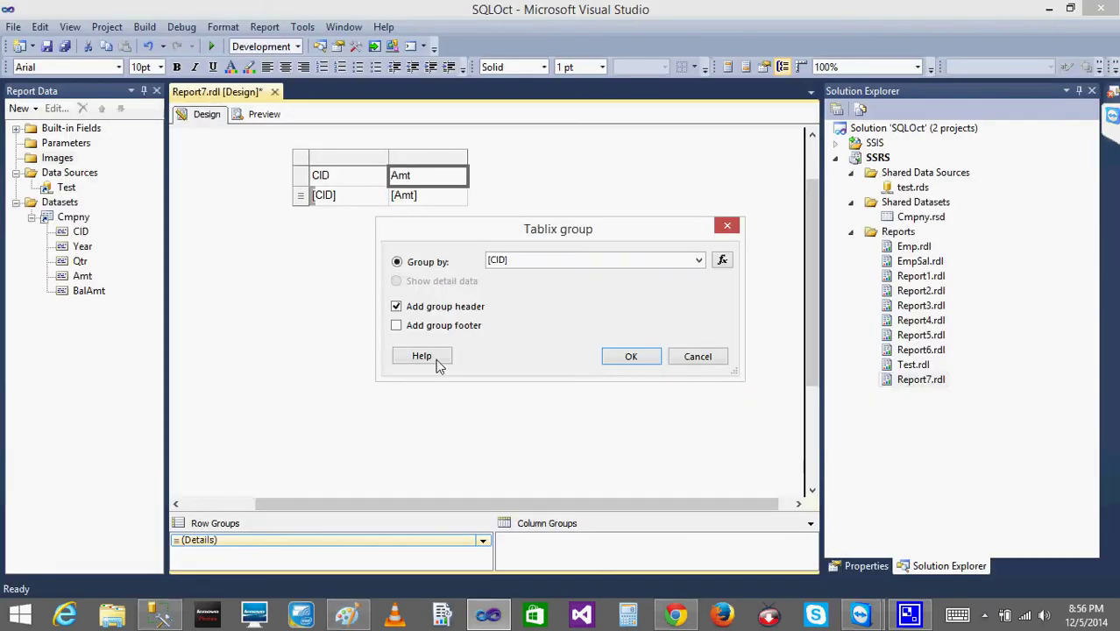
Create the CID column group and delete the table's original CID column.
left_click(632, 357)
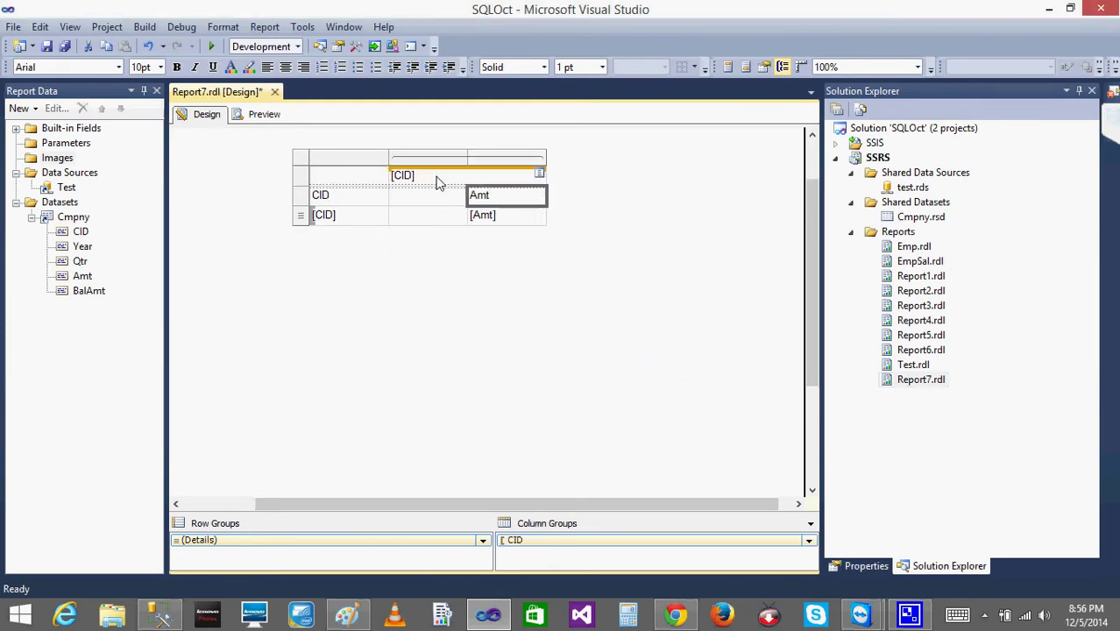
right_click(351, 160)
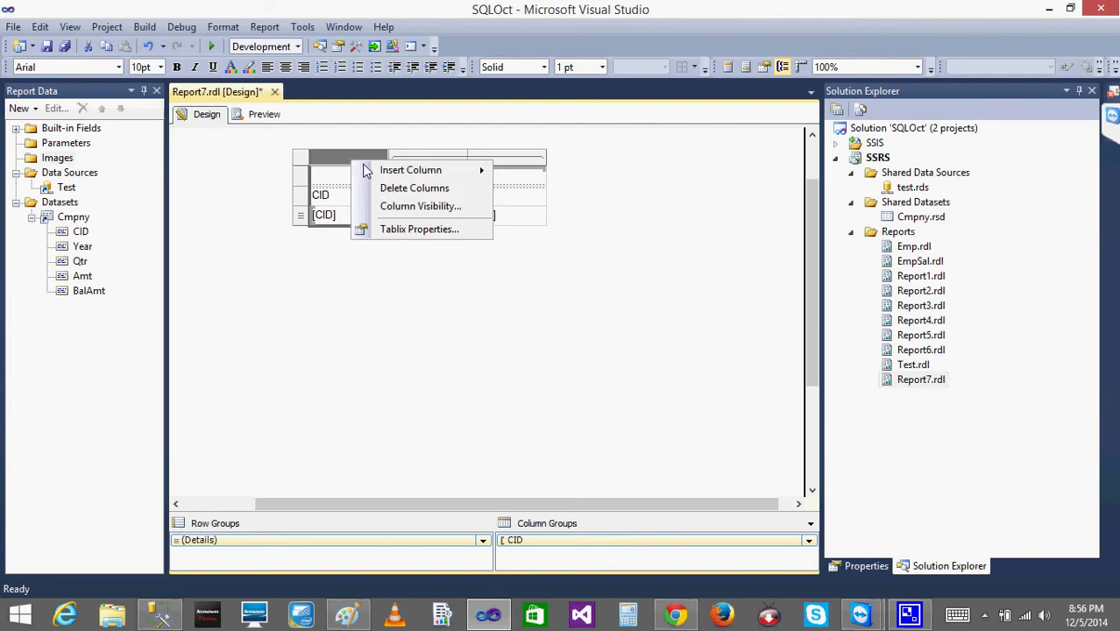
left_click(399, 188)
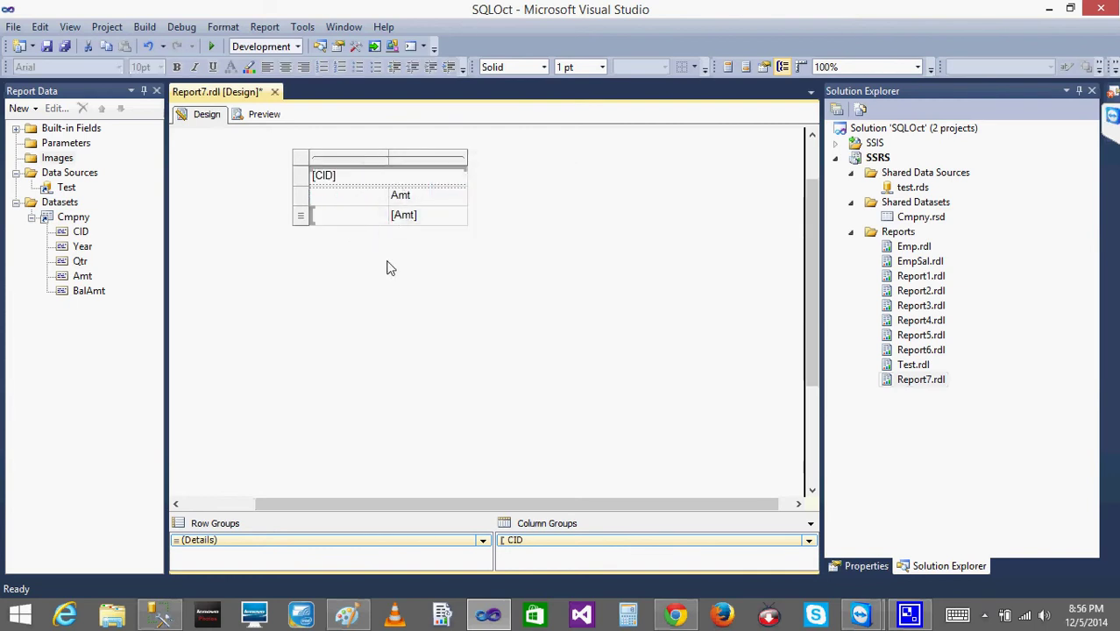
Delete the CID-grouped table from the report body and insert a new blank table in its place.
left_click(348, 179)
right_click(299, 163)
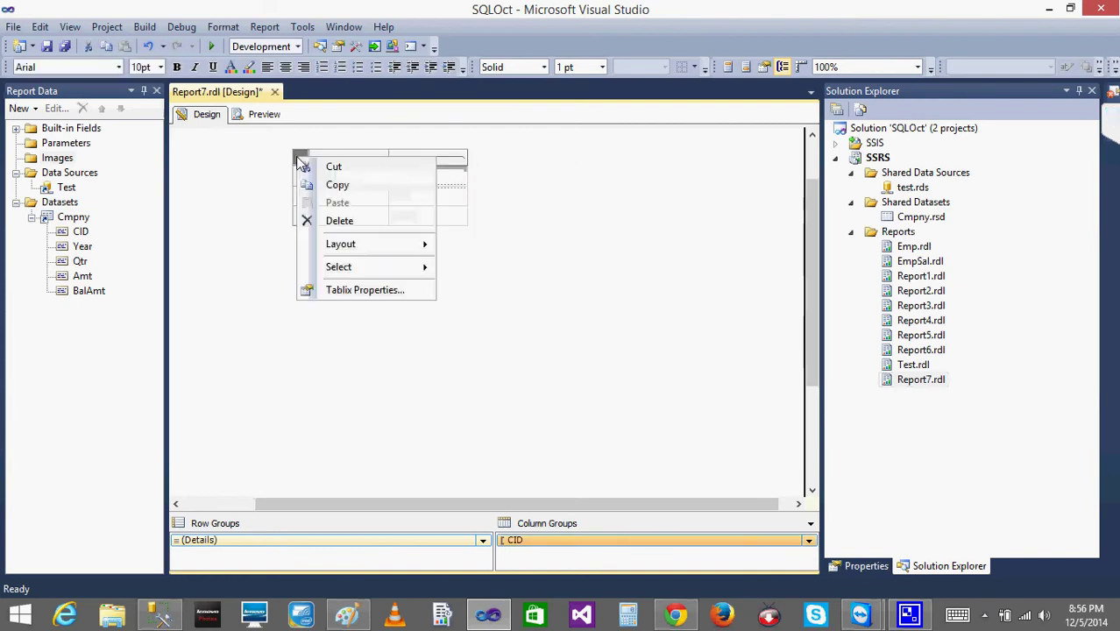
left_click(356, 225)
right_click(282, 188)
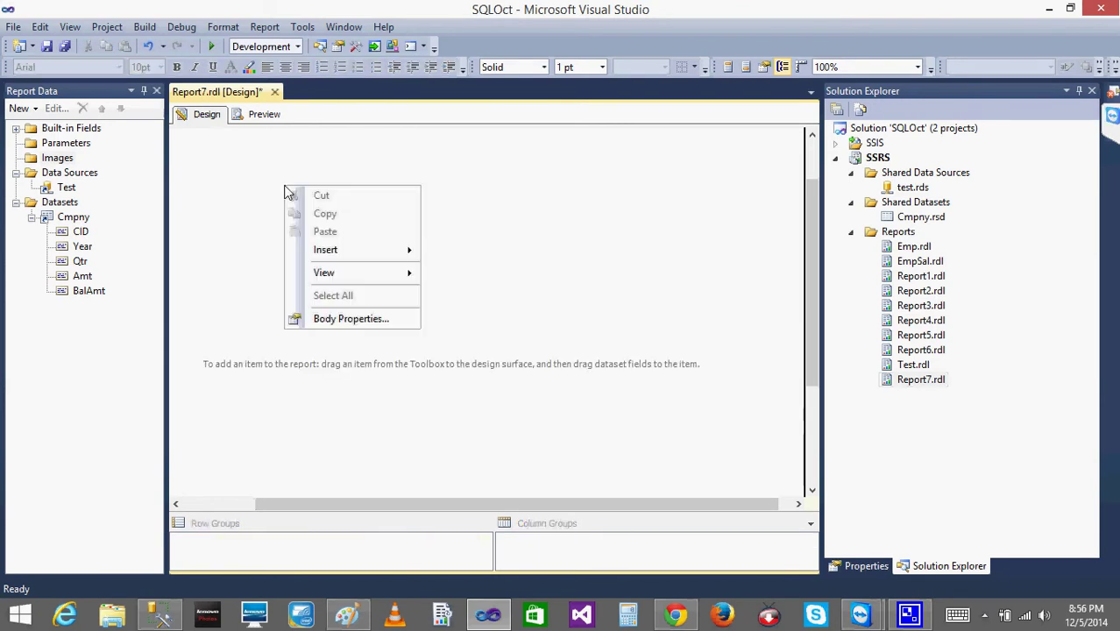
mouse_move(347, 254)
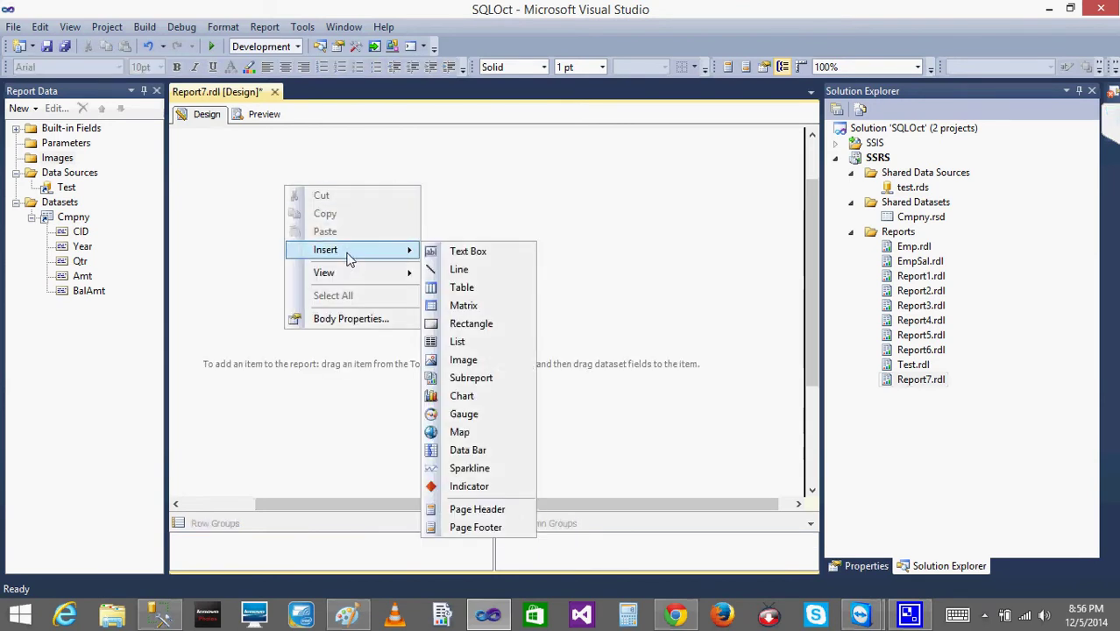
left_click(469, 290)
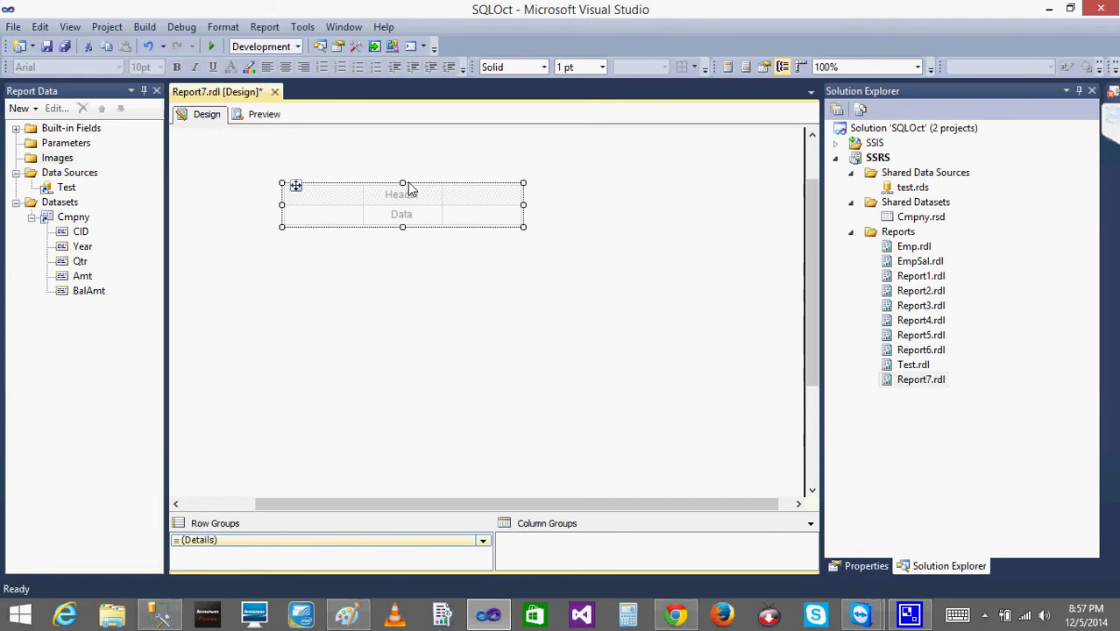
Reduce the new table to a single column and fill its data cell with the Amt field from the Cmpny dataset.
left_click(415, 215)
right_click(401, 178)
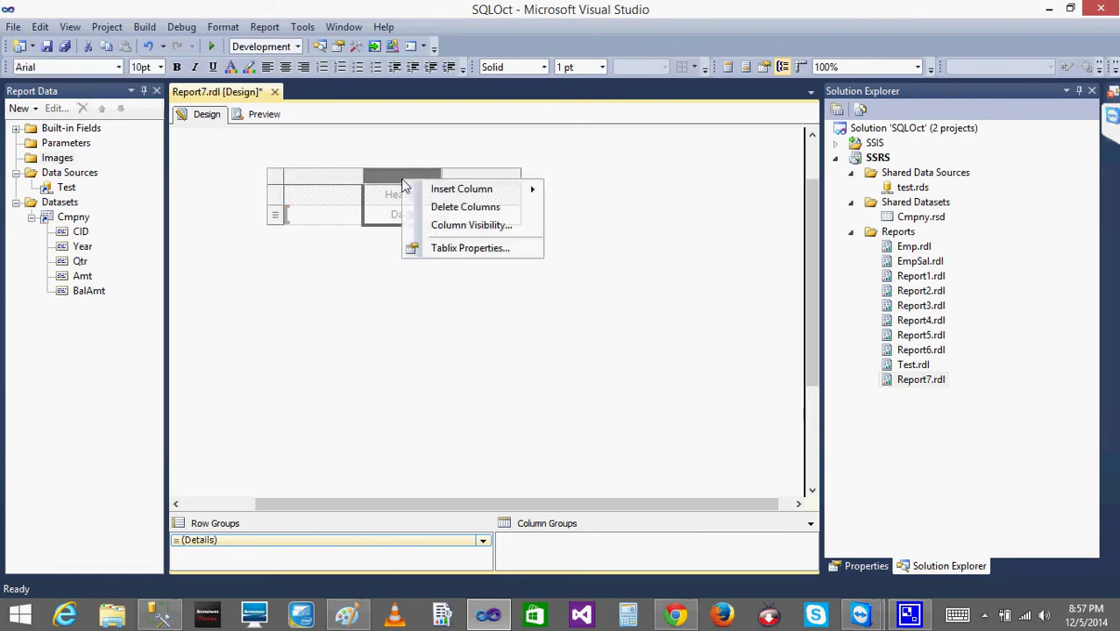
left_click(466, 216)
right_click(380, 178)
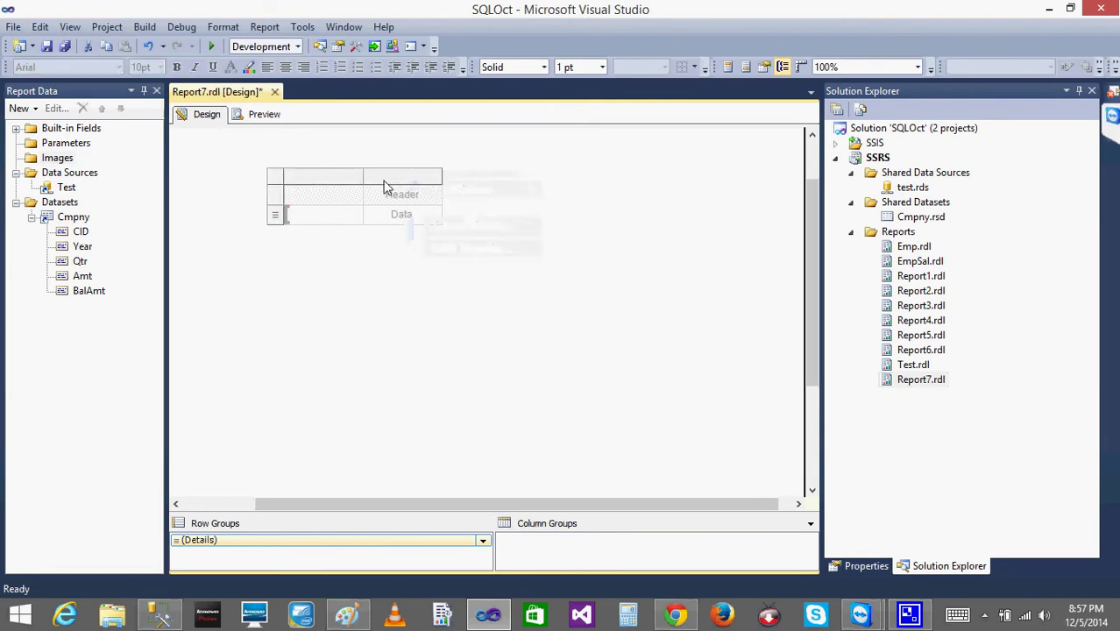
left_click(429, 210)
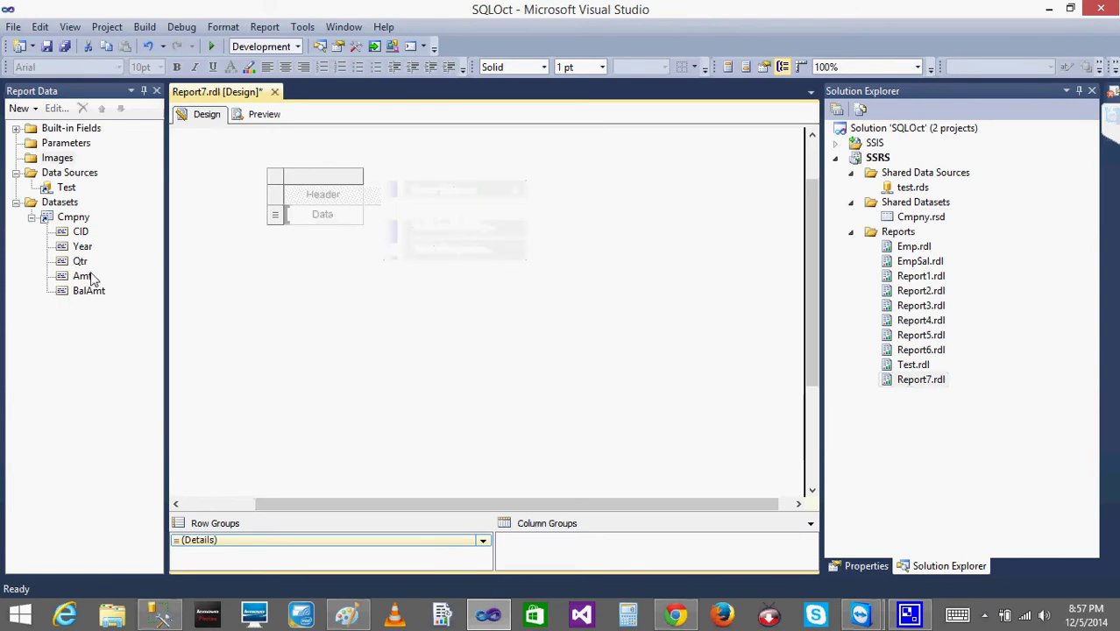
left_click(81, 277)
left_click_drag(82, 277, 324, 212)
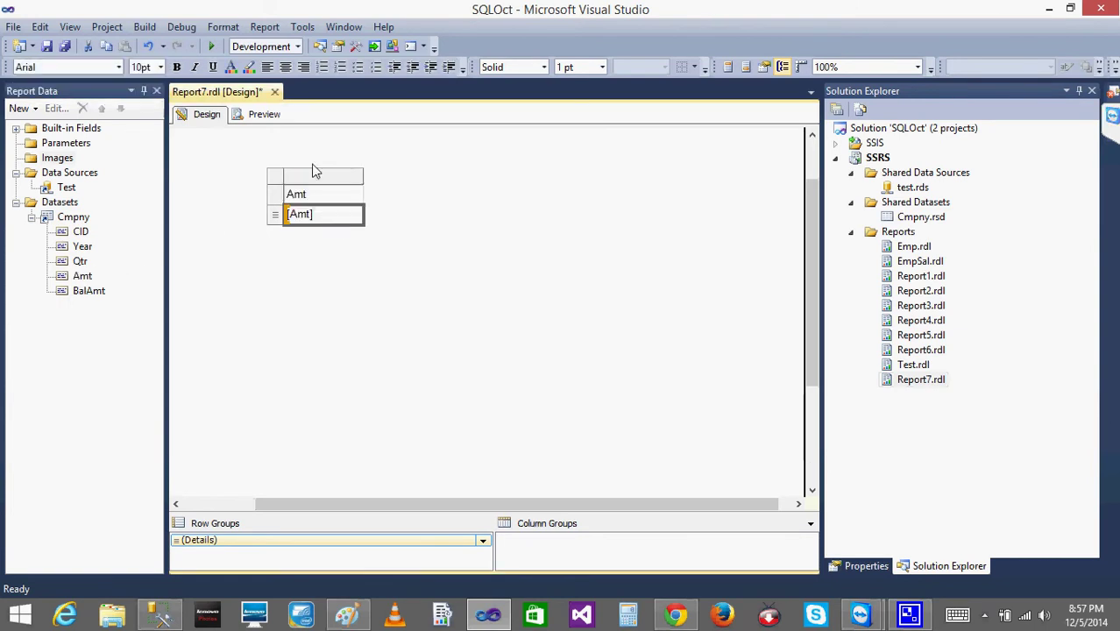
right_click(320, 178)
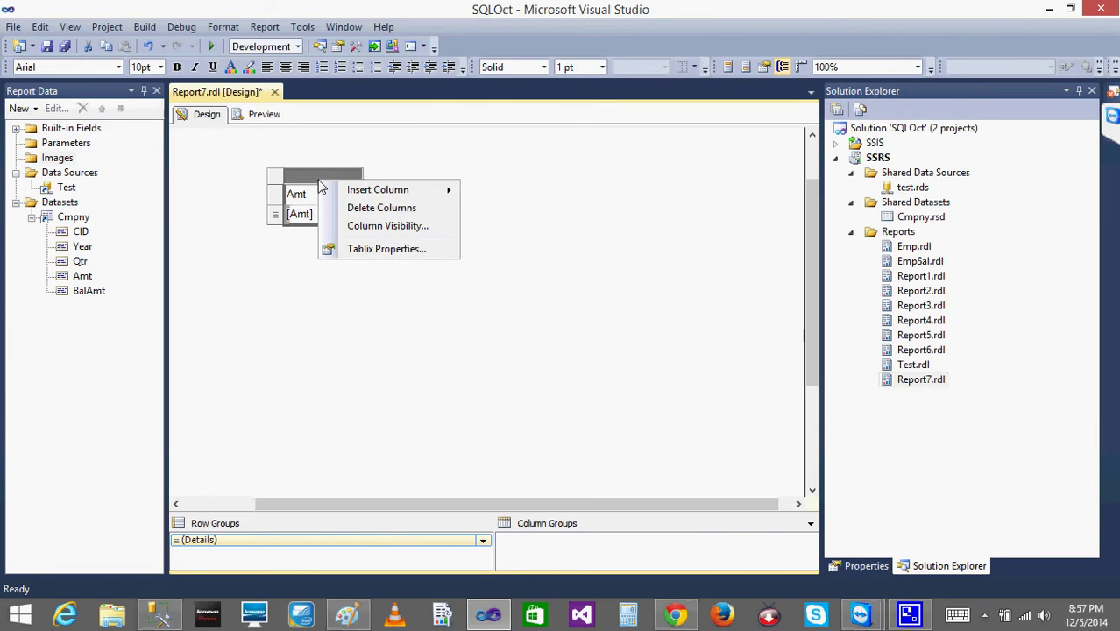
left_click(850, 232)
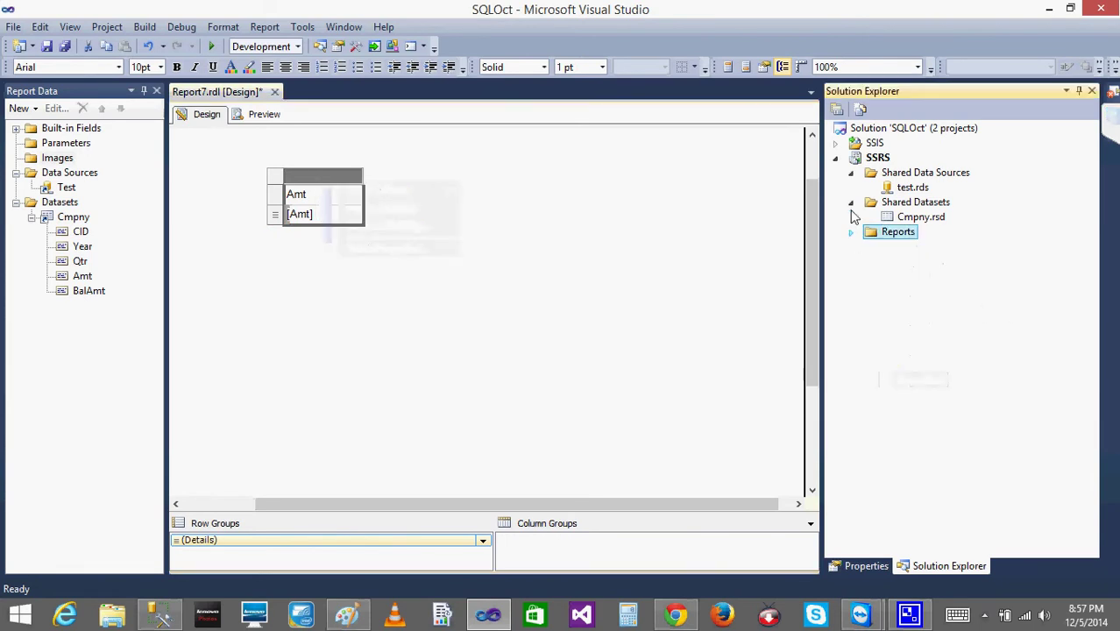
left_click(850, 202)
left_click(850, 173)
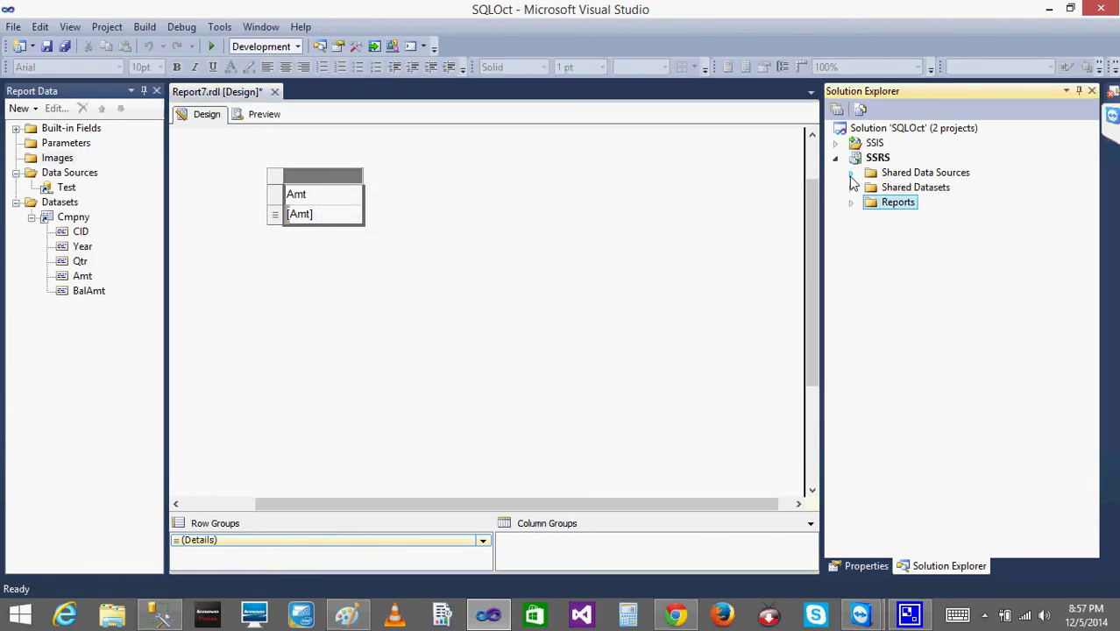
left_click(836, 160)
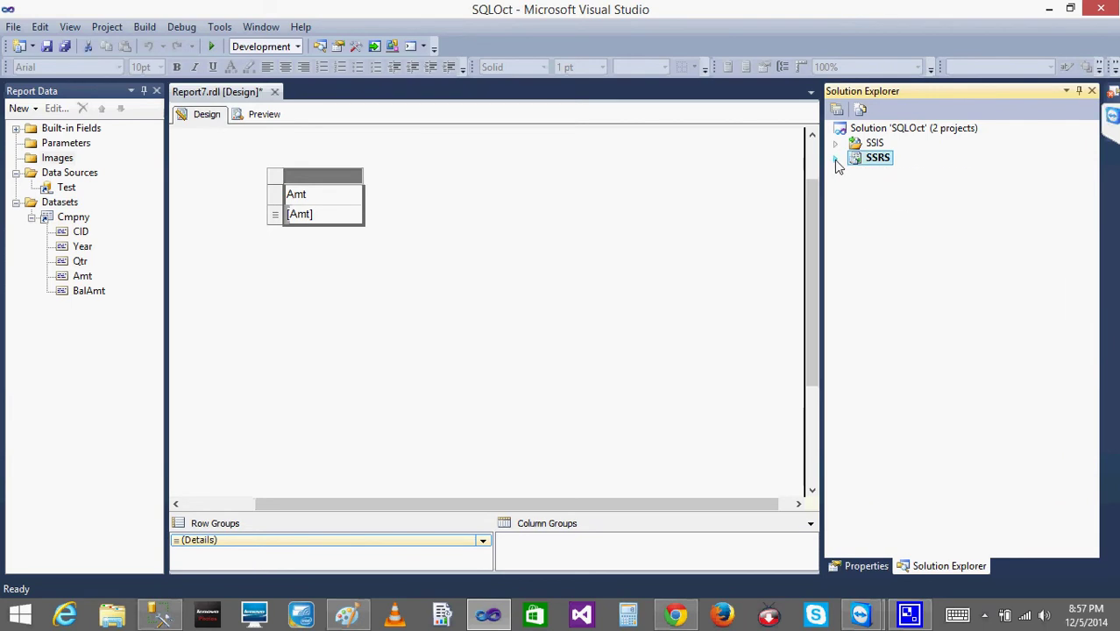
left_click(836, 159)
left_click(850, 174)
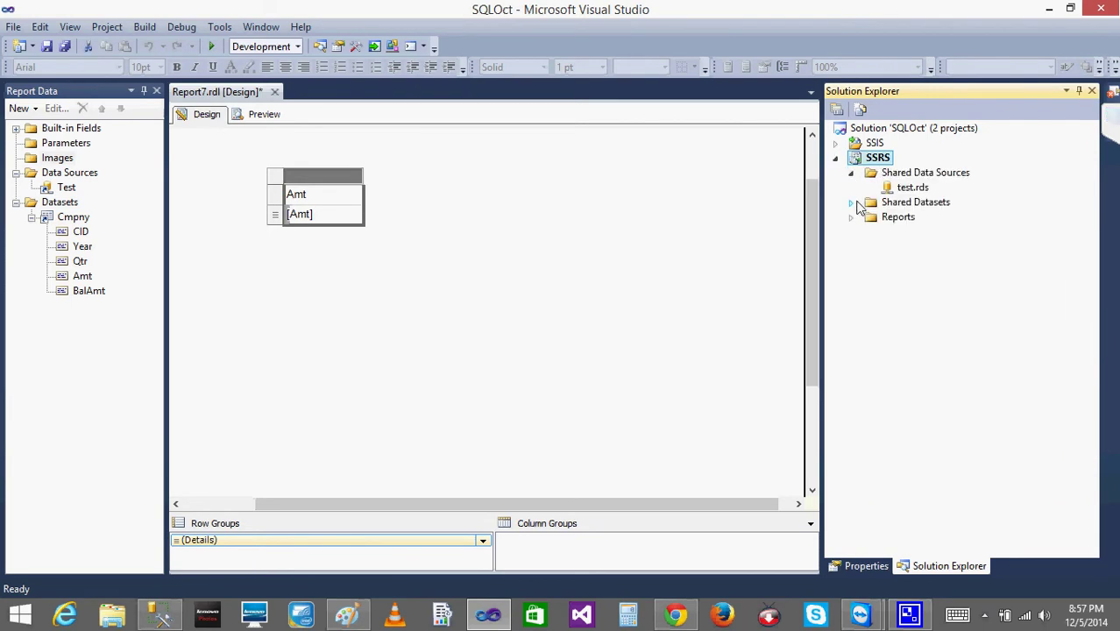
left_click(851, 203)
left_click(850, 233)
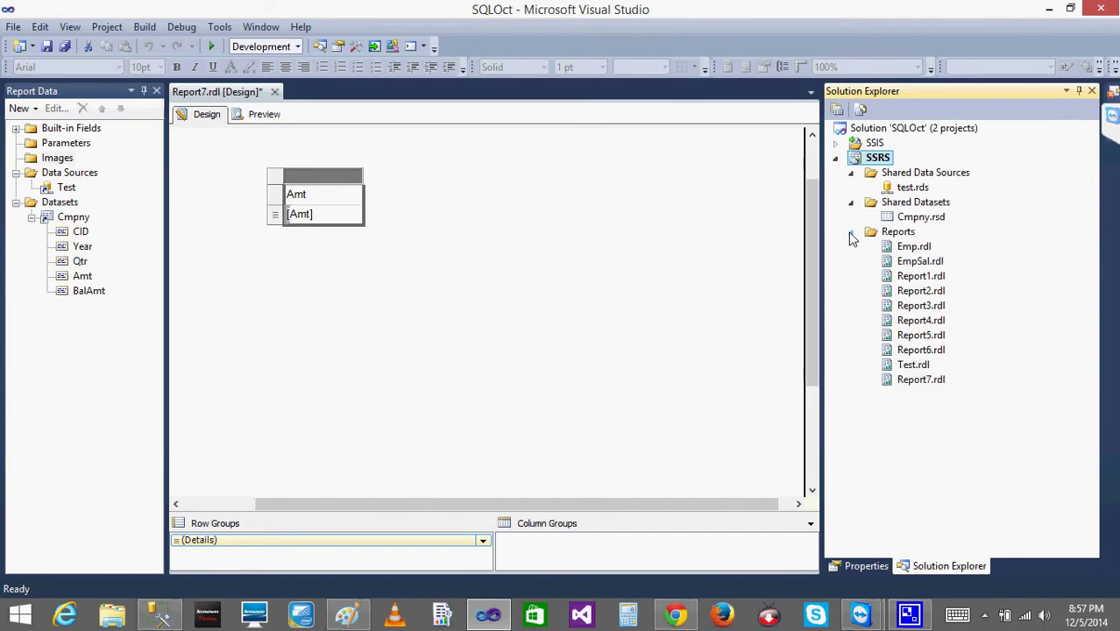
right_click(306, 181)
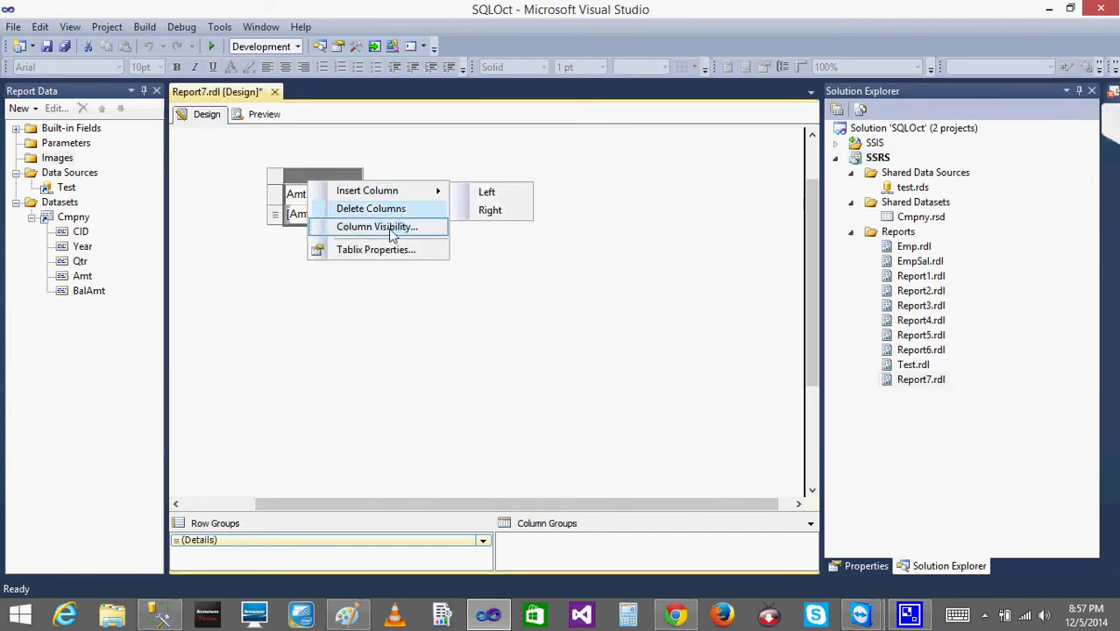
left_click(310, 280)
Add a parent column group from the Amt header cell, grouped by [CID] with a group header.
right_click(316, 195)
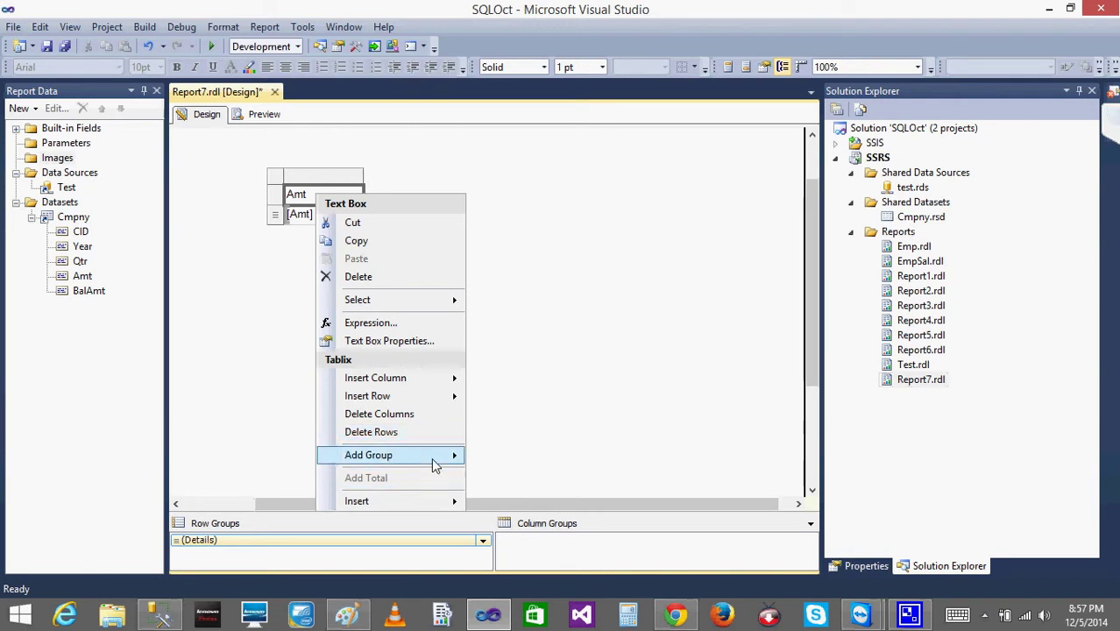
mouse_move(442, 464)
left_click(528, 431)
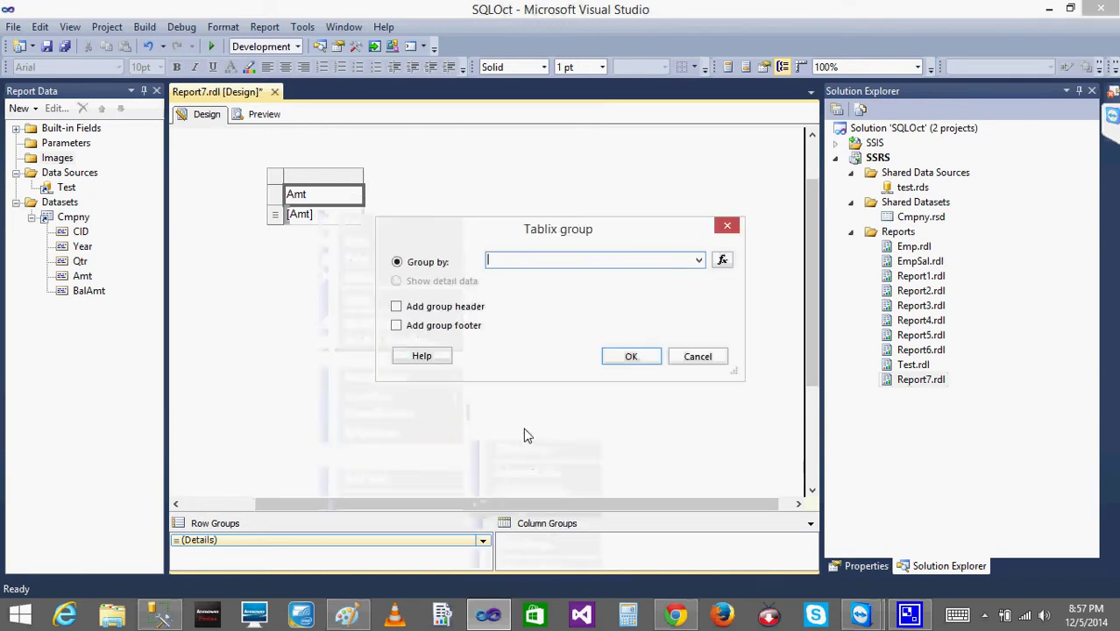
left_click(698, 262)
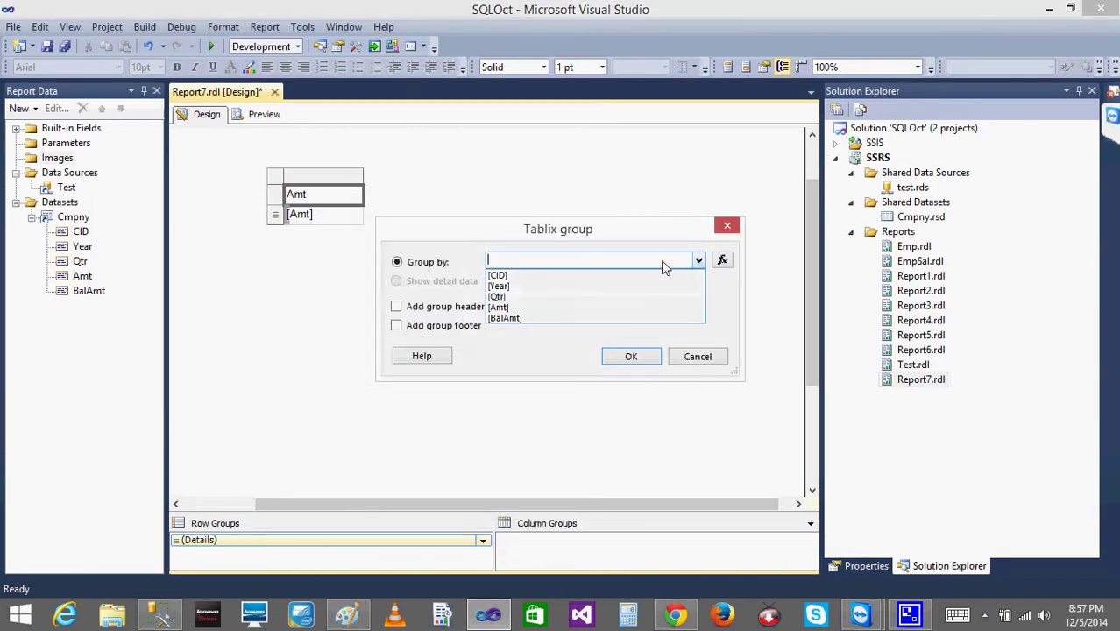
left_click(572, 275)
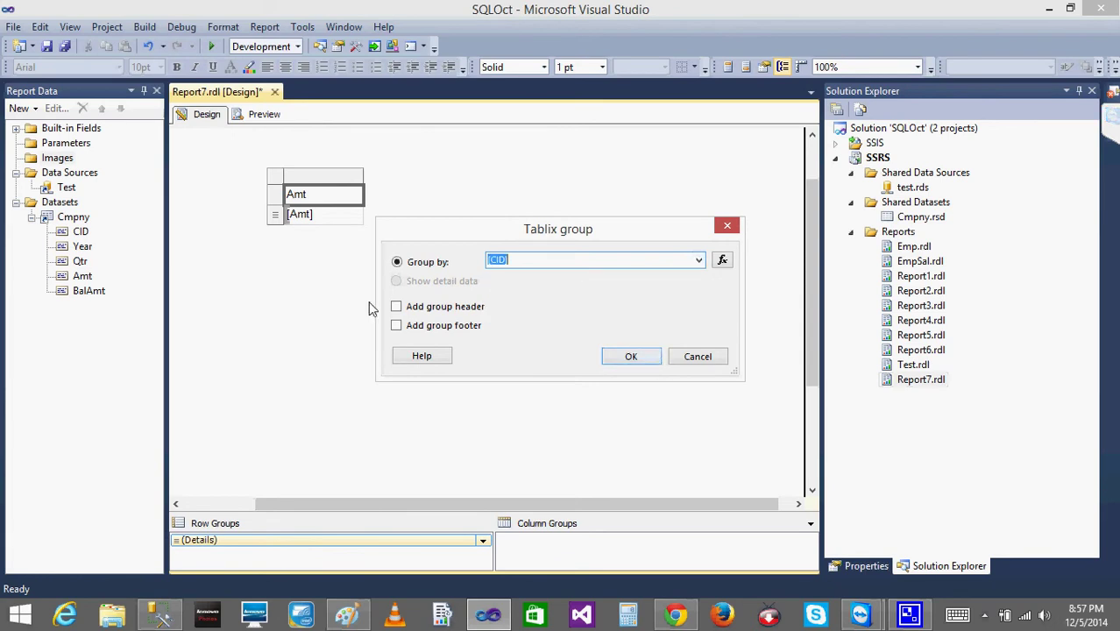
left_click(400, 310)
left_click(626, 357)
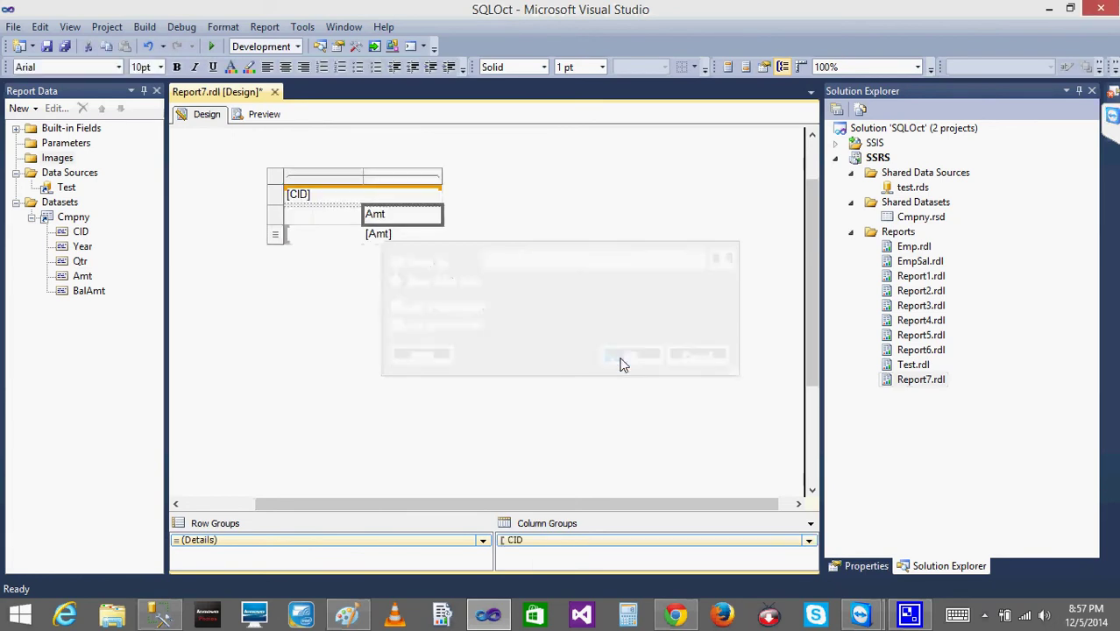
Preview the column-grouped report, return to the design and undo the CID column group.
left_click(261, 115)
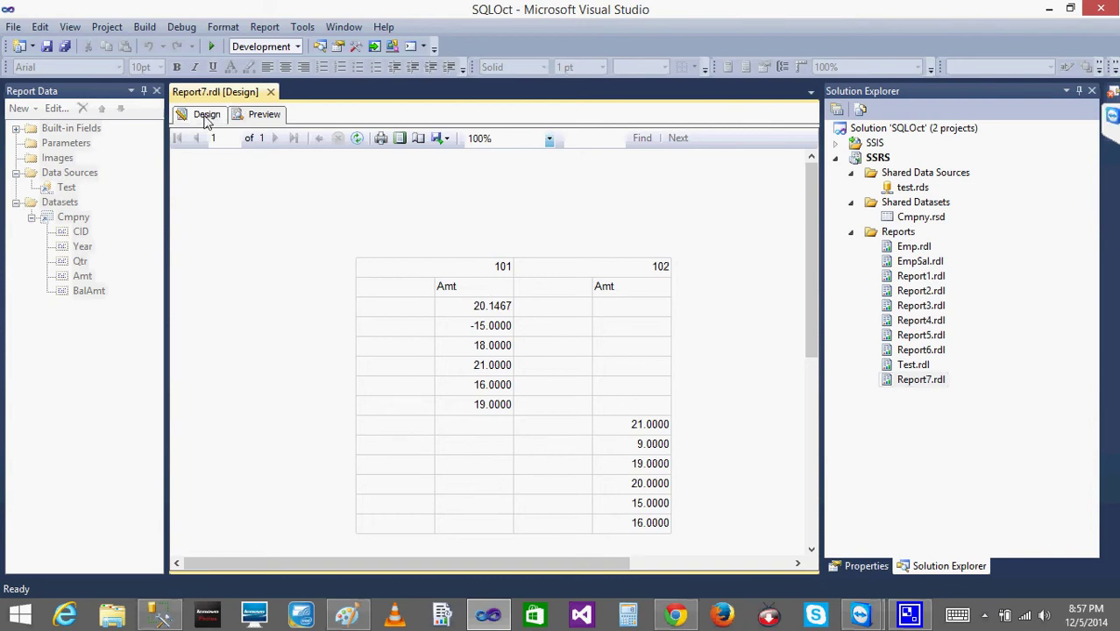
left_click(207, 115)
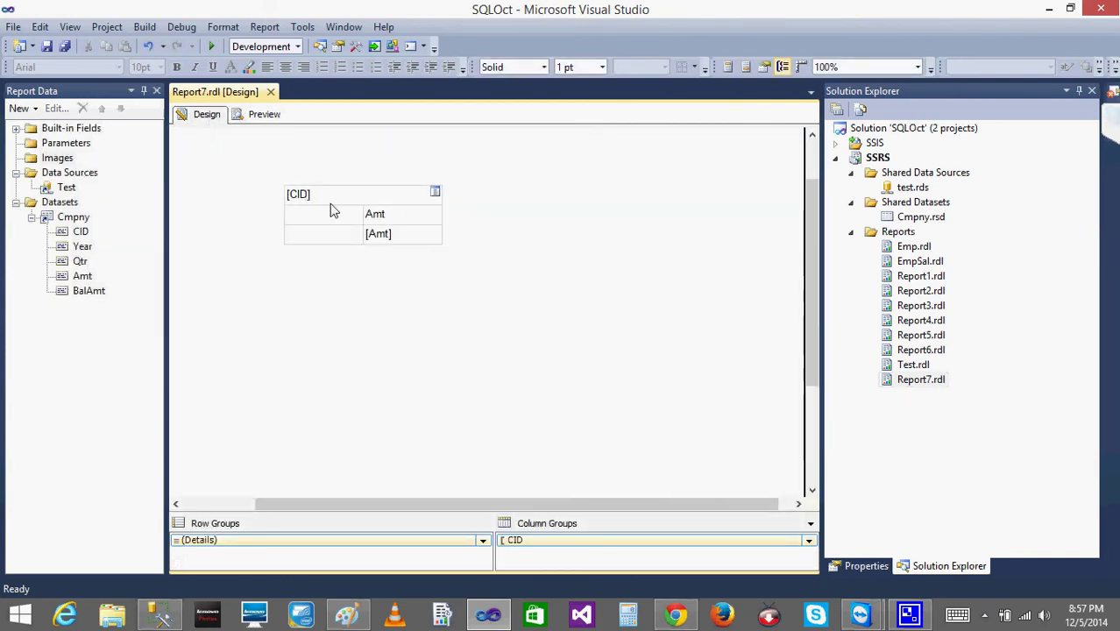
right_click(331, 202)
left_click(226, 316)
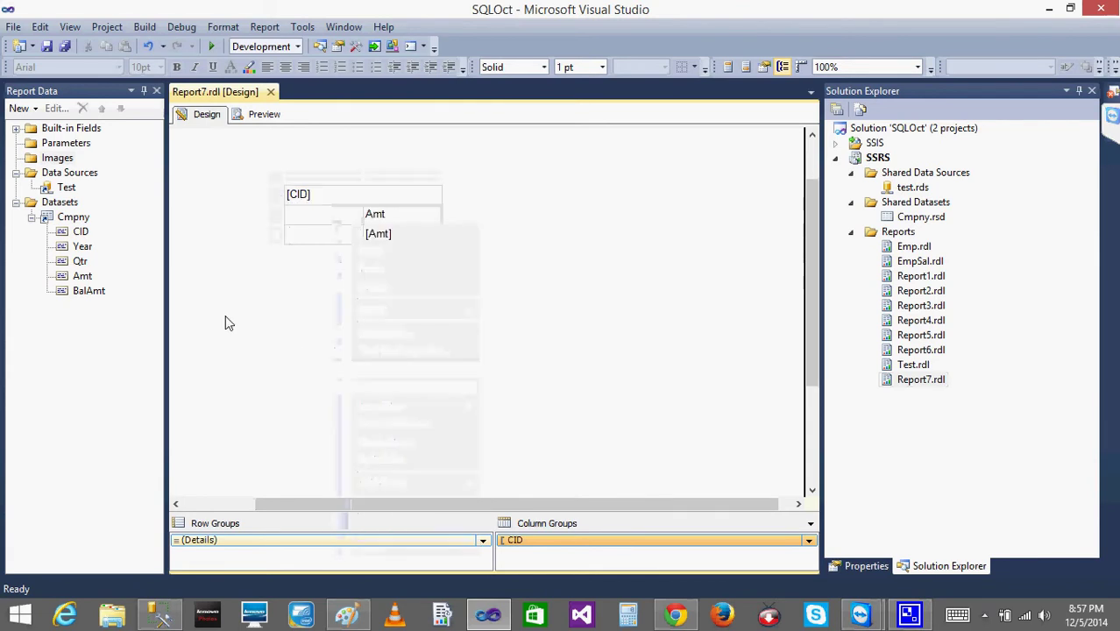
key("ctrl+z")
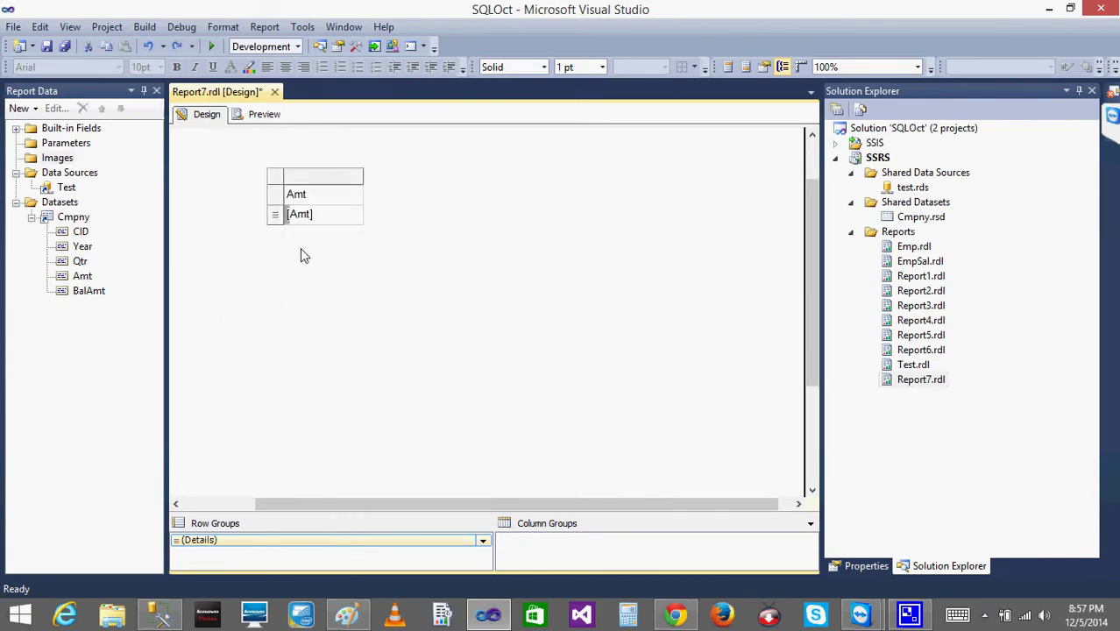
Add a parent row group from the Amt header cell, grouped by [CID] with a group header.
right_click(344, 207)
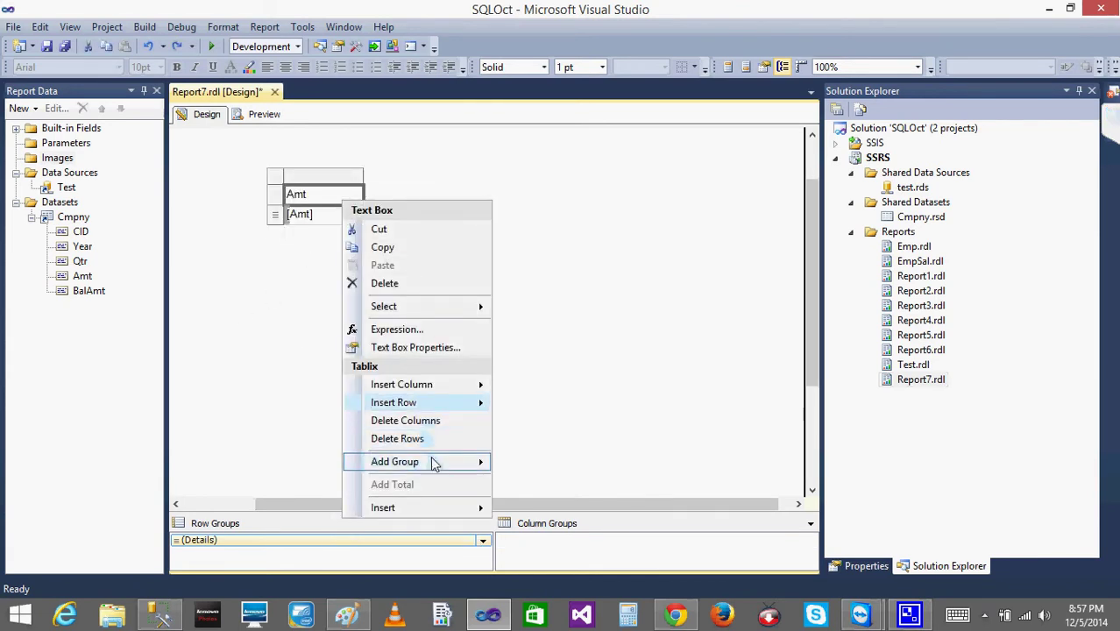
mouse_move(435, 463)
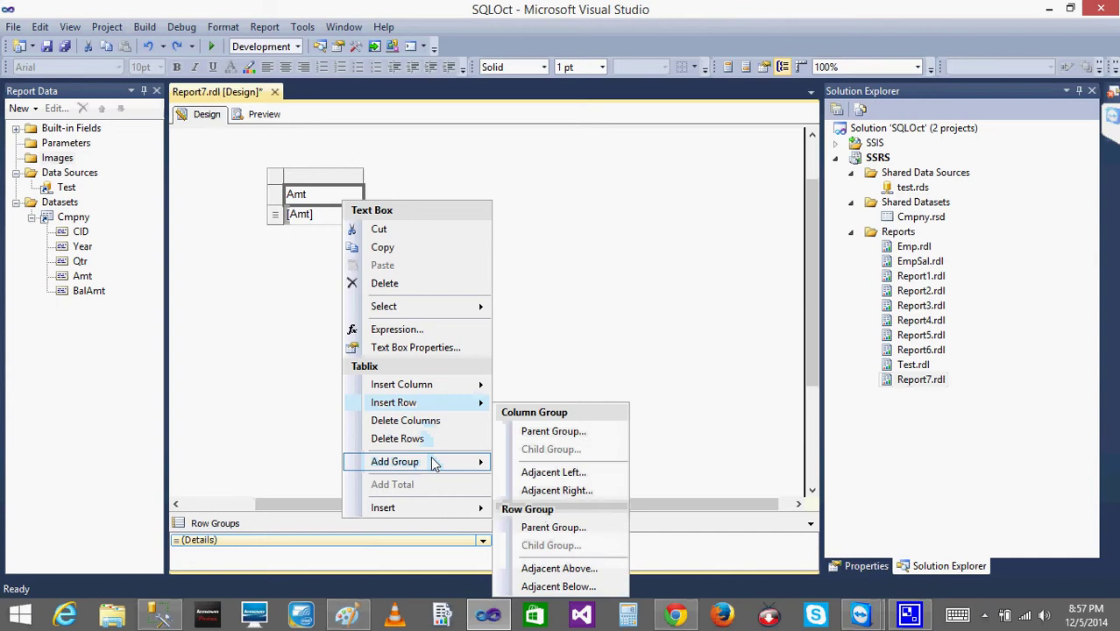
left_click(545, 527)
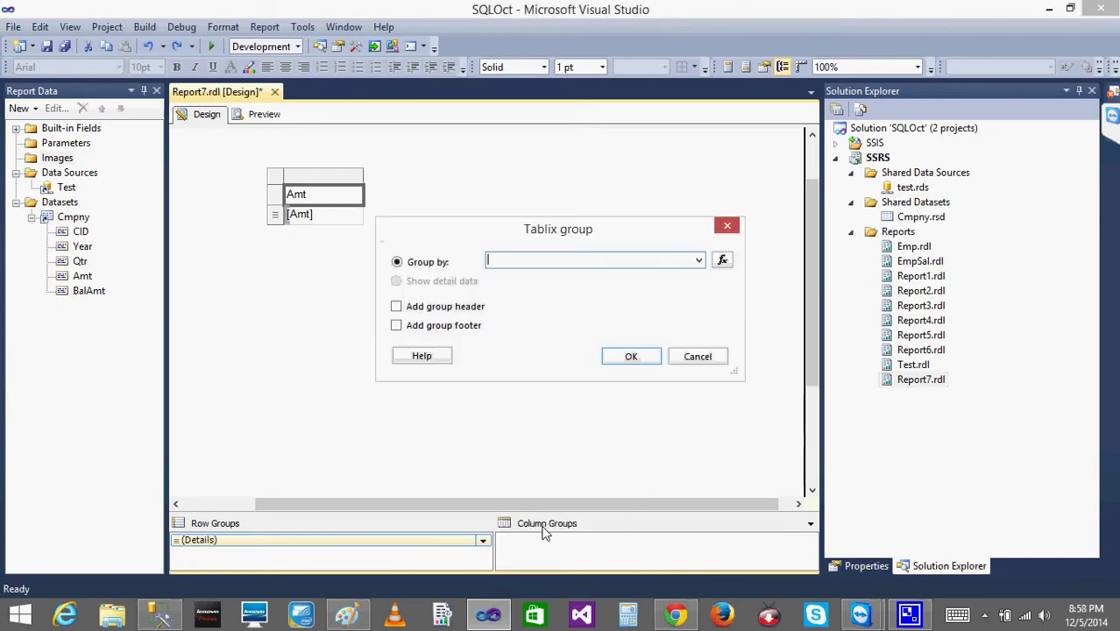
left_click(699, 261)
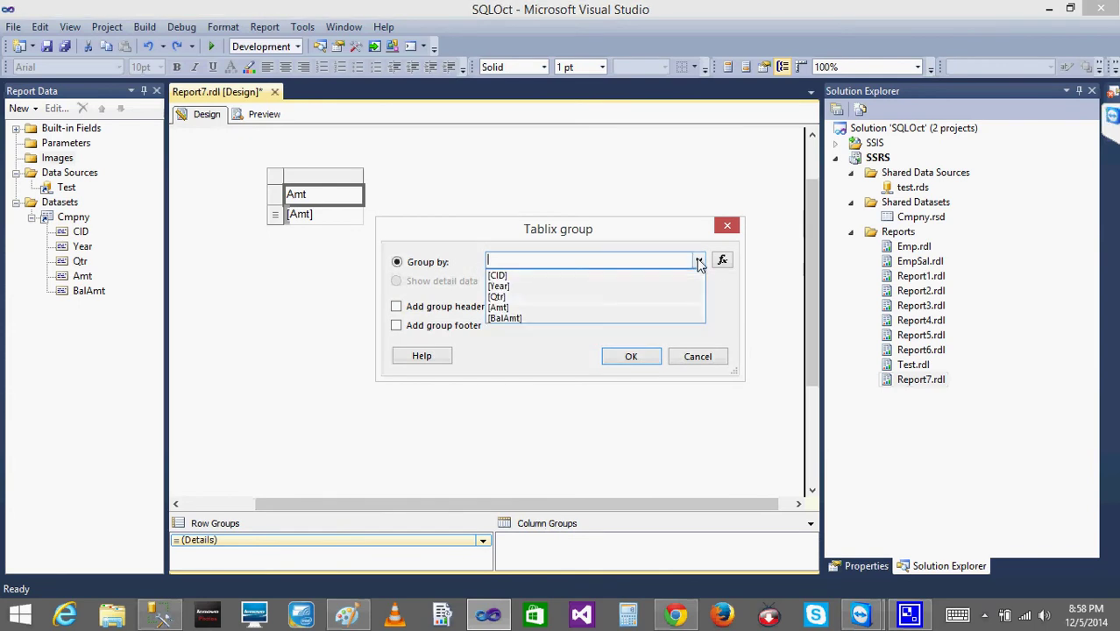
left_click(558, 276)
left_click(396, 306)
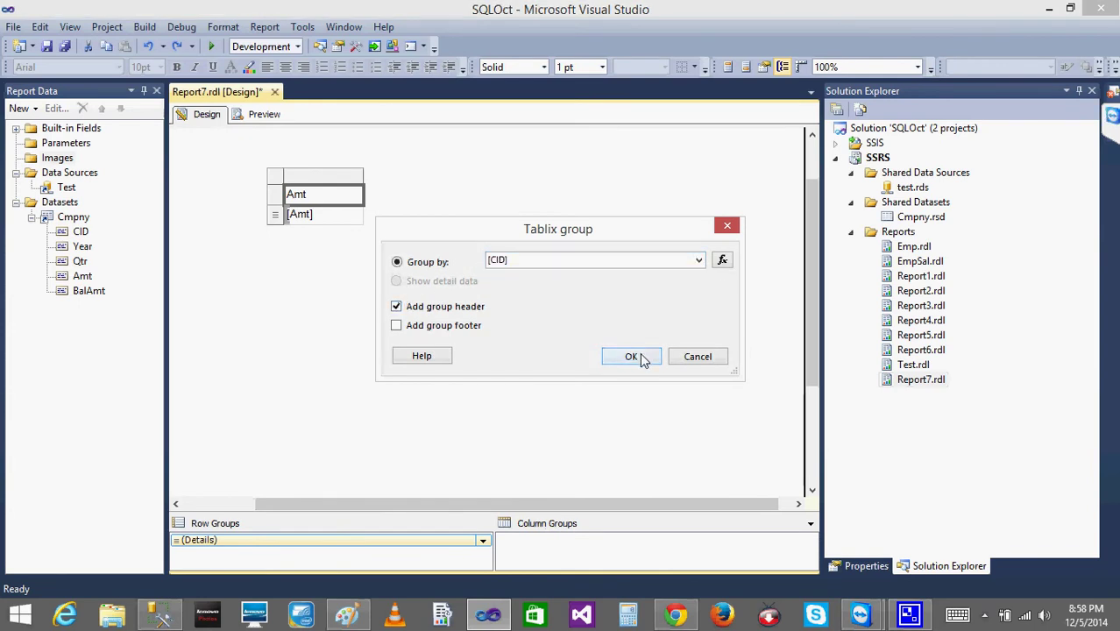
left_click(640, 355)
Preview the row-grouped report, return to the design and undo the CID row group.
left_click(266, 115)
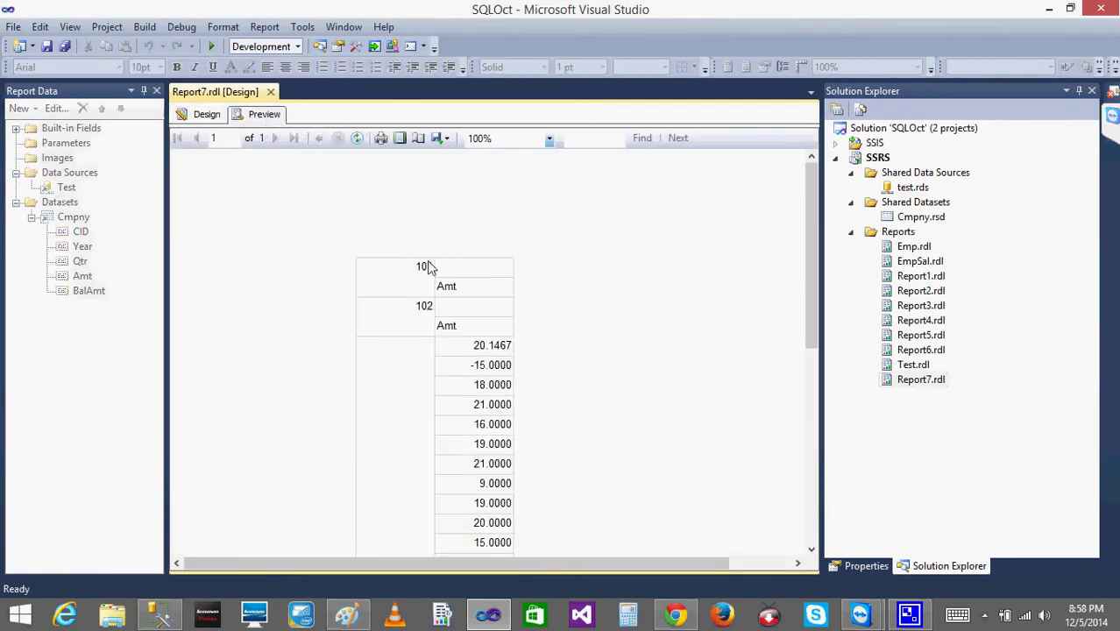
left_click(217, 115)
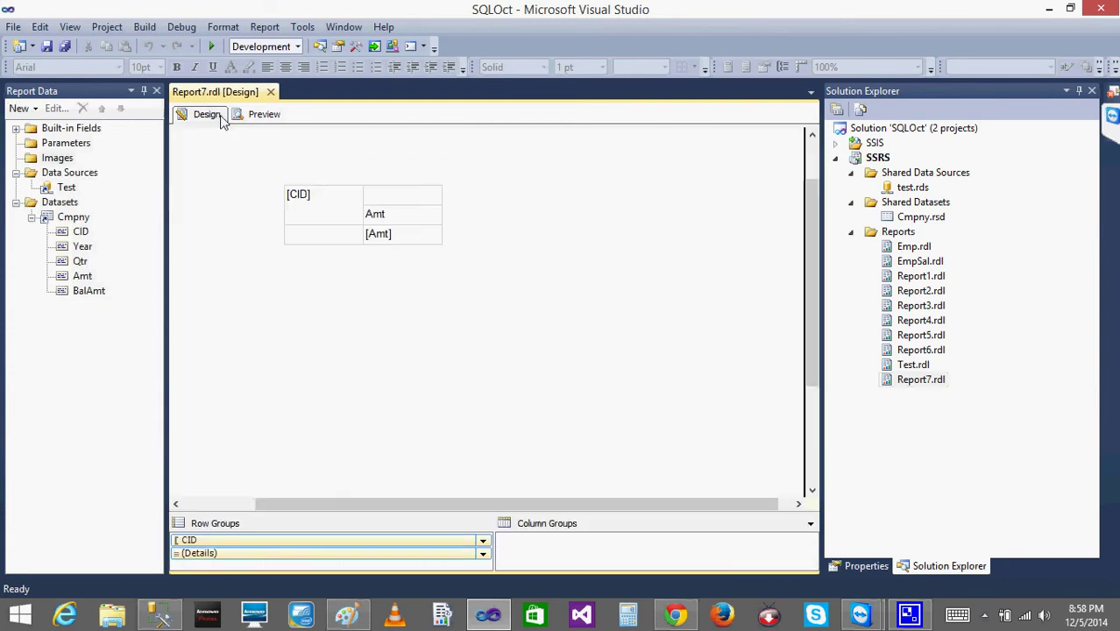
key("ctrl+z")
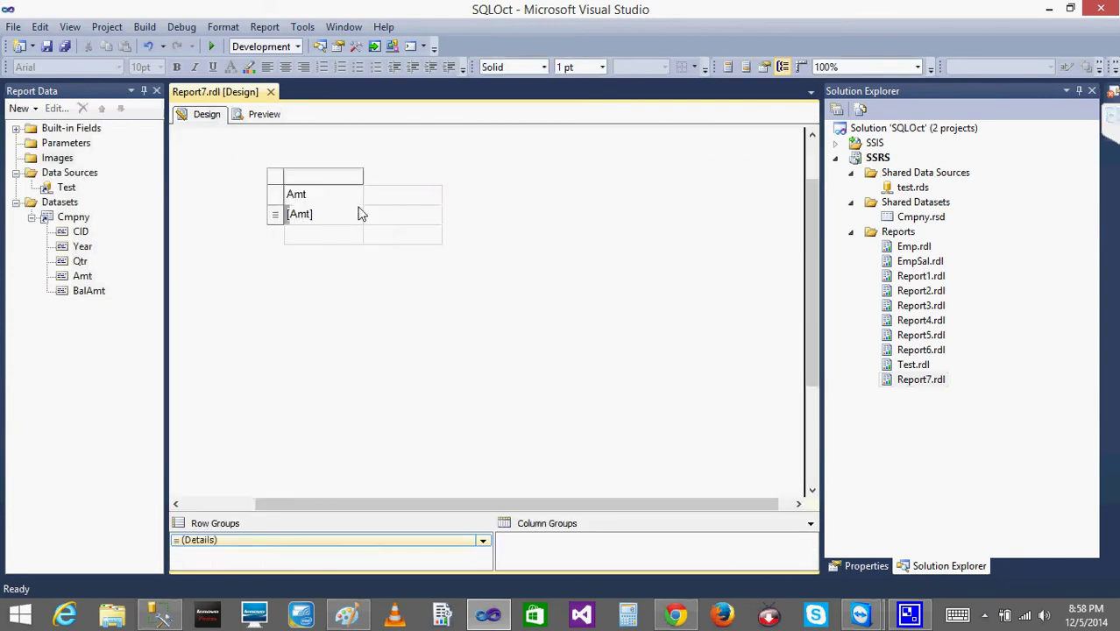
Add a parent row group from the [Amt] data cell, grouped by [CID] without header or footer, and preview the report.
right_click(330, 213)
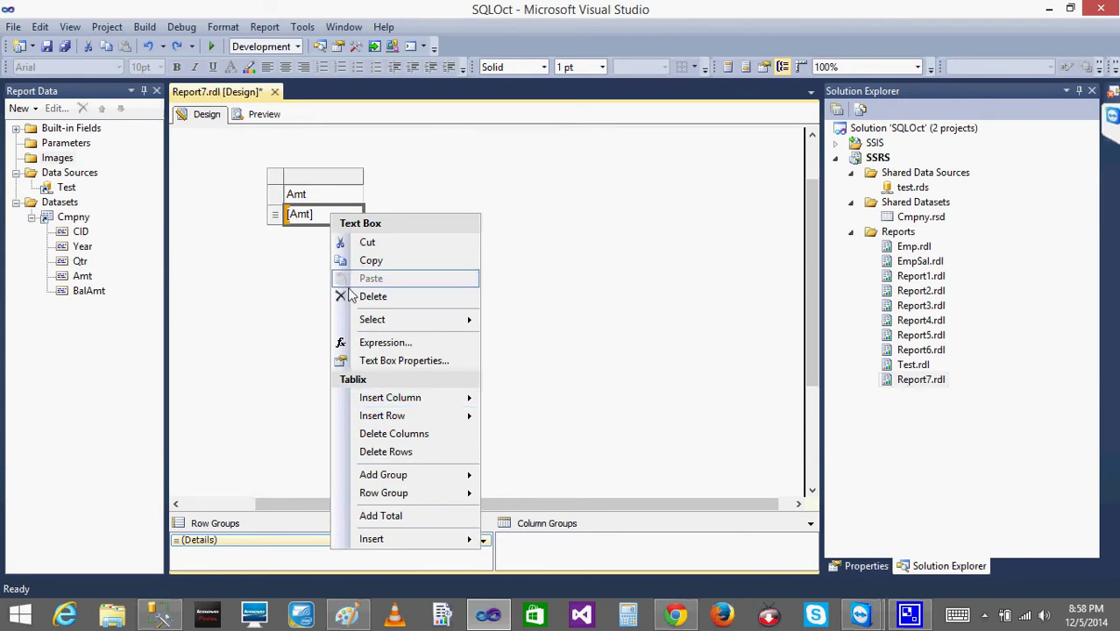
mouse_move(420, 478)
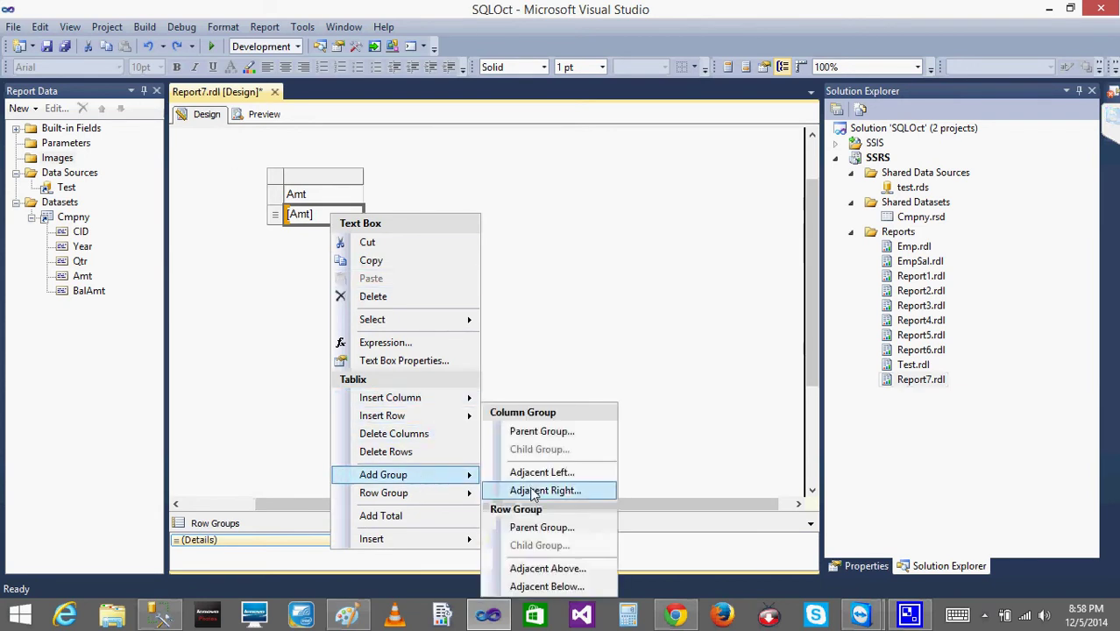
left_click(561, 528)
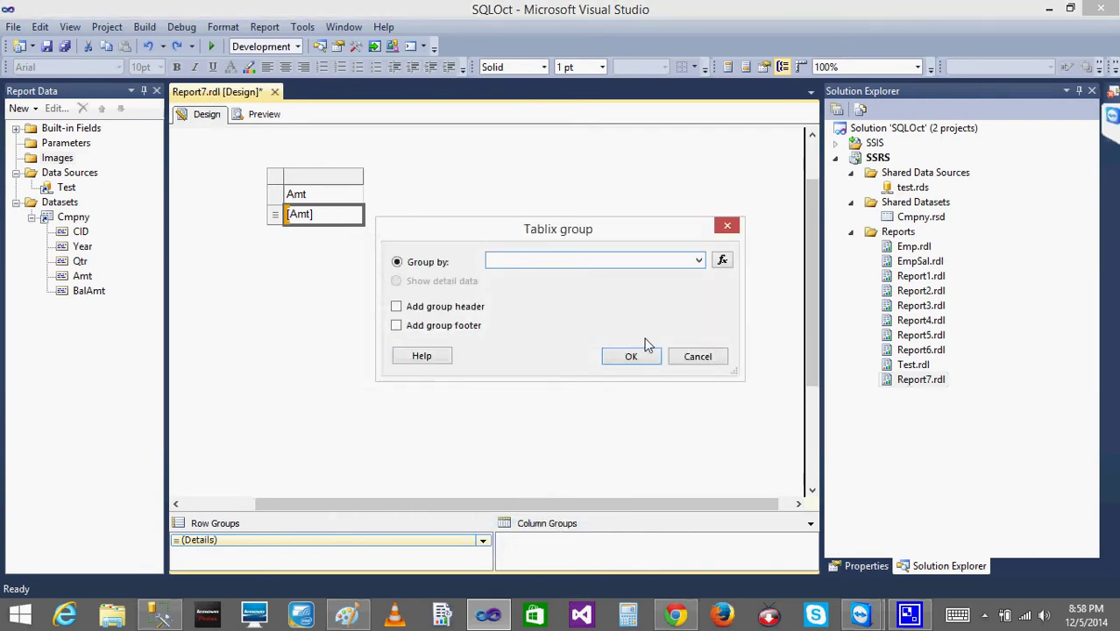
left_click(699, 261)
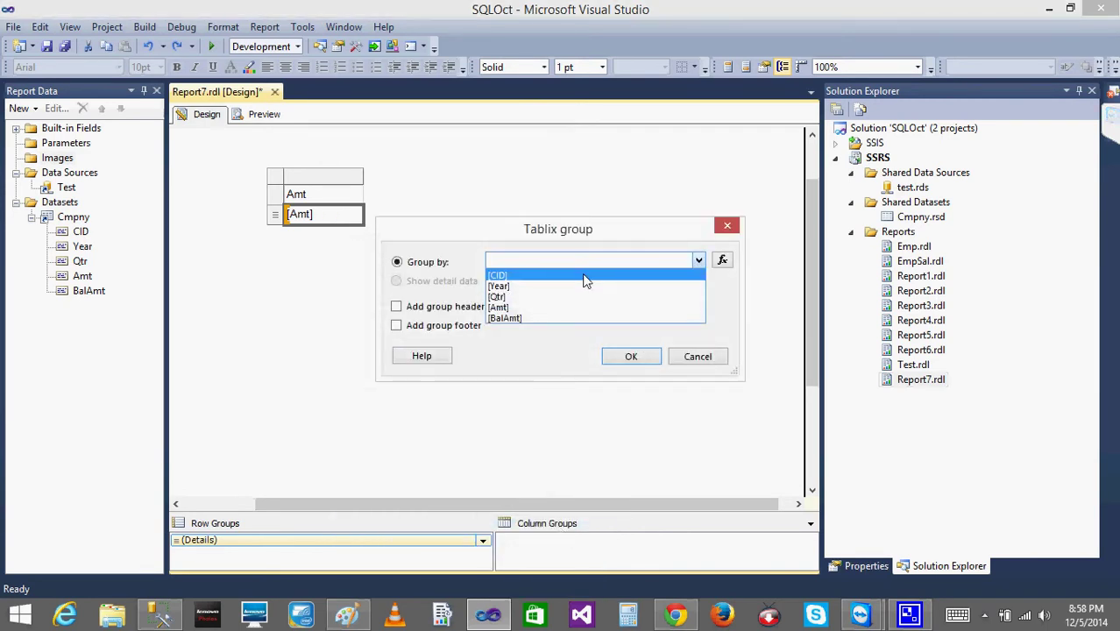
left_click(586, 274)
left_click(622, 360)
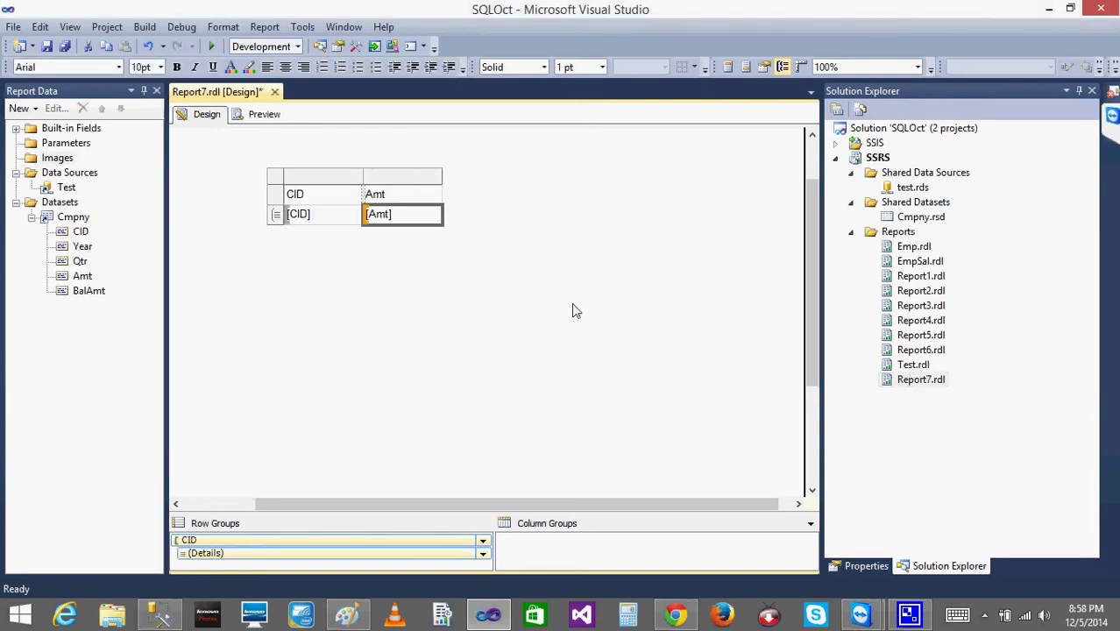
left_click(266, 116)
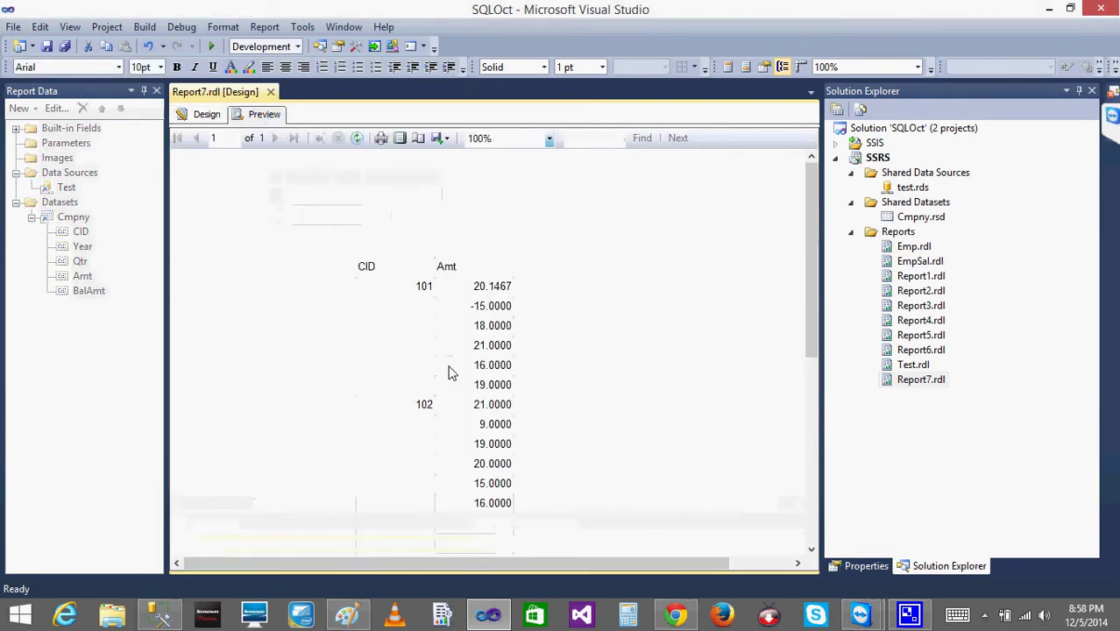
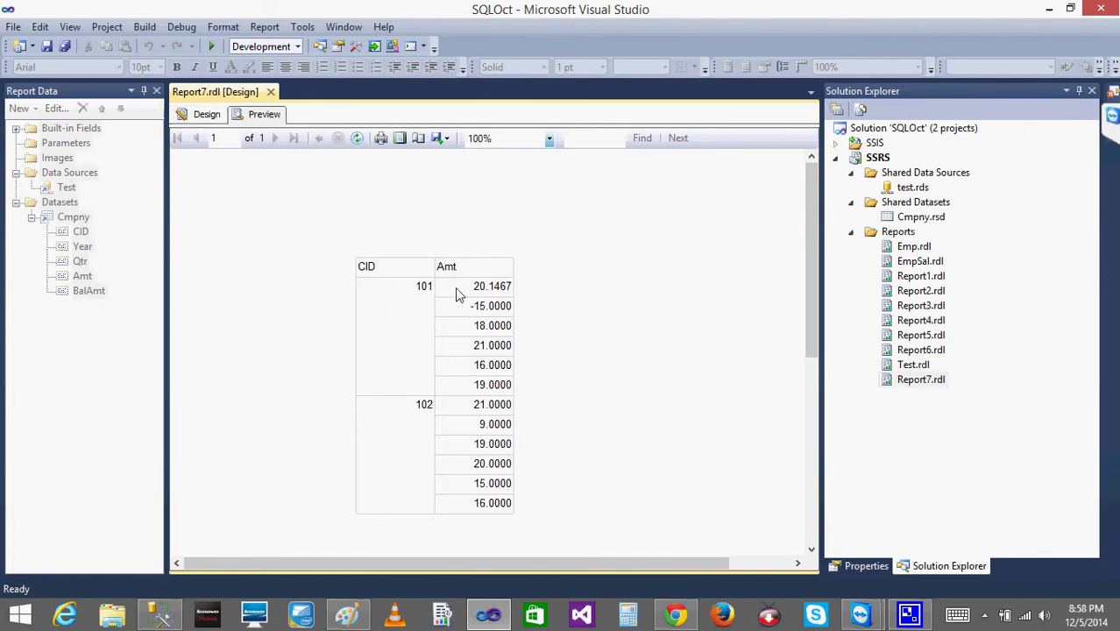
Set the Details row group to Hide when the report is initially run, and check the result in the preview.
left_click(209, 115)
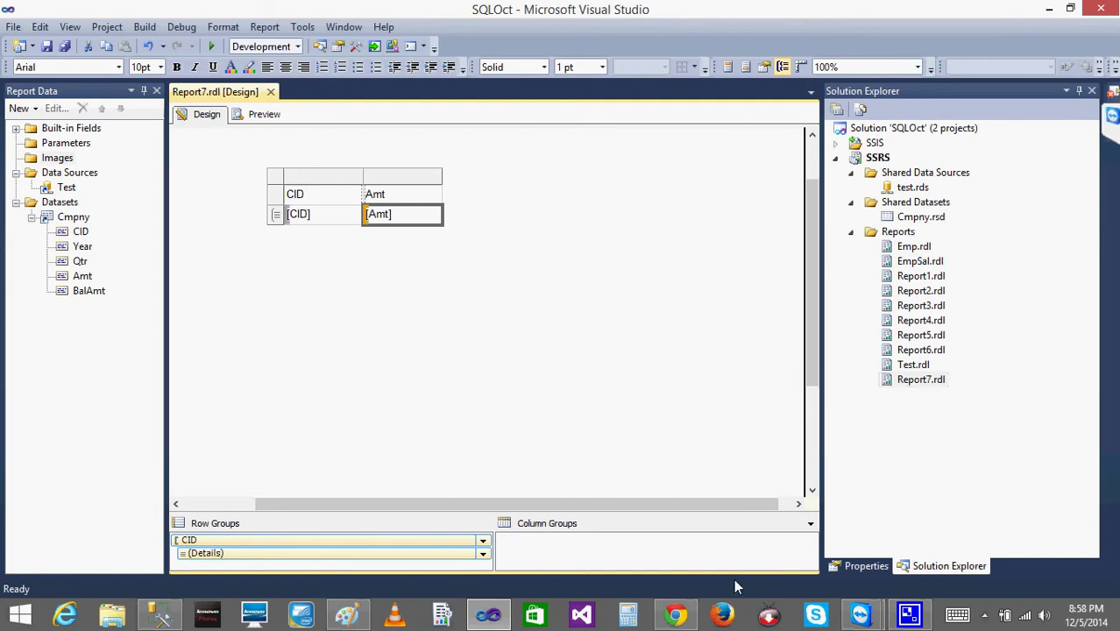
right_click(482, 552)
left_click(533, 585)
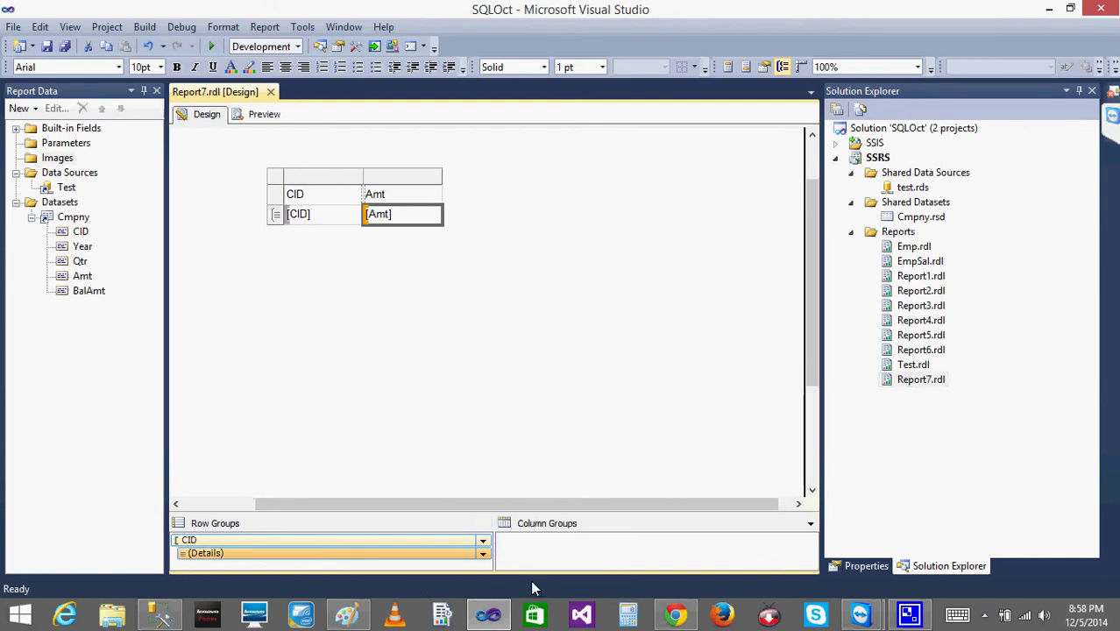
left_click(360, 212)
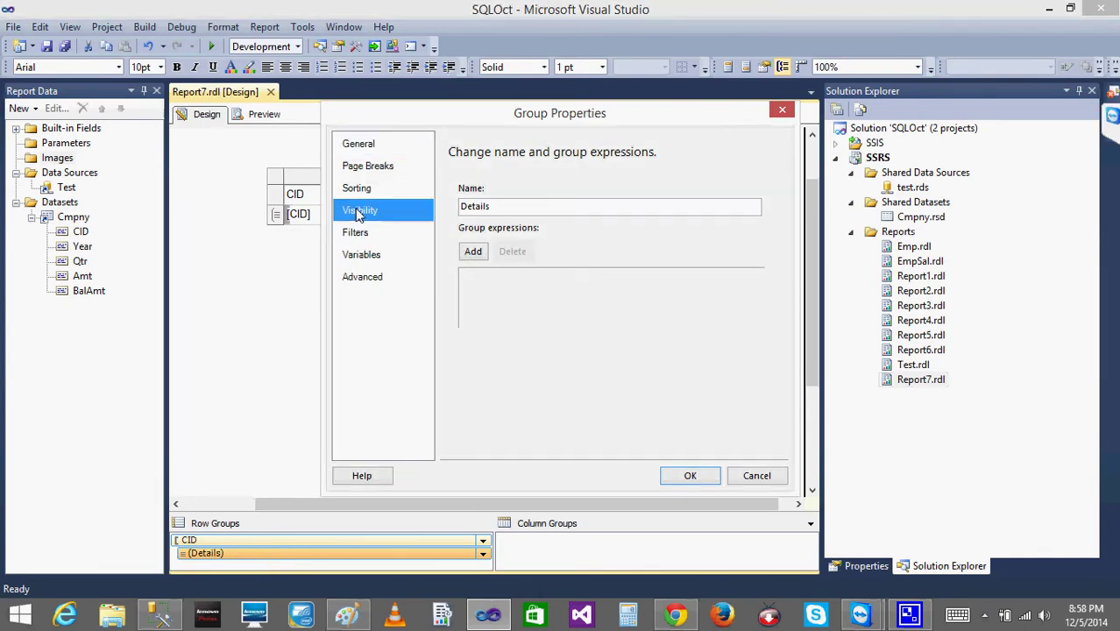
left_click(466, 226)
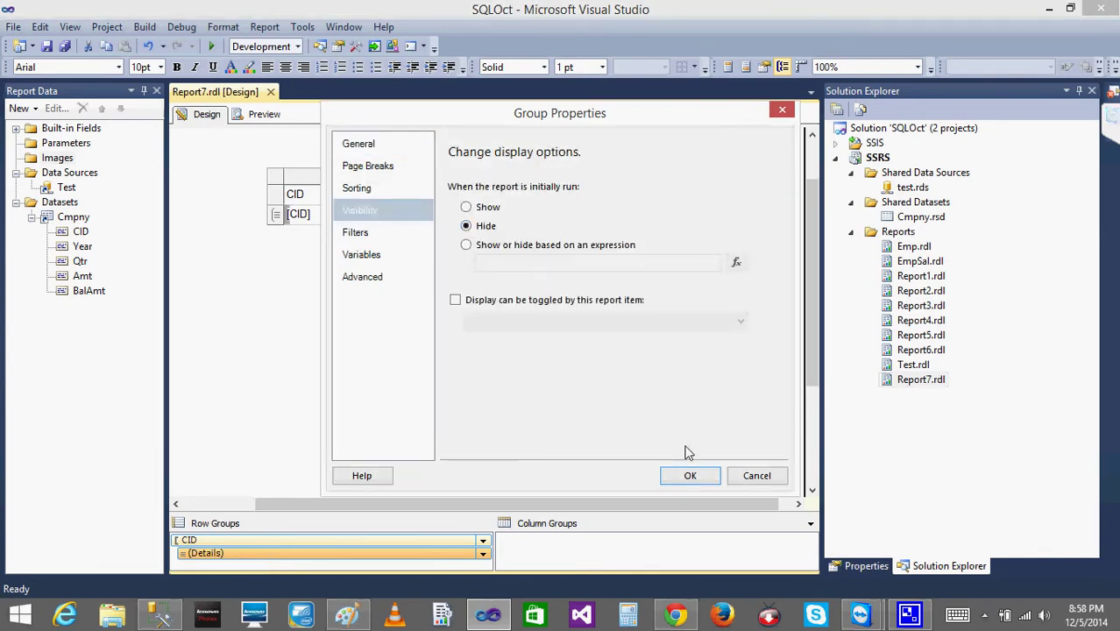
left_click(689, 475)
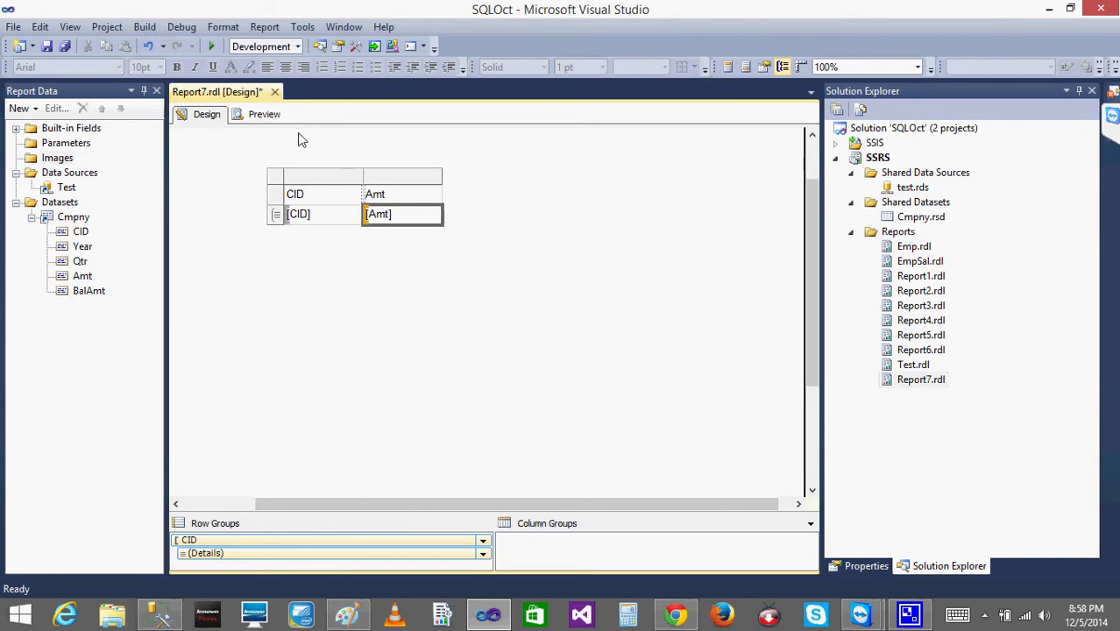
left_click(273, 114)
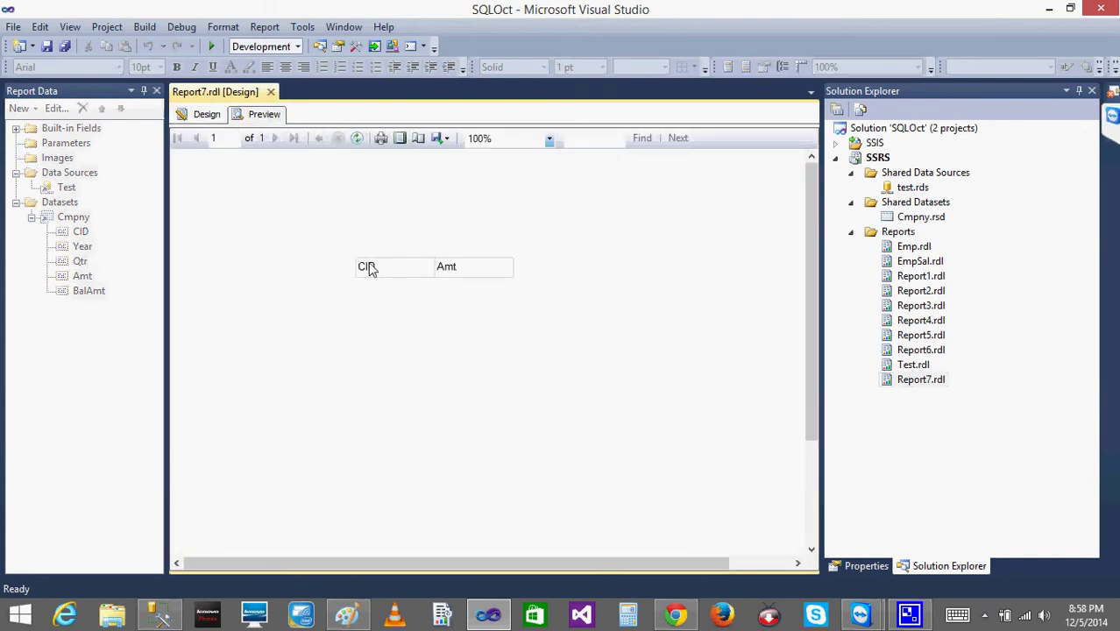
left_click(207, 114)
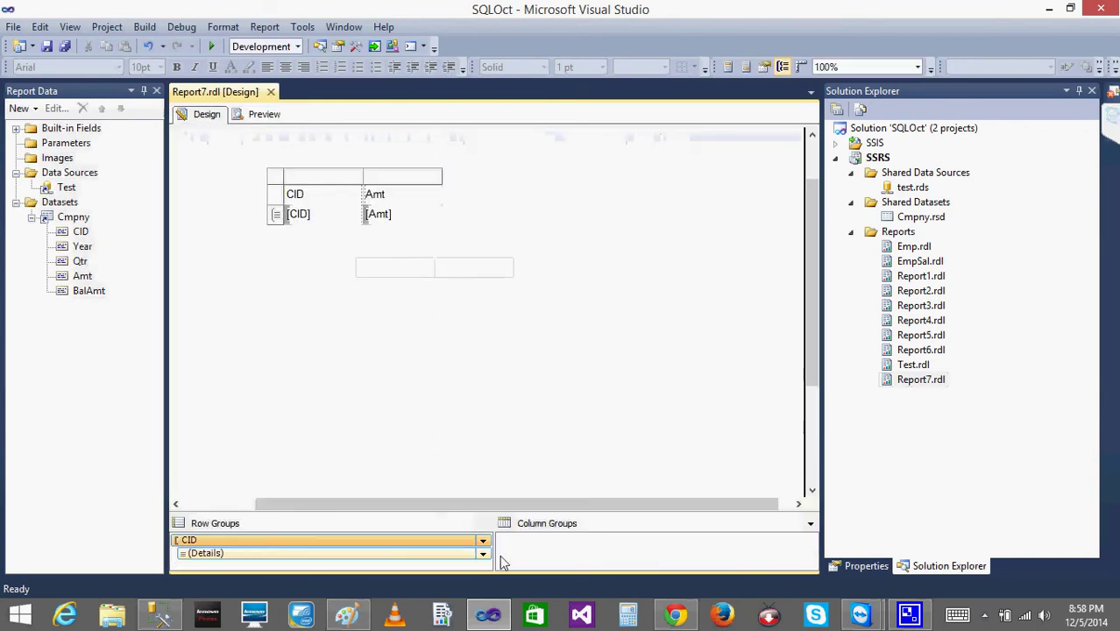
Make the display of the Details row group toggle by the report item CID.
left_click(483, 557)
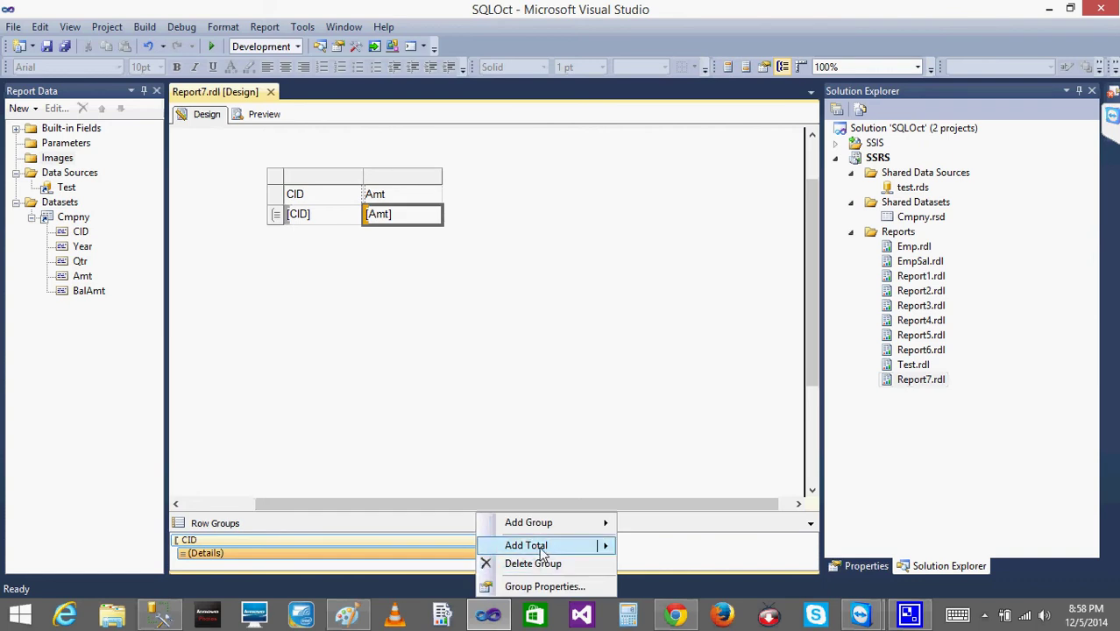
left_click(553, 584)
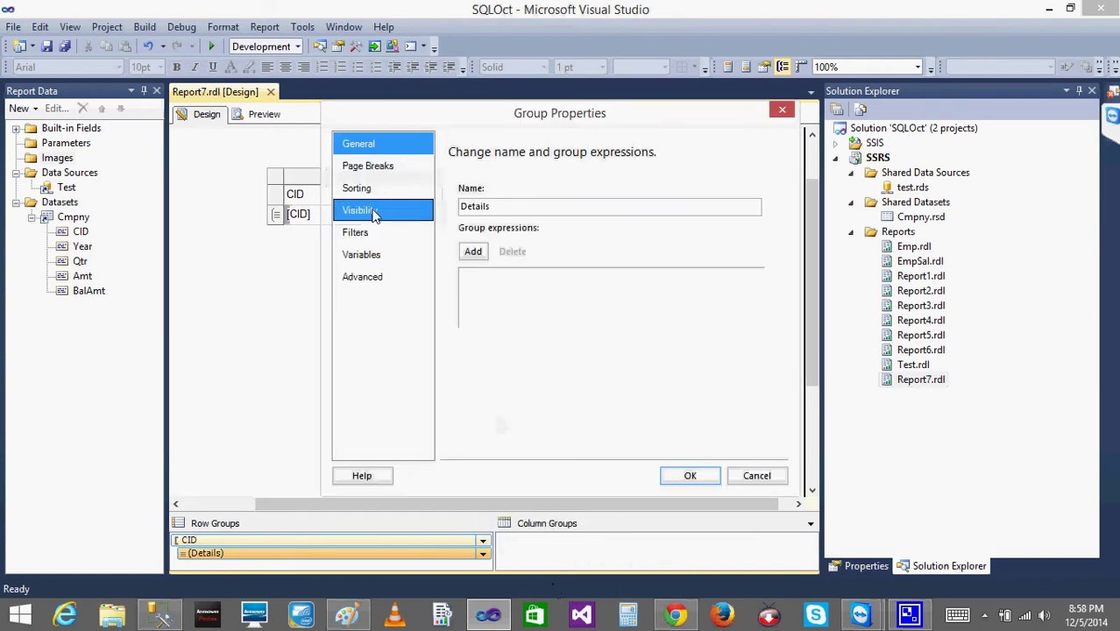
left_click(369, 215)
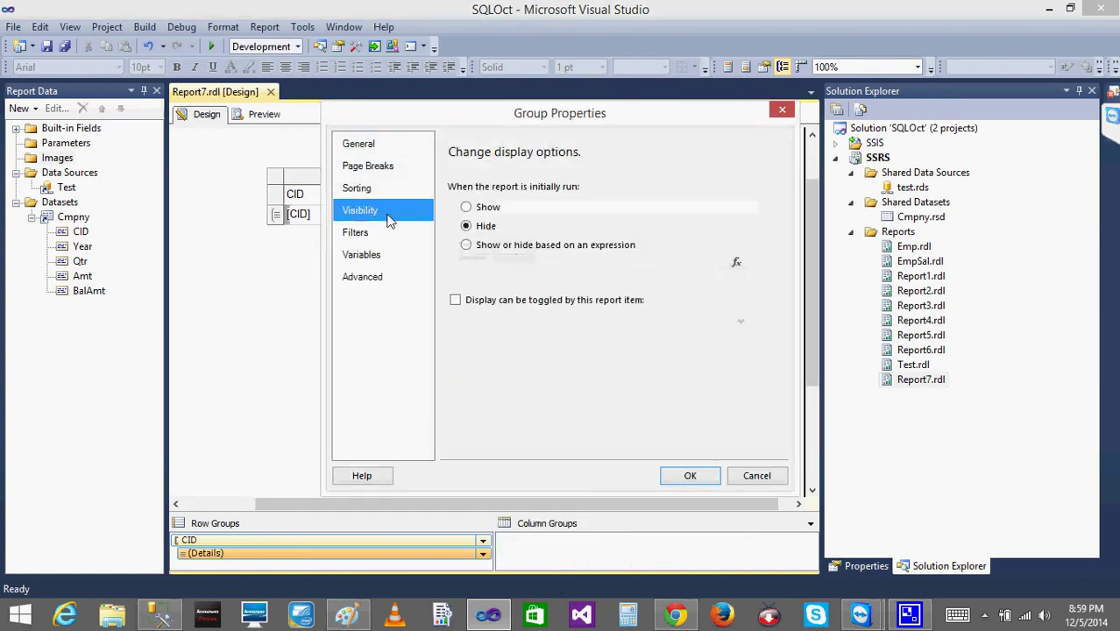
left_click(454, 301)
left_click(517, 321)
left_click(496, 344)
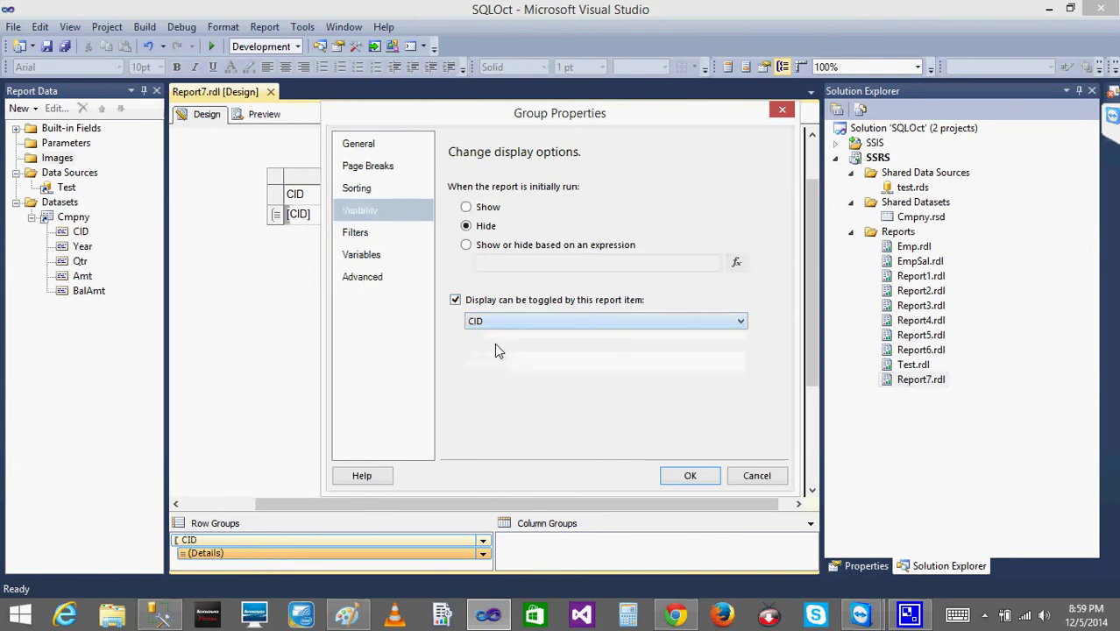
left_click(702, 482)
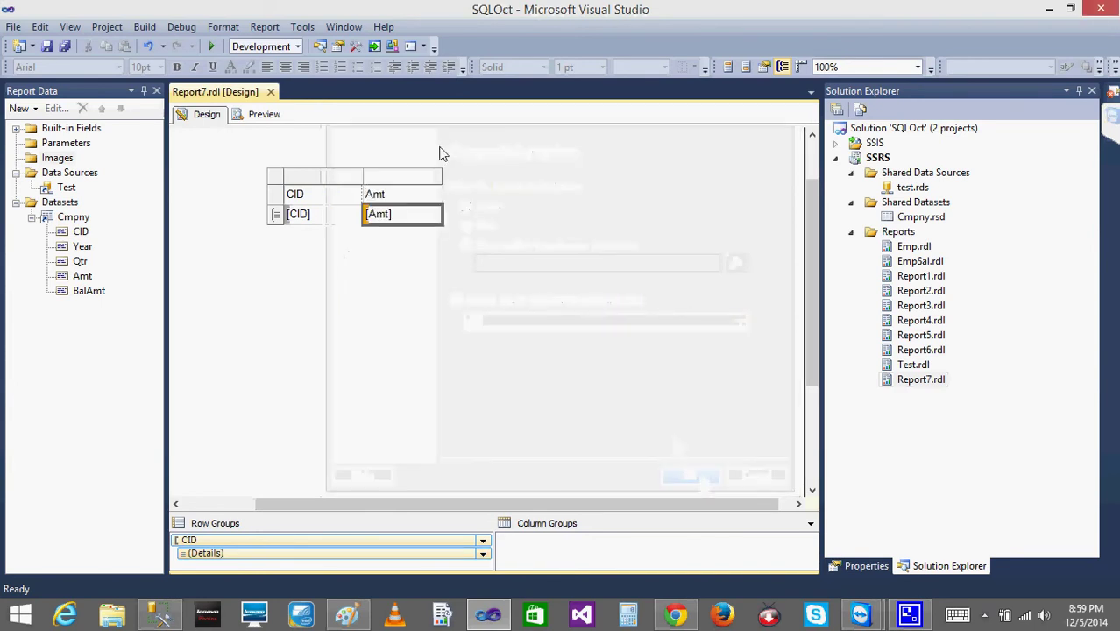
Preview the report and expand and collapse the details of CID 101, returning to the design.
left_click(265, 114)
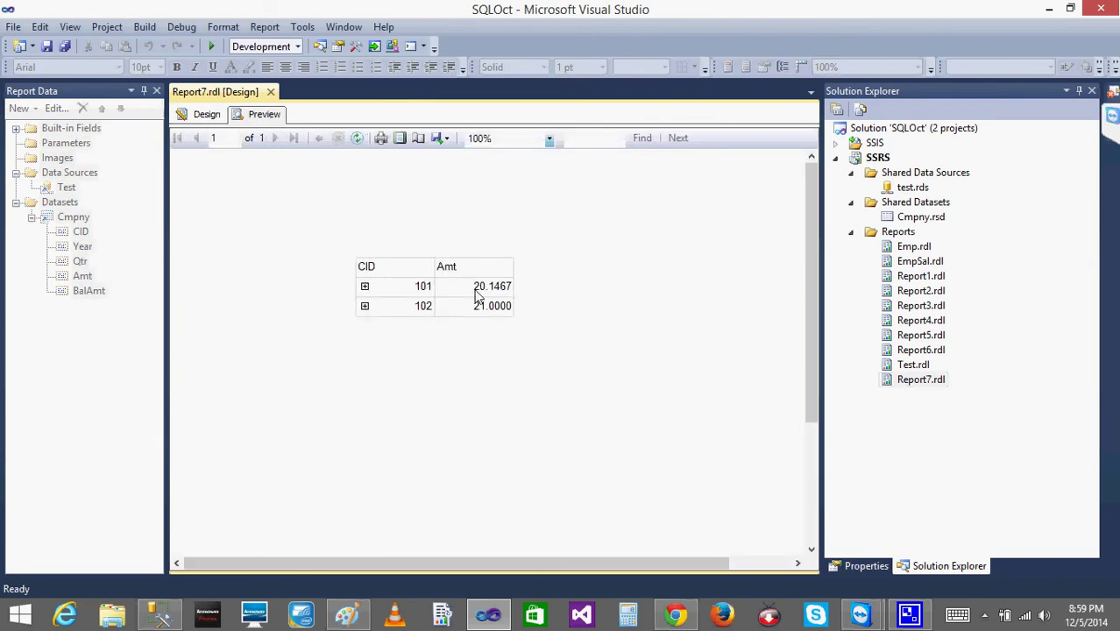
left_click(365, 286)
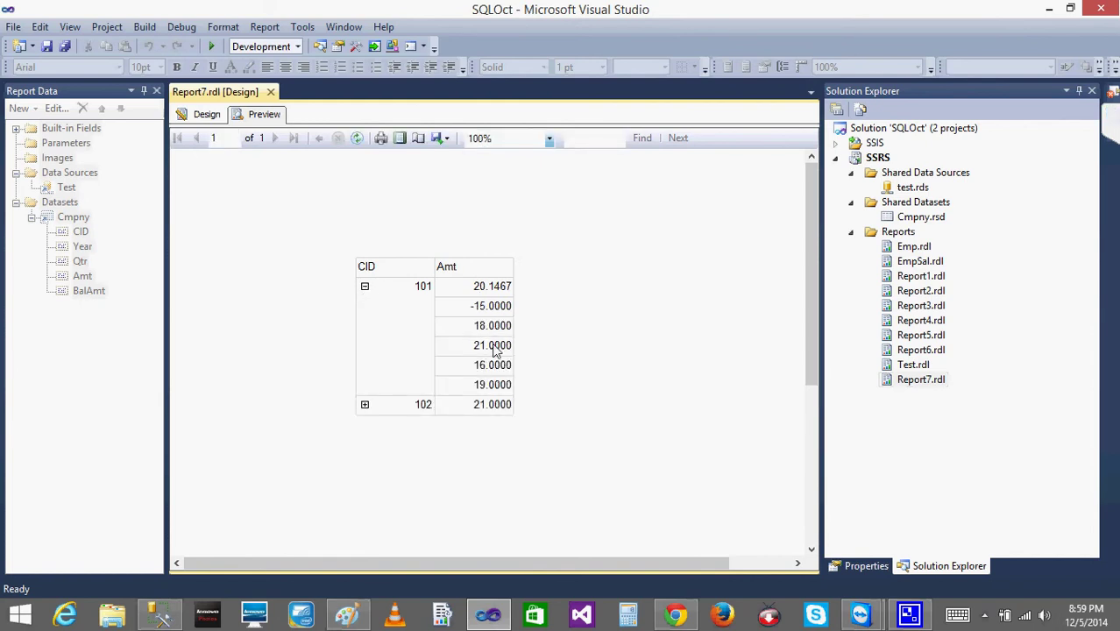
left_click(365, 287)
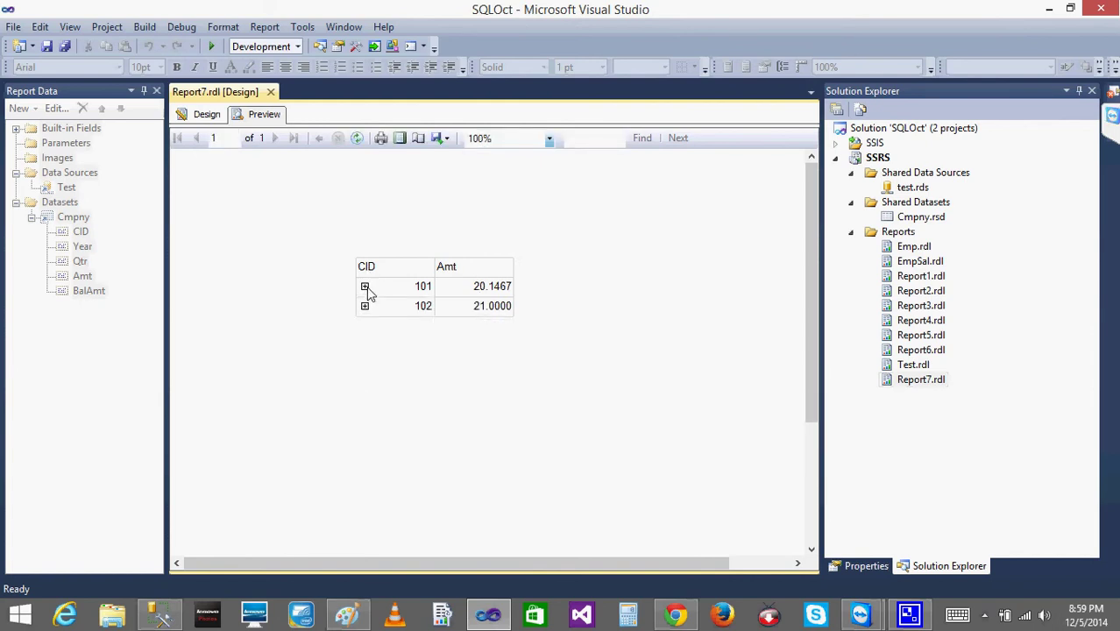
left_click(365, 287)
left_click(365, 286)
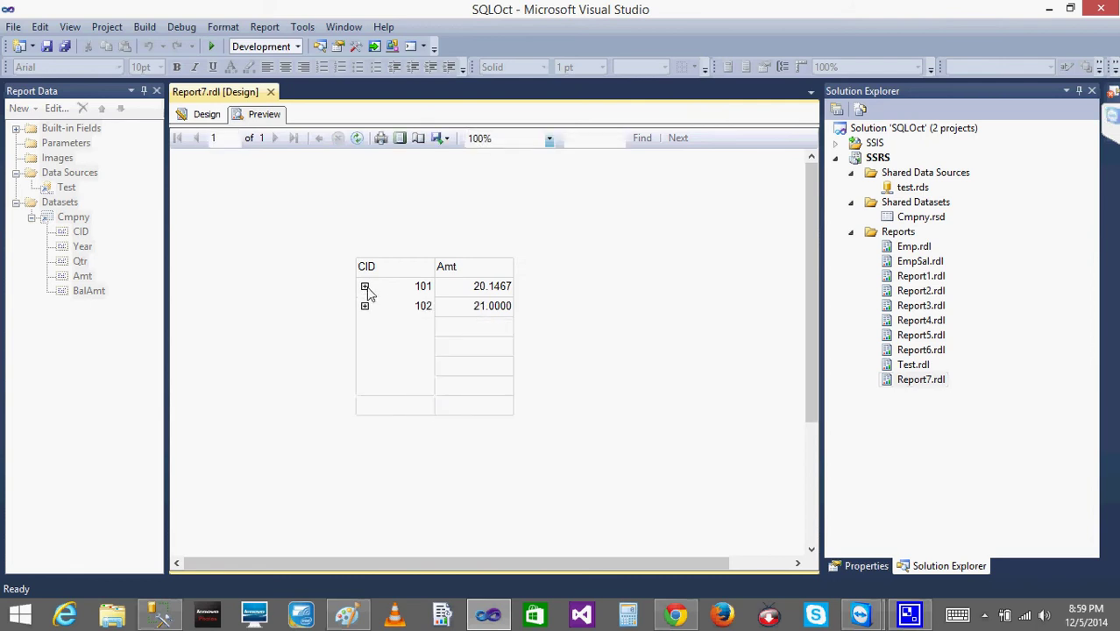
left_click(208, 115)
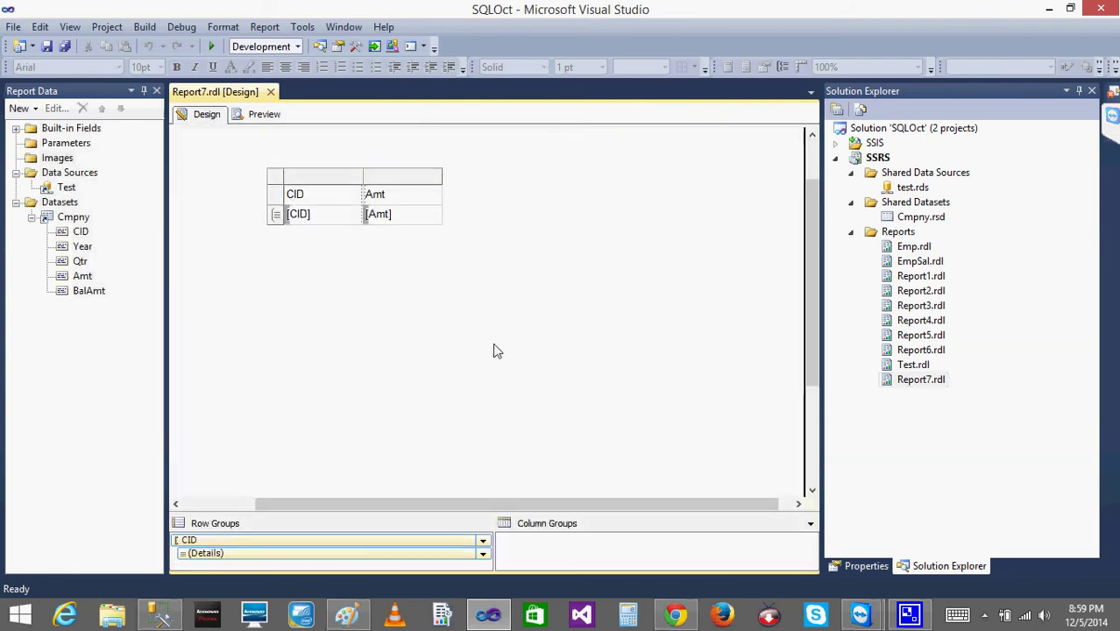
Try inserting a row inside the group above the [Amt] data row, checking the result in the preview.
right_click(400, 227)
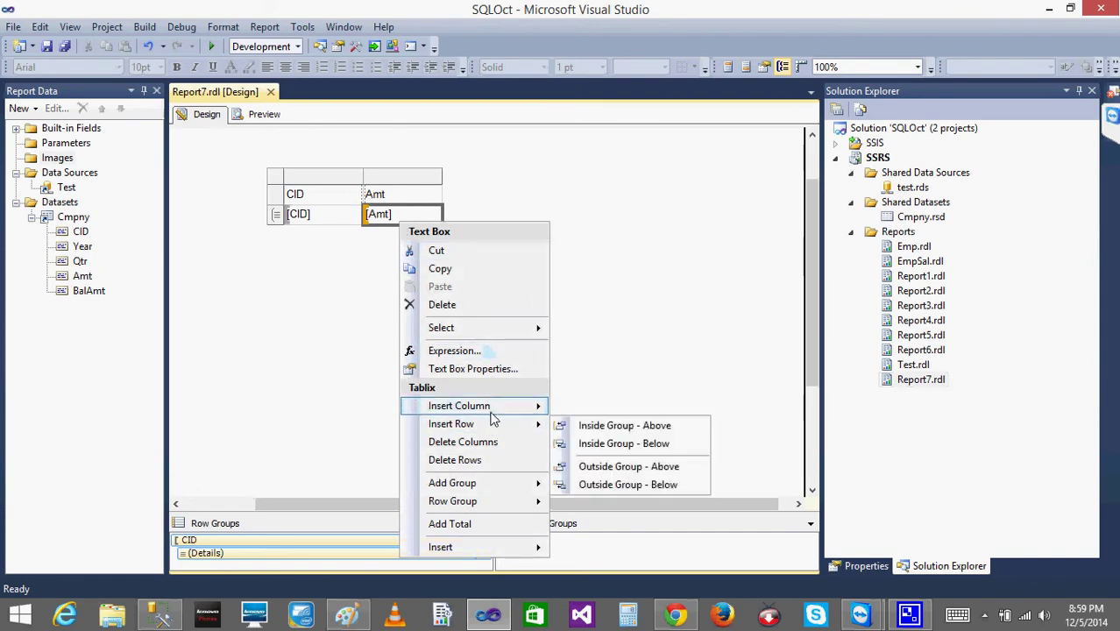
mouse_move(495, 428)
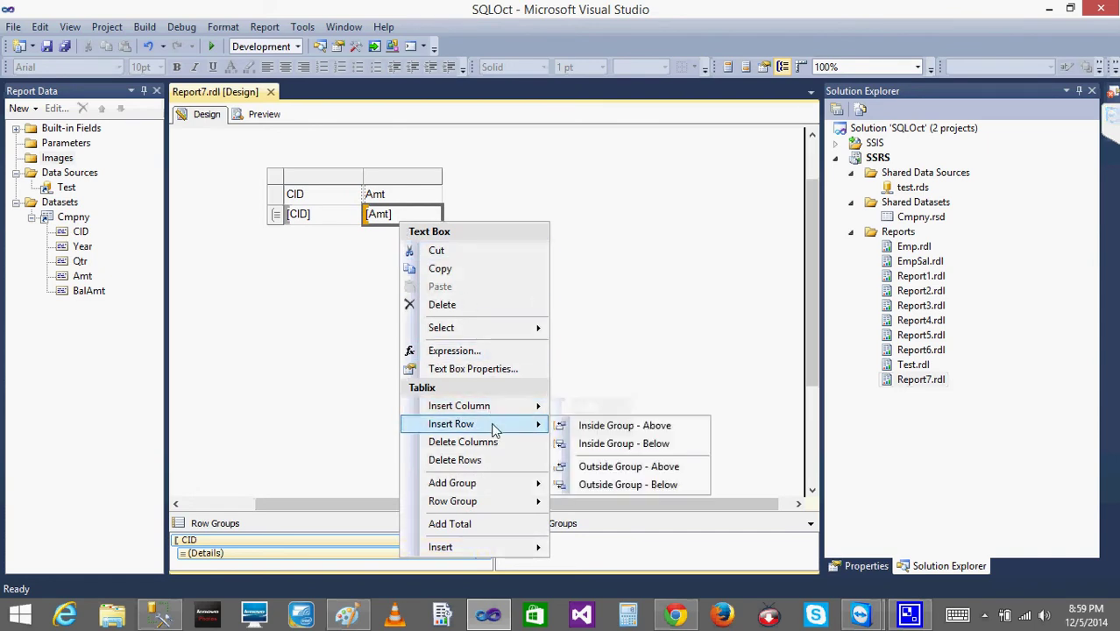
left_click(619, 427)
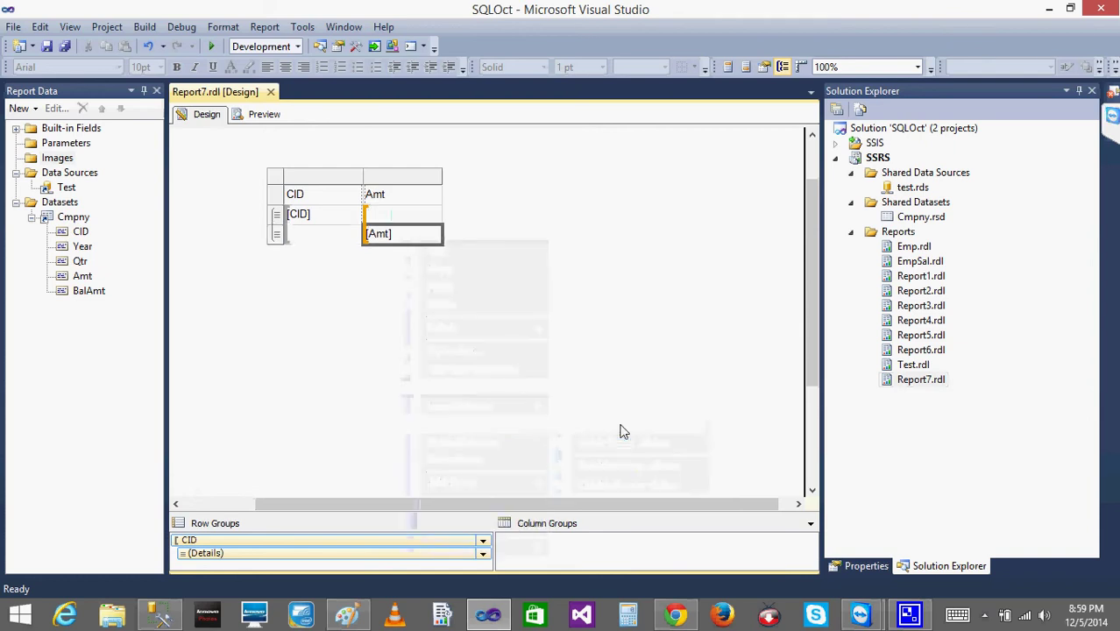
left_click(463, 338)
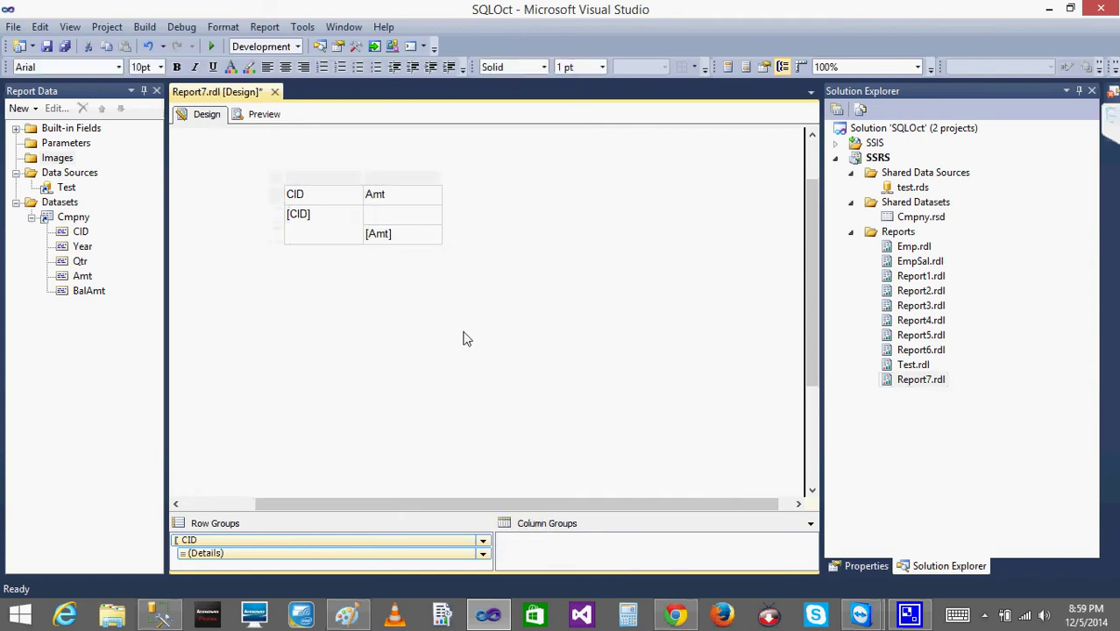
left_click(276, 116)
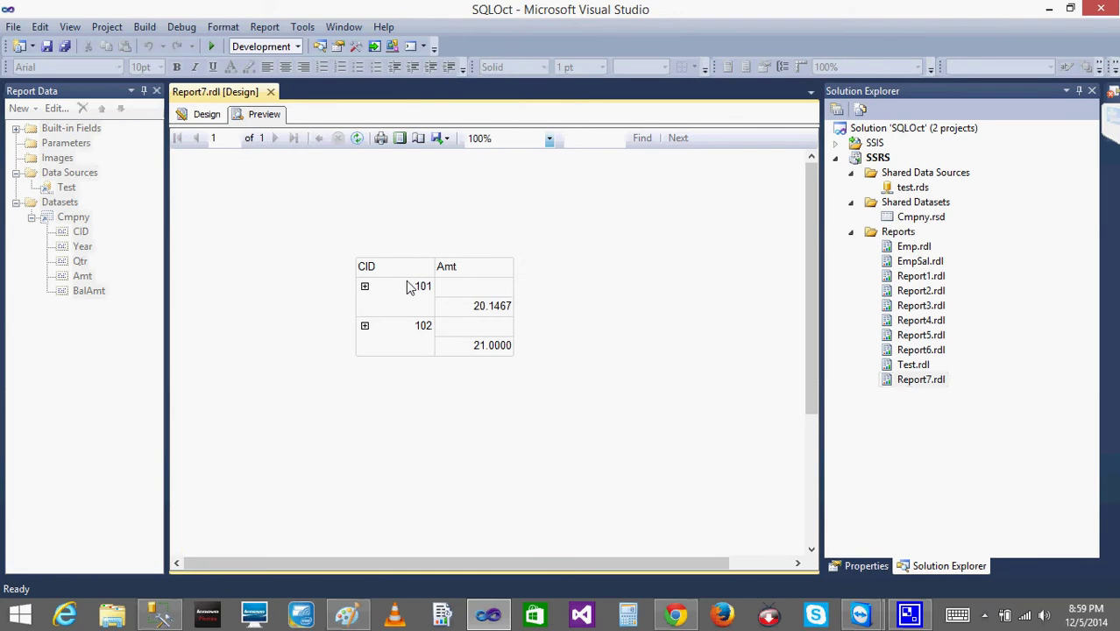
left_click(207, 115)
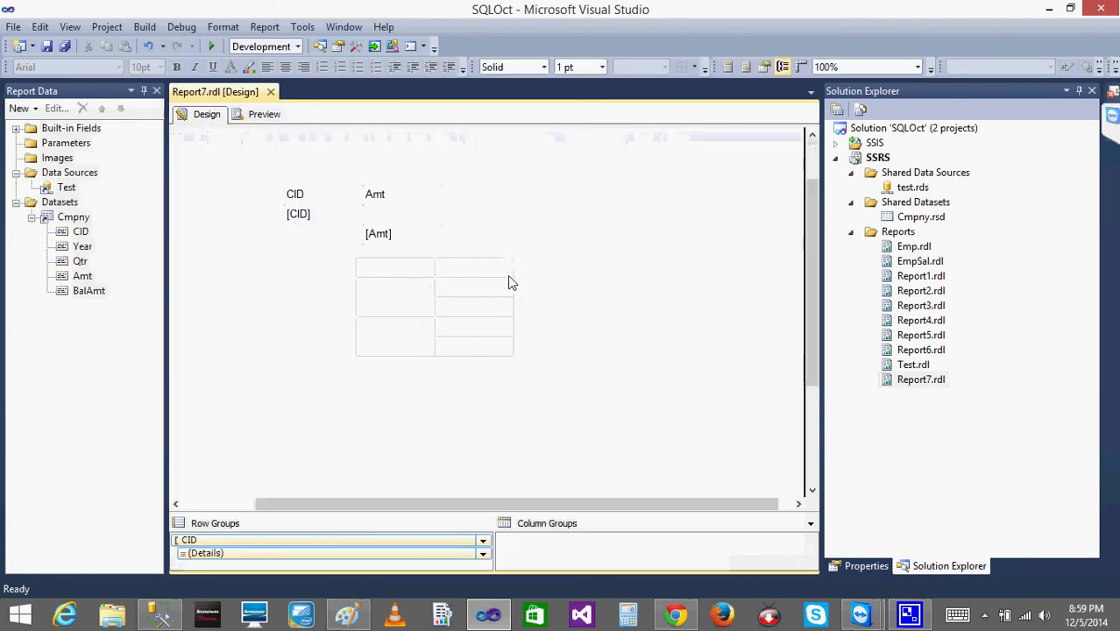
left_click_drag(416, 235, 412, 226)
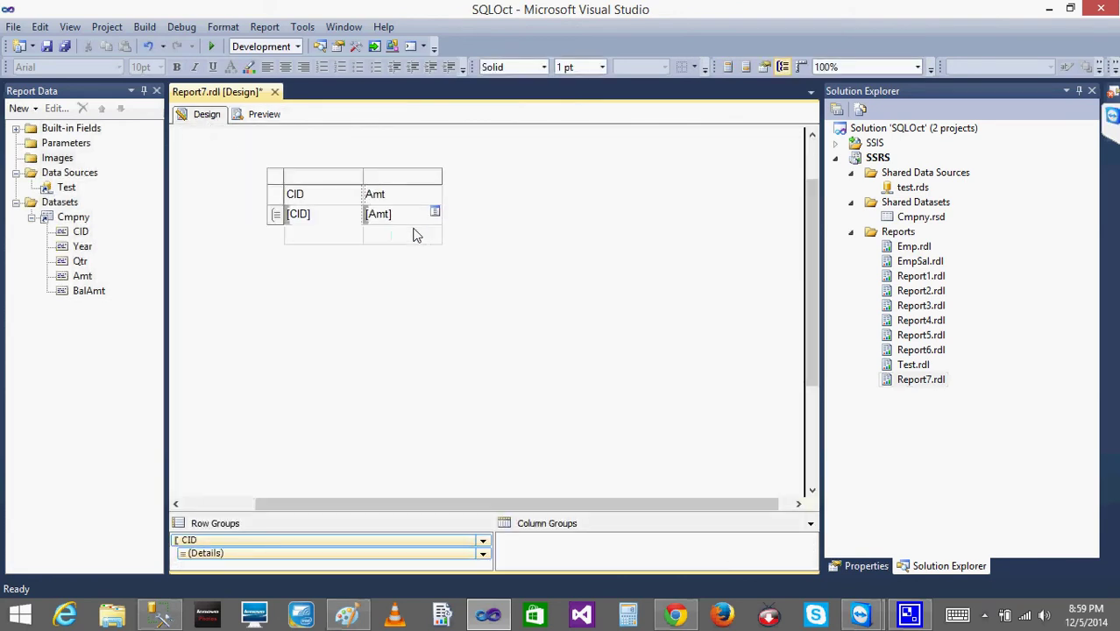
Insert a row outside the group above the [Amt] data row, and preview the report with CID 101 expanded.
right_click(412, 226)
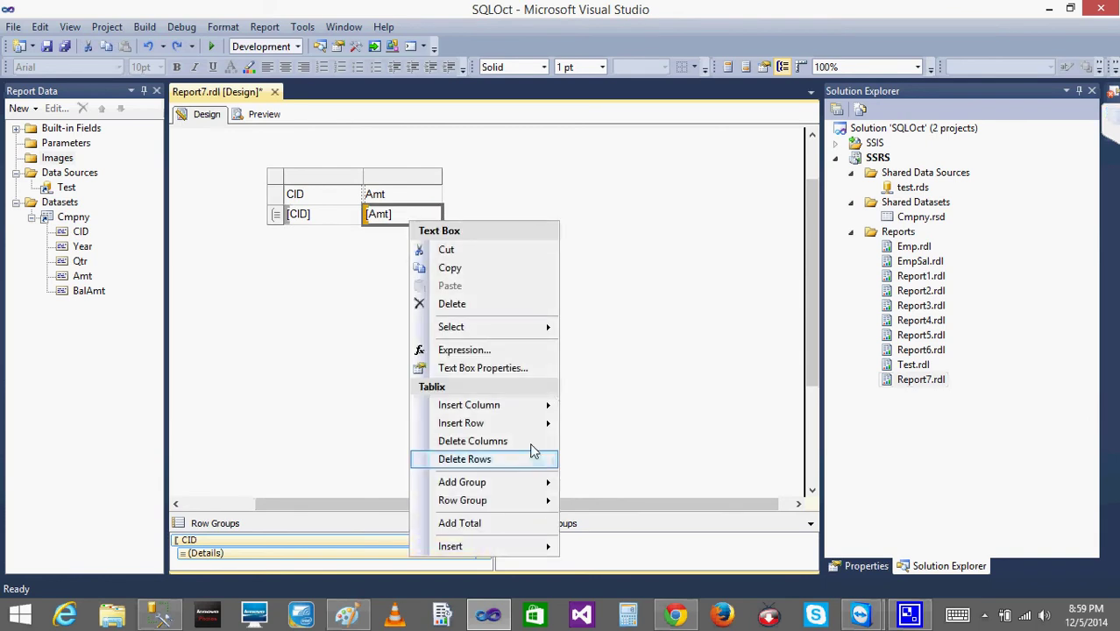
mouse_move(545, 424)
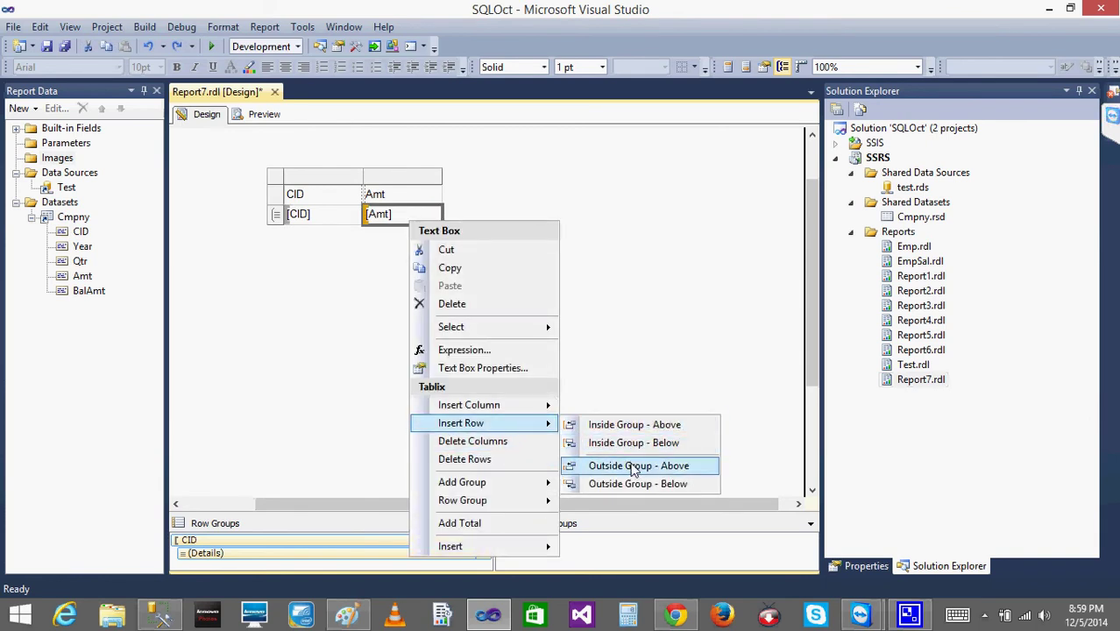
left_click(633, 465)
left_click(264, 116)
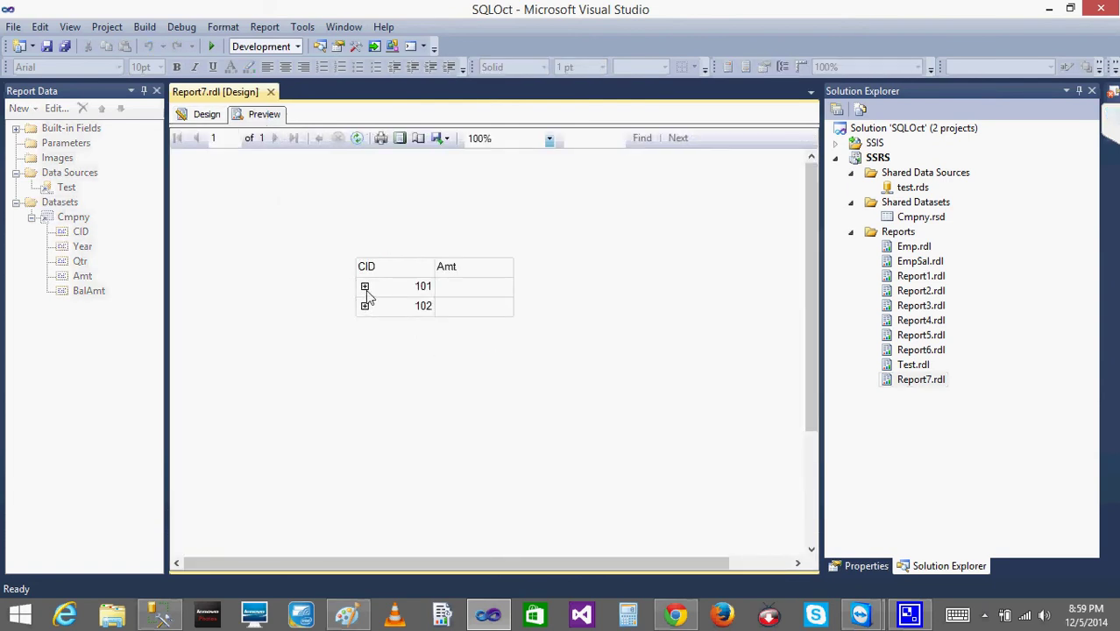
left_click(365, 288)
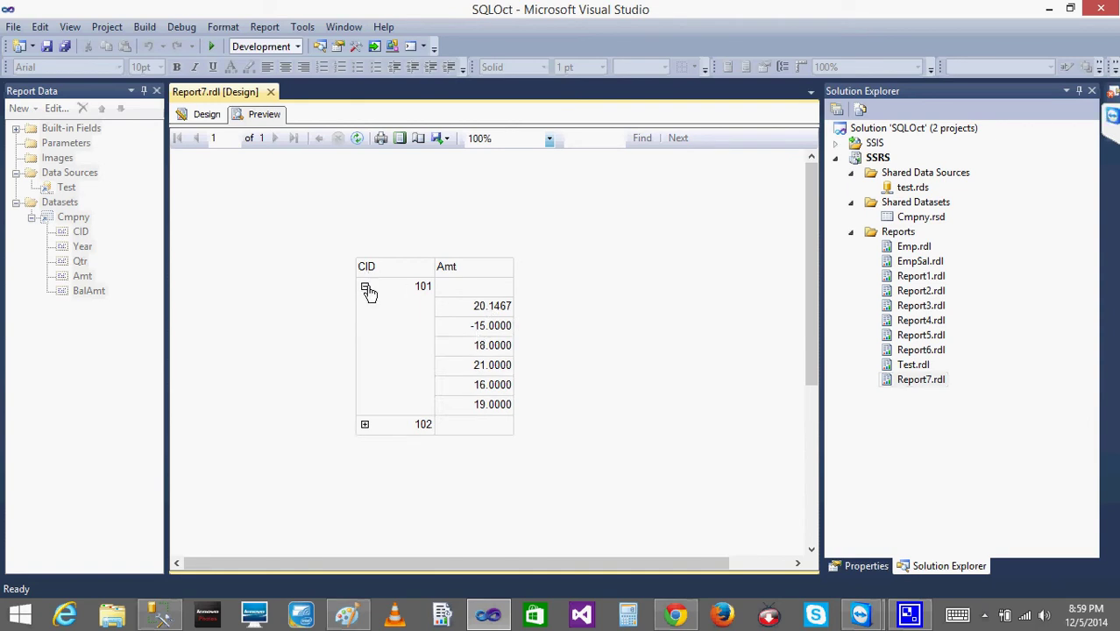
Collapse CID 101 in the preview, expand and collapse CID 102, and return to the report design.
left_click(366, 286)
left_click(364, 307)
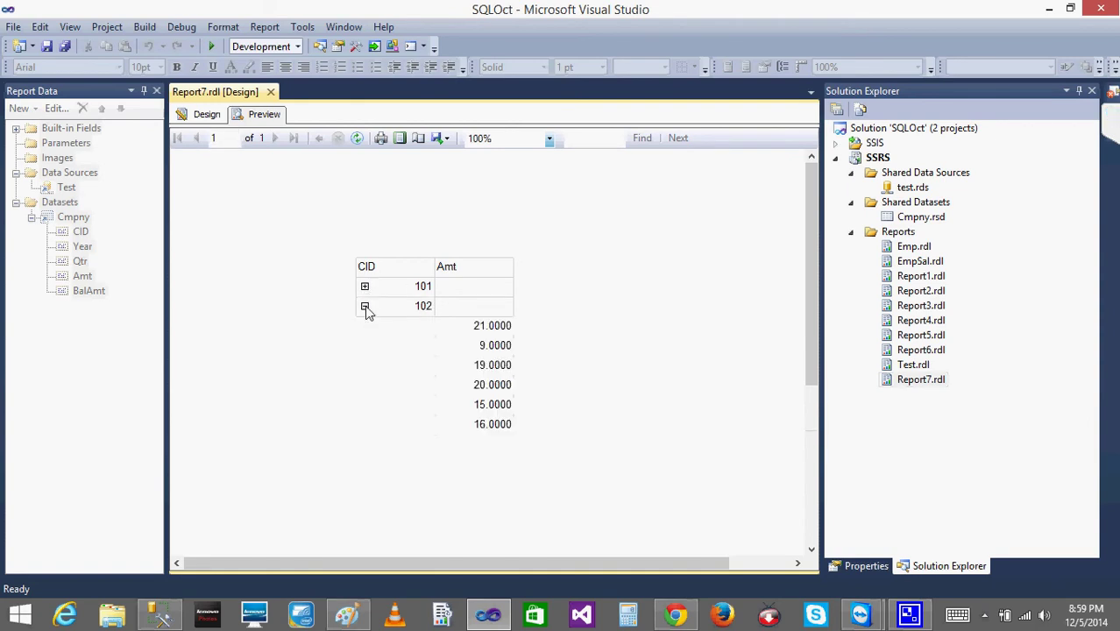
left_click(365, 306)
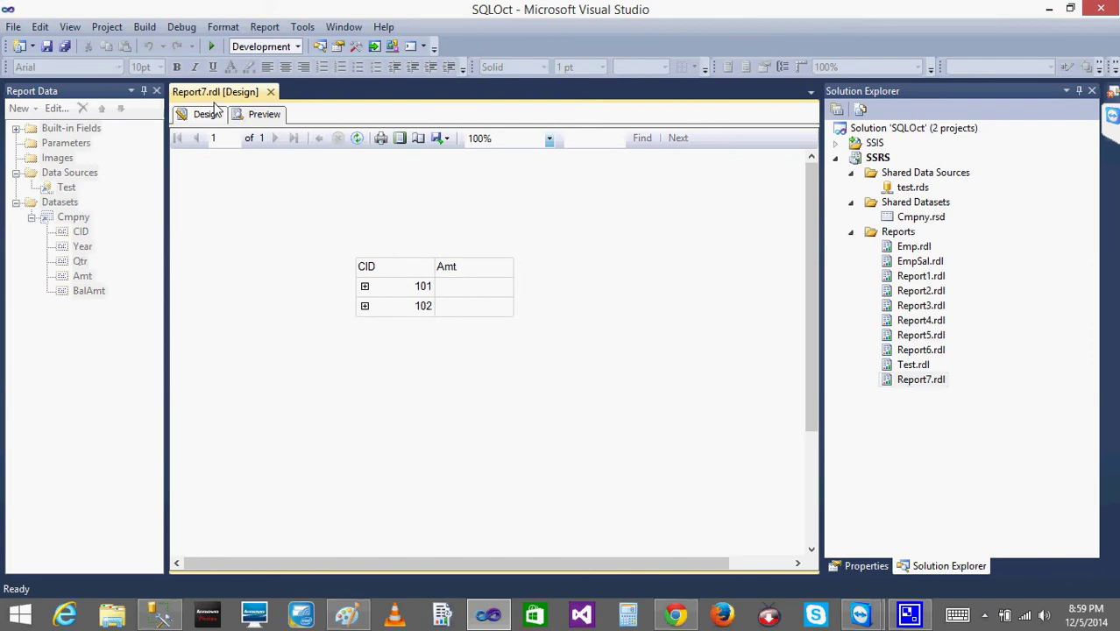
left_click(207, 114)
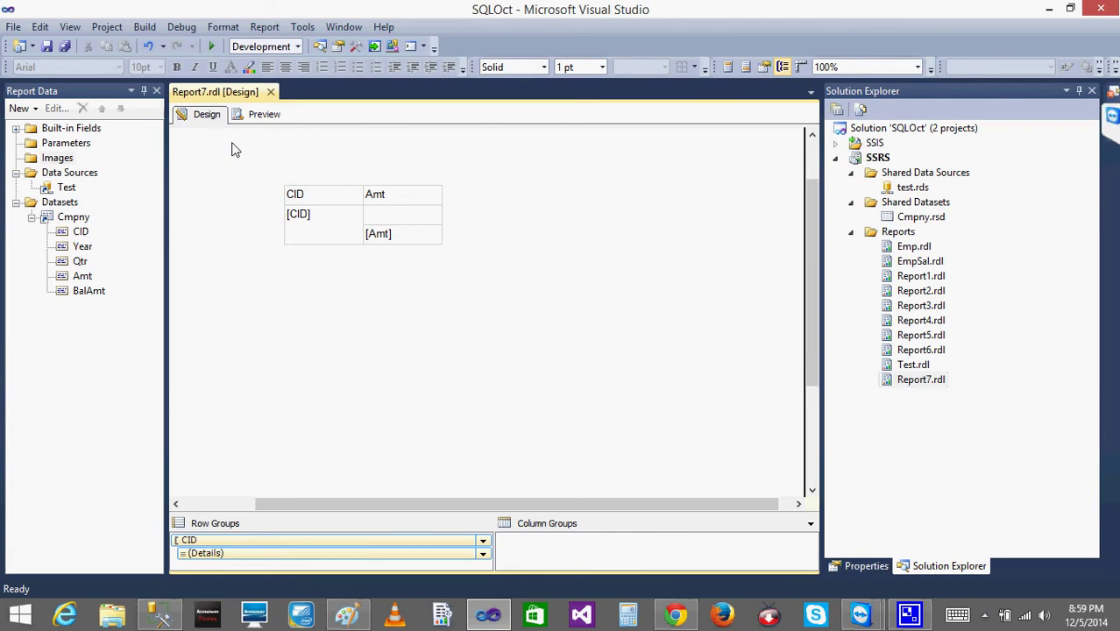
Try adding a parent row group by [Year] to the [Amt] cell without a group header, and undo it.
left_click(82, 246)
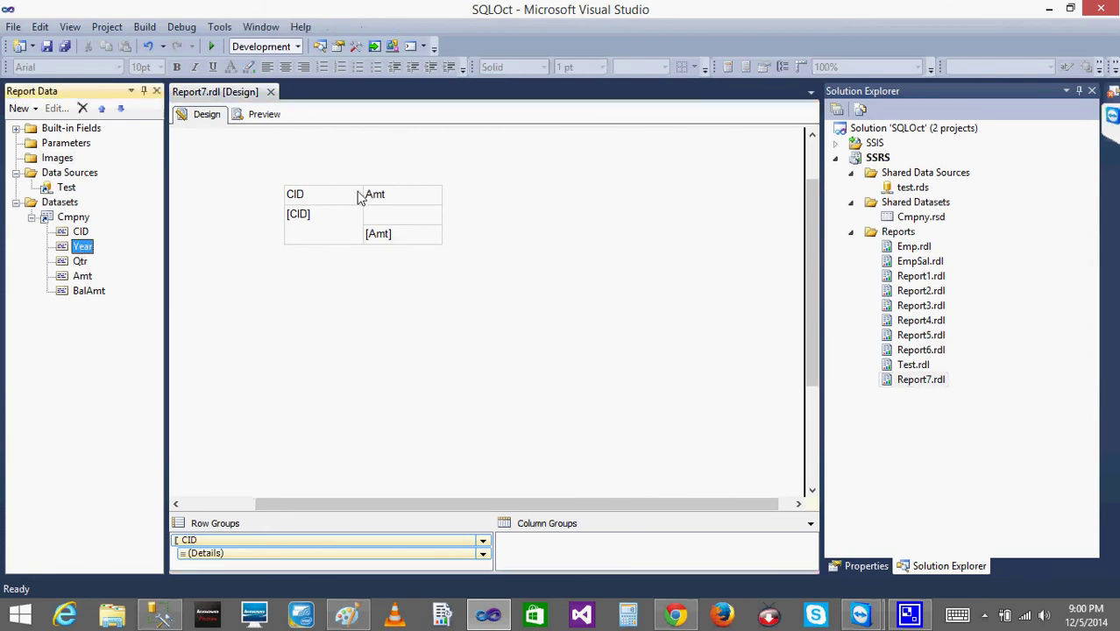
left_click(392, 241)
right_click(390, 240)
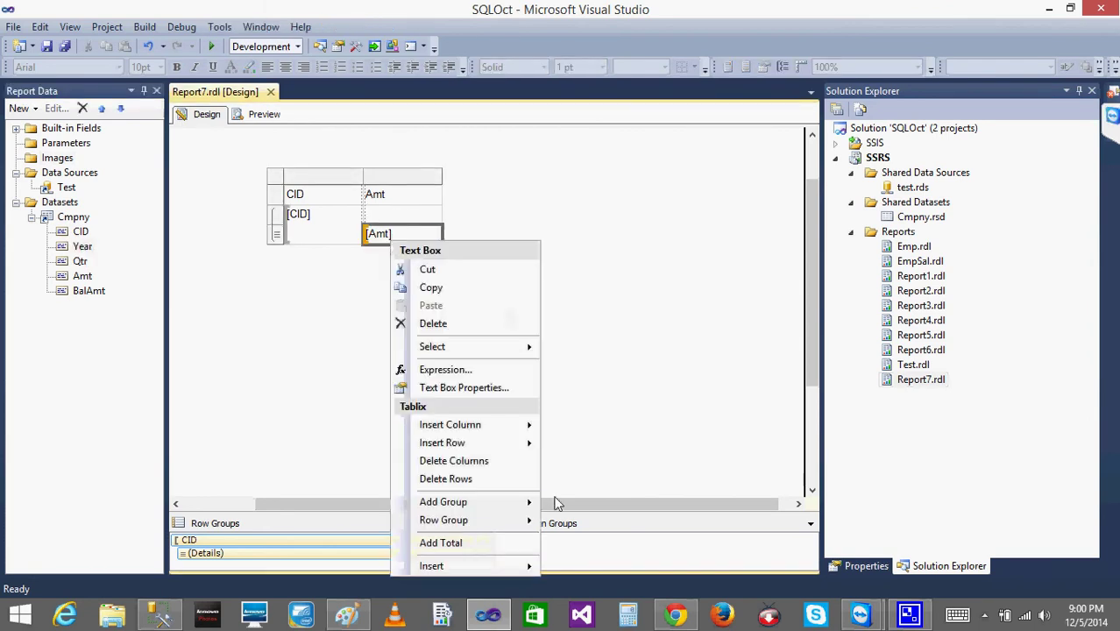
mouse_move(471, 497)
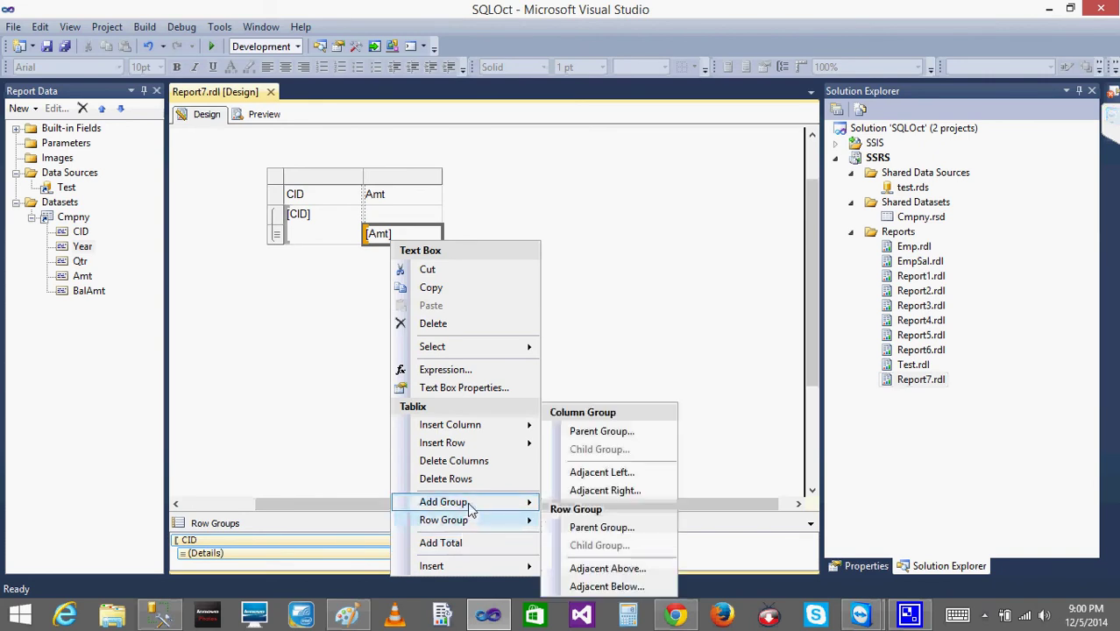
left_click(602, 528)
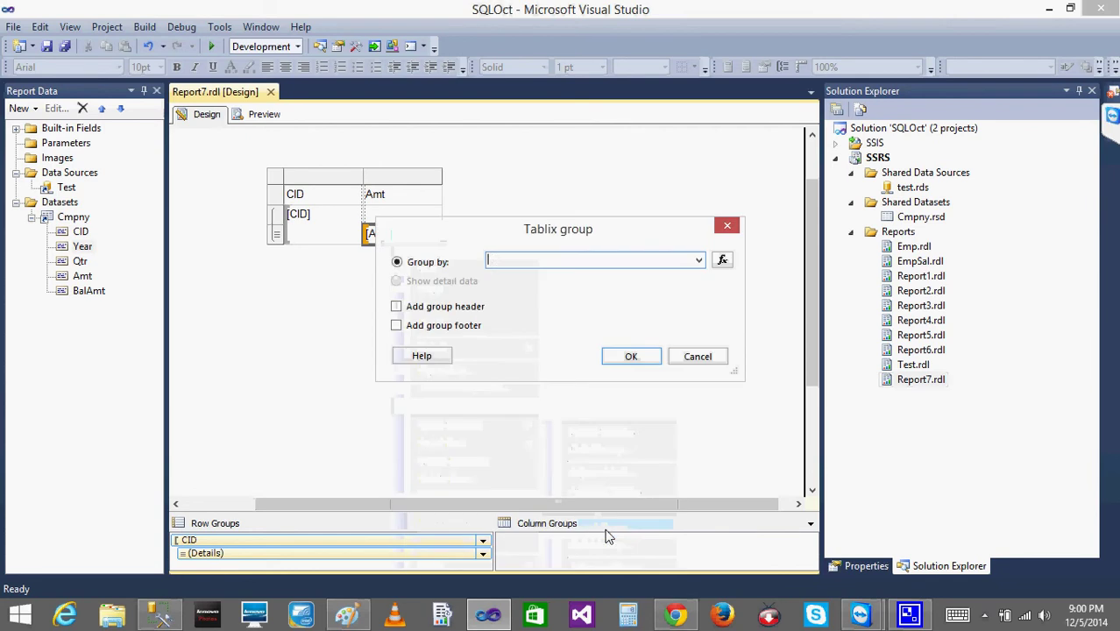
left_click(699, 261)
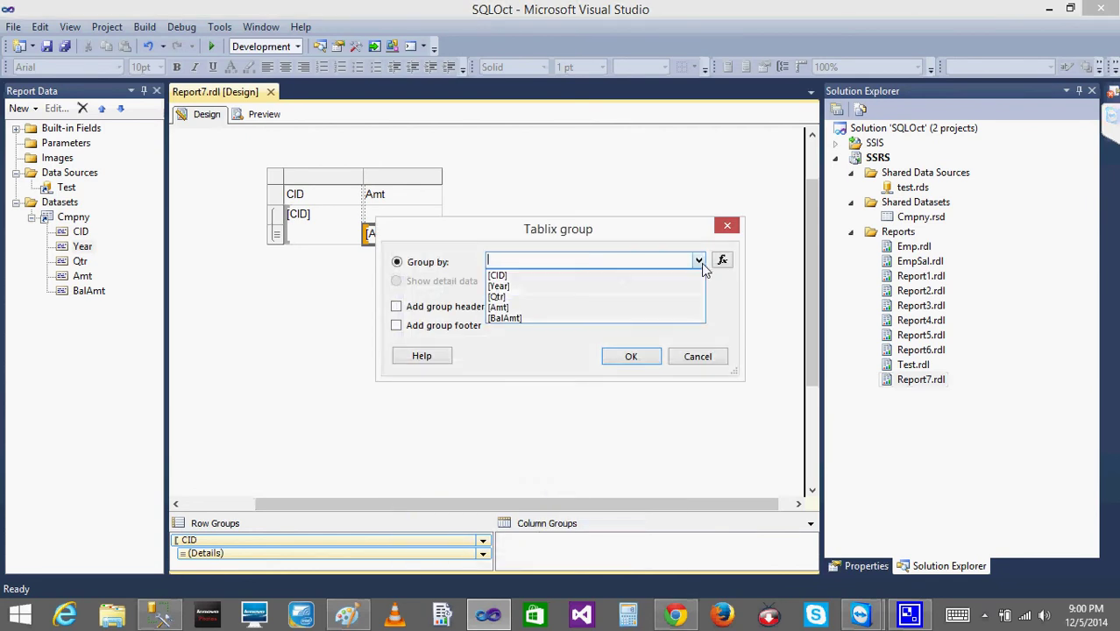
left_click(584, 287)
left_click(628, 360)
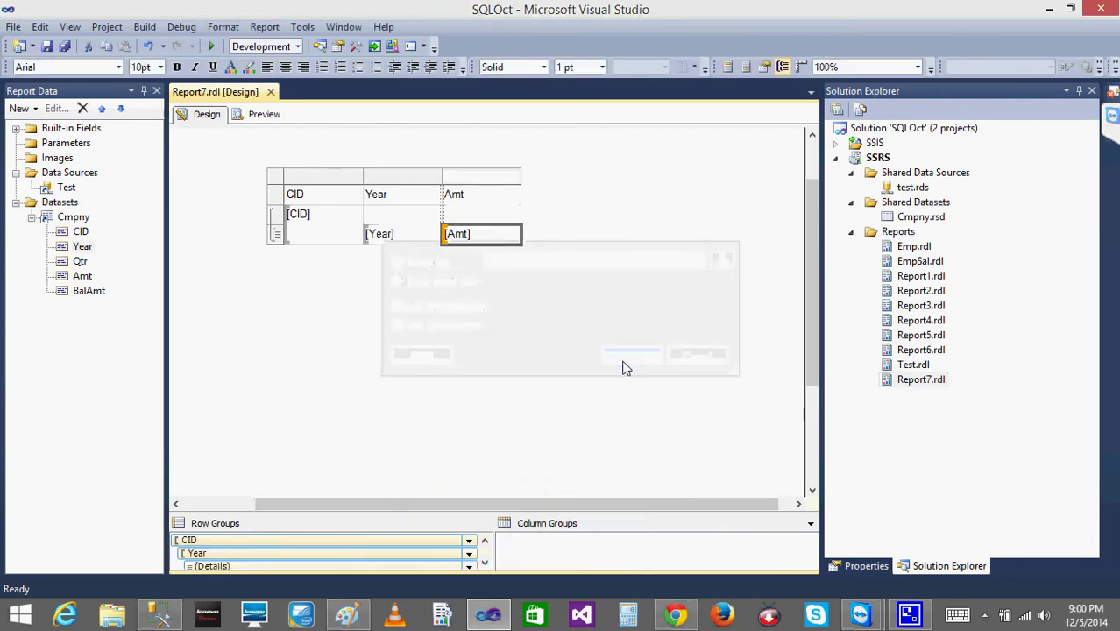
key("ctrl+z")
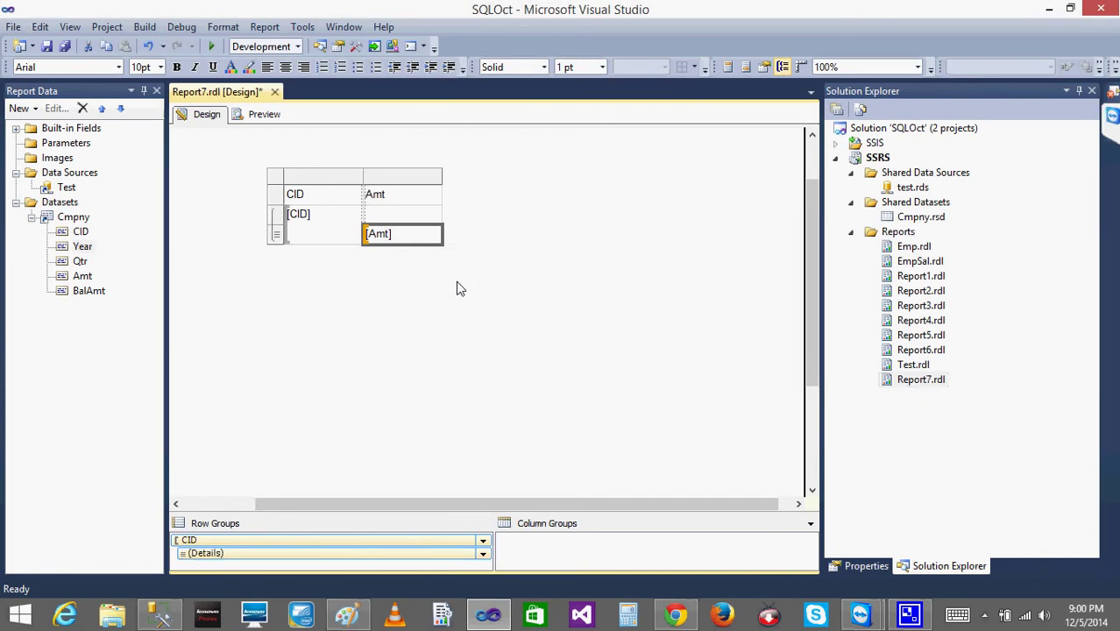
Add a parent row group by [Year] to the [Amt] cell, including a group header.
right_click(399, 243)
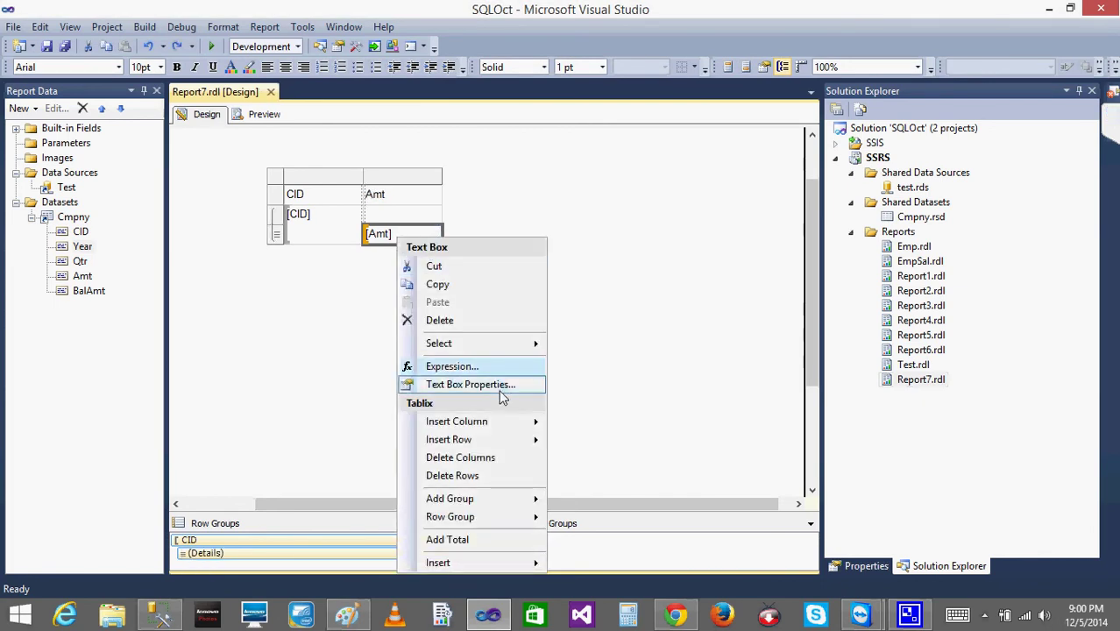
left_click(373, 219)
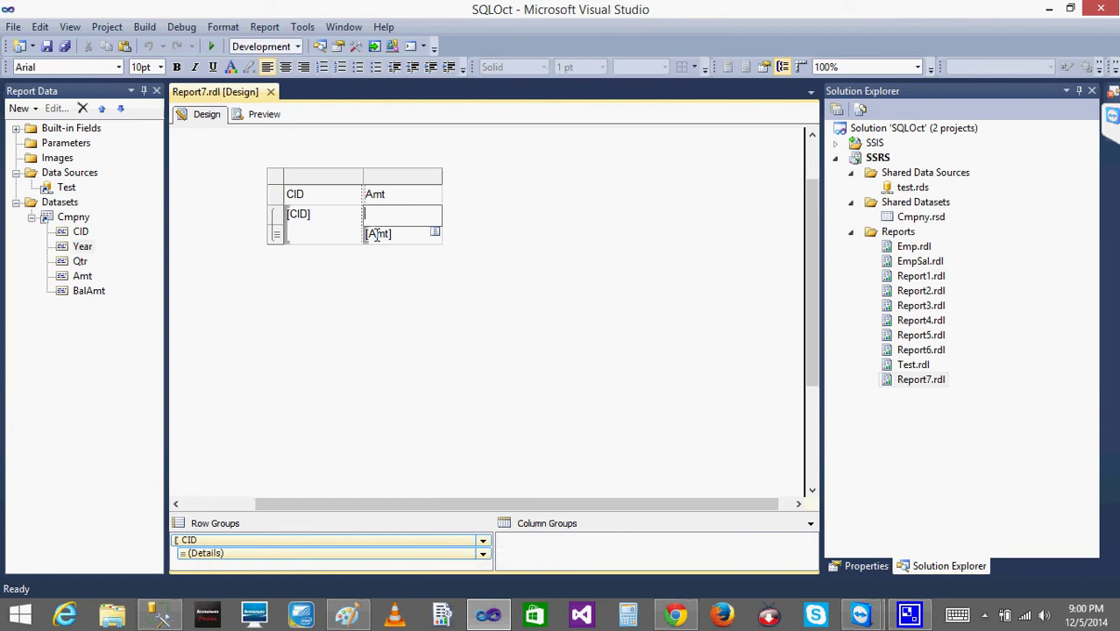
right_click(377, 234)
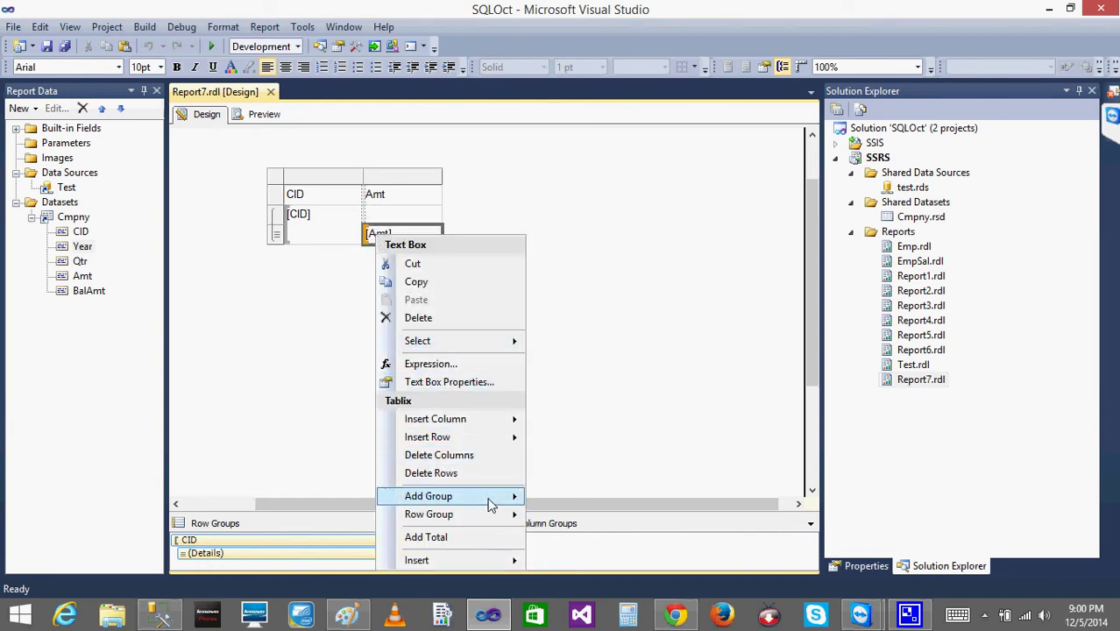
mouse_move(491, 497)
left_click(583, 528)
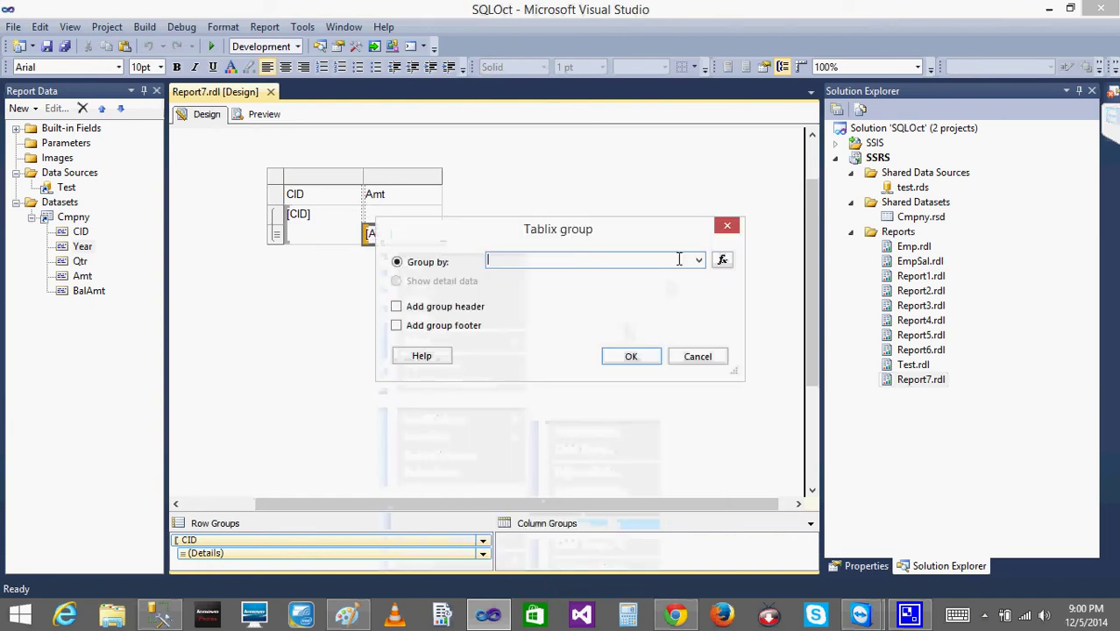
left_click(698, 260)
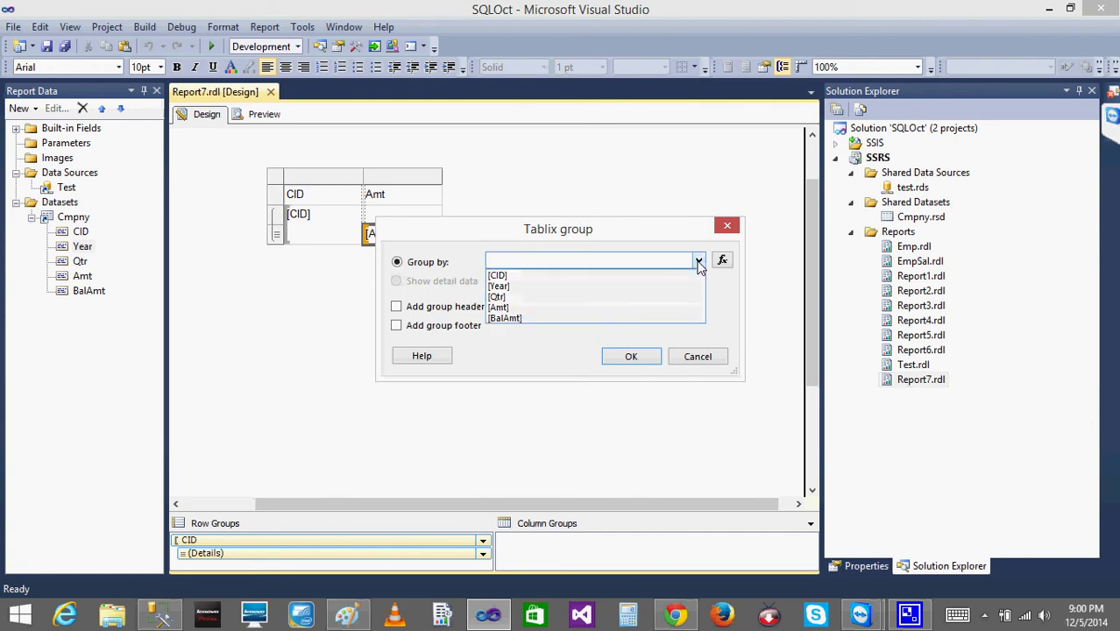
left_click(520, 286)
left_click(397, 307)
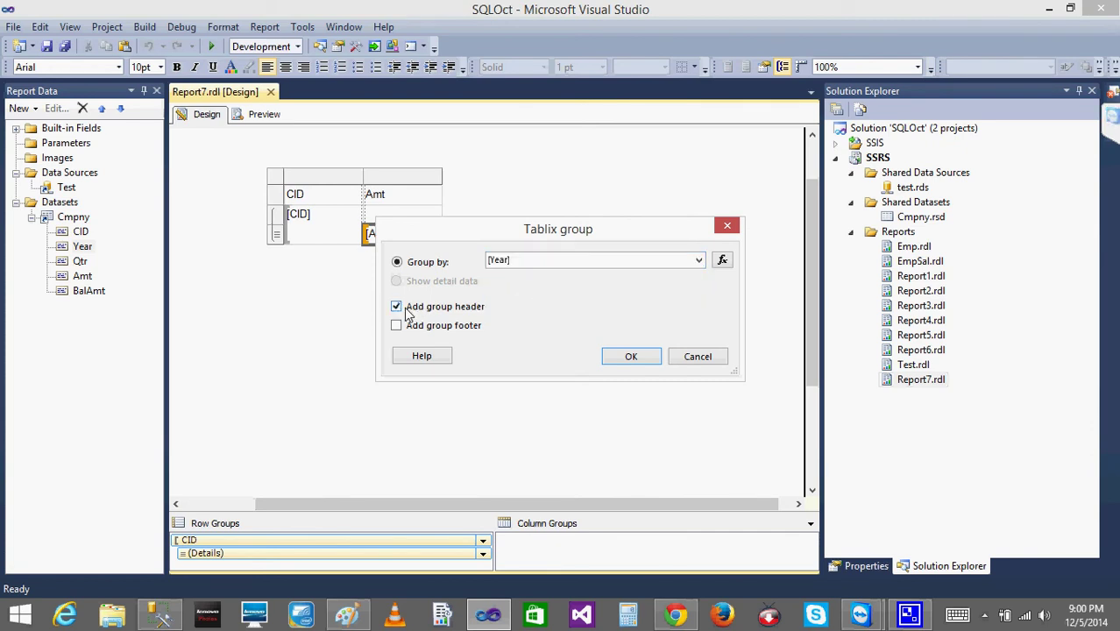
left_click(614, 356)
key("super+c")
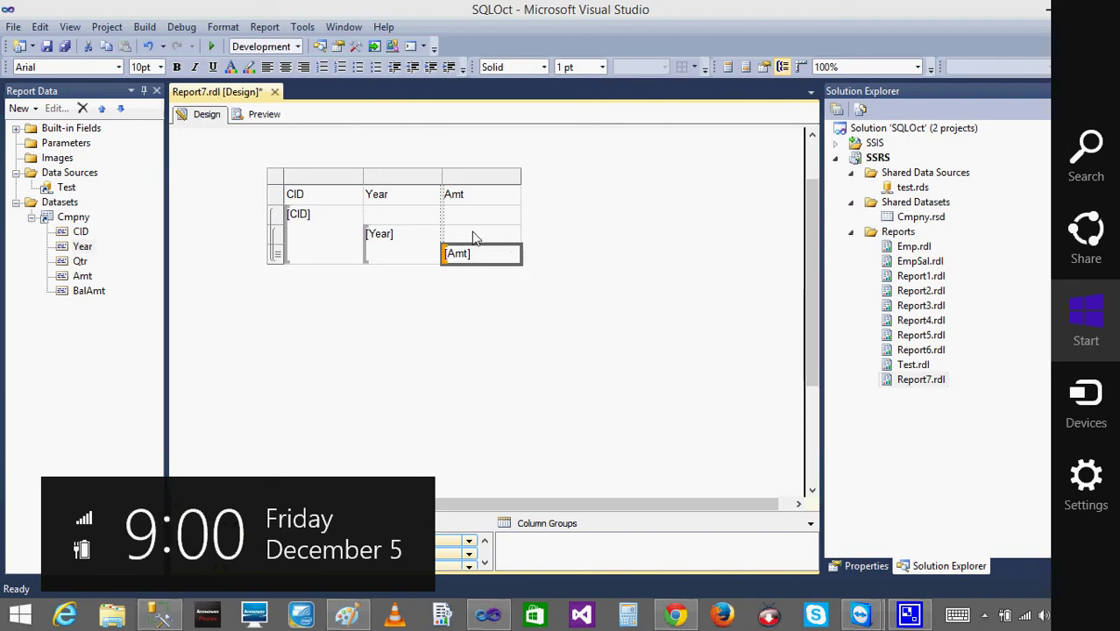
left_click(374, 306)
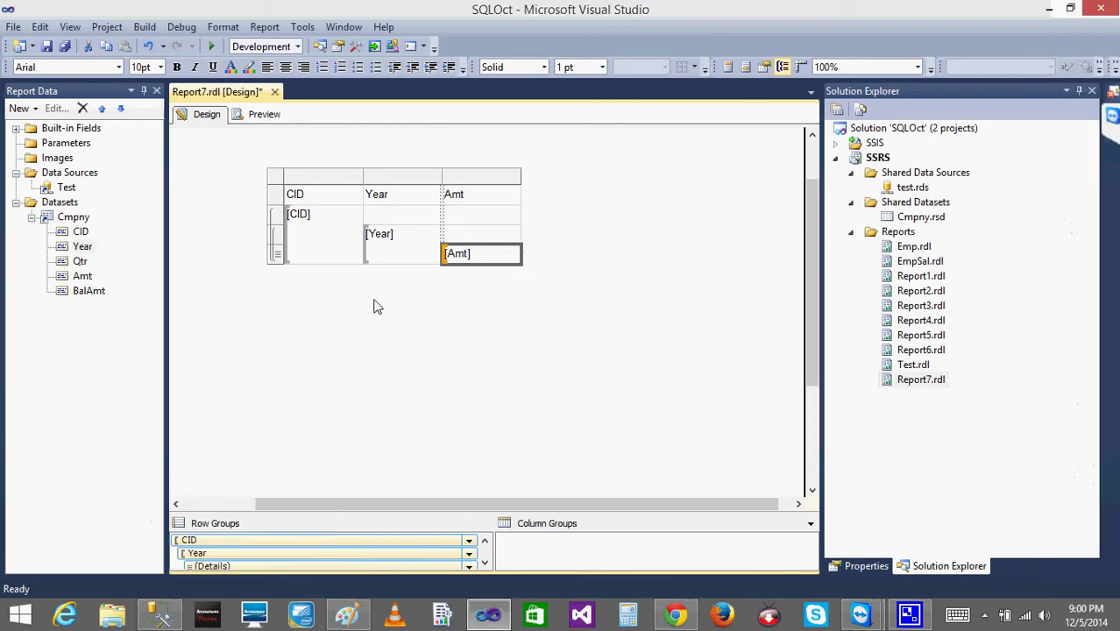
Preview the report with the Year group, expand and collapse CID 101, and return to the design.
left_click(266, 114)
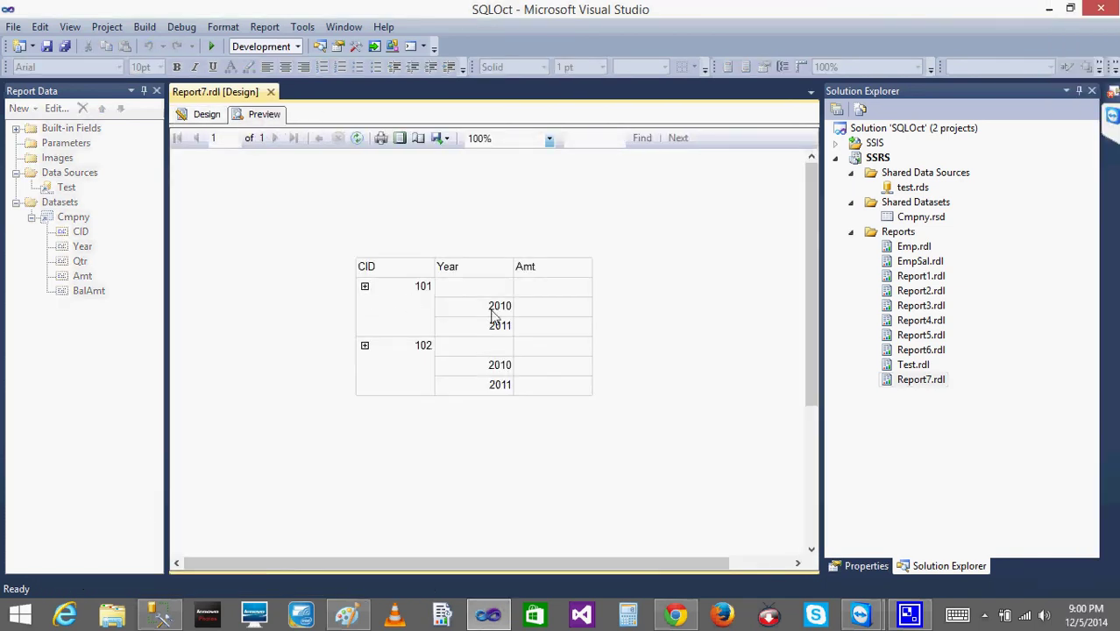
left_click(365, 286)
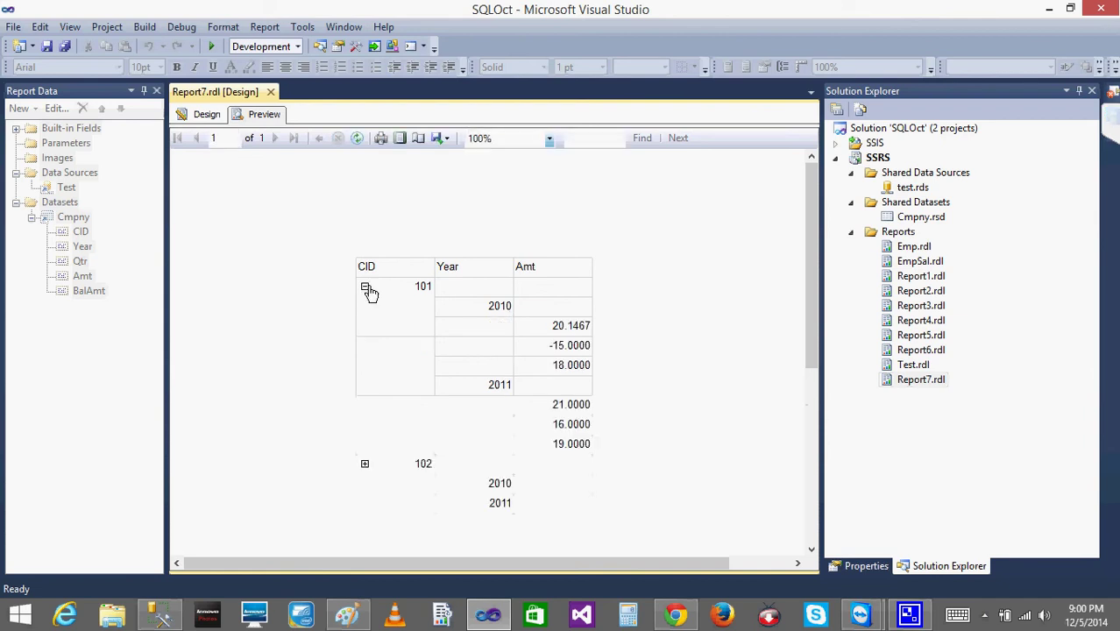
left_click(365, 289)
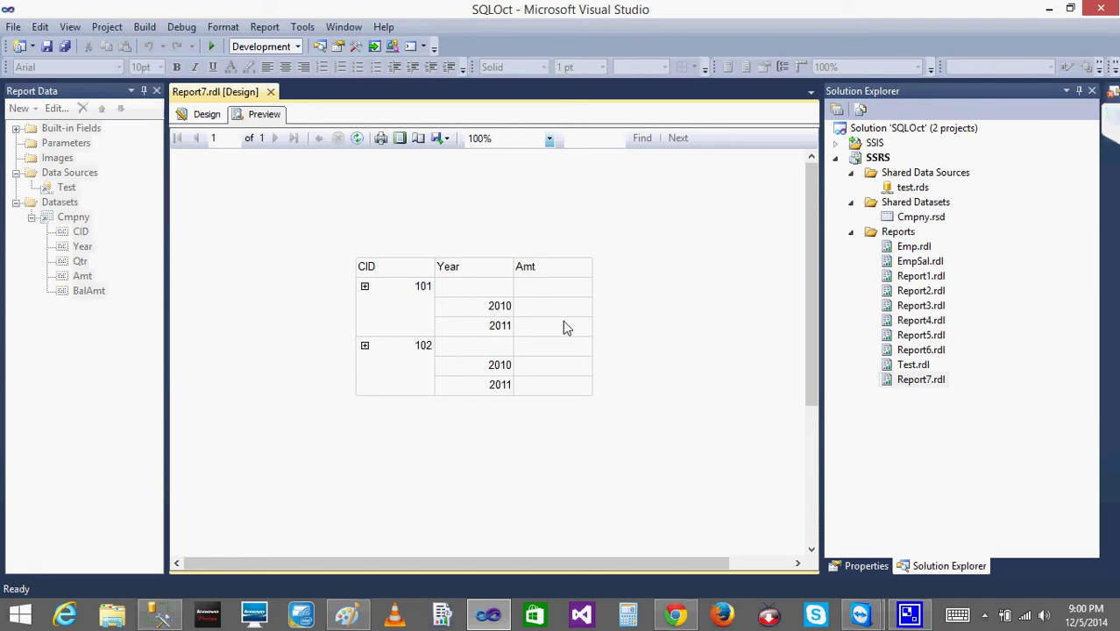
left_click(206, 115)
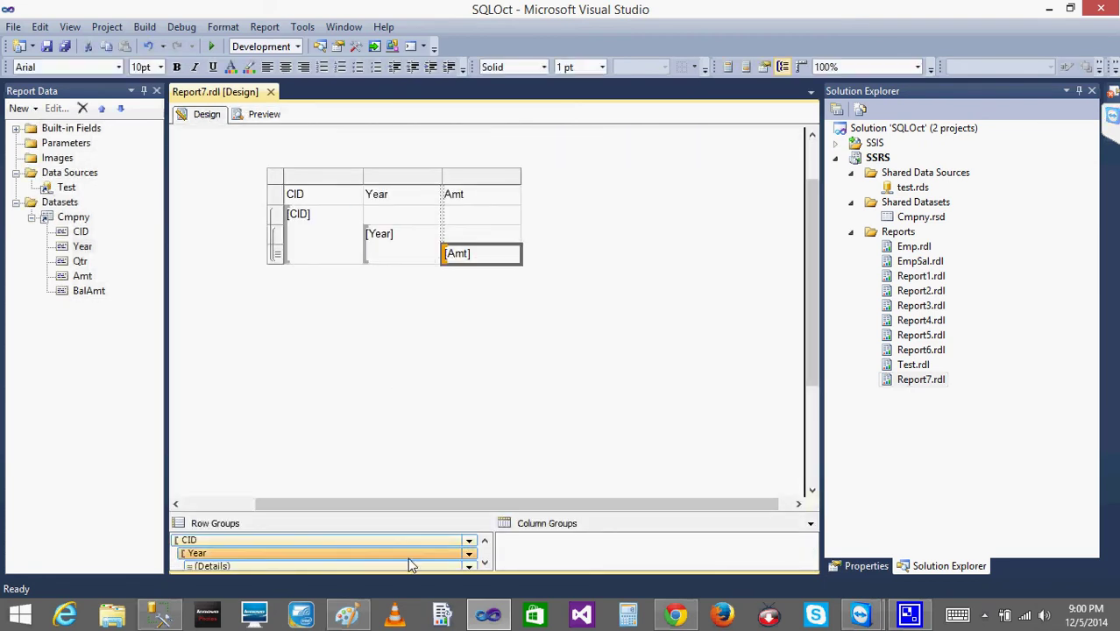
Set the Year row group to be hidden initially, with its display toggled by the report item CID.
left_click(468, 558)
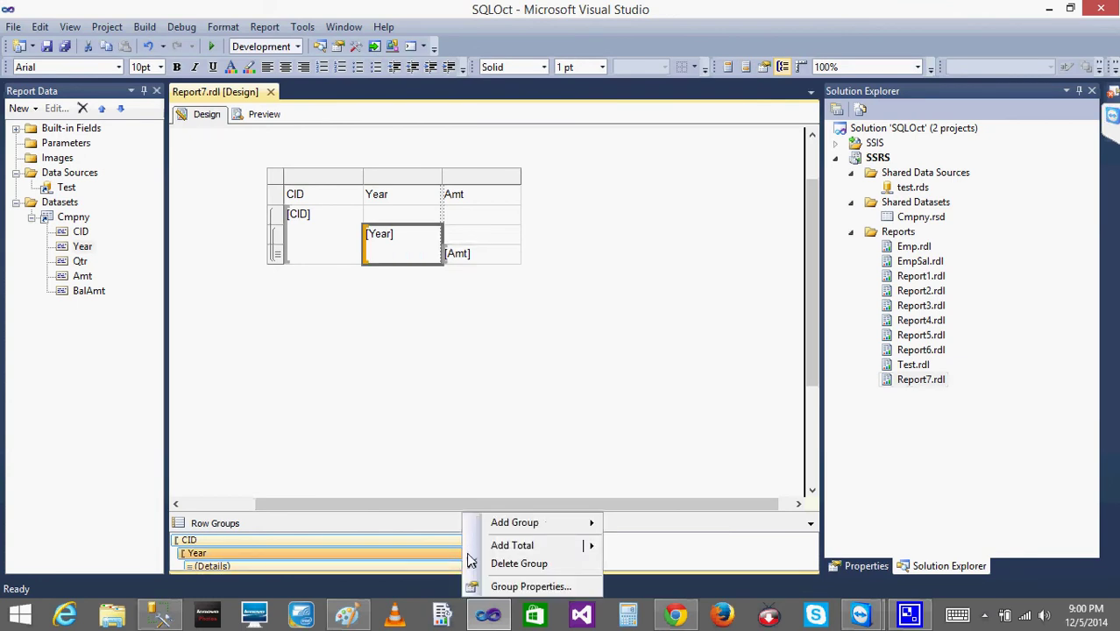
left_click(537, 583)
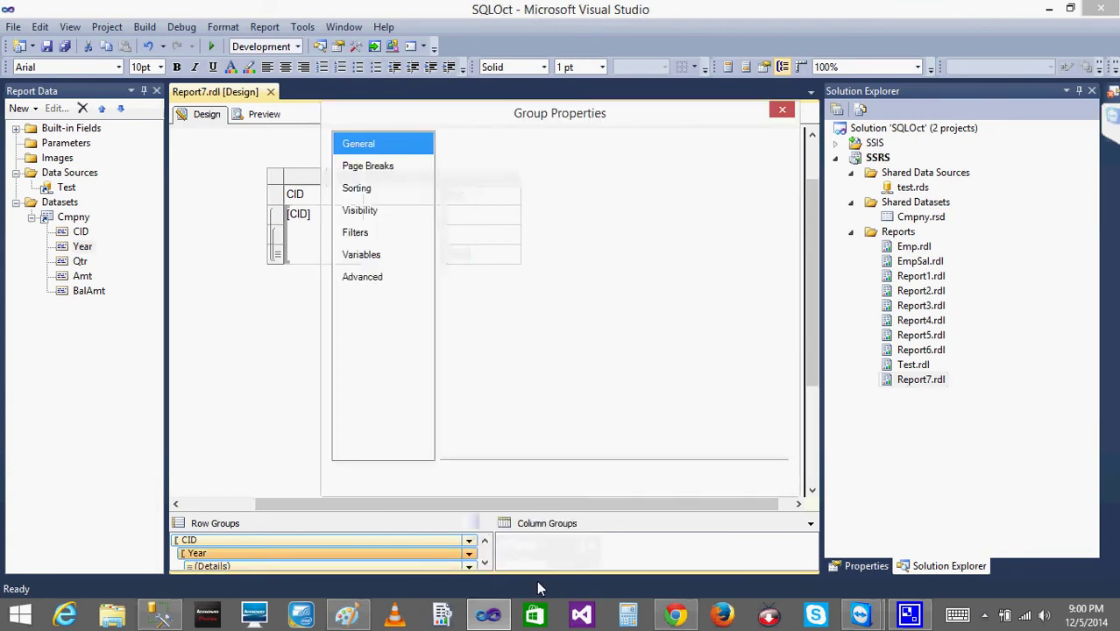
left_click(358, 214)
left_click(467, 225)
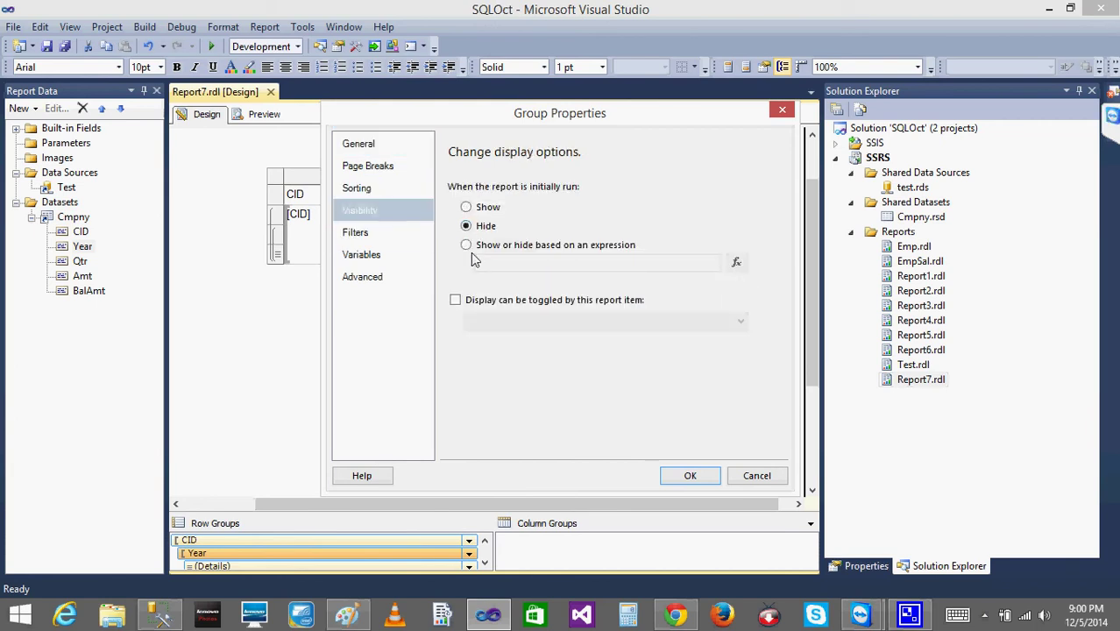
left_click(460, 301)
left_click(497, 318)
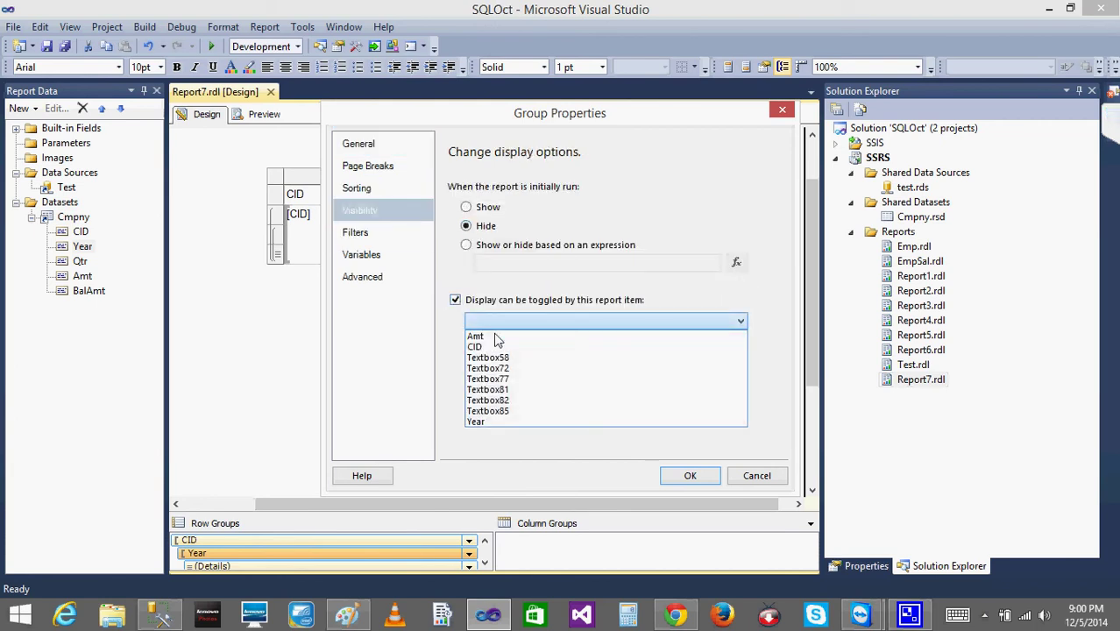
left_click(493, 348)
left_click(697, 479)
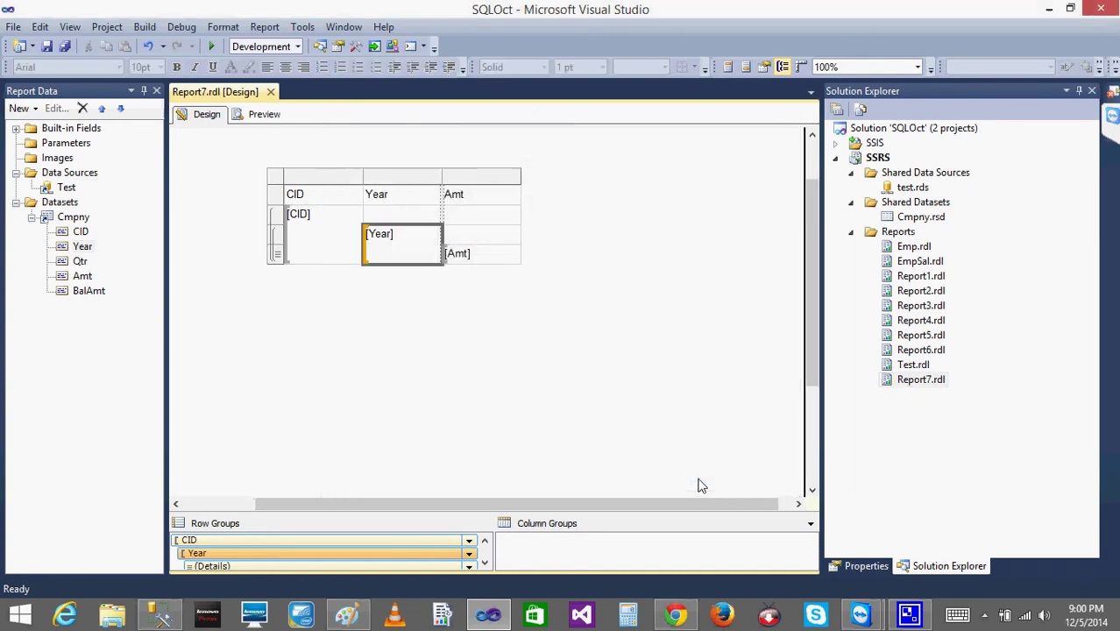
Preview the report with CID 101 expanded to check the Year group's toggling, and return to the design.
left_click(264, 114)
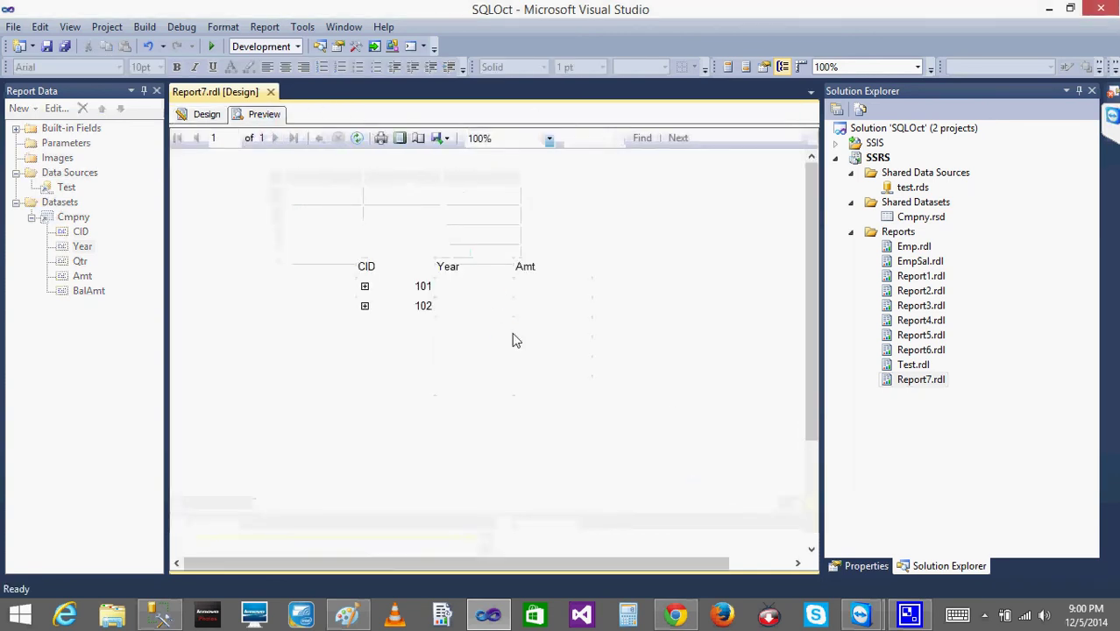
left_click(364, 287)
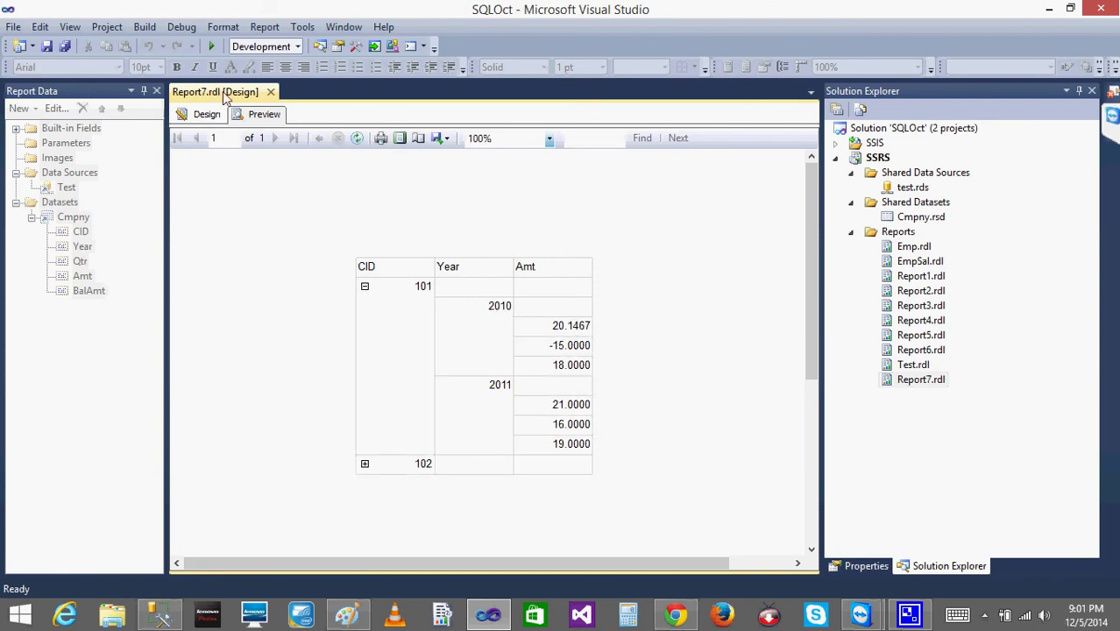
left_click(207, 114)
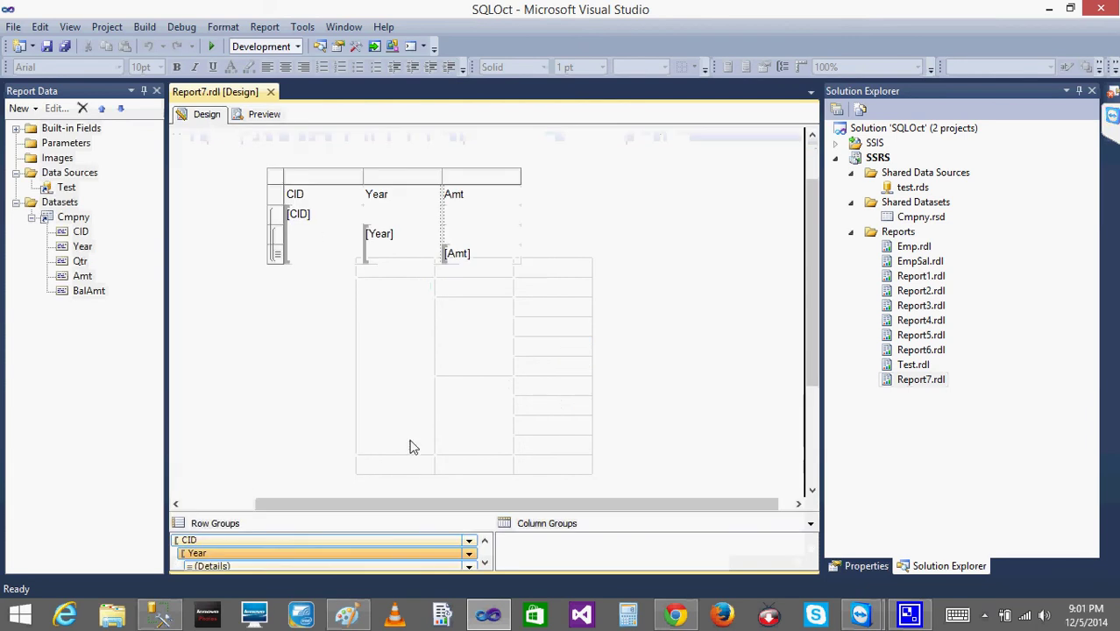
Change the Details row group's visibility so its display is toggled by the report item Year.
left_click(485, 567)
right_click(472, 555)
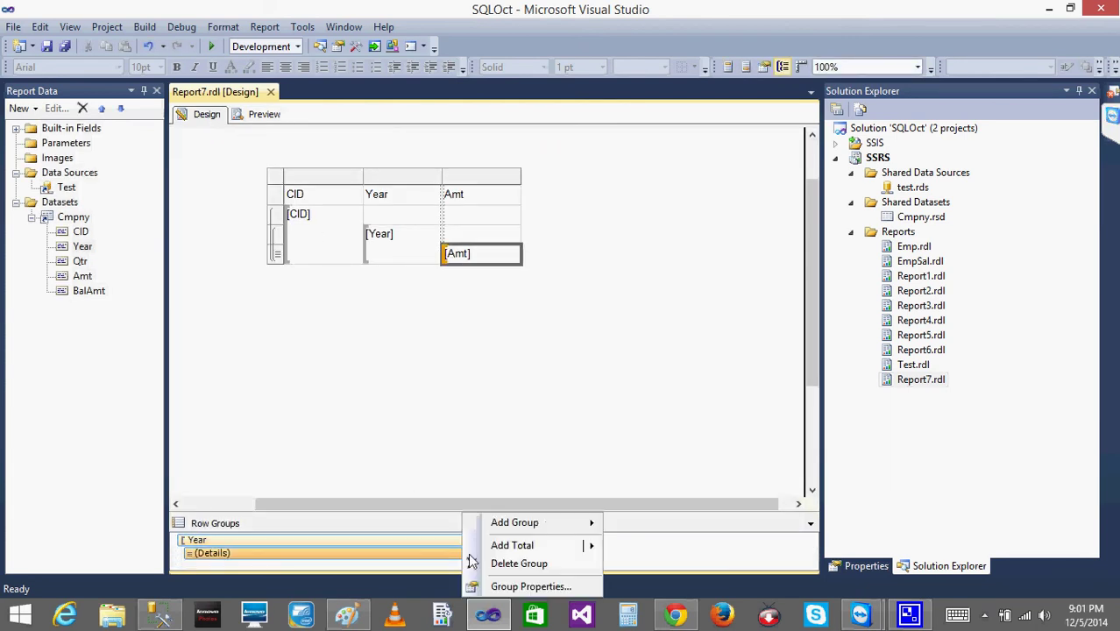
left_click(523, 587)
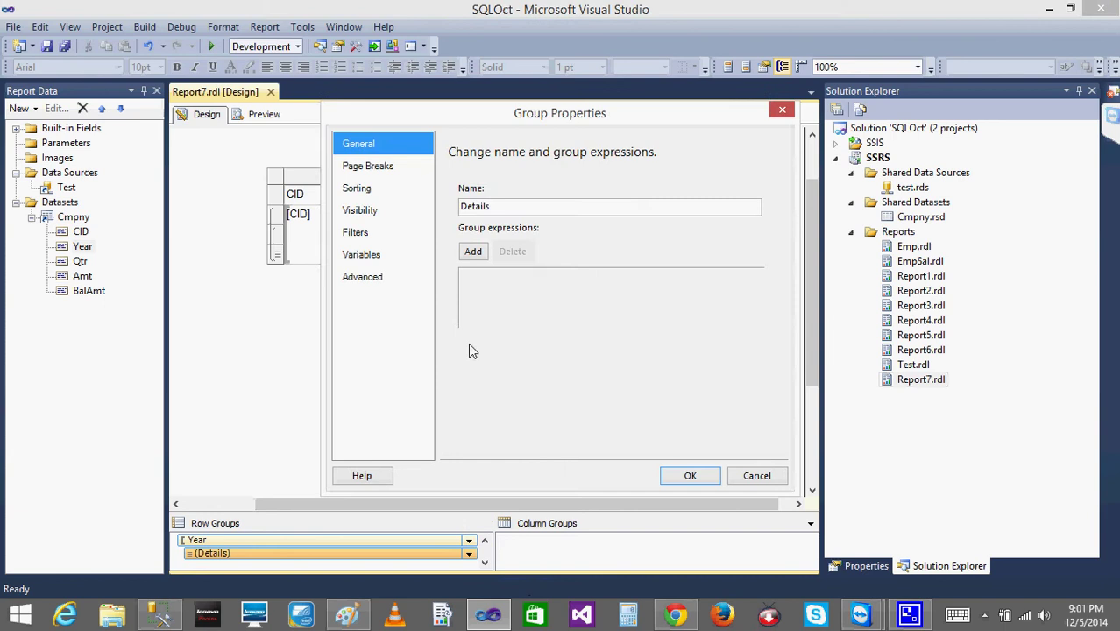
left_click(368, 215)
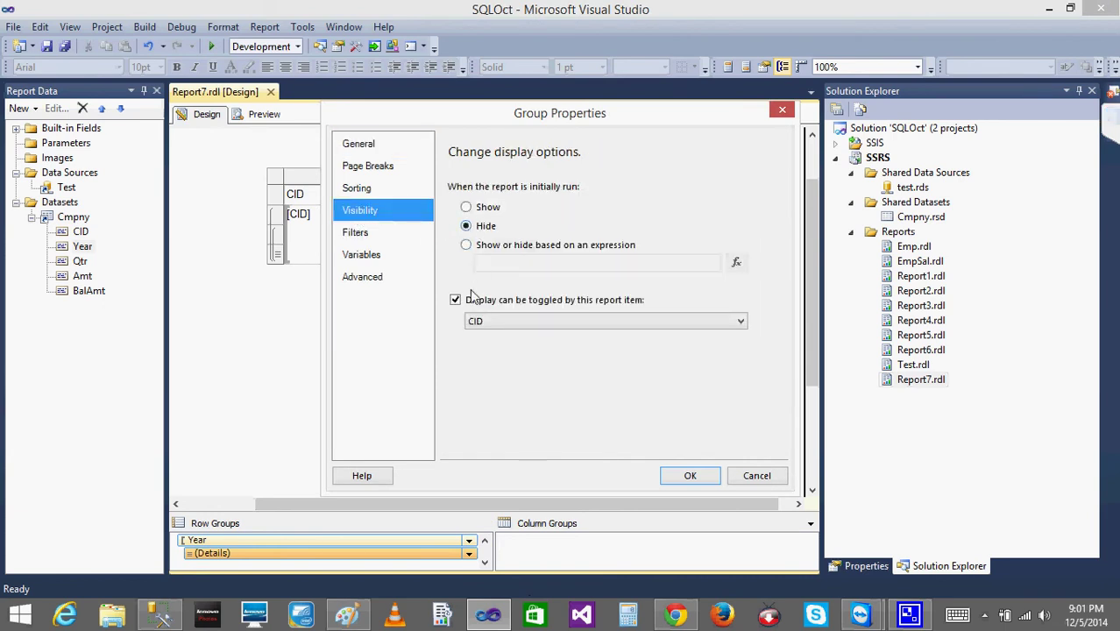
left_click(498, 325)
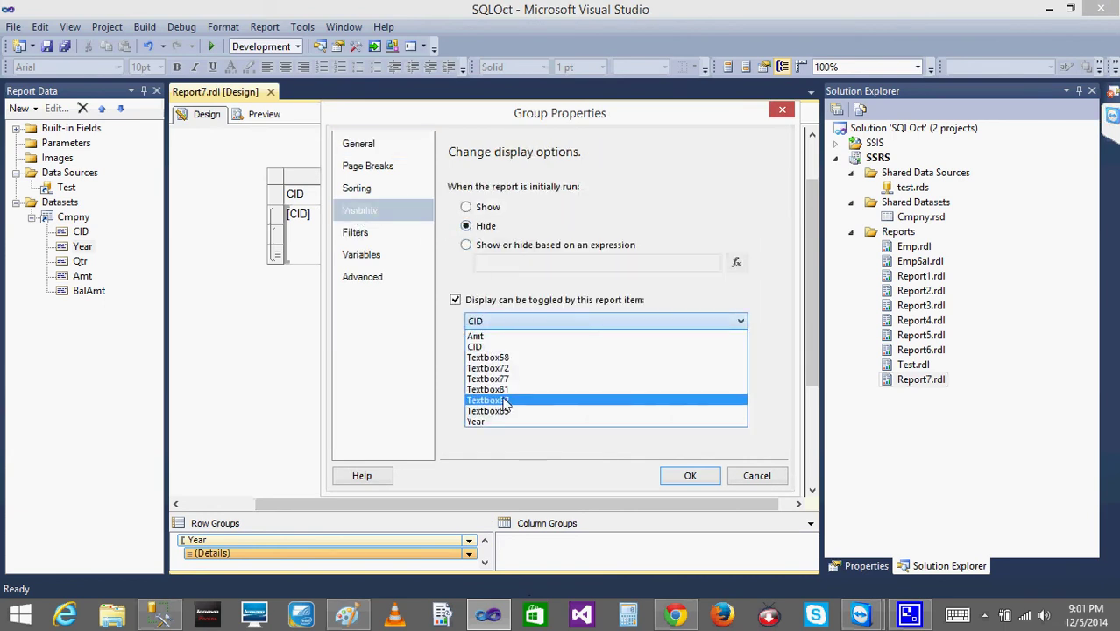
left_click(493, 421)
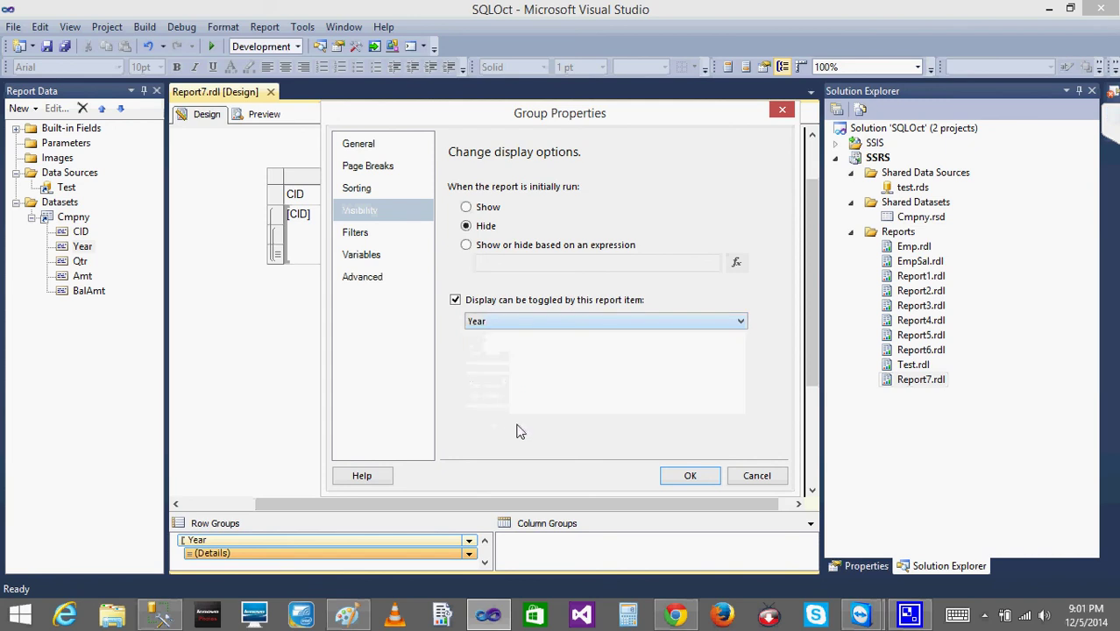
left_click(687, 479)
Preview the report, expand CID 101 and its year 2010 to check the nested toggling, and return to the design.
left_click(252, 116)
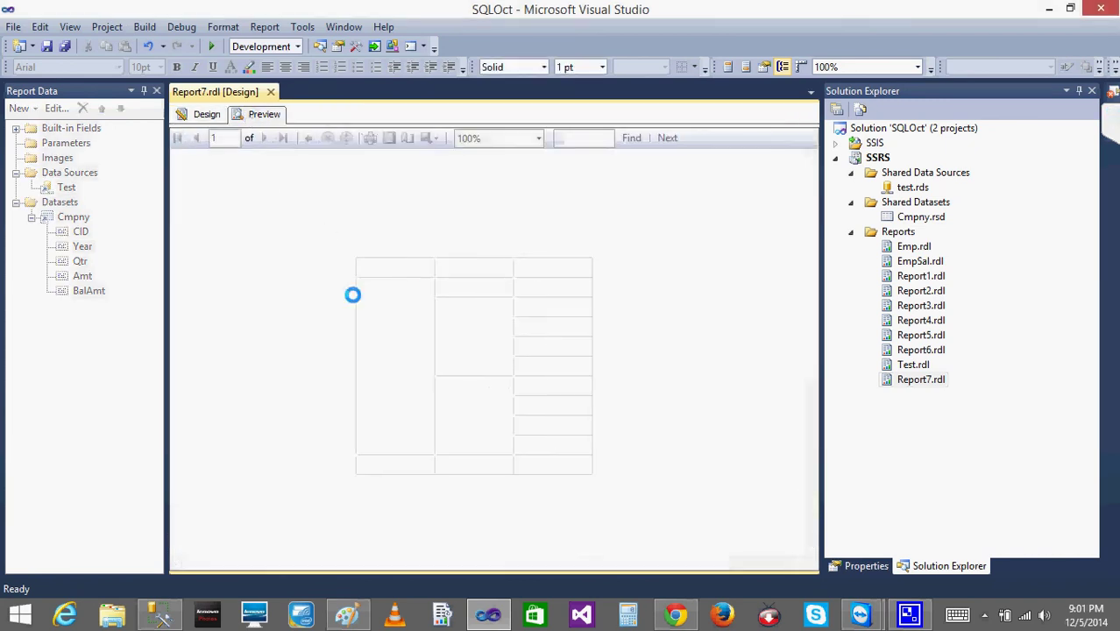
left_click(365, 287)
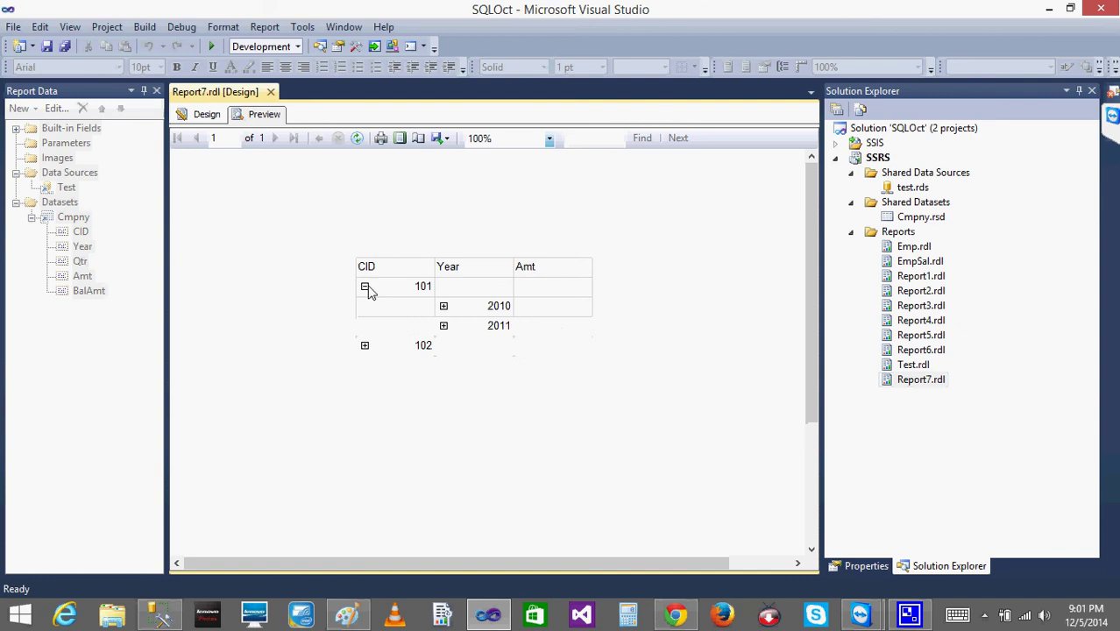
left_click(443, 308)
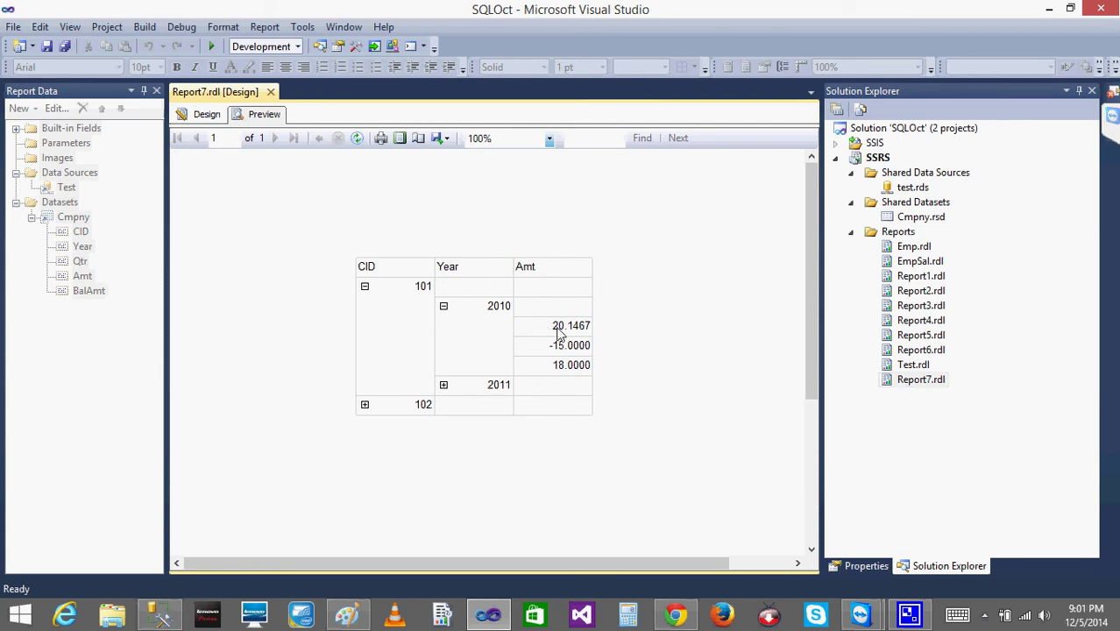
left_click(205, 114)
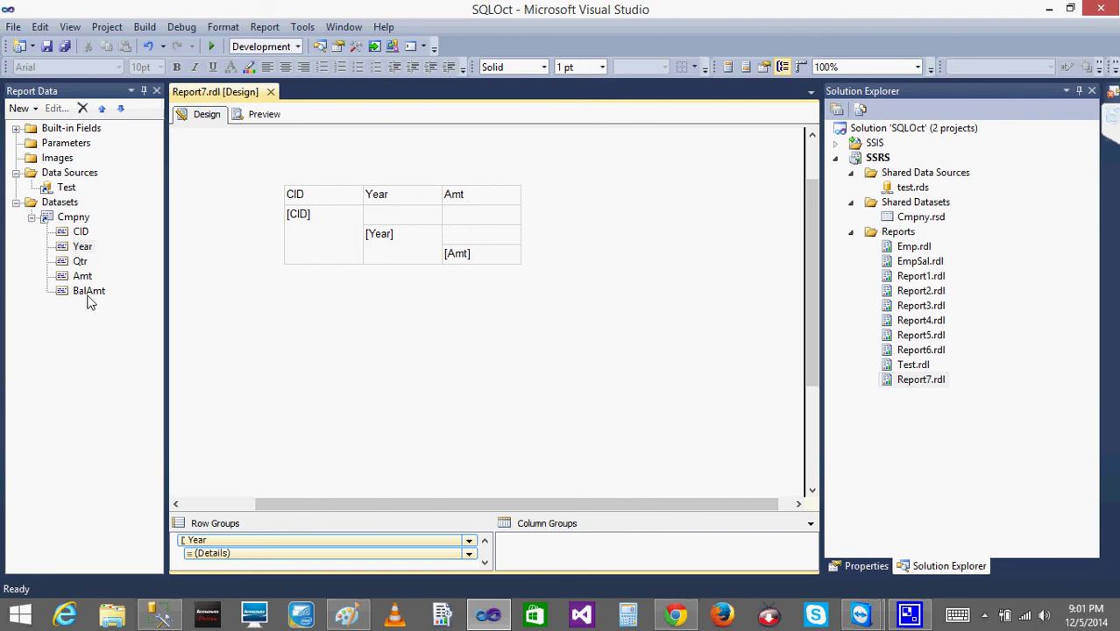
Add the BalAmt field from the Cmpny dataset as a new table column after Amt.
left_click_drag(89, 291, 507, 223)
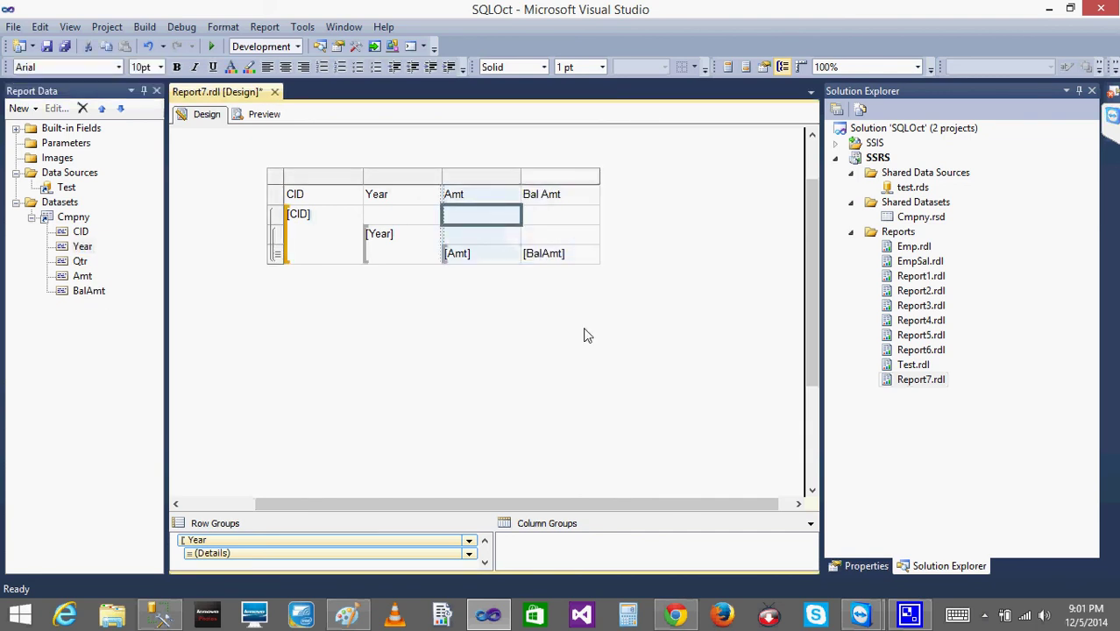
left_click(587, 336)
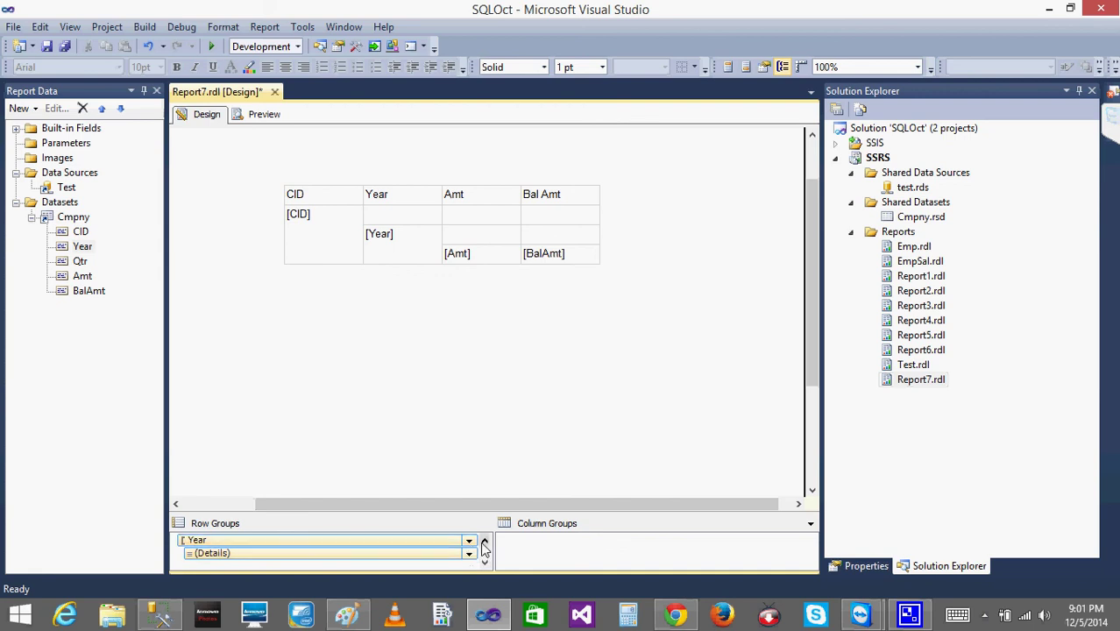
scroll(470, 552, "up", 1)
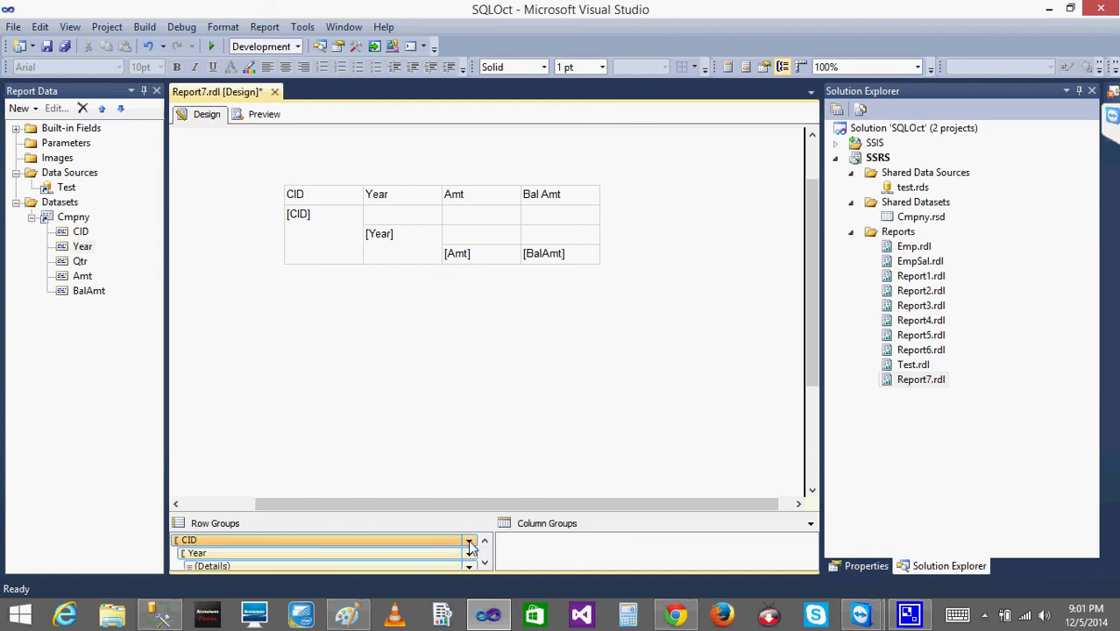
left_click(468, 566)
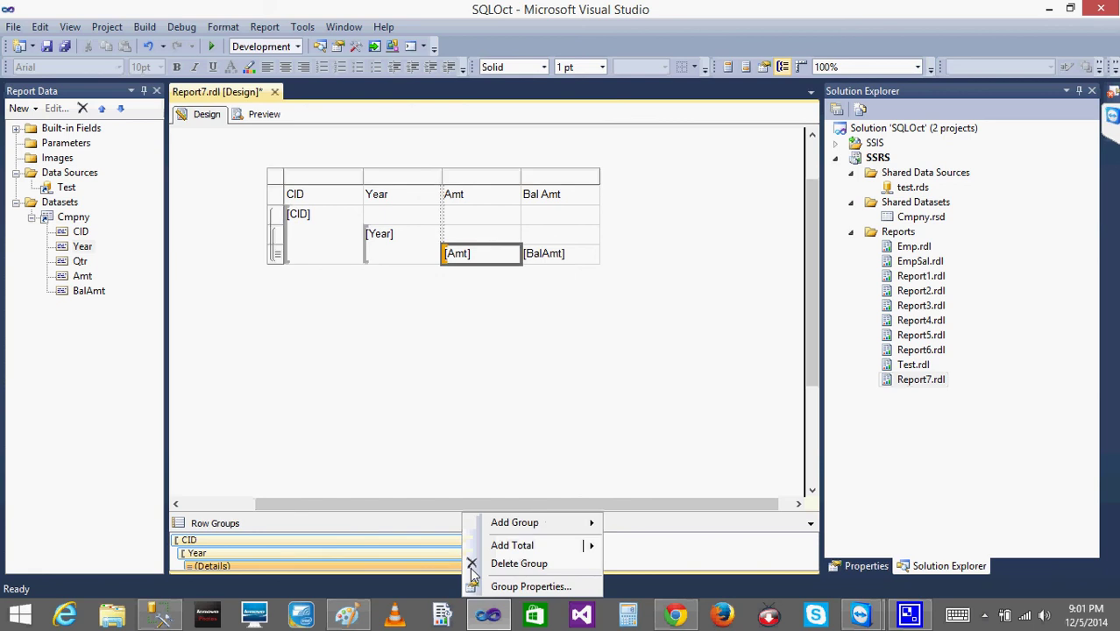
left_click(414, 487)
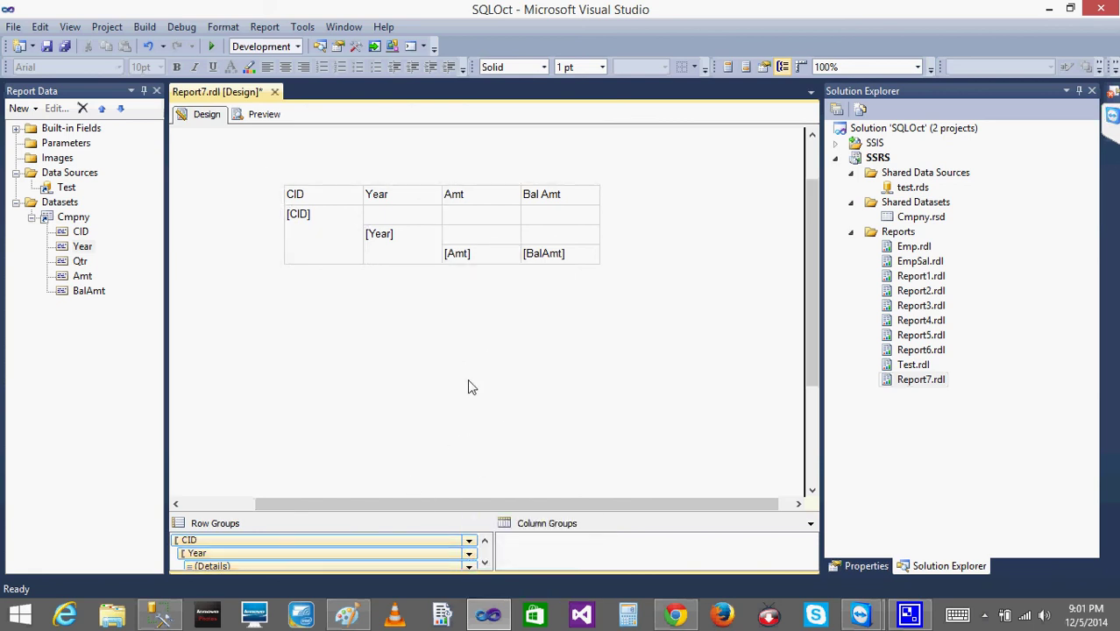
Preview the report with CID 101 and year 2010 expanded to check the Bal Amt column, and return to the design.
left_click(260, 114)
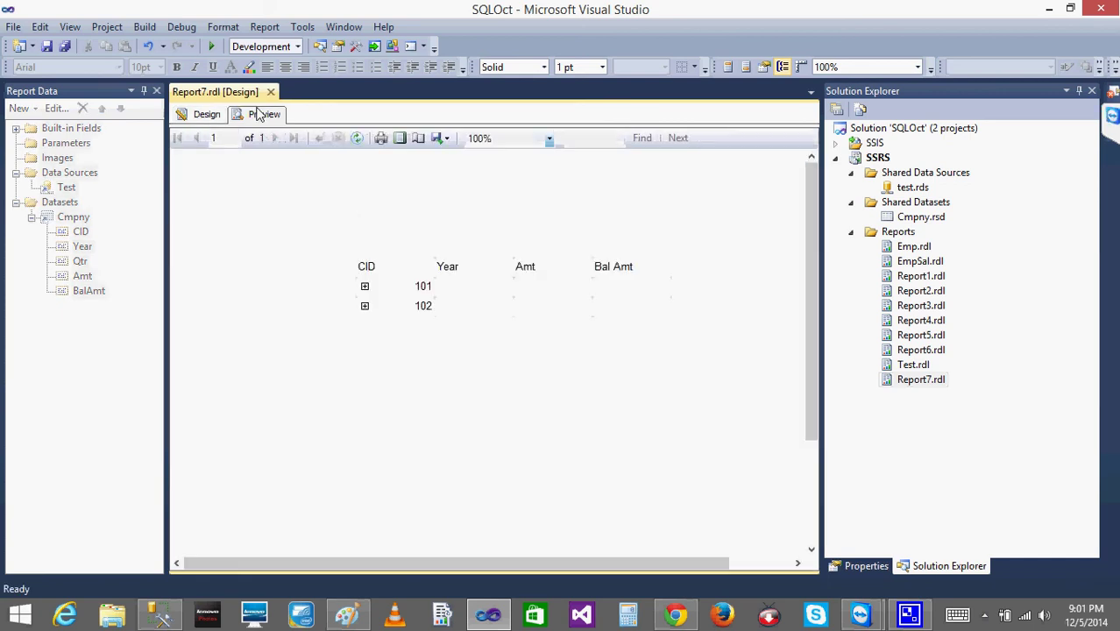
left_click(365, 287)
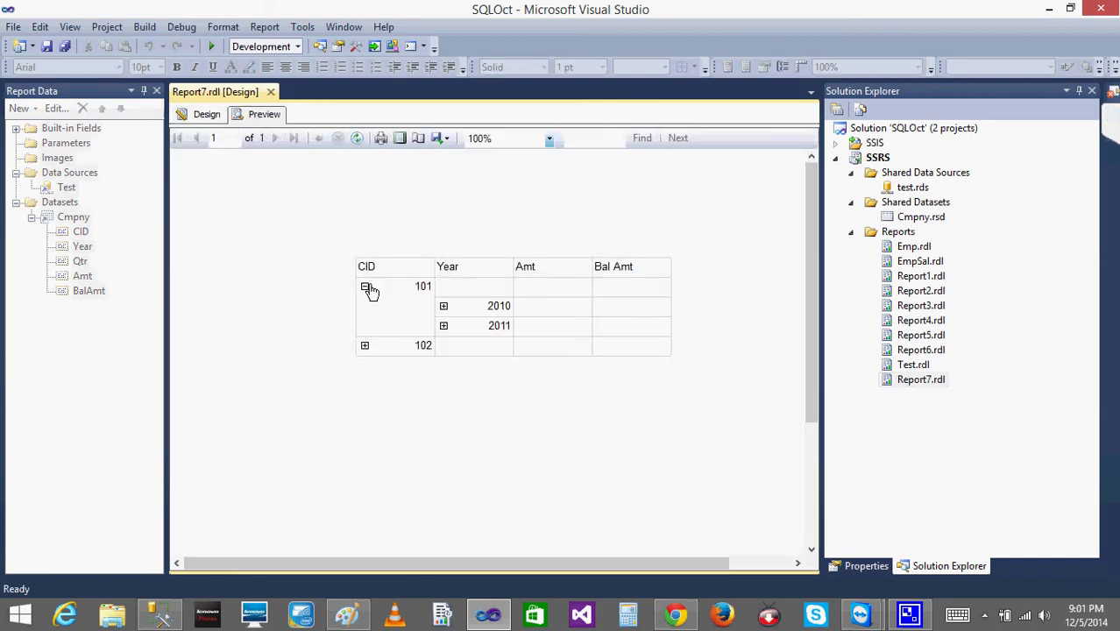
left_click(443, 306)
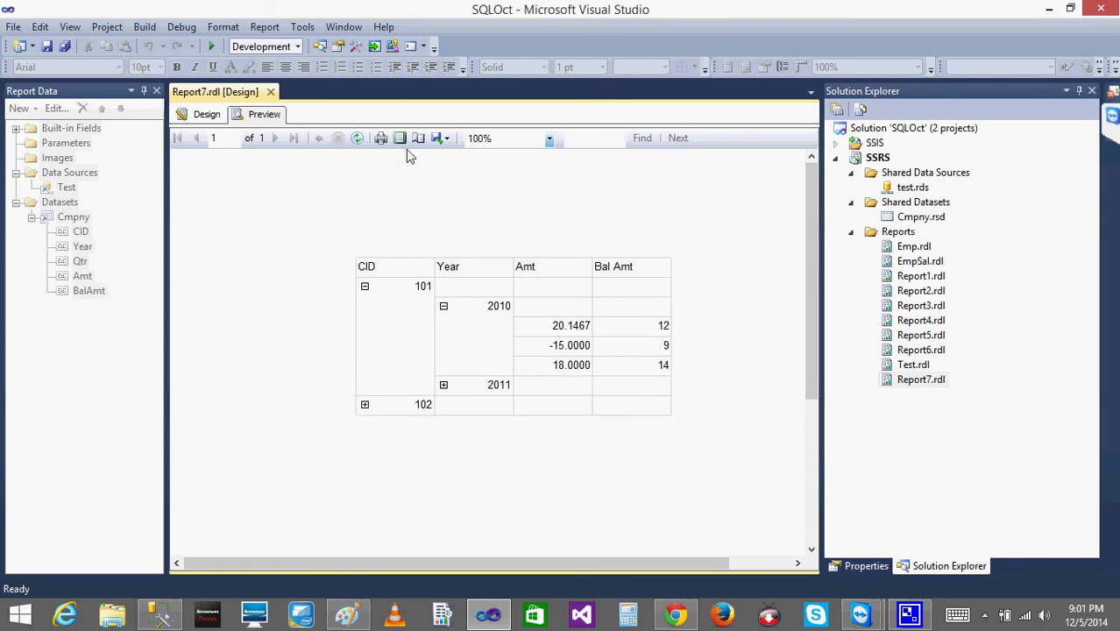
left_click(202, 116)
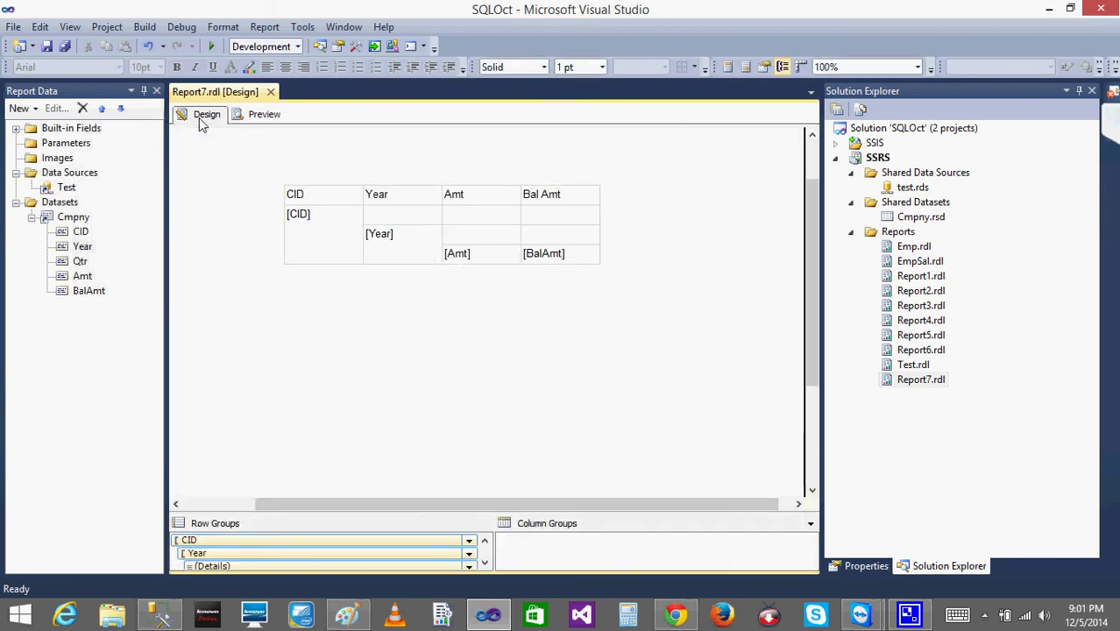